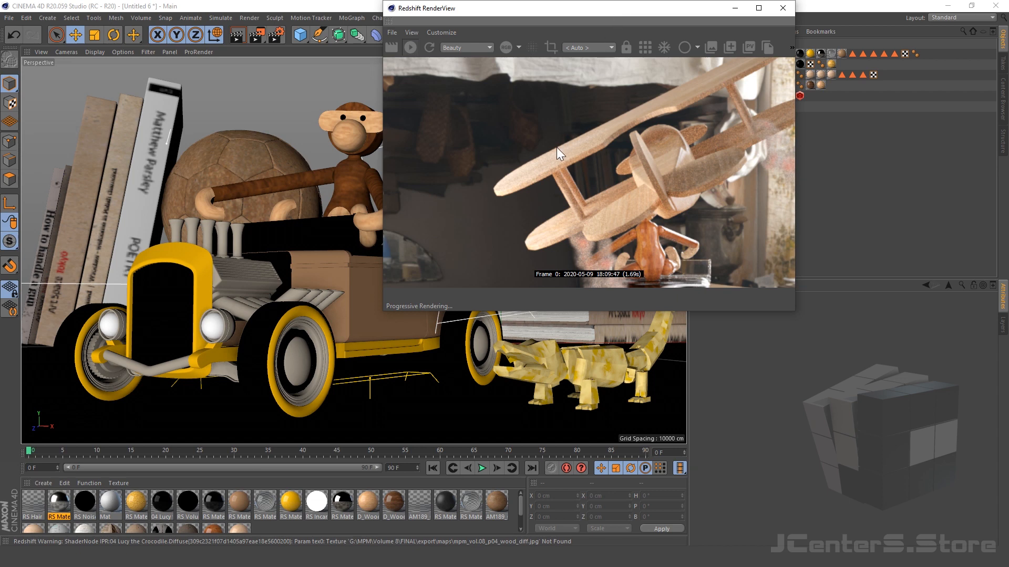
# Step: Move the Redshift RenderView window over the viewport so that the object hierarchy is uncovered
pyautogui.scroll(-5, 556, 148)
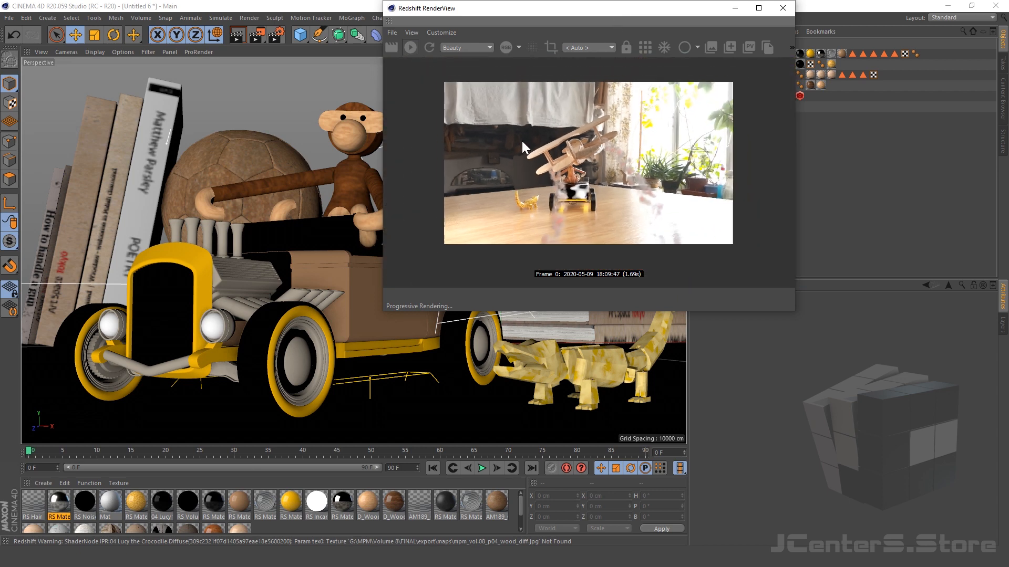
pyautogui.scroll(1, 587, 141)
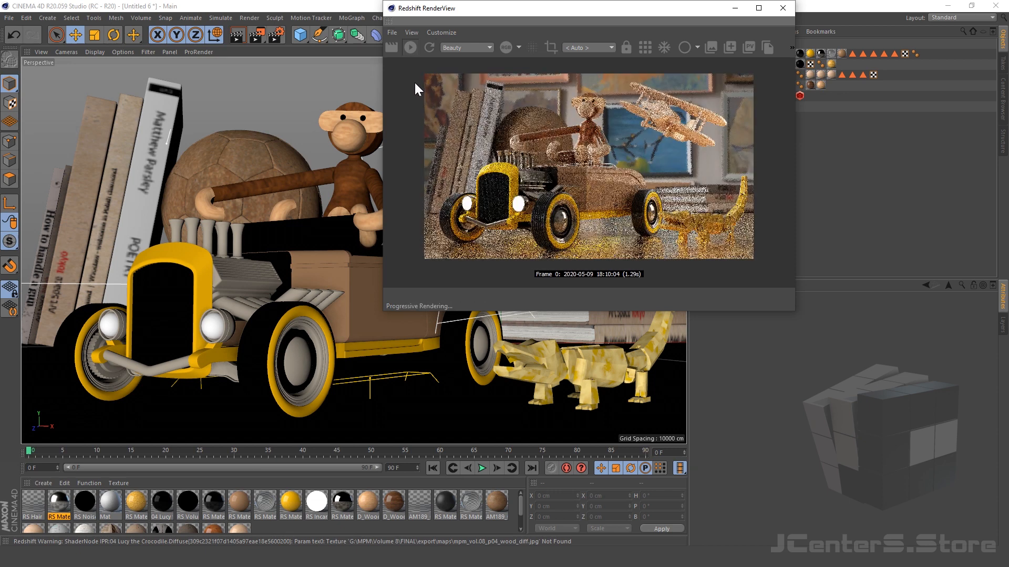
pyautogui.moveTo(527, 9); pyautogui.dragTo(170, 112)
pyautogui.scroll(-4, 241, 273)
pyautogui.scroll(5, 216, 291)
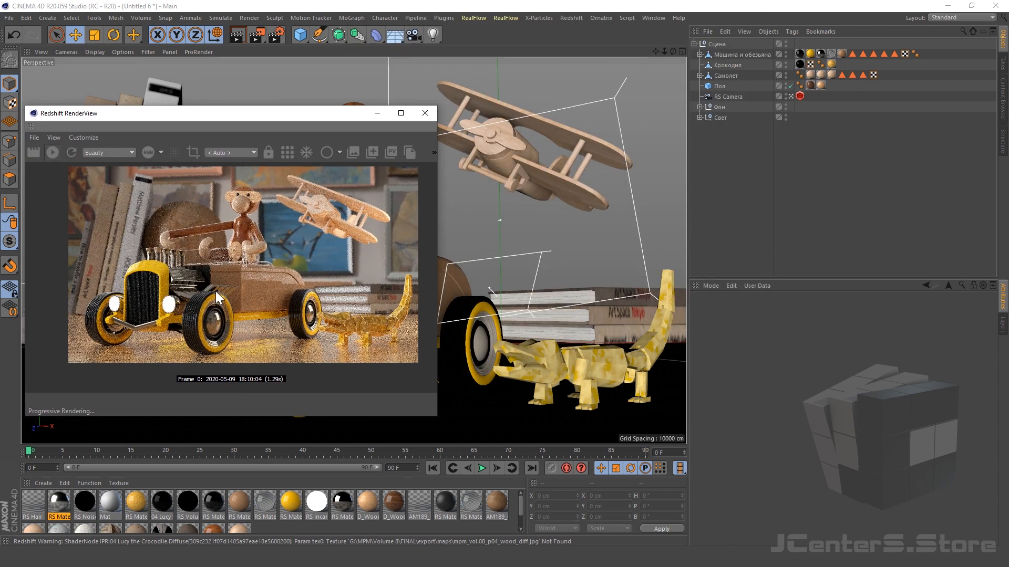
pyautogui.scroll(-1, 222, 310)
pyautogui.scroll(1, 249, 267)
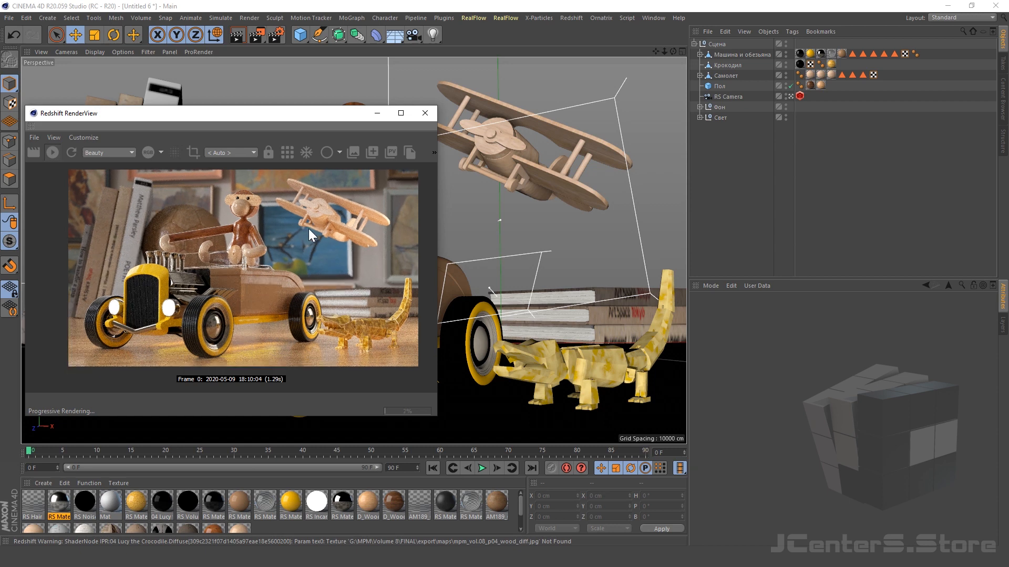
# Step: Hide the Фон group in both the viewport and the render, and expand the Свет group
pyautogui.click(786, 109)
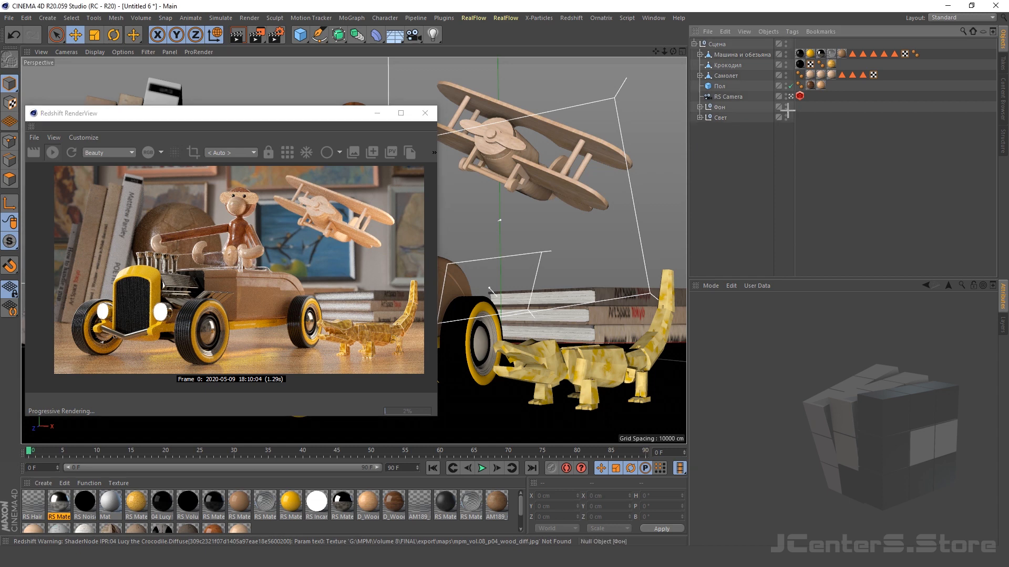
pyautogui.click(786, 104)
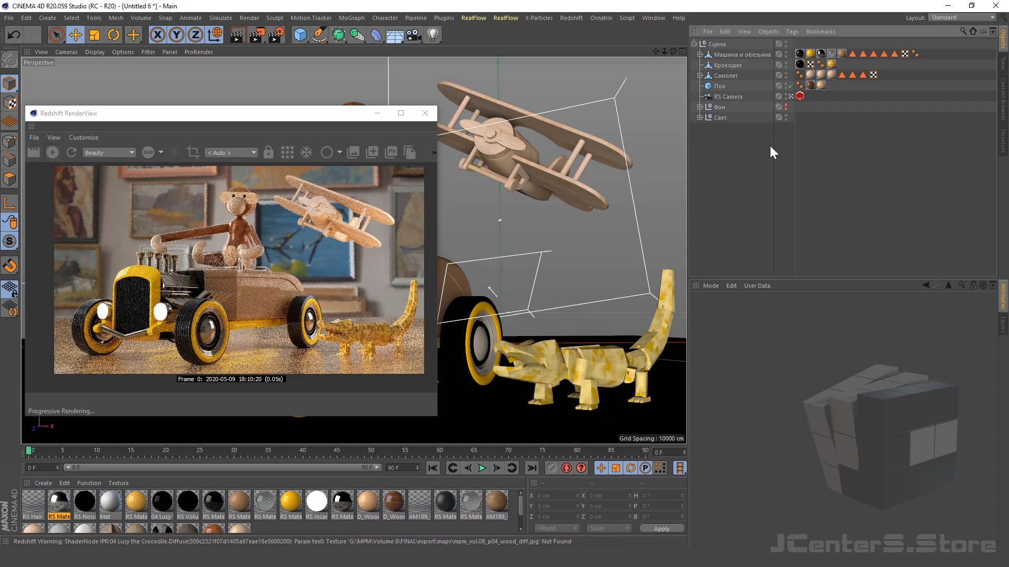
pyautogui.click(699, 117)
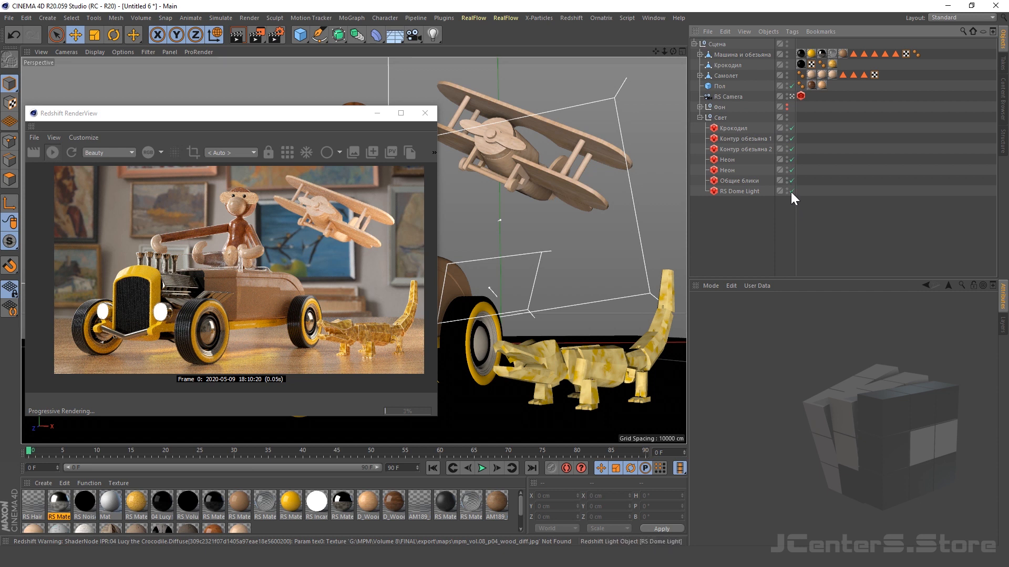
# Step: Preview the render with only the RS Dome Light enabled, and with only the other Свет lights enabled, and re-enable the dome light
pyautogui.moveTo(791, 131); pyautogui.dragTo(792, 181)
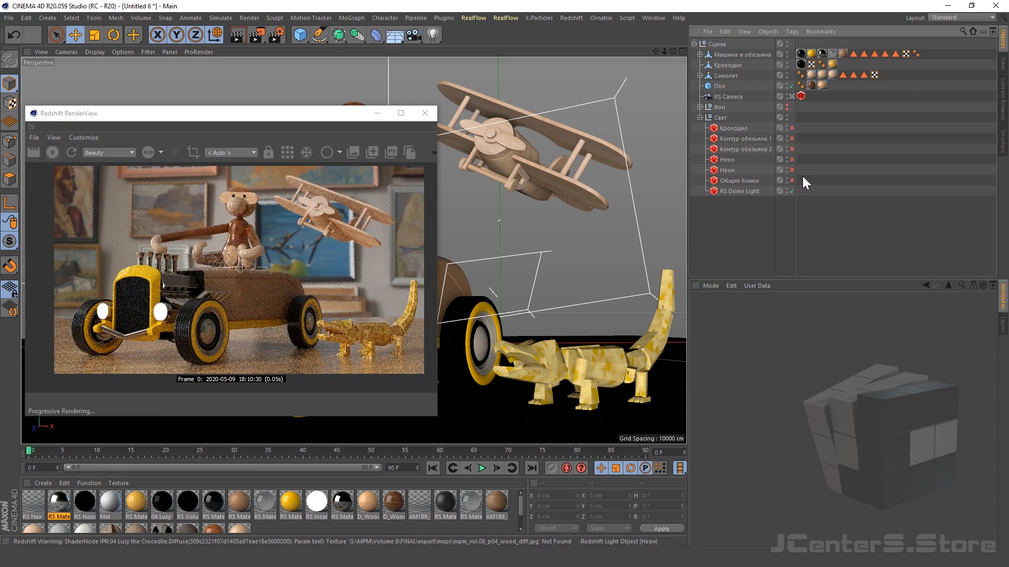
pyautogui.click(792, 191)
pyautogui.moveTo(790, 130); pyautogui.dragTo(791, 181)
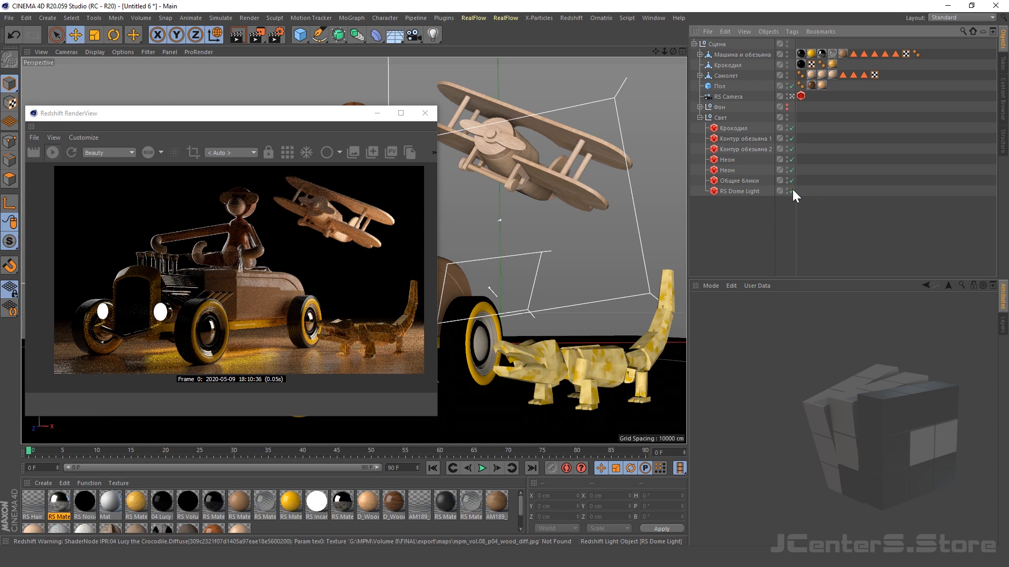
pyautogui.click(791, 190)
# Step: Select the RS Dome Light and disable every Свет light except the two Неон lights to preview them alone
pyautogui.click(755, 193)
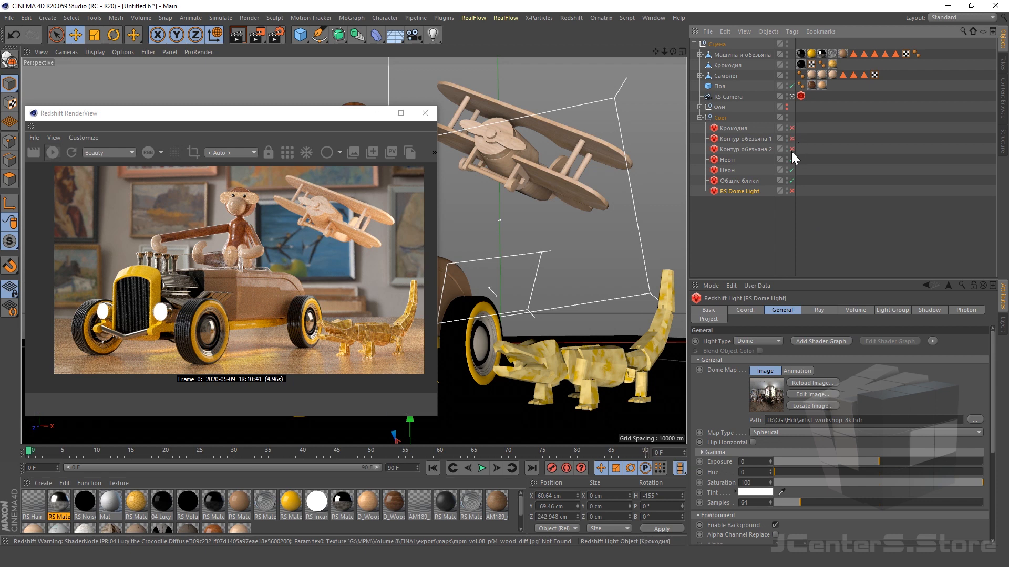
pyautogui.click(791, 180)
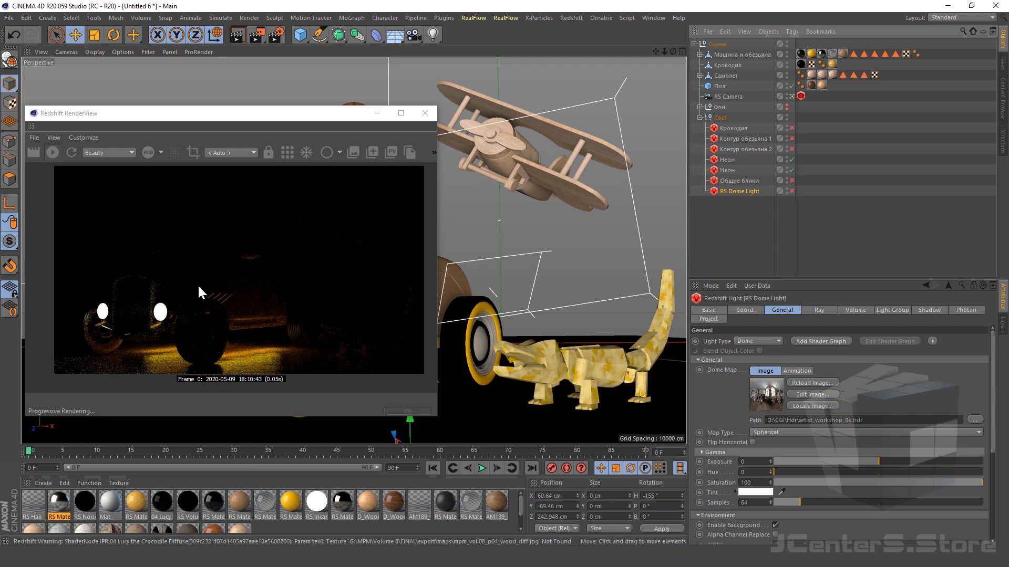
pyautogui.moveTo(324, 111); pyautogui.dragTo(314, 80)
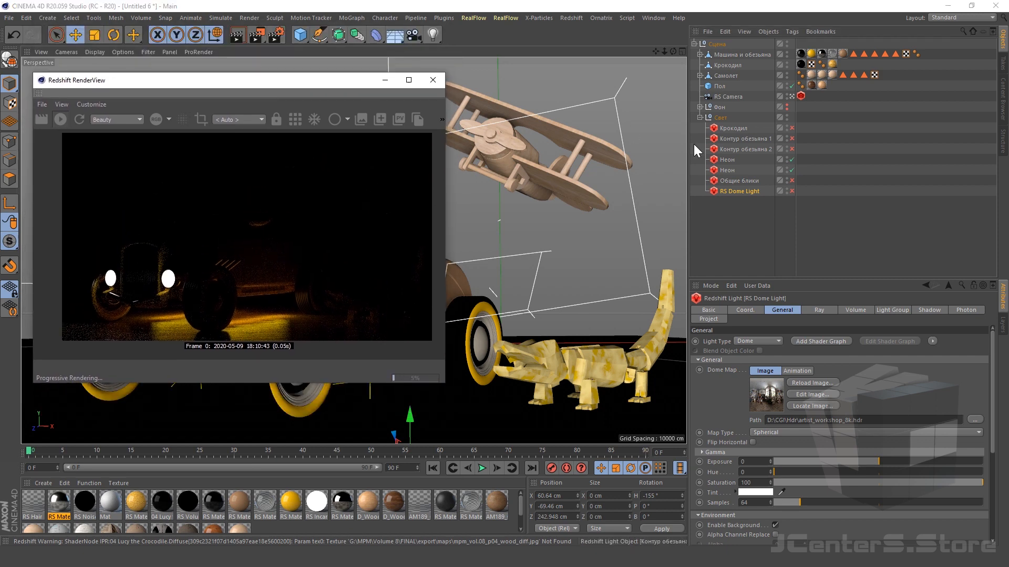
# Step: Re-enable Общие блики, both Контур обезьяна lights, Крокодил and the RS Dome Light one after another, comparing the render
pyautogui.click(792, 180)
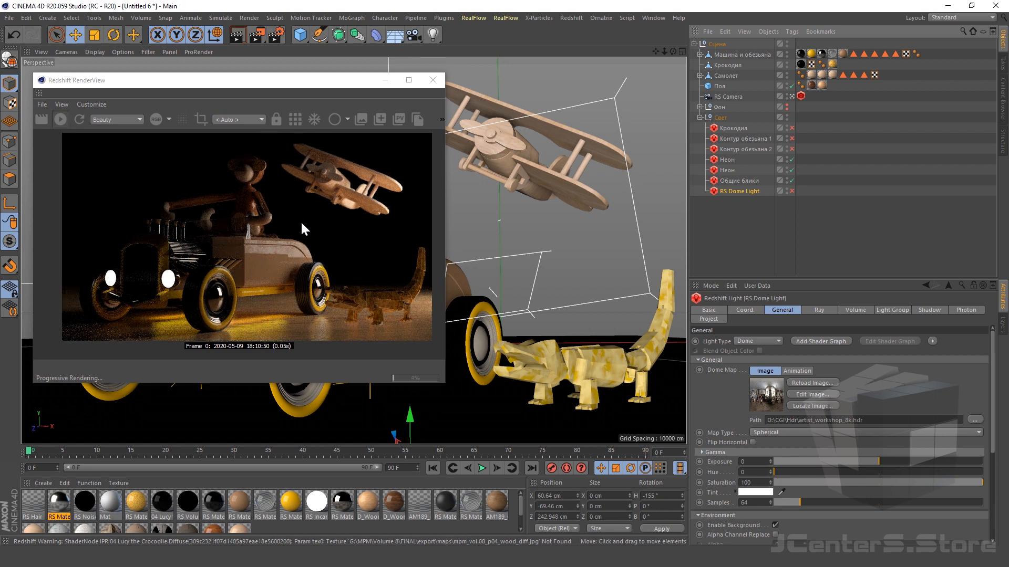
pyautogui.click(792, 139)
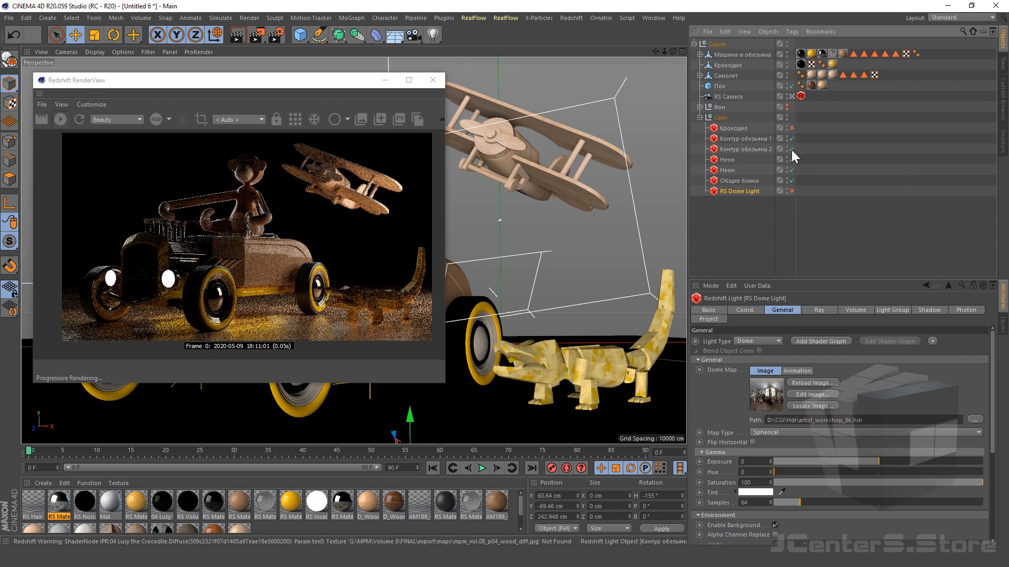
pyautogui.click(791, 160)
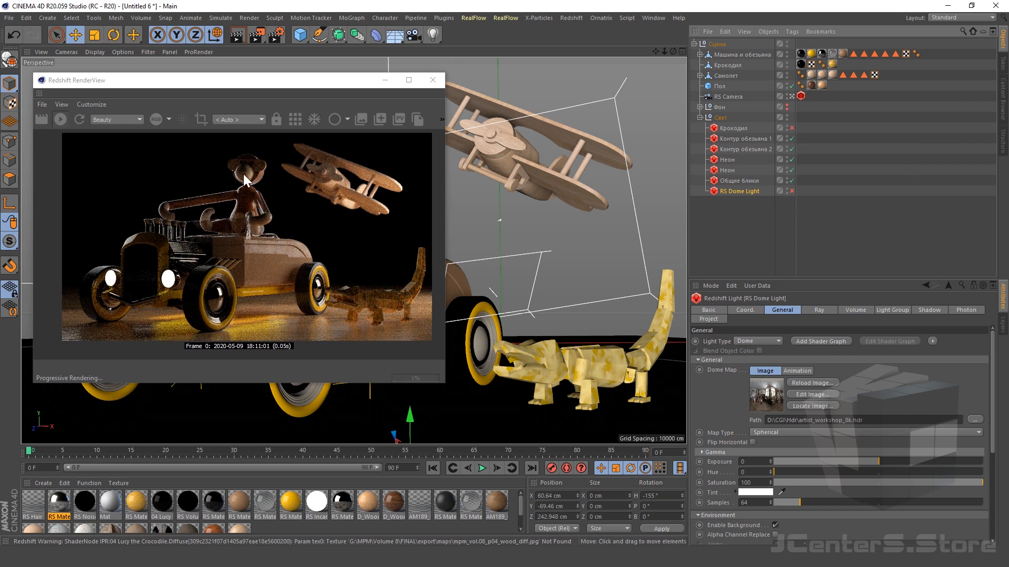
pyautogui.click(792, 128)
pyautogui.click(792, 191)
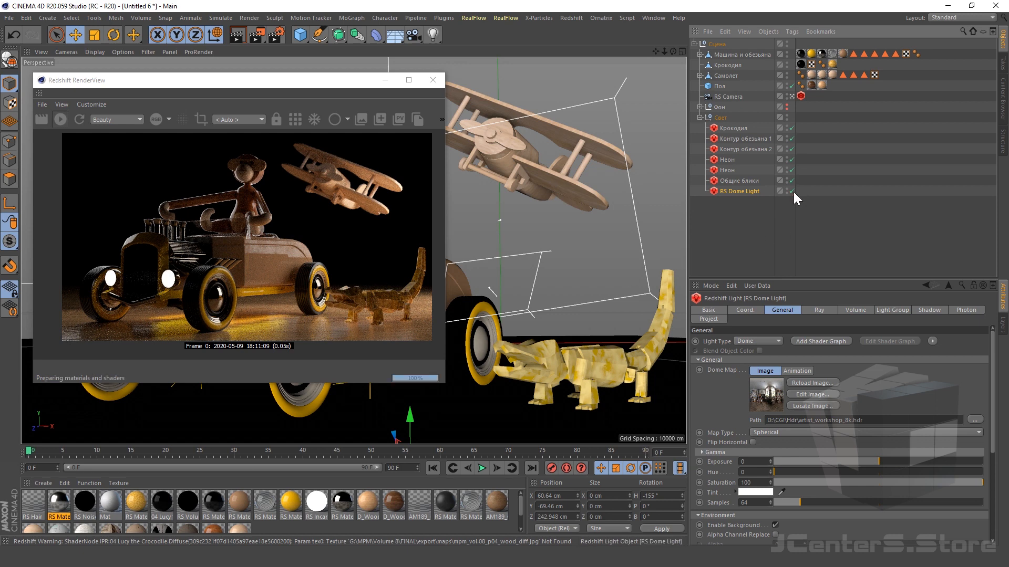
# Step: Try rotating the RS Dome Light's heading to -638°, undo the rotation and return to the RS Camera view
pyautogui.click(746, 310)
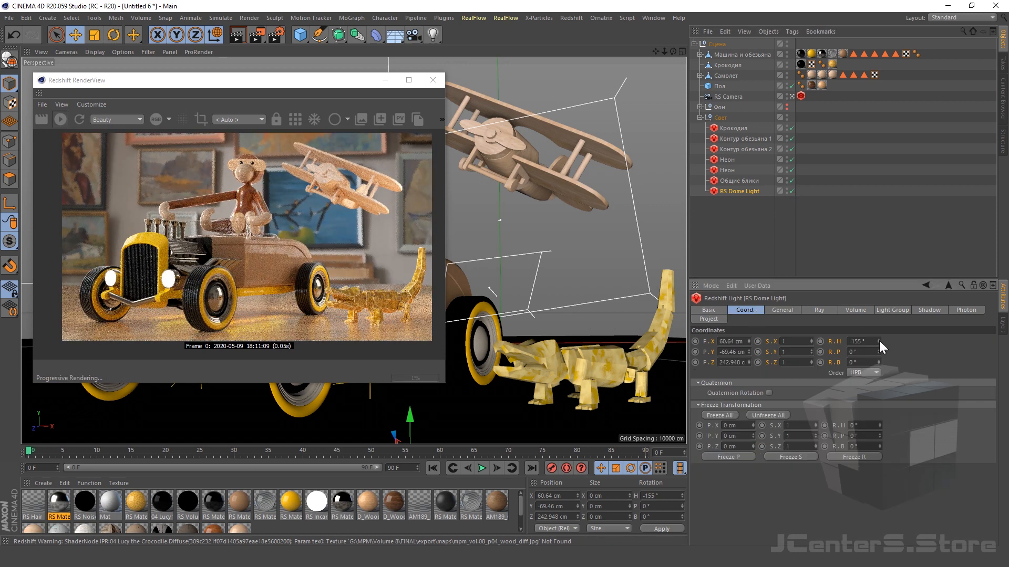
pyautogui.moveTo(878, 341); pyautogui.dragTo(878, 546)
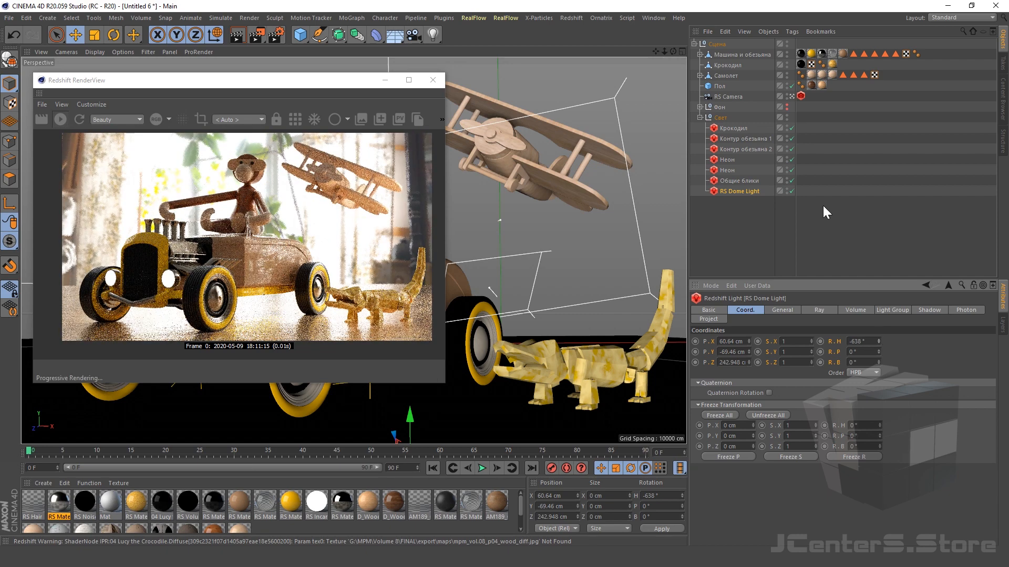
pyautogui.hotkey('ctrl', 'shift', 'z')
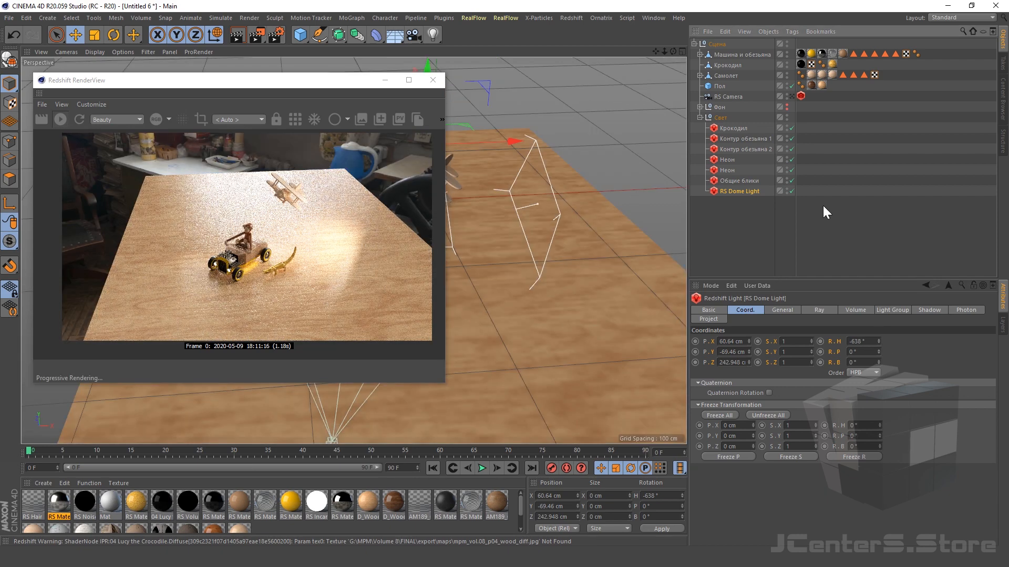
pyautogui.hotkey('ctrl', 'z')
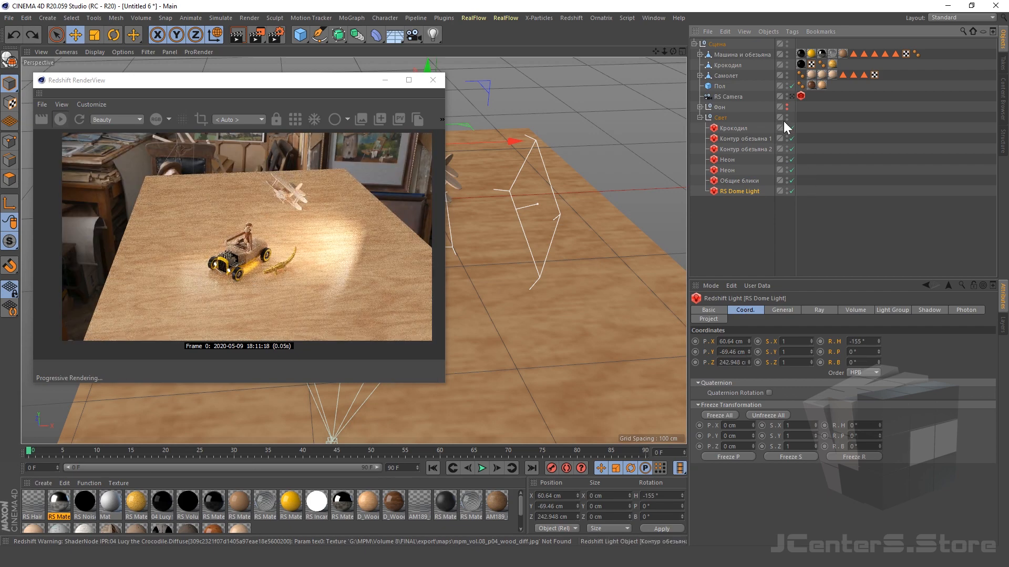
pyautogui.click(791, 96)
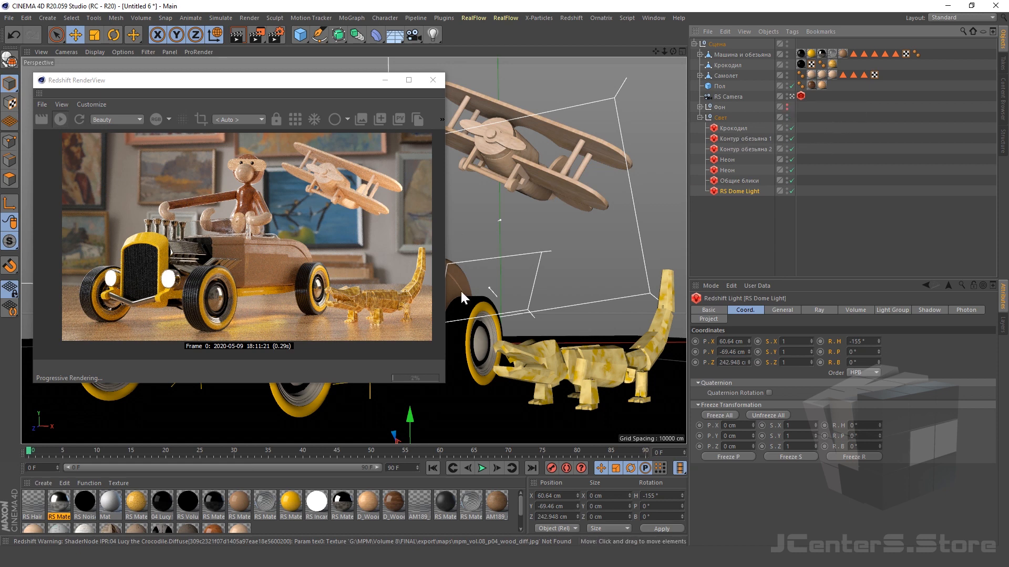
# Step: Examine the toy car against the dome backdrop from other angles and restore the original camera view
pyautogui.keyDown('alt'); pyautogui.moveTo(338, 419); pyautogui.dragTo(520, 434, button='right'); pyautogui.keyUp('alt')
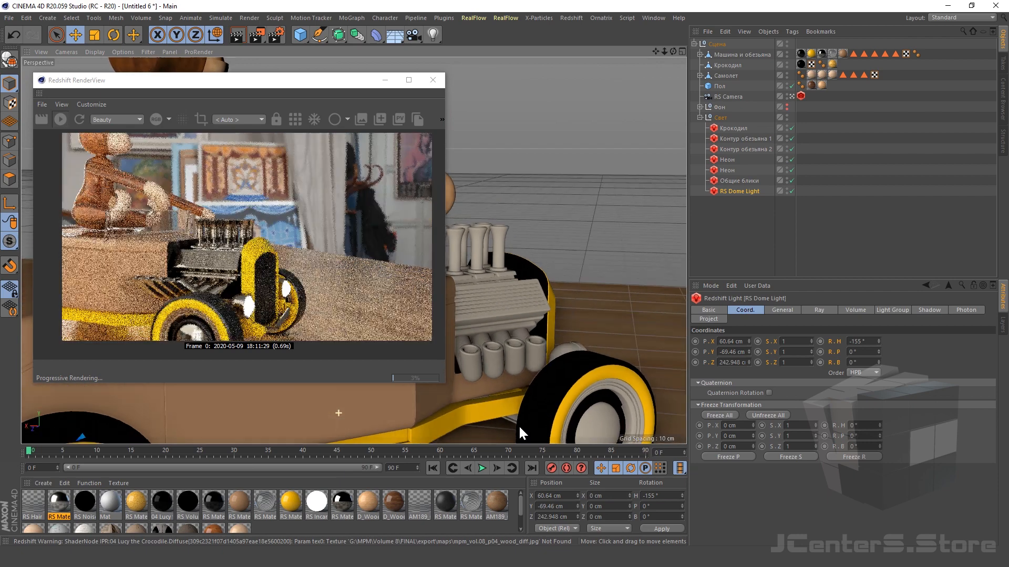
pyautogui.keyDown('alt'); pyautogui.moveTo(519, 427); pyautogui.dragTo(556, 423); pyautogui.keyUp('alt')
pyautogui.scroll(-3, 573, 309)
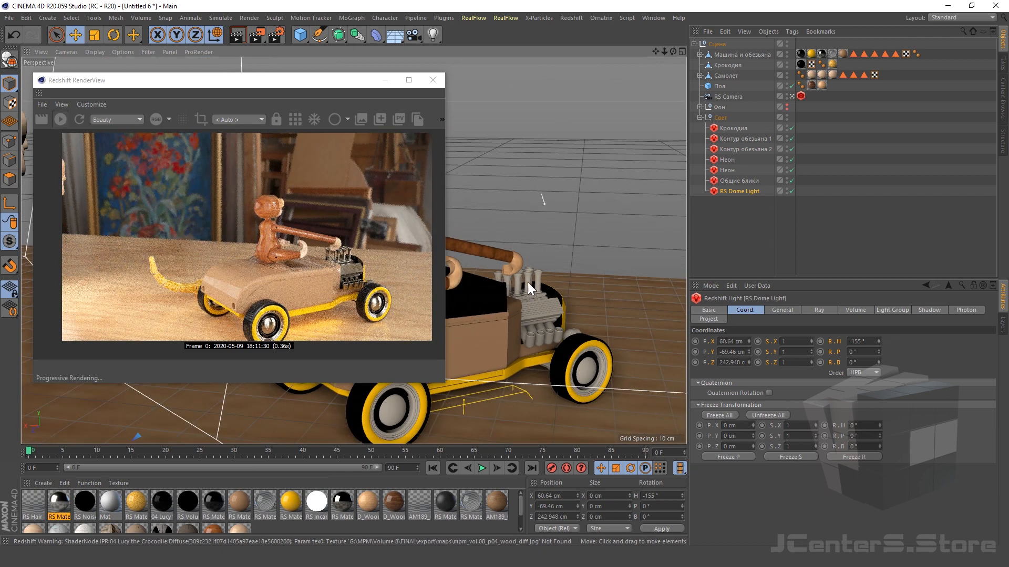
pyautogui.scroll(-2, 525, 288)
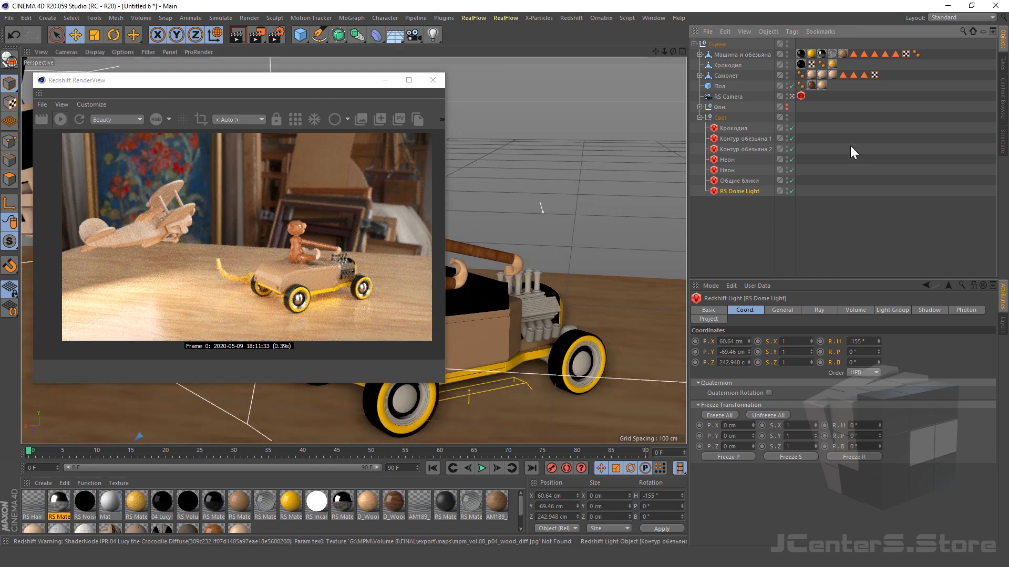
pyautogui.hotkey('ctrl', 'shift', 'z')
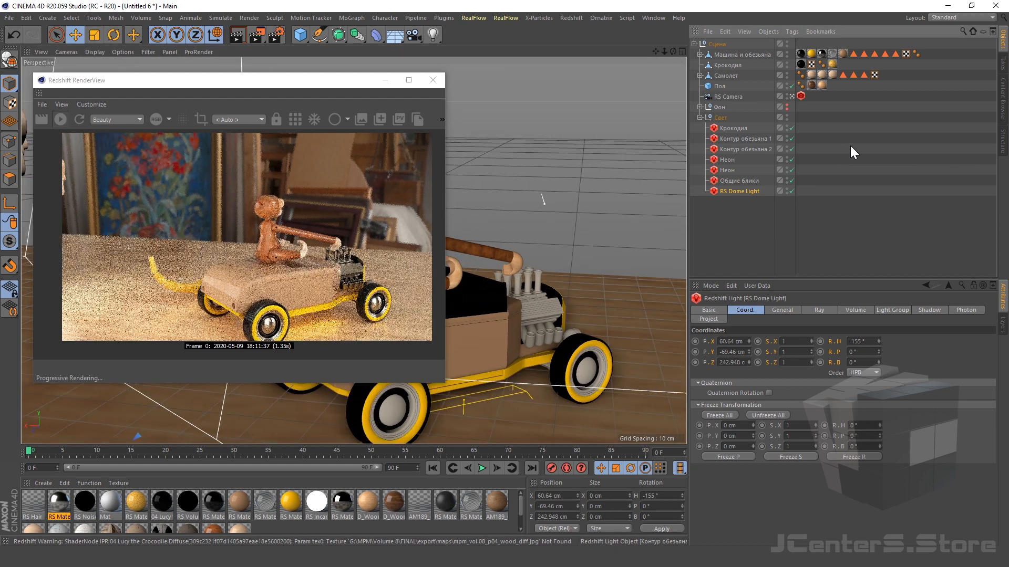
pyautogui.hotkey('ctrl', 'shift', 'z')
pyautogui.hotkey('ctrl', 'shift', 'z')
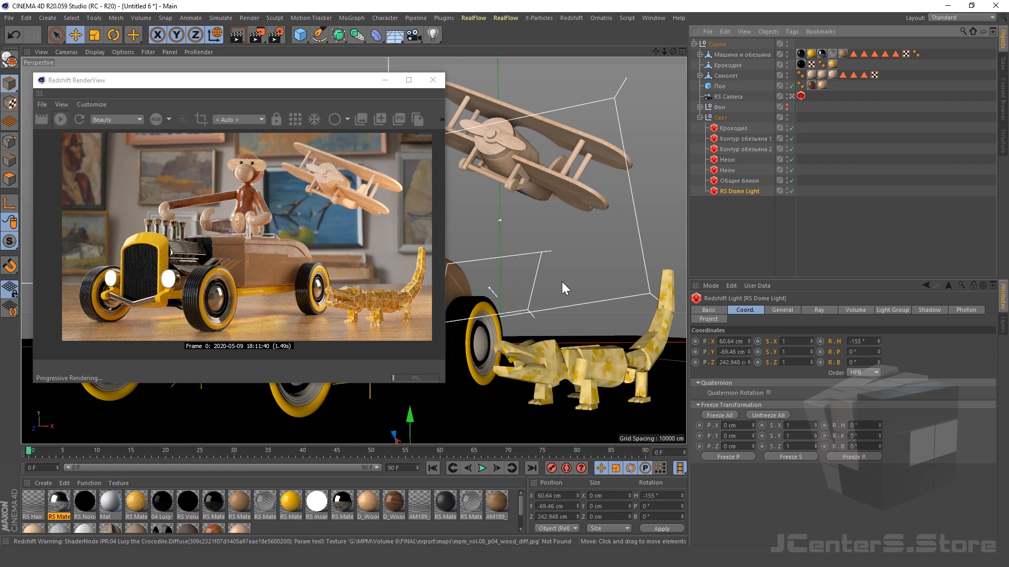
# Step: Limit the RenderView render to a region over the rear part of the wooden car body
pyautogui.scroll(6, 285, 243)
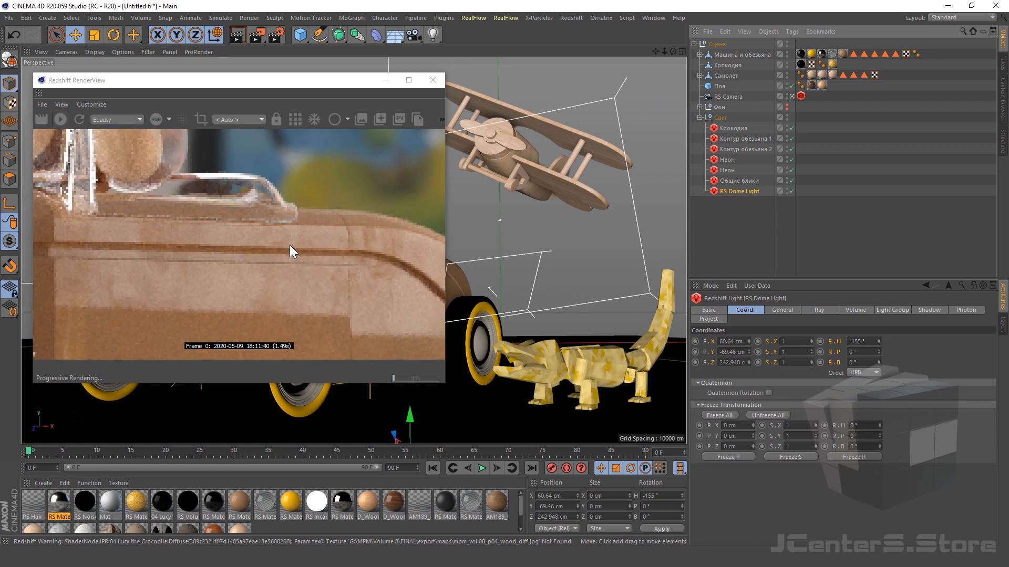
pyautogui.scroll(-6, 289, 245)
pyautogui.scroll(4, 327, 234)
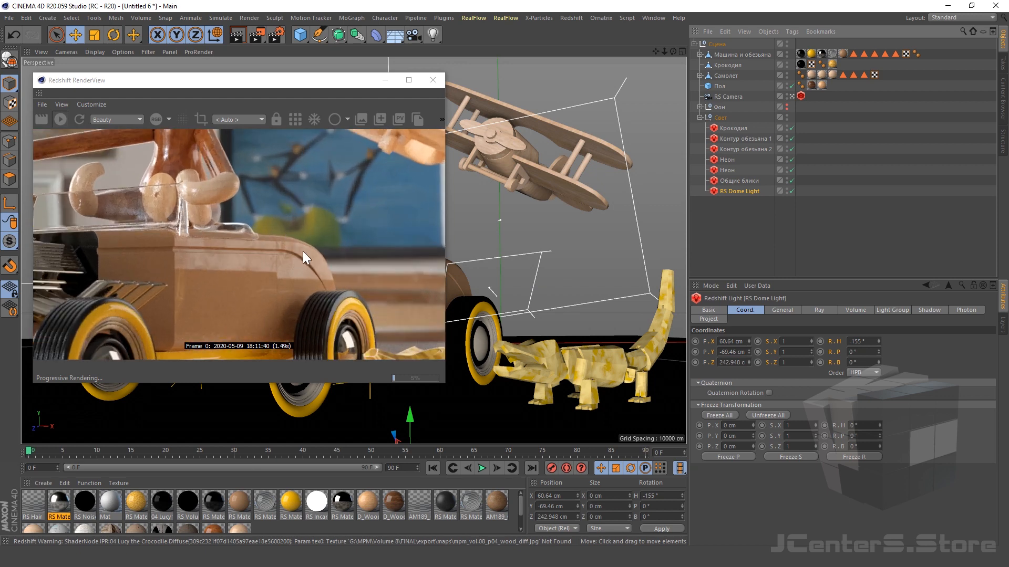
pyautogui.scroll(3, 284, 247)
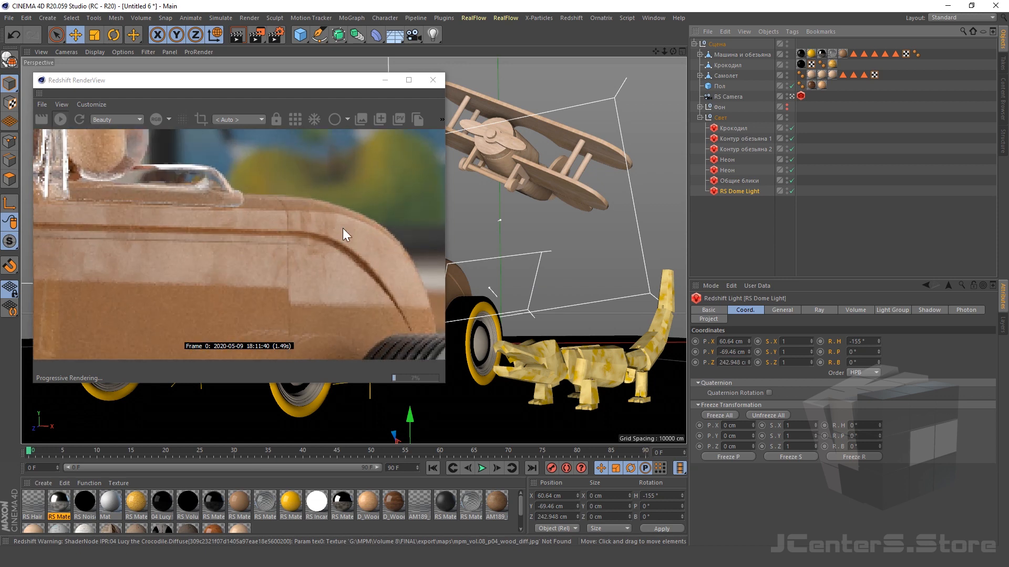
pyautogui.moveTo(381, 175); pyautogui.dragTo(33, 388)
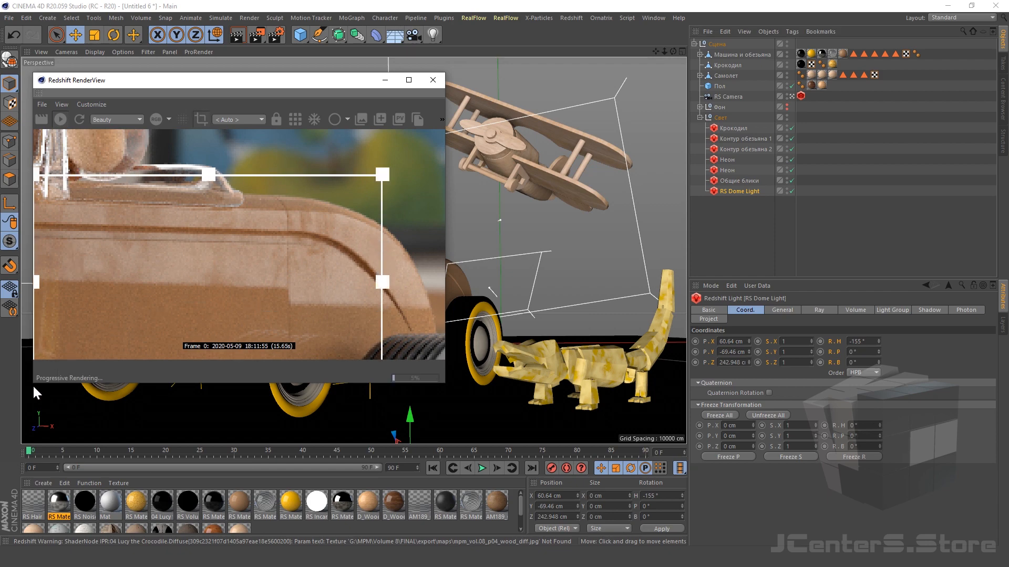
# Step: Try bucket rendering on the car body region and switch back to progressive rendering
pyautogui.click(293, 125)
pyautogui.scroll(-3, 375, 291)
pyautogui.scroll(2, 375, 295)
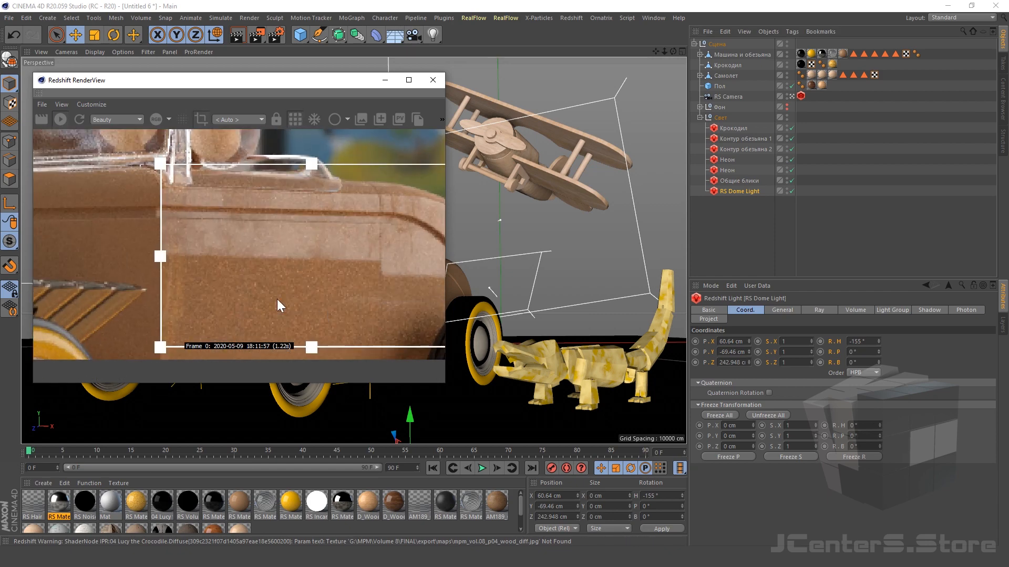
pyautogui.scroll(-2, 279, 304)
pyautogui.click(296, 121)
# Step: Examine the light reflections on the rear of the car body inside the render region
pyautogui.scroll(3, 352, 226)
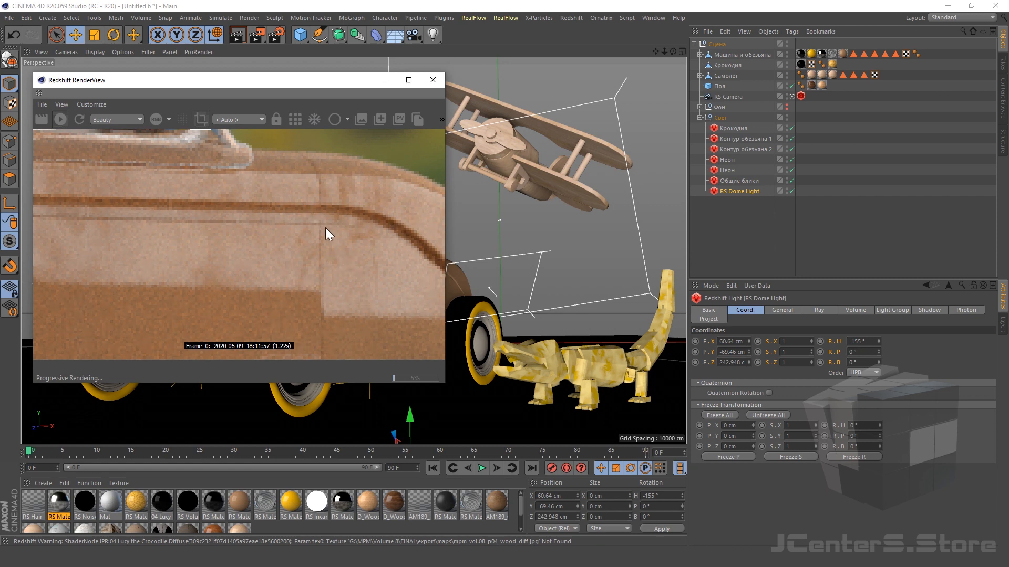
pyautogui.scroll(-3, 323, 227)
pyautogui.scroll(-1, 315, 260)
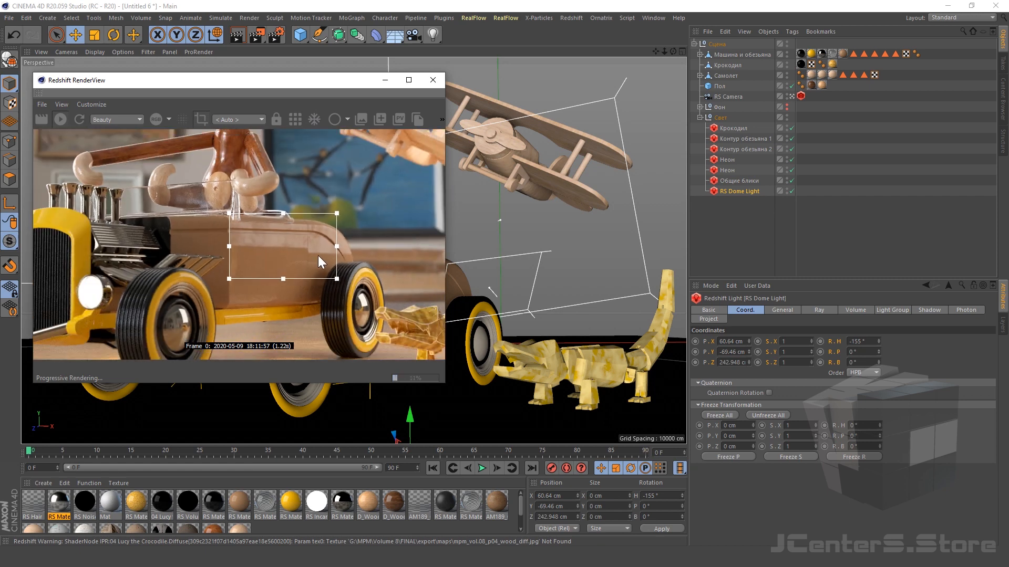
pyautogui.scroll(3, 310, 249)
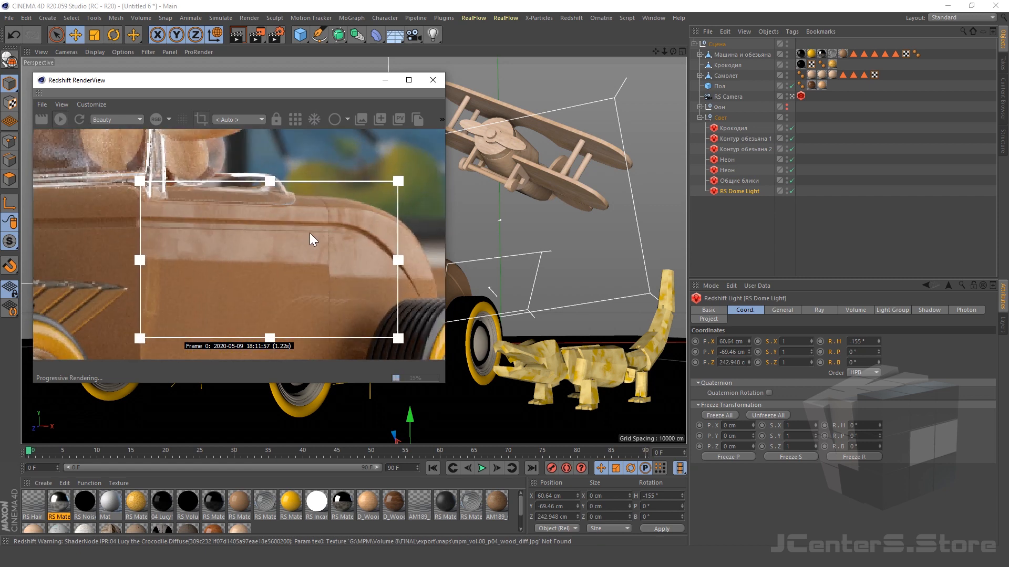
pyautogui.scroll(-2, 332, 260)
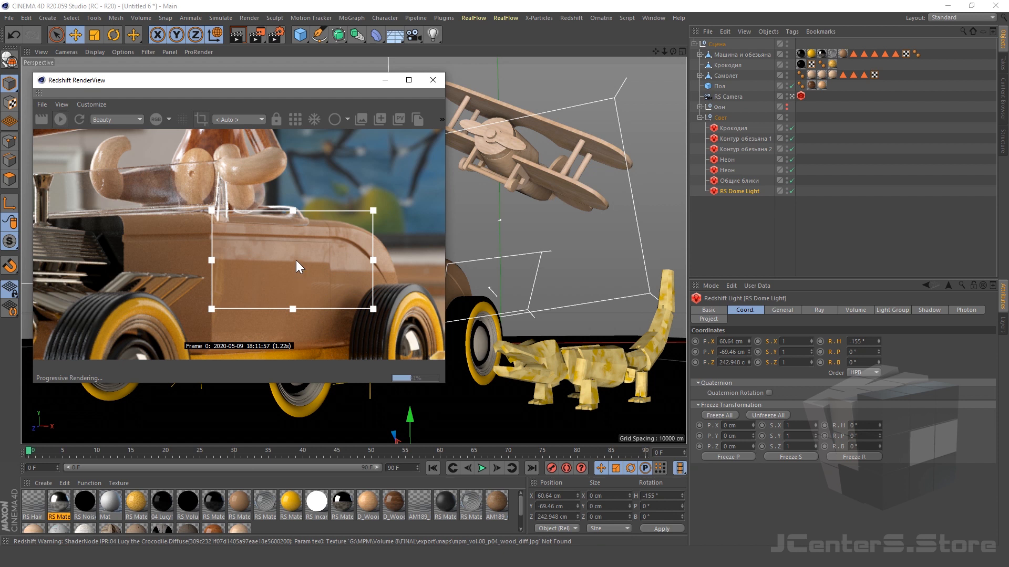
# Step: Examine the car body's reflections close up and against the whole car, and select the car object's five texture tags for review
pyautogui.scroll(3, 287, 257)
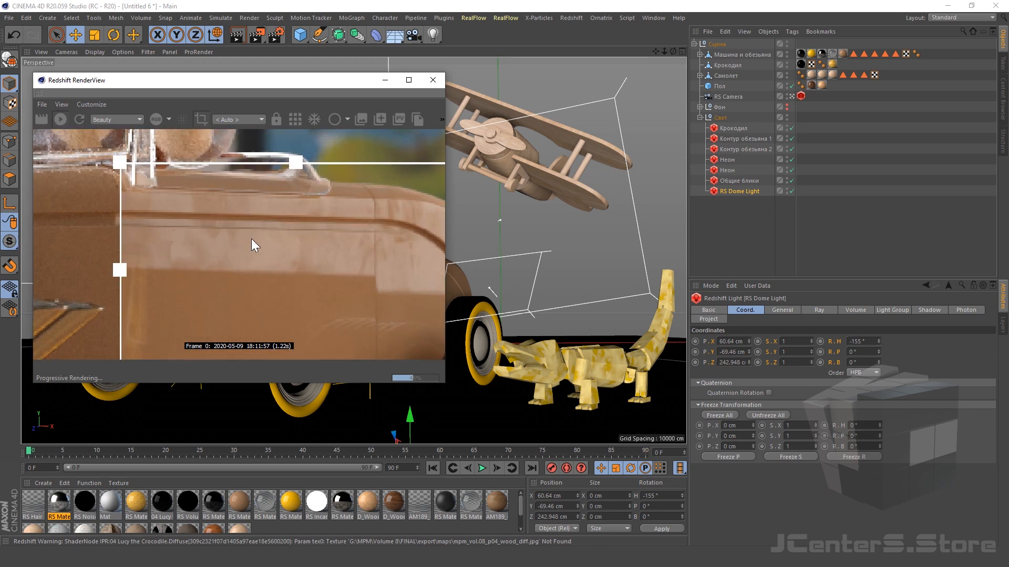
pyautogui.scroll(-6, 251, 239)
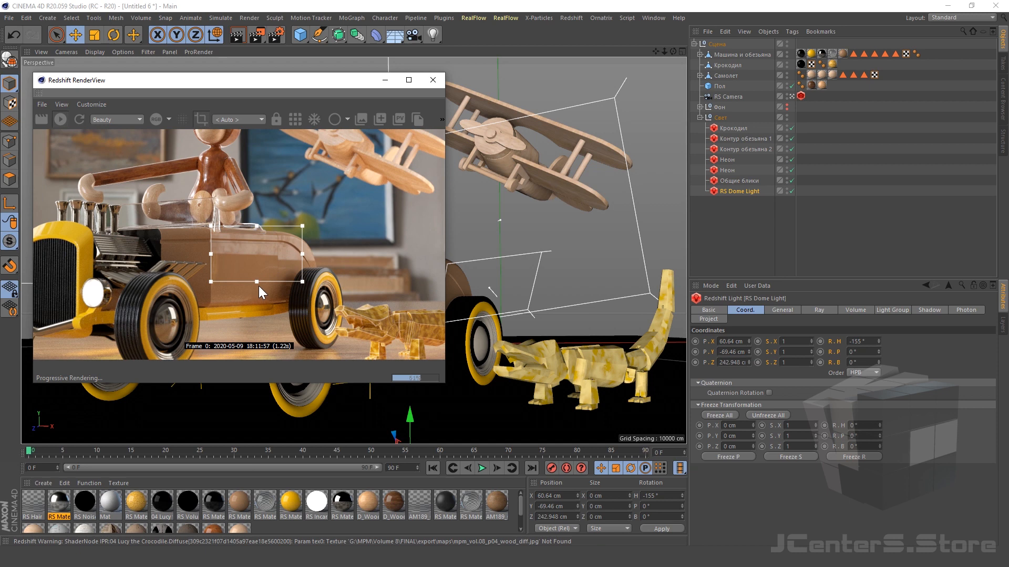
pyautogui.scroll(-3, 262, 213)
pyautogui.scroll(3, 202, 279)
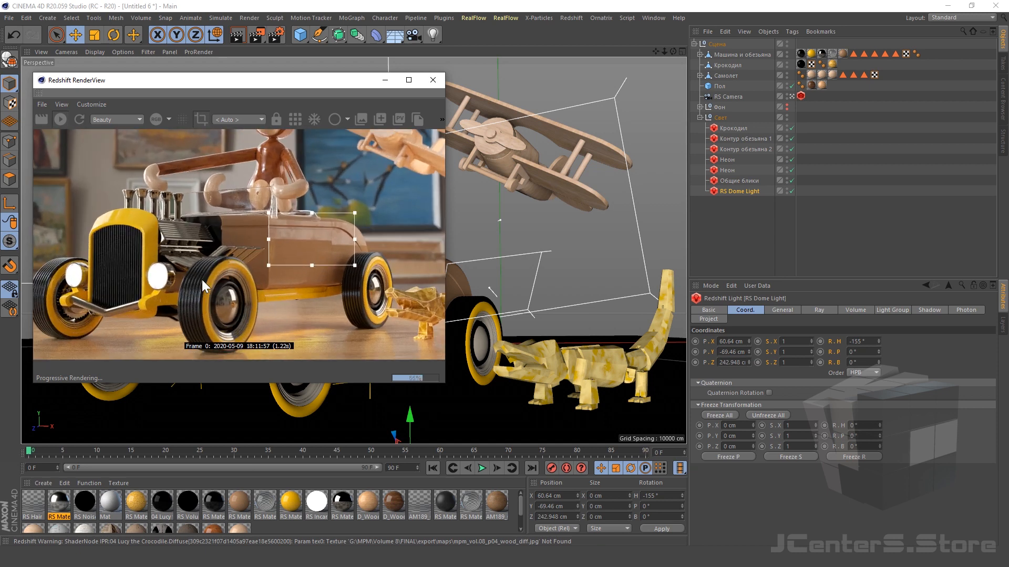
pyautogui.click(739, 55)
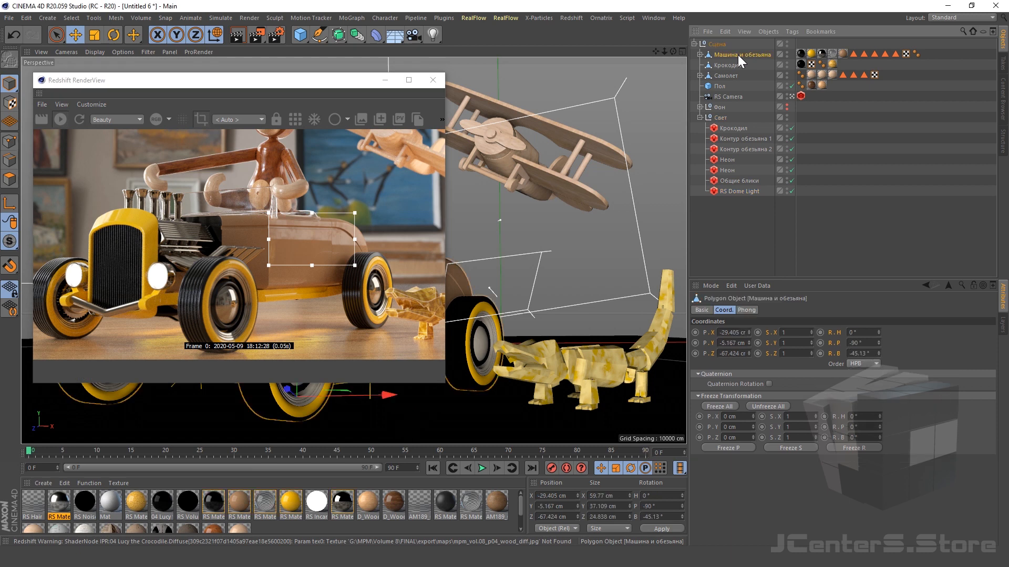
pyautogui.moveTo(940, 49); pyautogui.dragTo(795, 55)
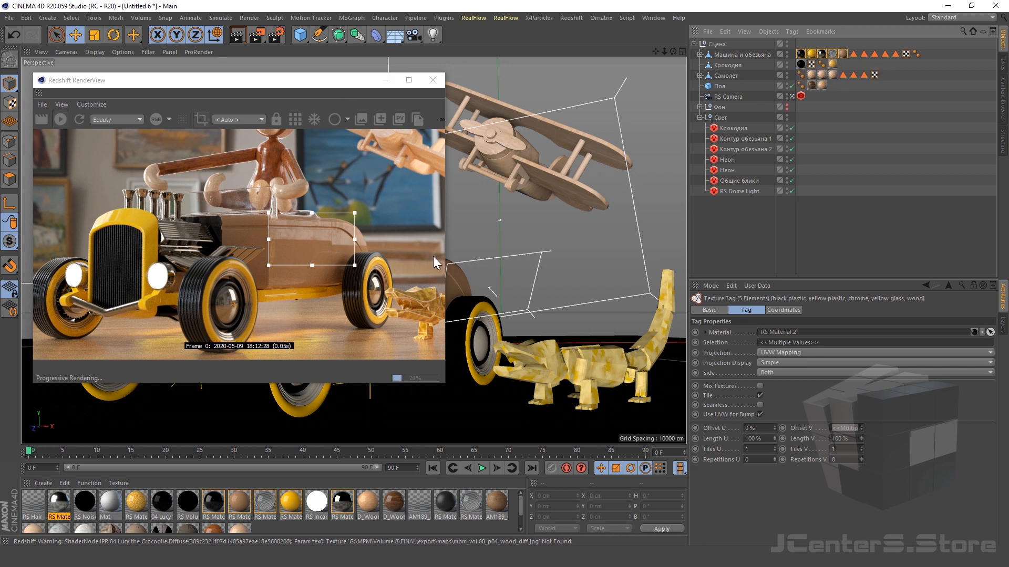
# Step: Stop the live render, shrink the RenderView window, and select the side panel polygons of the car body
pyautogui.click(60, 119)
pyautogui.moveTo(446, 387); pyautogui.dragTo(288, 213)
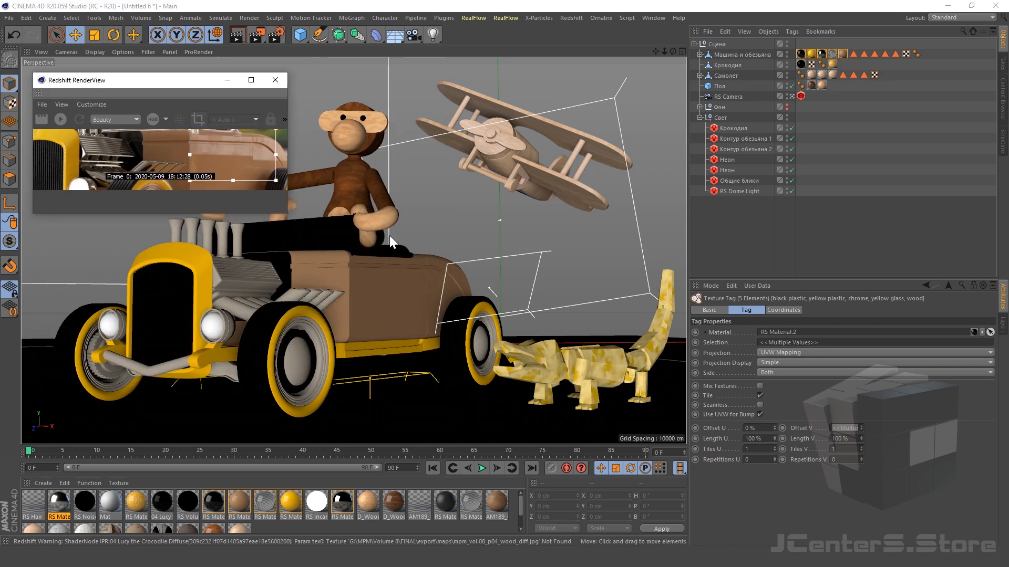
pyautogui.click(394, 241)
pyautogui.click(11, 180)
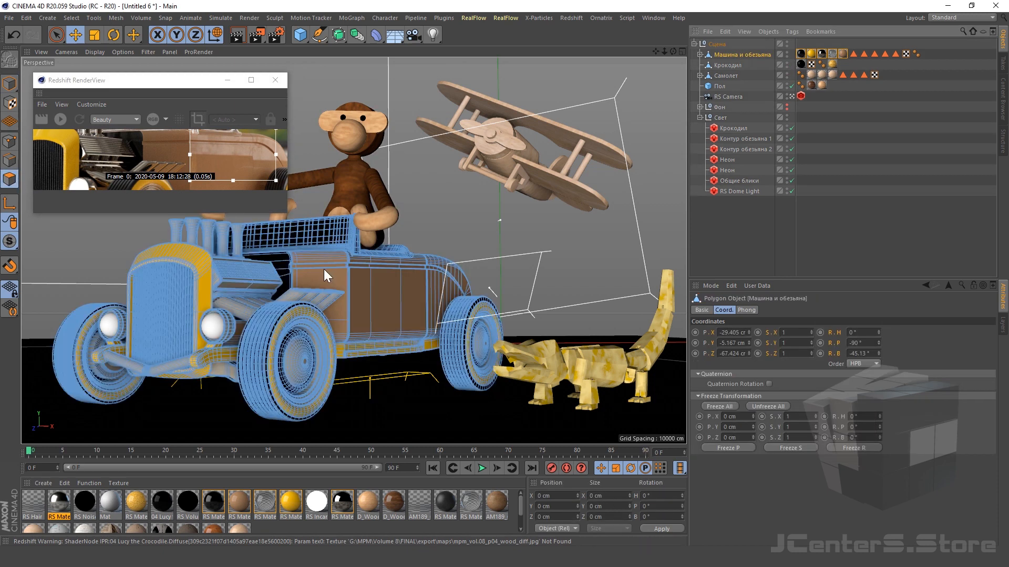
pyautogui.click(56, 35)
pyautogui.moveTo(380, 313)
pyautogui.mouseDown()
pyautogui.moveTo(330, 273)
pyautogui.moveTo(426, 274)
pyautogui.moveTo(404, 292)
pyautogui.moveTo(427, 336)
pyautogui.mouseUp()
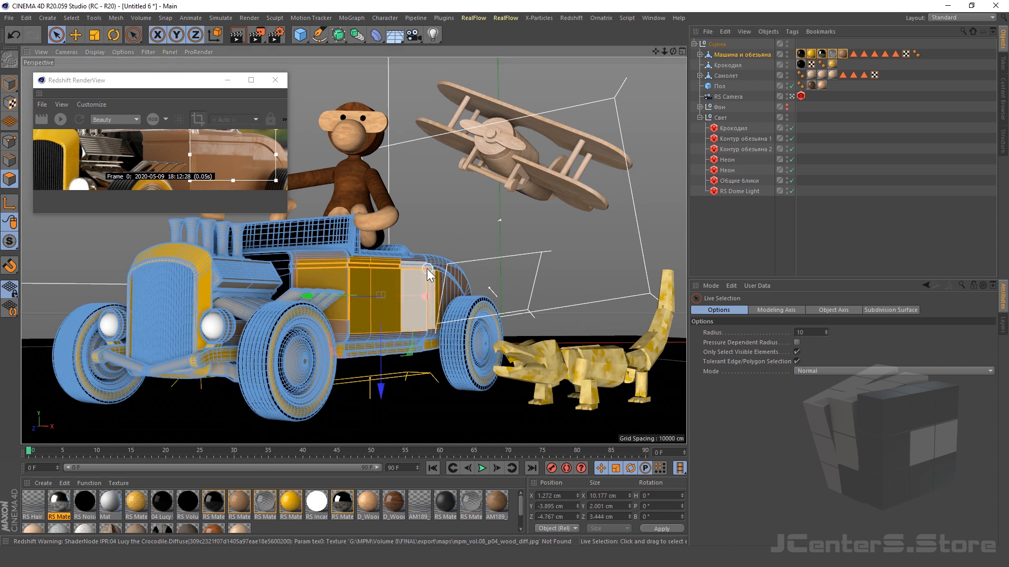
pyautogui.moveTo(437, 265)
pyautogui.keyDown('shift'); pyautogui.mouseDown()
pyautogui.moveTo(450, 287)
pyautogui.moveTo(445, 254)
pyautogui.moveTo(442, 281)
pyautogui.moveTo(437, 260)
pyautogui.mouseUp(); pyautogui.keyUp('shift')
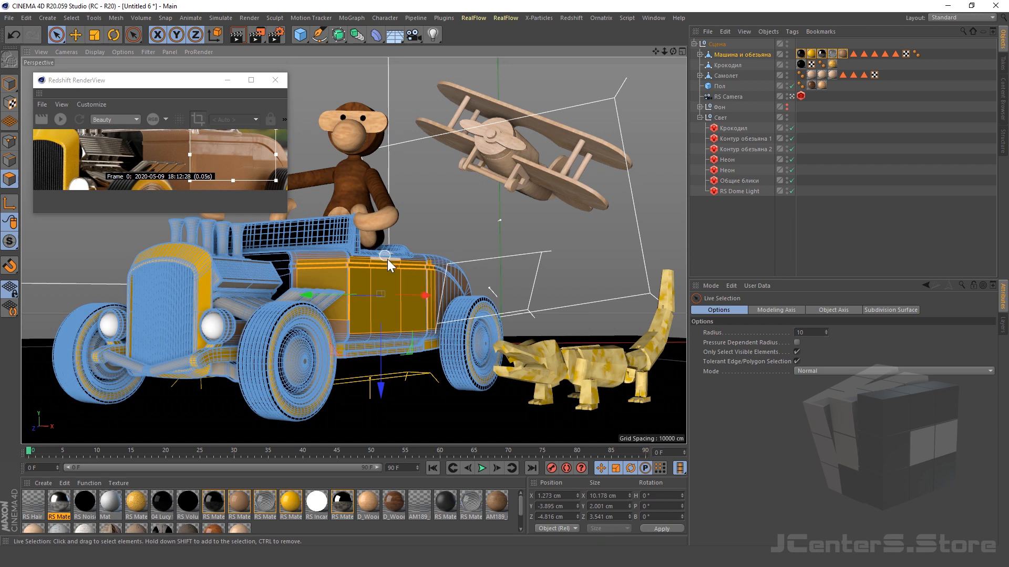
# Step: Store the selected side panel polygons in a polygon selection tag on the car object
pyautogui.click(71, 18)
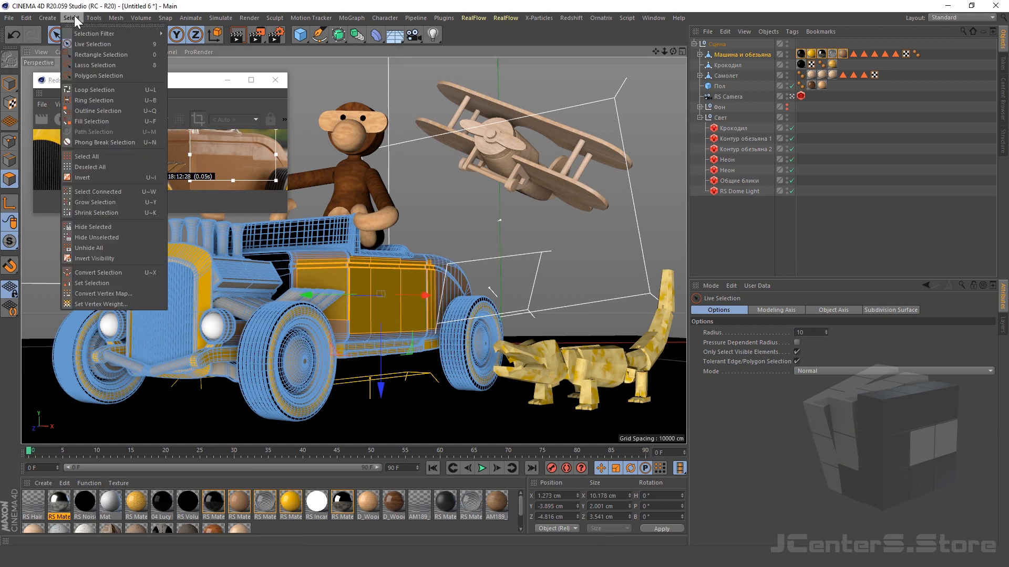
pyautogui.click(92, 287)
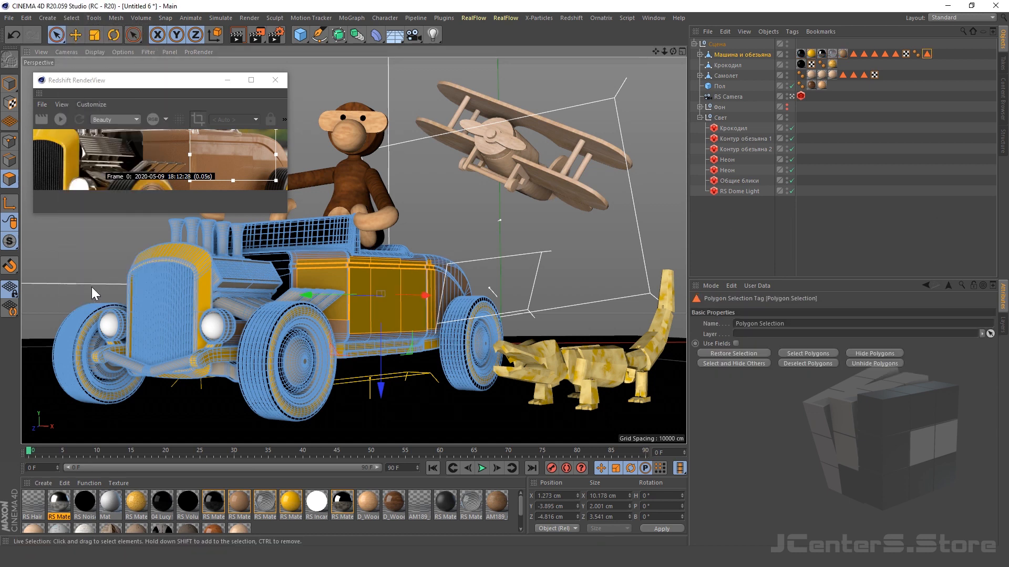
pyautogui.click(927, 53)
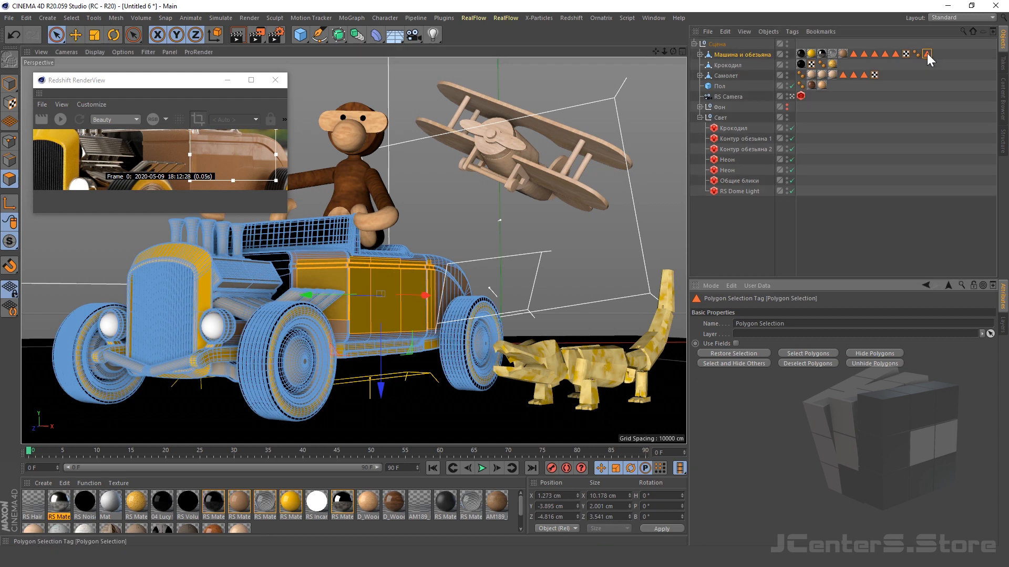
pyautogui.click(845, 198)
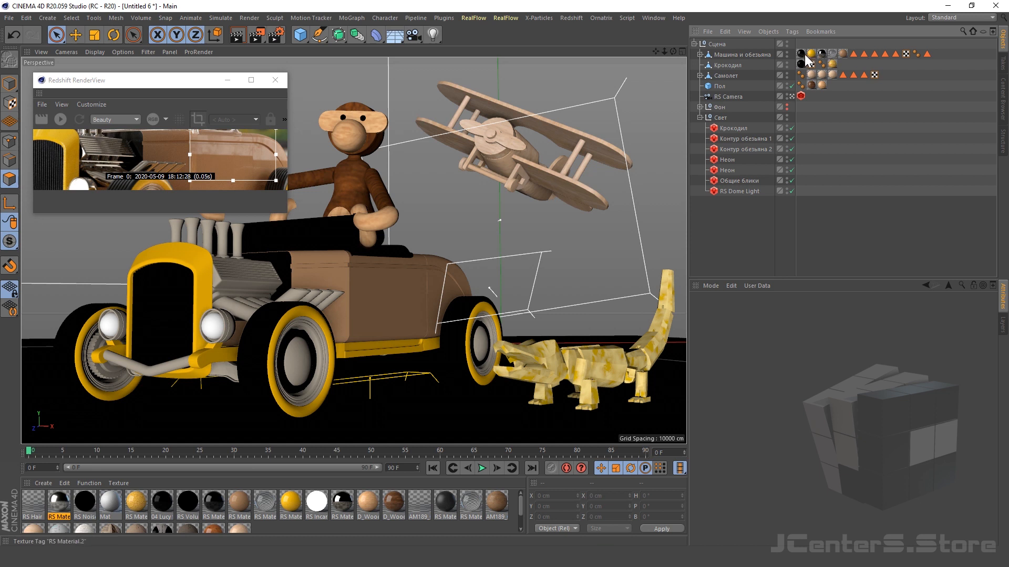
# Step: Restrict the car's wood texture tag to the Polygon Selection, and check the result in an enlarged RenderView
pyautogui.click(843, 54)
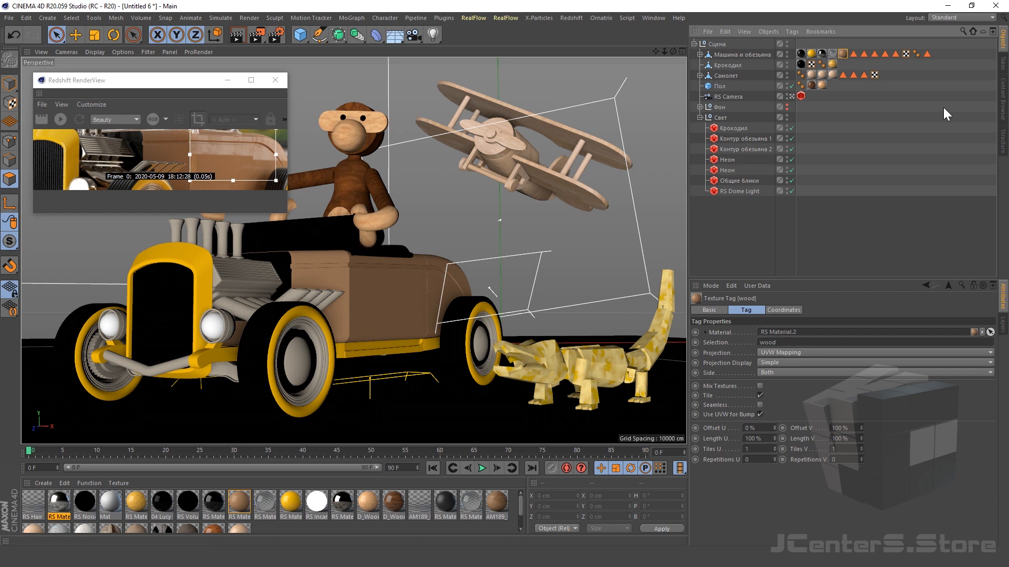
pyautogui.moveTo(928, 55); pyautogui.dragTo(812, 348)
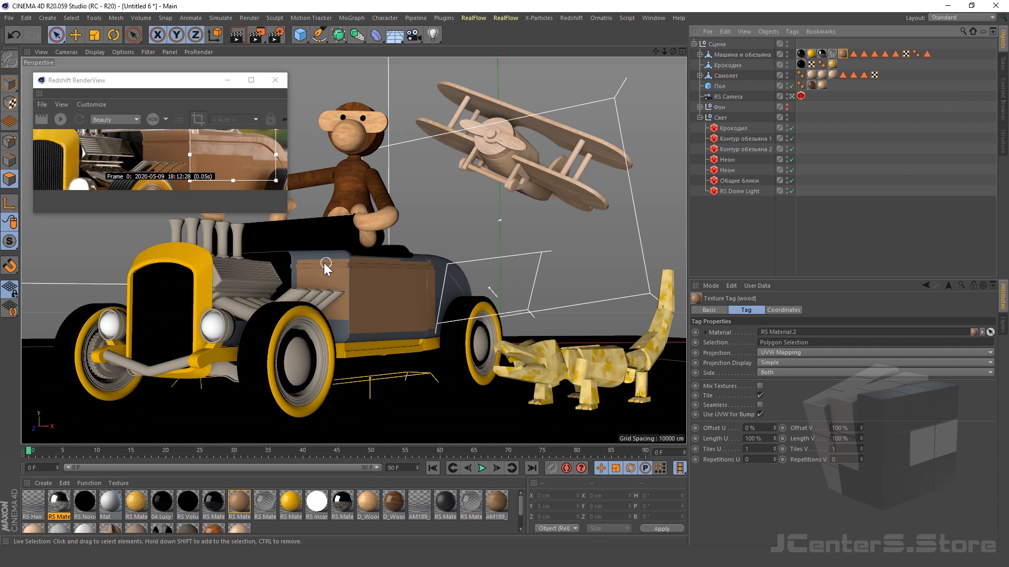
pyautogui.click(288, 215)
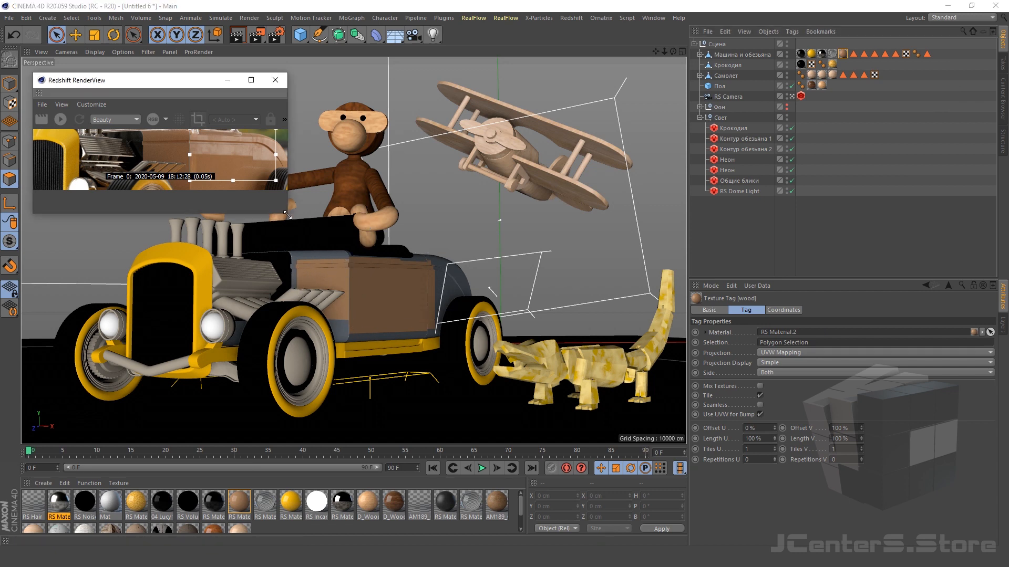
pyautogui.moveTo(287, 215); pyautogui.dragTo(408, 349)
pyautogui.click(556, 77)
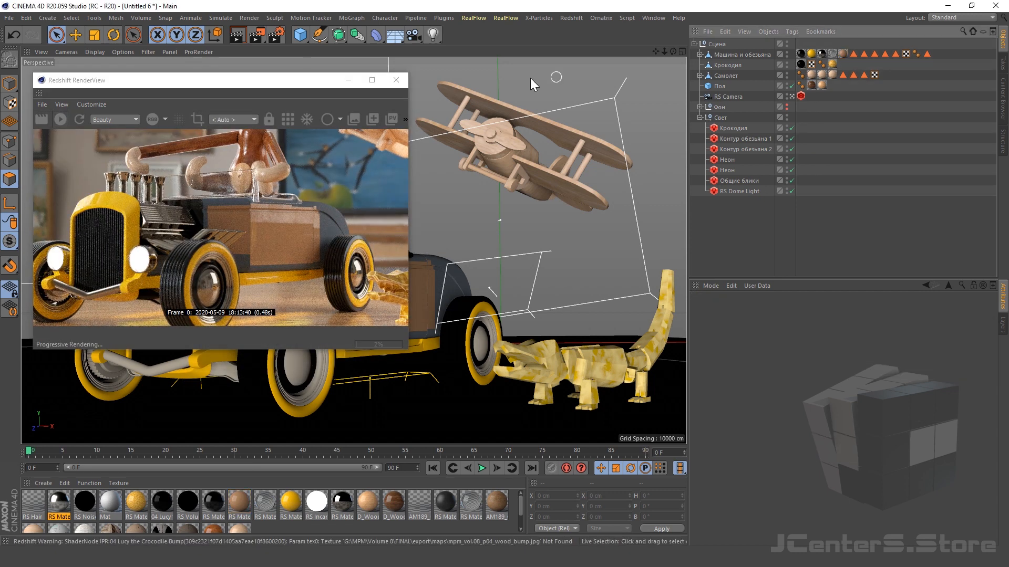
pyautogui.click(525, 83)
# Step: Highlight the car polygons stored in the existing selection tags, from wood through yellow plastic to black plastic
pyautogui.click(894, 54)
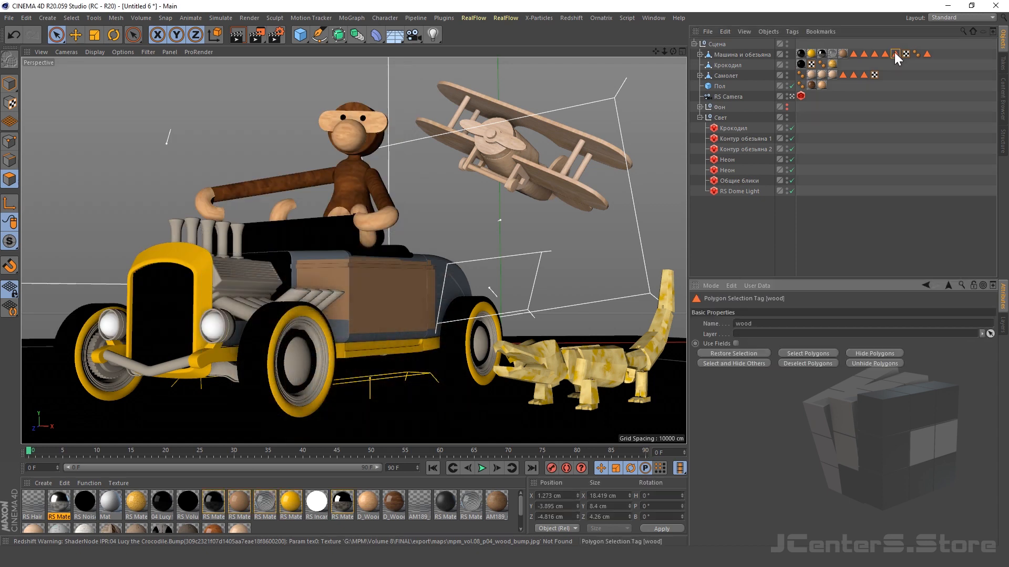
pyautogui.doubleClick(894, 53)
pyautogui.doubleClick(881, 55)
pyautogui.click(867, 54)
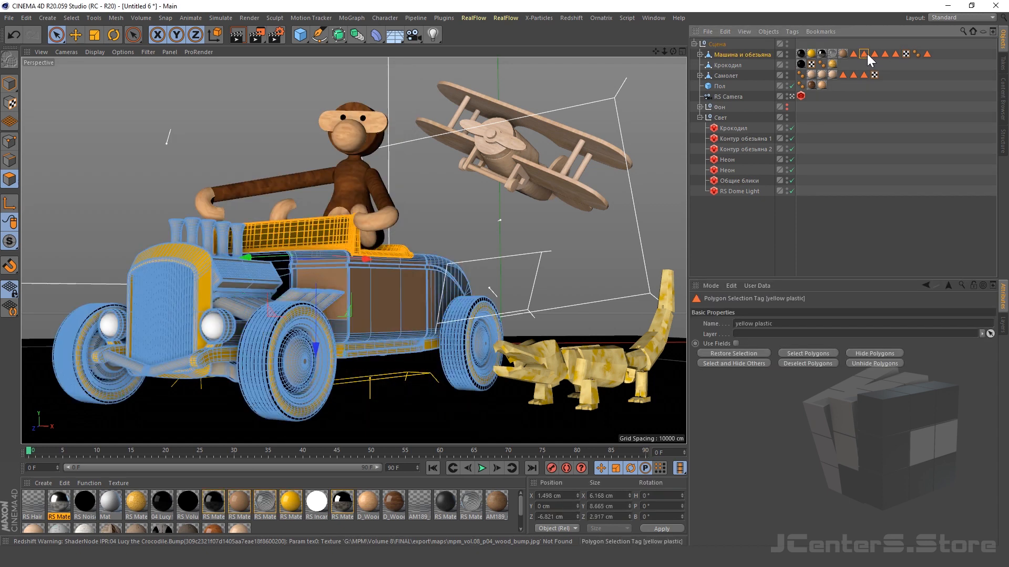
pyautogui.doubleClick(866, 53)
pyautogui.doubleClick(854, 53)
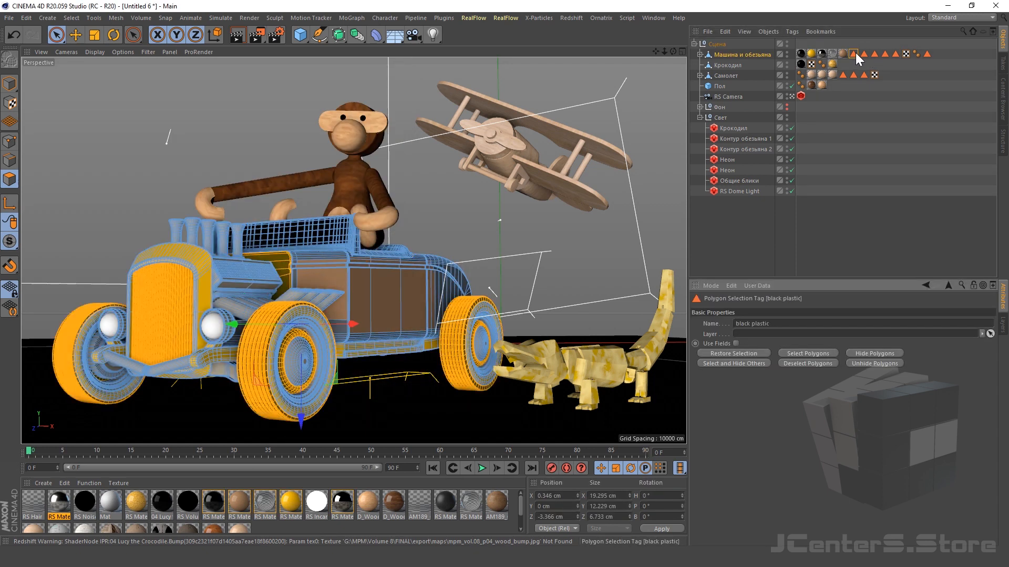
# Step: Delete the Polygon Selection tag and all texture tags from the car object, and switch to the Move tool
pyautogui.click(933, 62)
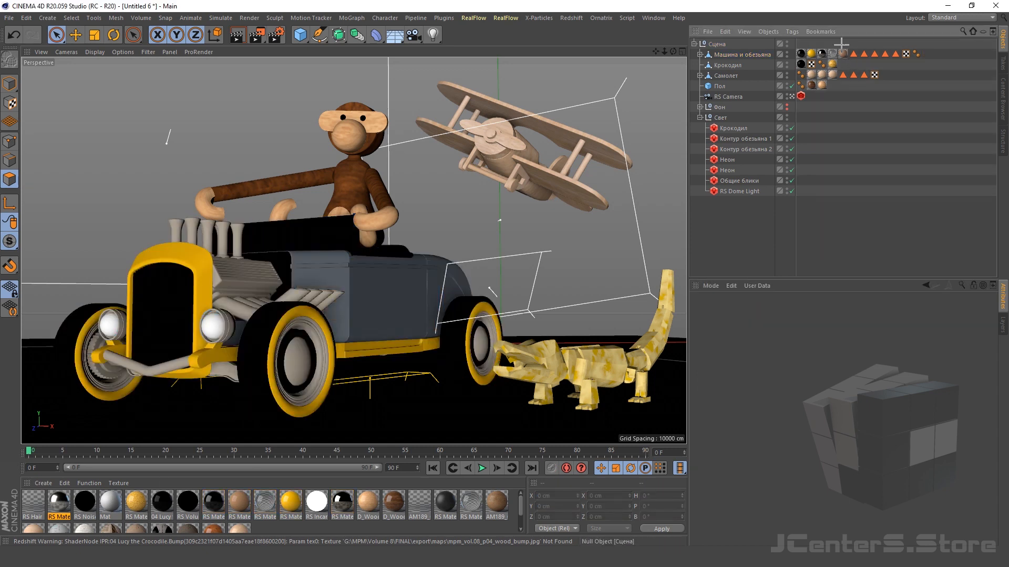
pyautogui.moveTo(844, 45); pyautogui.dragTo(800, 52)
pyautogui.press('Delete')
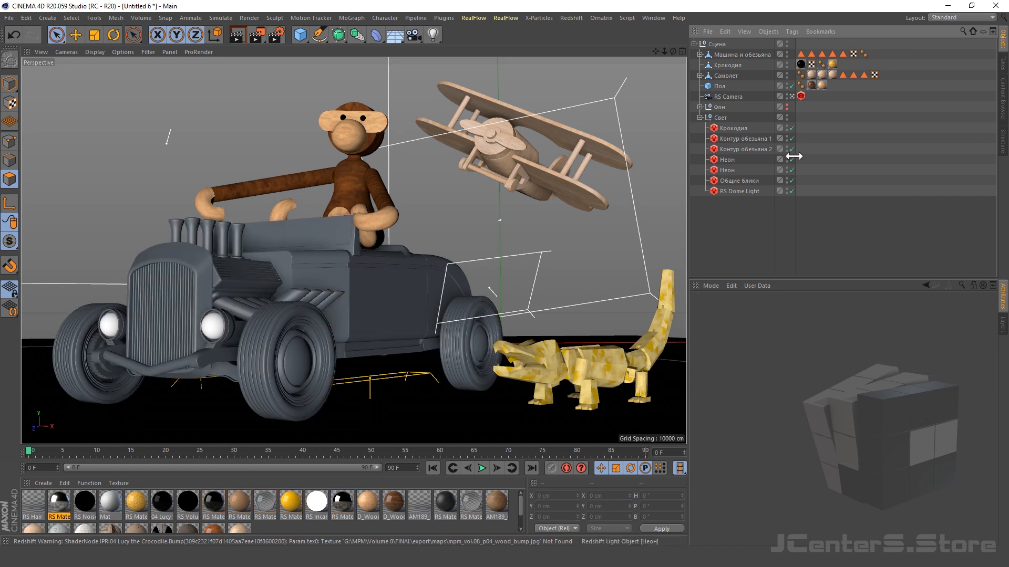
pyautogui.click(76, 35)
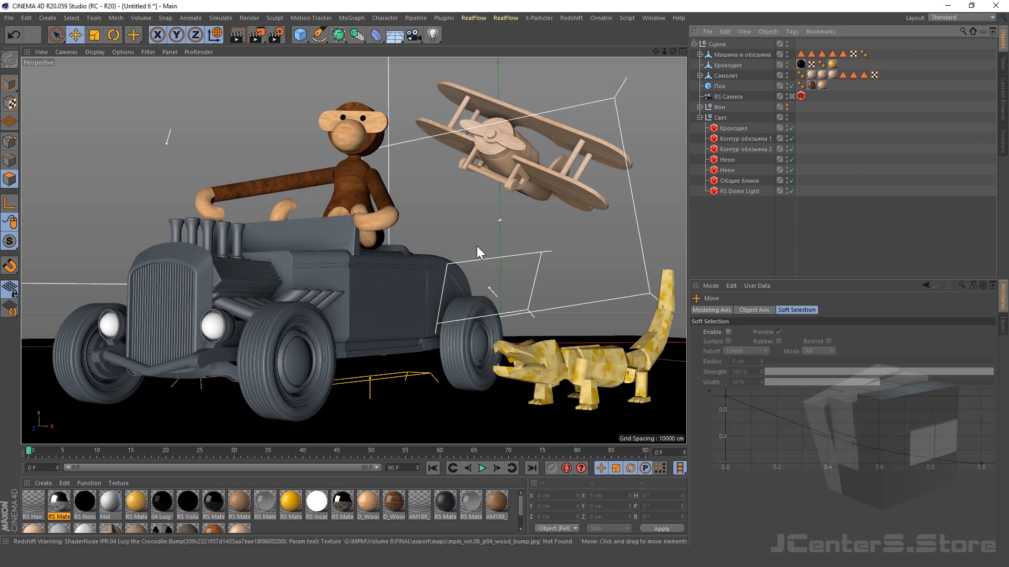
# Step: Create a standard Redshift Material and open its shader graph
pyautogui.click(571, 18)
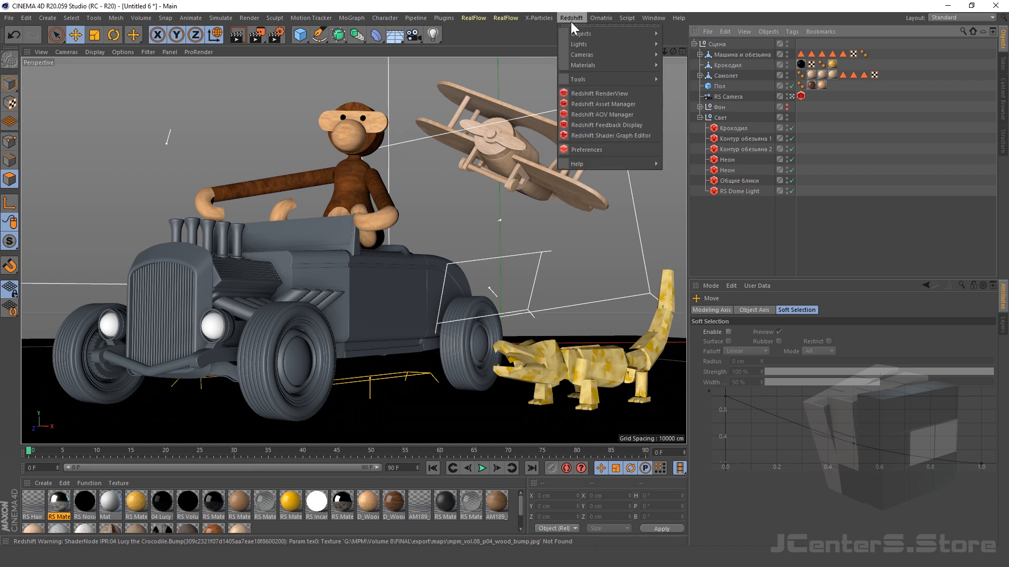
pyautogui.moveTo(581, 64)
pyautogui.moveTo(676, 67)
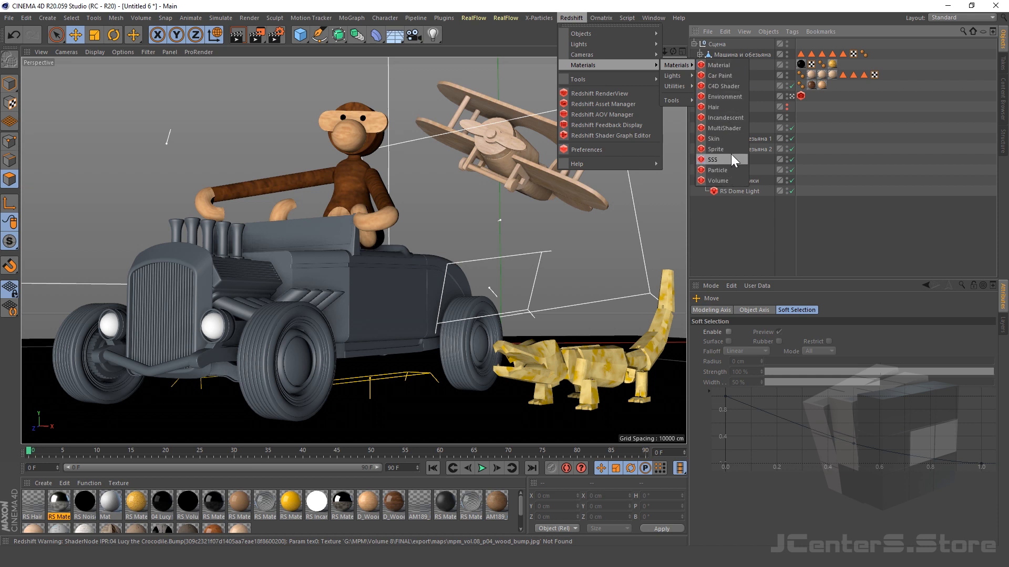
pyautogui.click(719, 65)
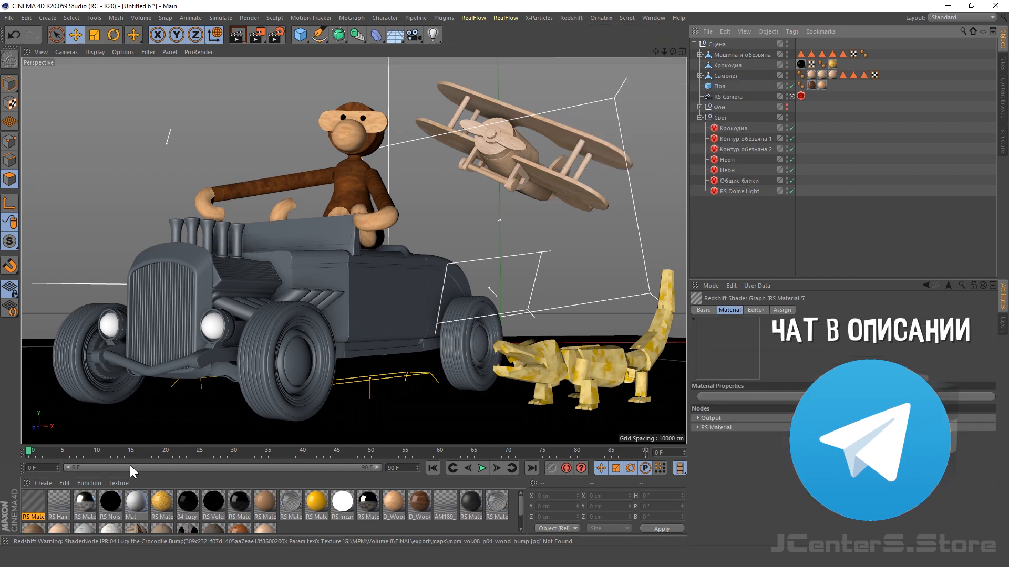
pyautogui.doubleClick(33, 503)
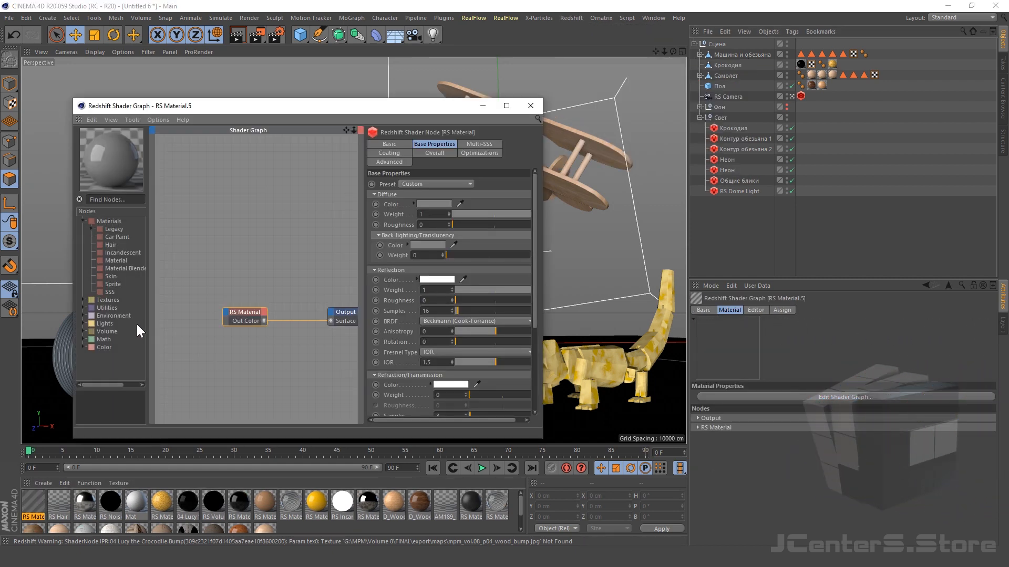
# Step: Find Car Paint among the Redshift material types and create a Car Paint material
pyautogui.click(116, 236)
pyautogui.click(571, 18)
pyautogui.moveTo(645, 64)
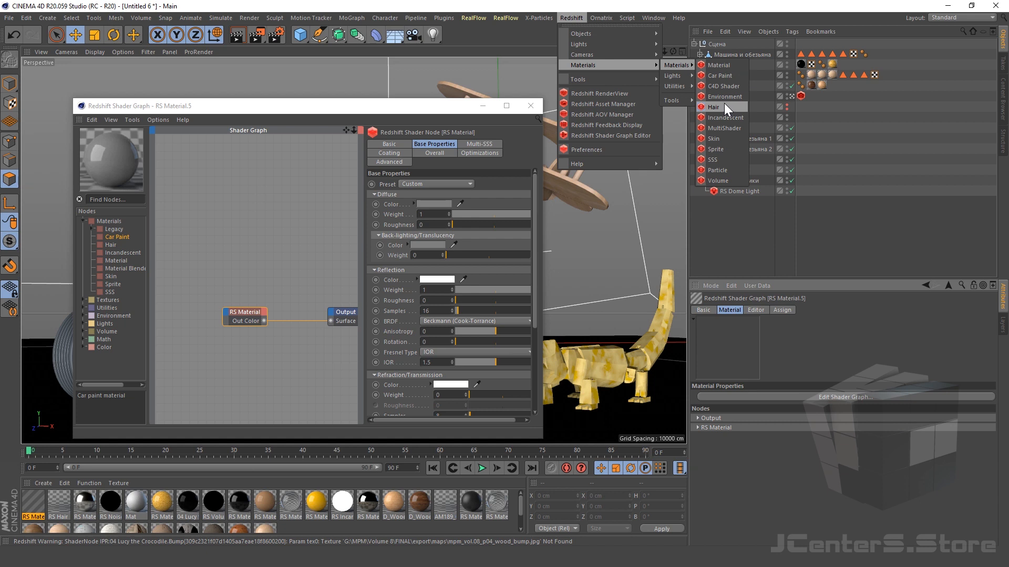
pyautogui.click(46, 482)
pyautogui.moveTo(131, 371)
pyautogui.moveTo(171, 372)
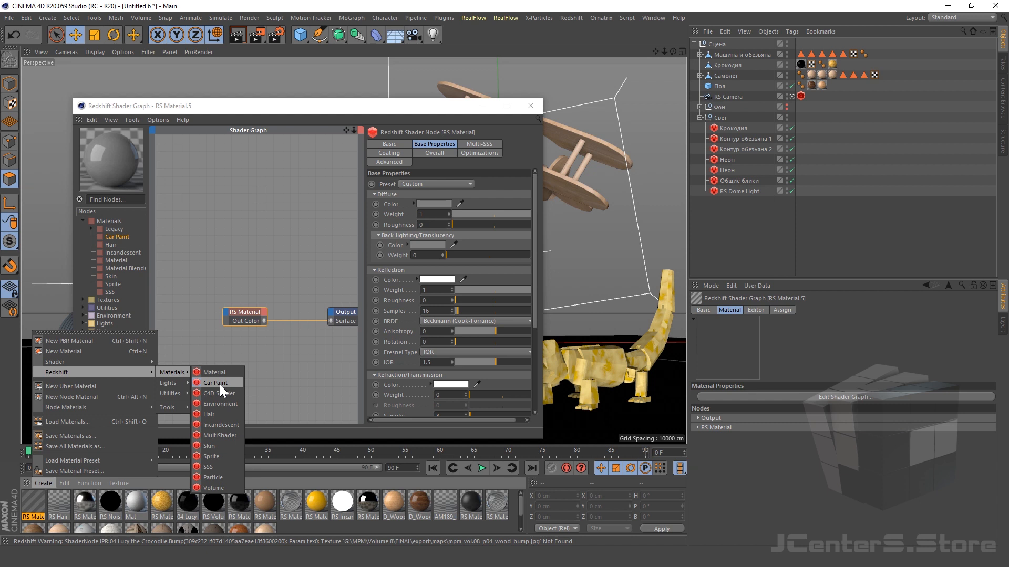
pyautogui.click(219, 385)
# Step: Review the Car Paint parameters in a widened shader graph window, and close it
pyautogui.click(29, 501)
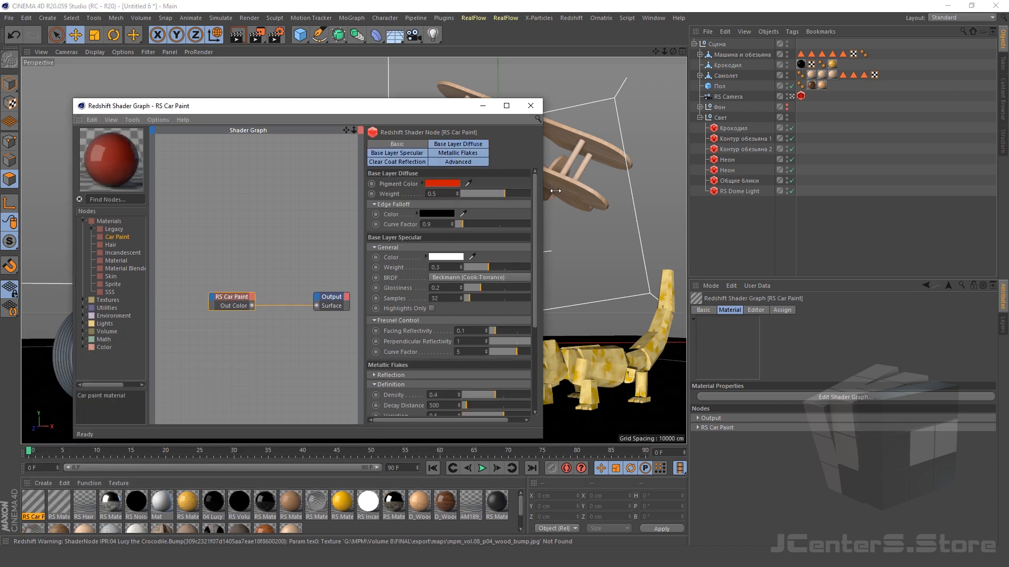
pyautogui.moveTo(555, 191); pyautogui.dragTo(710, 191)
pyautogui.moveTo(468, 214); pyautogui.dragTo(334, 214)
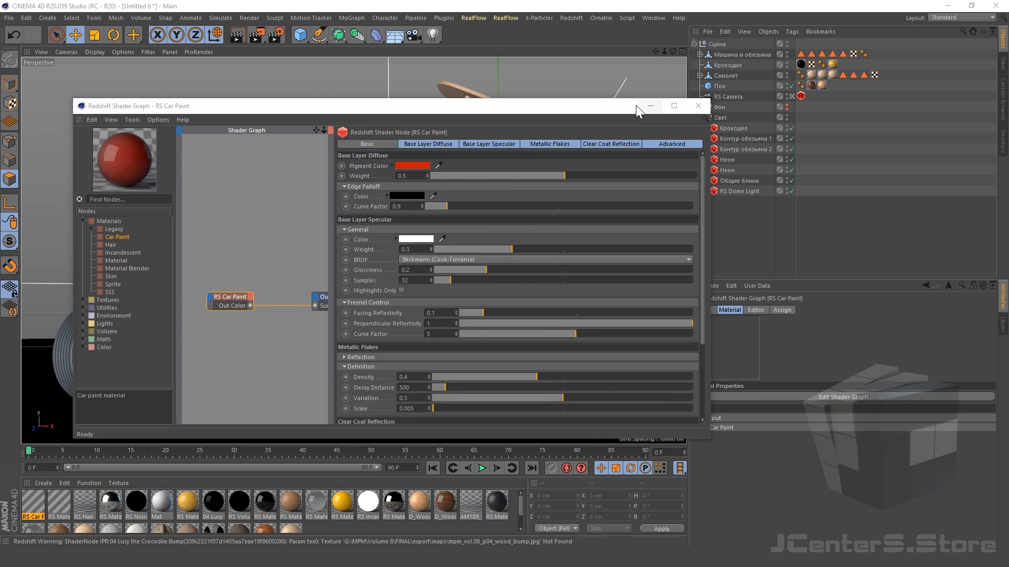
pyautogui.click(698, 106)
# Step: Bring back the RenderView, start the live render, and apply the RS Car Paint material to the car object
pyautogui.click(560, 514)
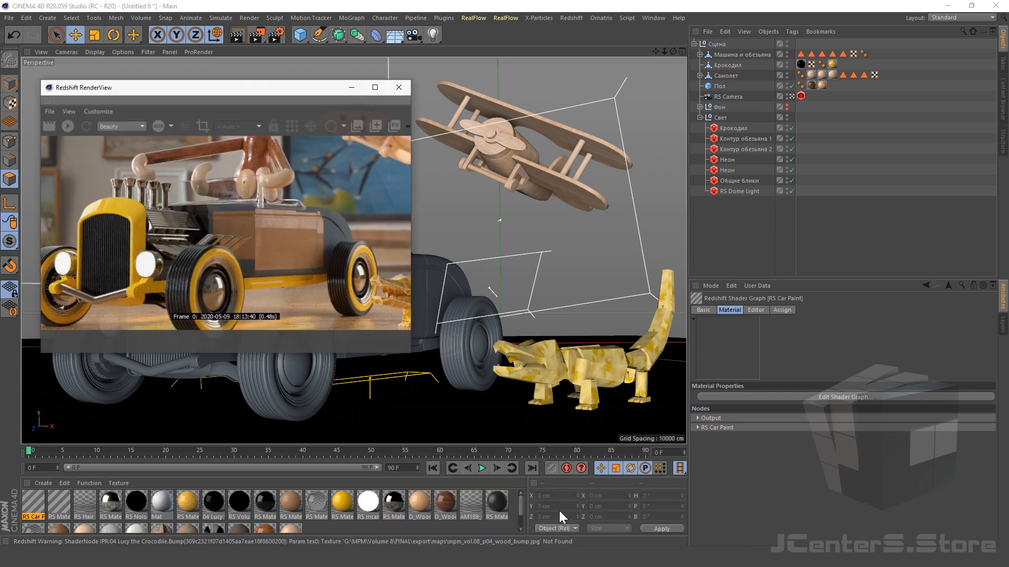
pyautogui.click(60, 119)
pyautogui.moveTo(33, 503)
pyautogui.mouseDown()
pyautogui.moveTo(801, 129)
pyautogui.moveTo(767, 55)
pyautogui.moveTo(846, 56)
pyautogui.mouseUp()
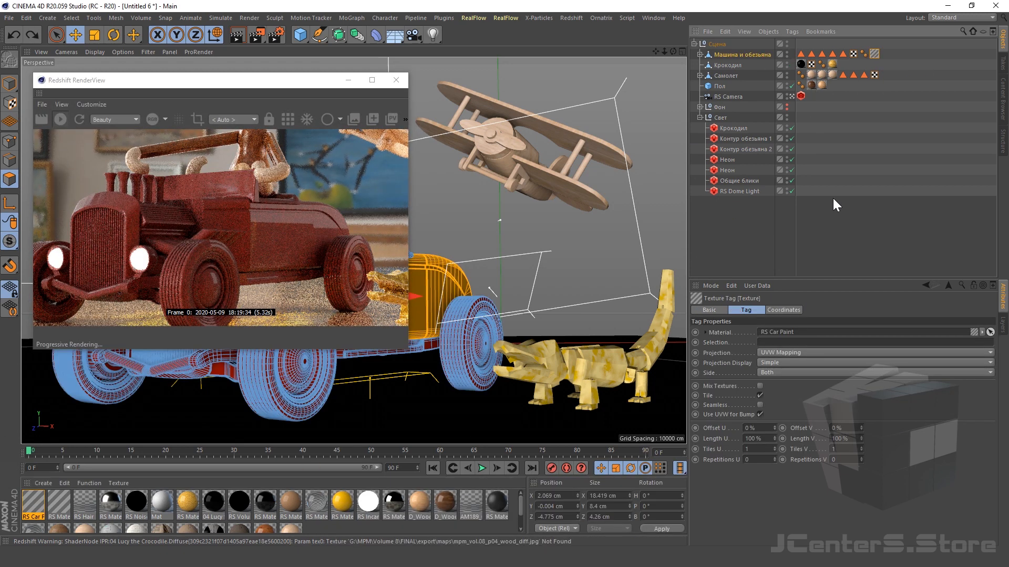
# Step: Limit the RenderView render to a region over the car body and inspect the car paint surface there
pyautogui.click(306, 215)
pyautogui.scroll(-3, 305, 216)
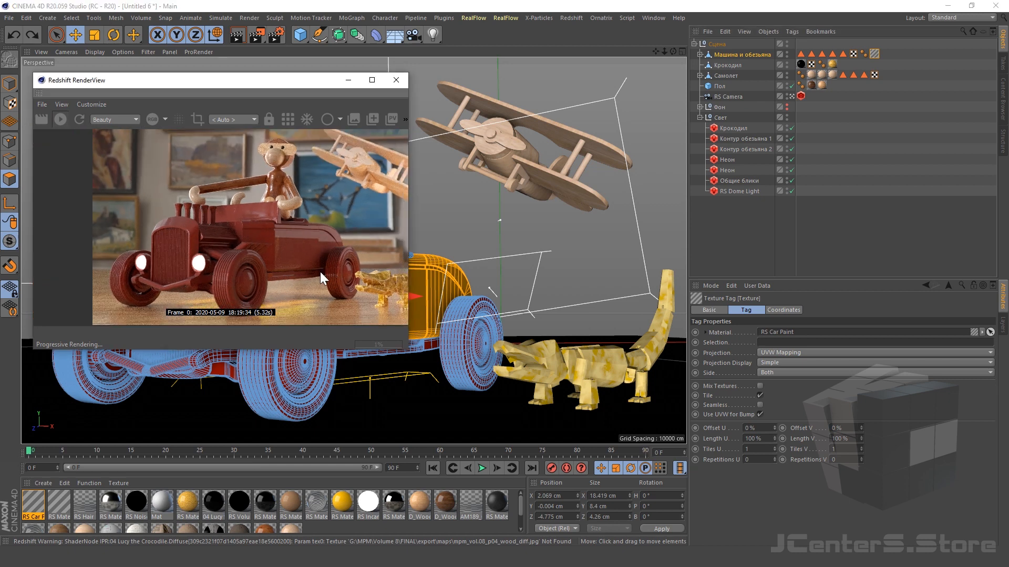
pyautogui.scroll(6, 305, 258)
pyautogui.scroll(-2, 258, 208)
pyautogui.click(198, 119)
pyautogui.moveTo(207, 176)
pyautogui.mouseDown()
pyautogui.moveTo(360, 304)
pyautogui.moveTo(350, 298)
pyautogui.mouseUp()
pyautogui.scroll(4, 264, 218)
pyautogui.scroll(-2, 266, 232)
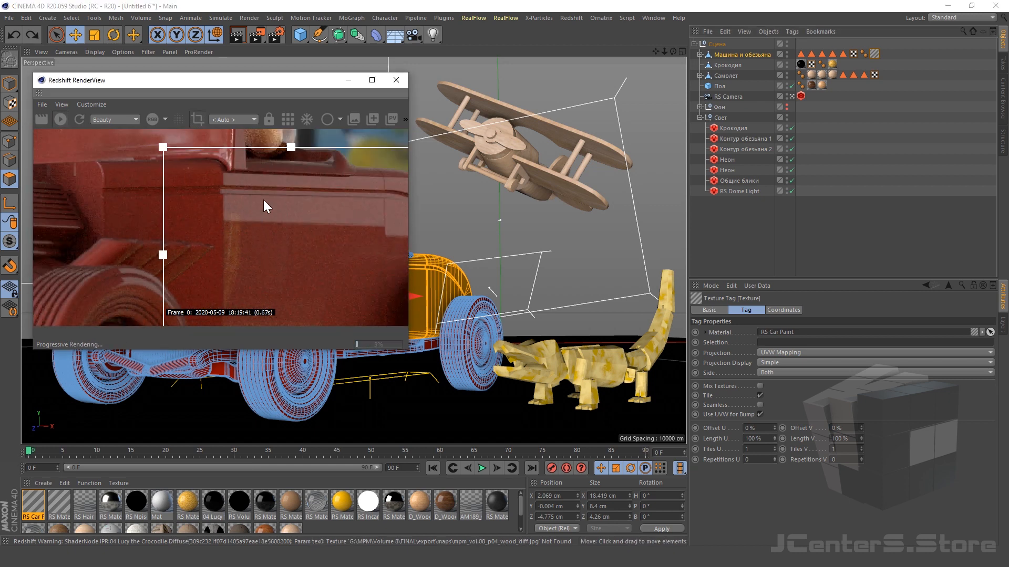
# Step: Compare the car body render with the RS Car Paint shader graph by arranging both windows side by side
pyautogui.scroll(-2, 230, 217)
pyautogui.scroll(1, 255, 223)
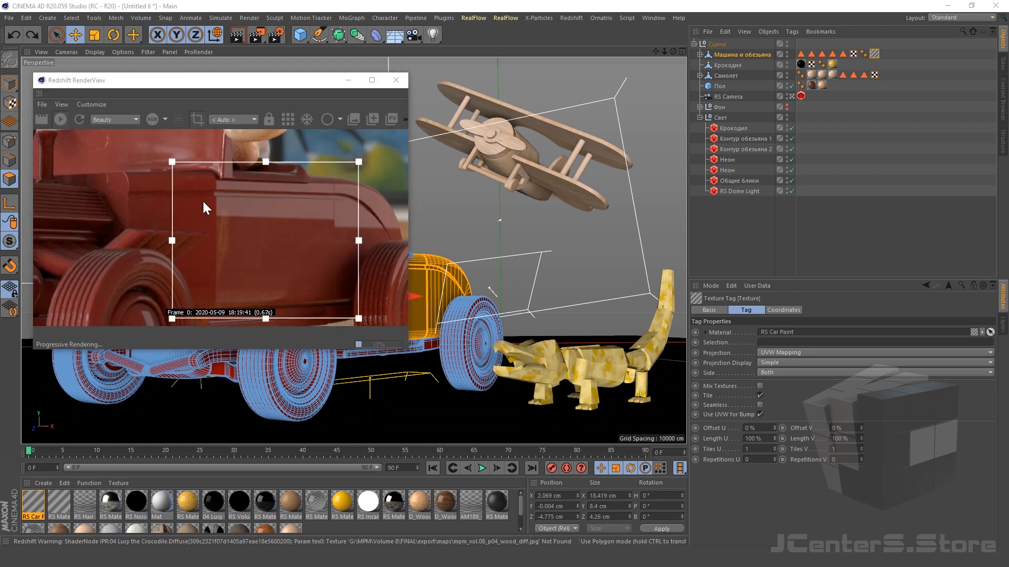
pyautogui.moveTo(236, 80); pyautogui.dragTo(241, 53)
pyautogui.doubleClick(33, 506)
pyautogui.moveTo(413, 107); pyautogui.dragTo(659, 162)
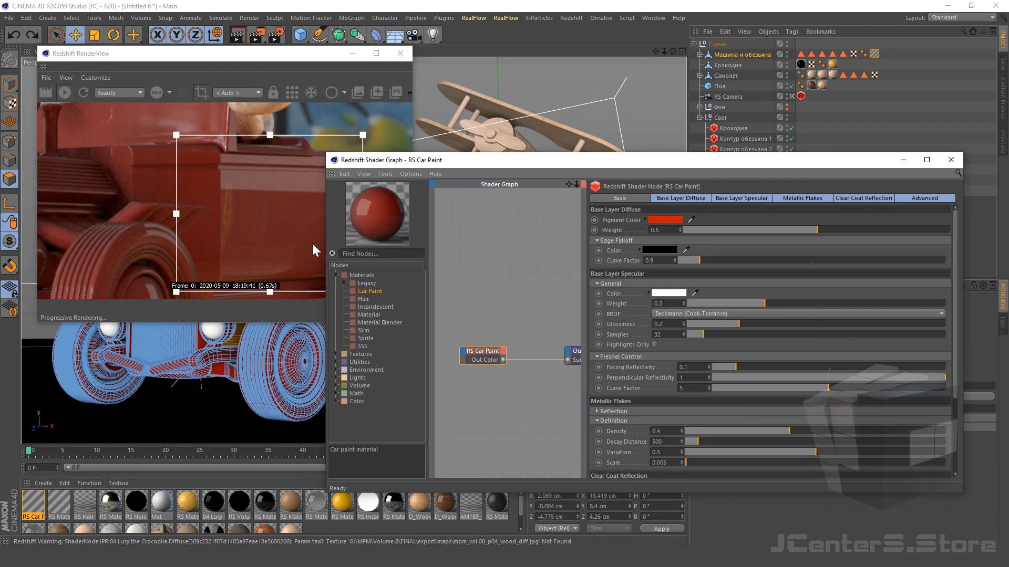
pyautogui.moveTo(336, 248); pyautogui.dragTo(465, 243)
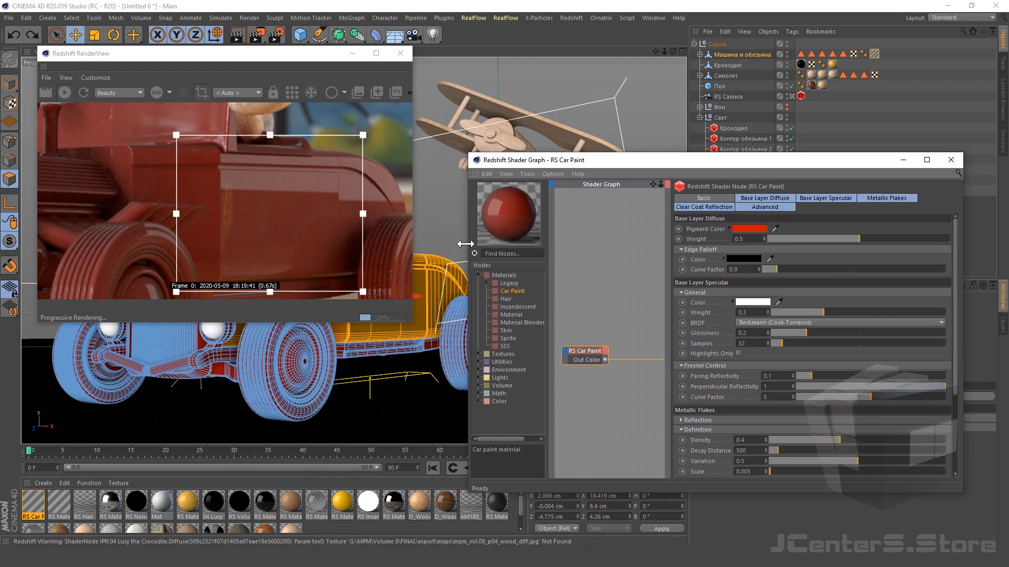
# Step: Create a Redshift Hair material and enlarge the node area in its shader graph window
pyautogui.click(43, 483)
pyautogui.moveTo(89, 372)
pyautogui.moveTo(172, 372)
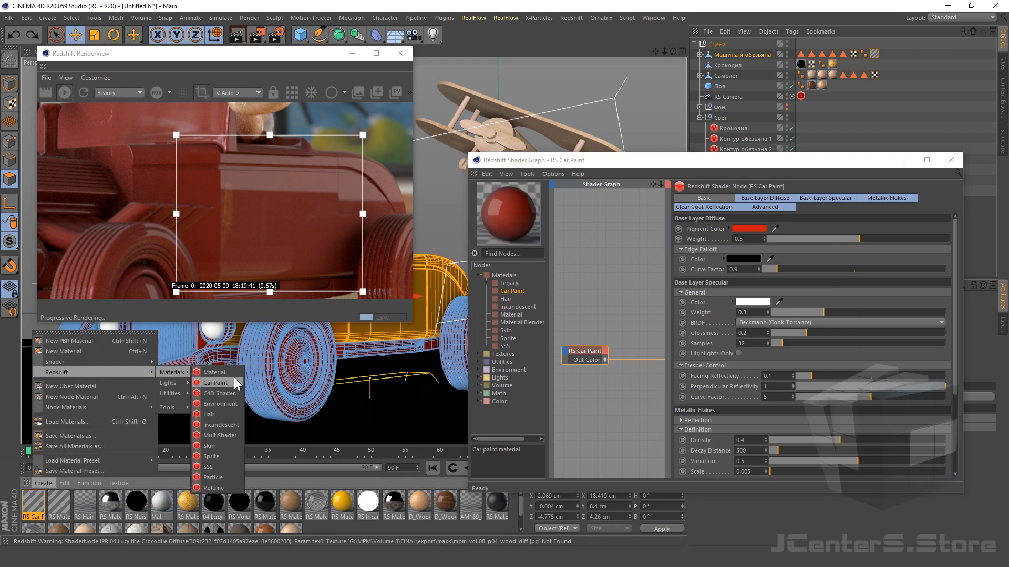
pyautogui.click(226, 415)
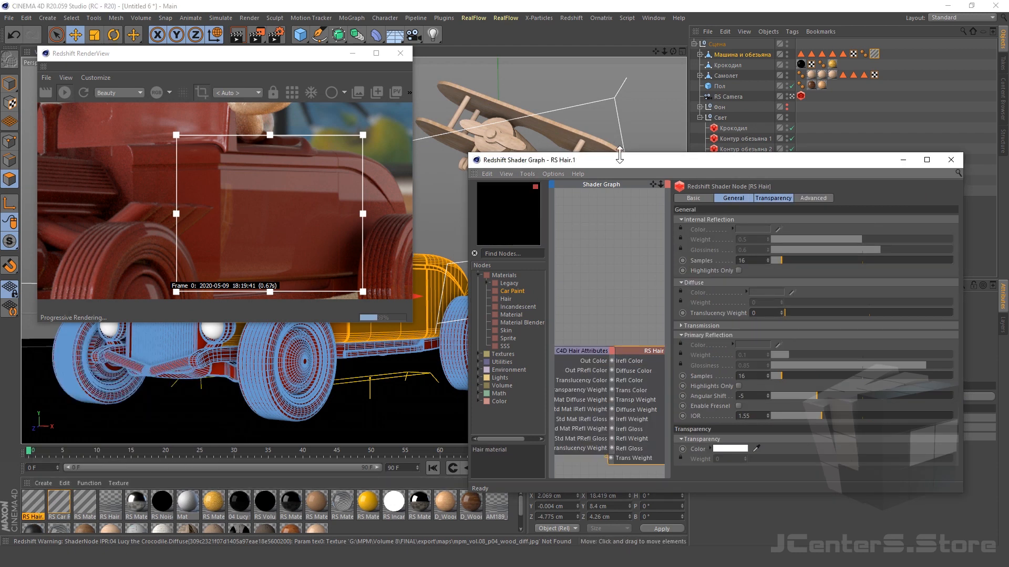
pyautogui.moveTo(619, 159); pyautogui.dragTo(450, 81)
pyautogui.moveTo(502, 203); pyautogui.dragTo(675, 203)
# Step: Add a separate Hair node, connect its Out Color to the Output's Surface, and compare its parameters with the original RS Hair node's
pyautogui.moveTo(335, 222); pyautogui.dragTo(517, 187)
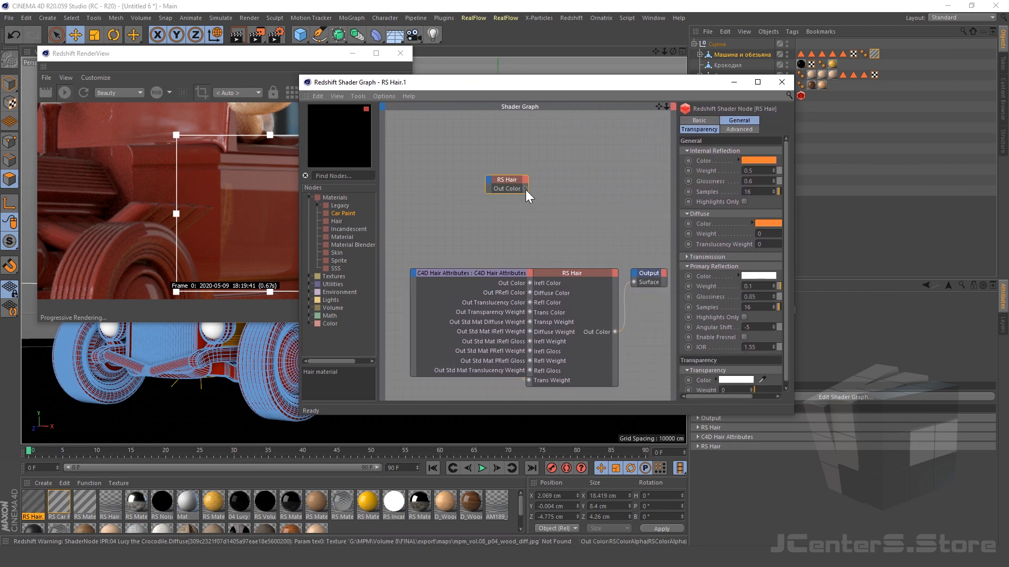
pyautogui.moveTo(641, 290); pyautogui.dragTo(634, 282)
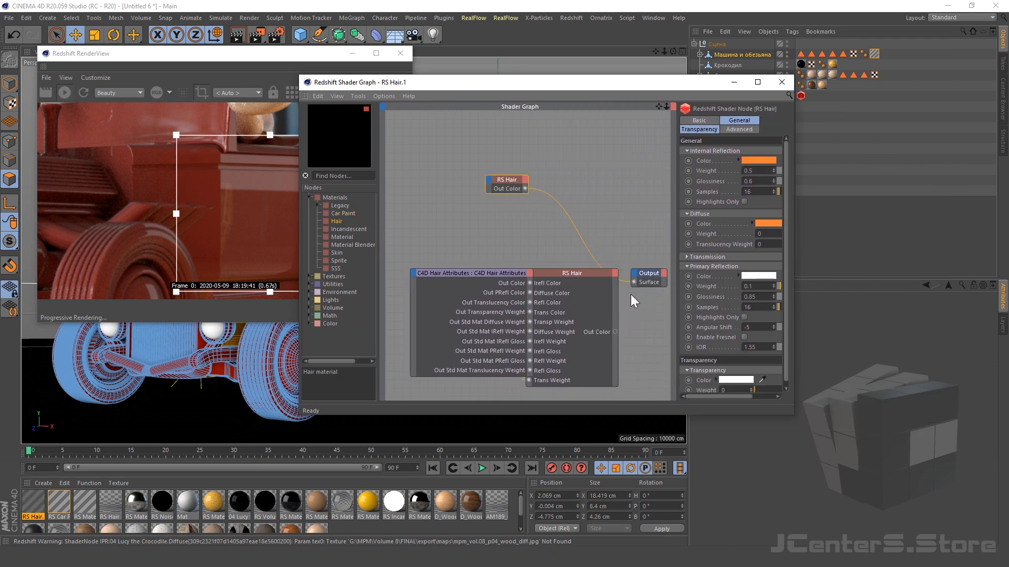
pyautogui.click(616, 333)
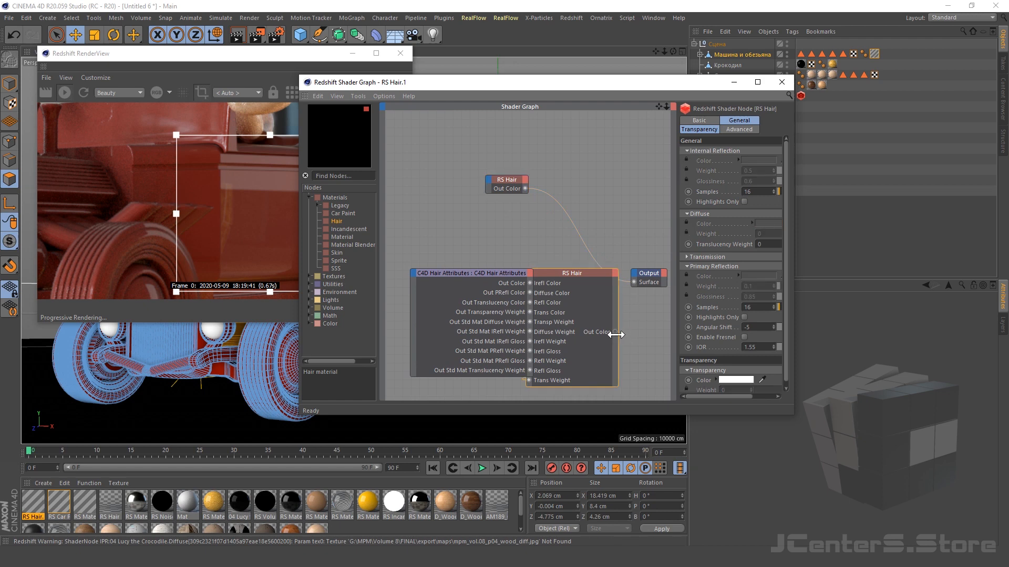
pyautogui.click(503, 180)
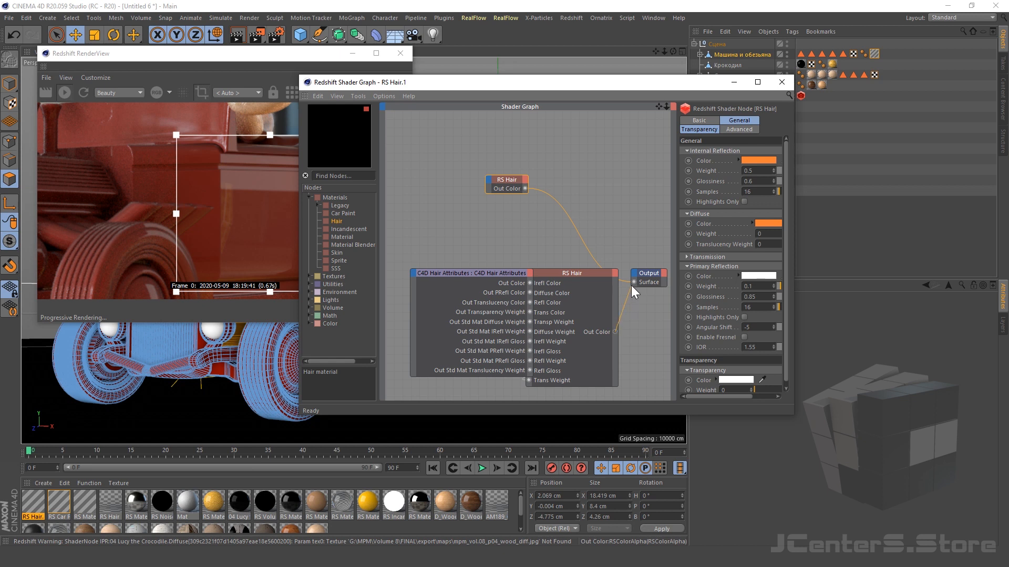
# Step: Reconnect the original RS Hair node to the Output's Surface and move the C4D Hair Attributes node away from it
pyautogui.moveTo(631, 285); pyautogui.dragTo(635, 282)
pyautogui.moveTo(493, 274); pyautogui.dragTo(428, 253)
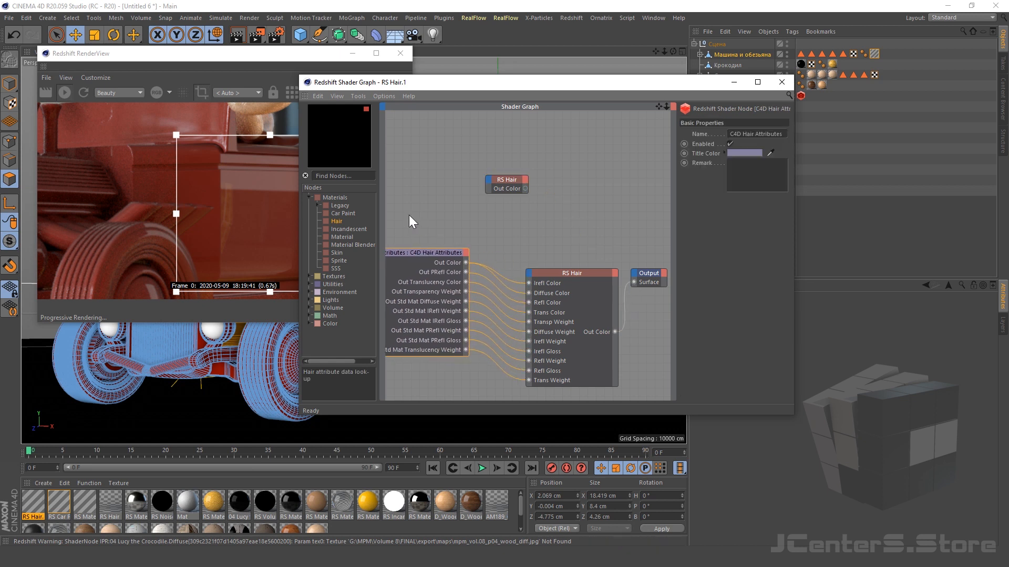
pyautogui.click(43, 482)
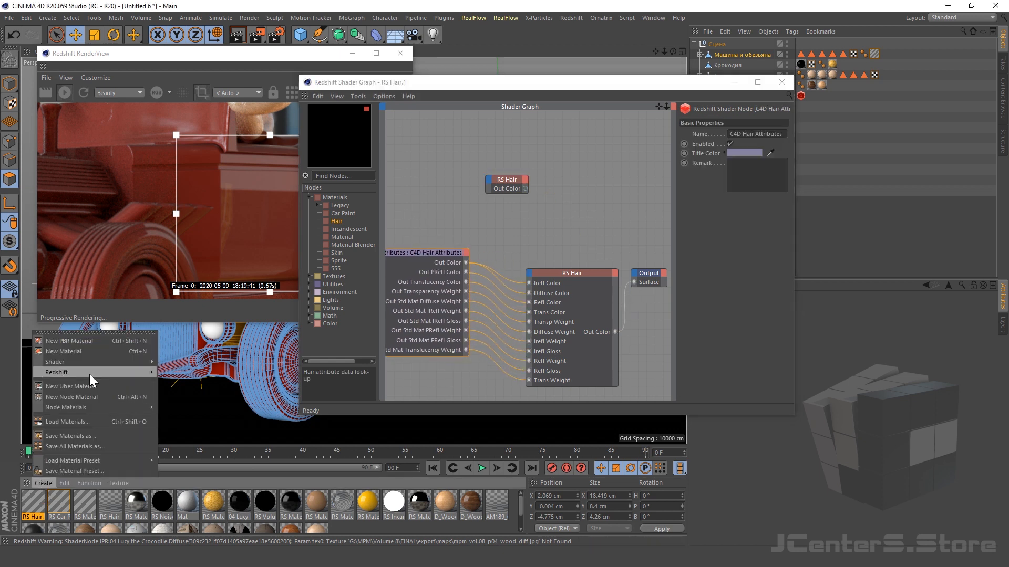
pyautogui.moveTo(89, 373)
pyautogui.moveTo(189, 373)
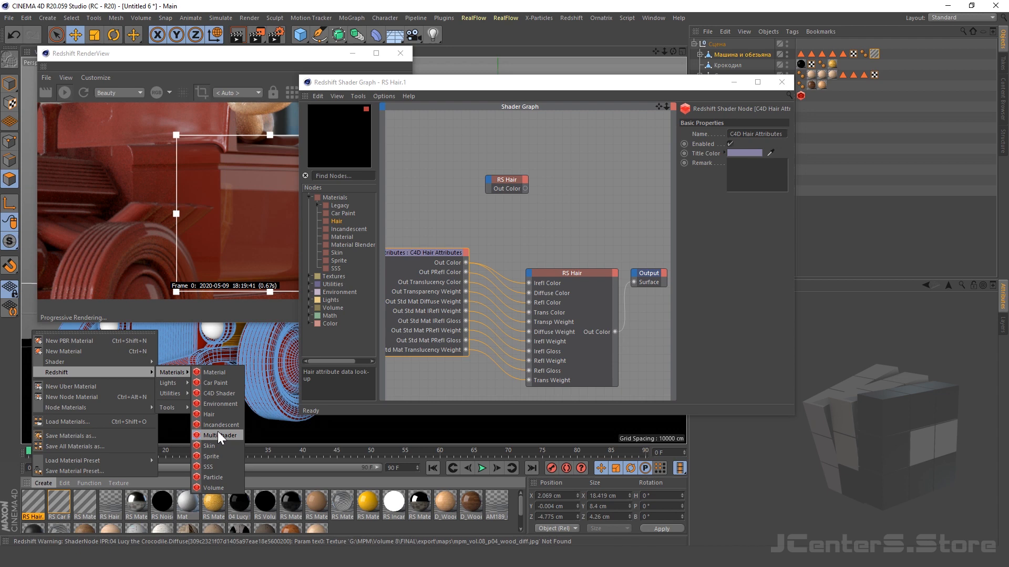
pyautogui.click(216, 372)
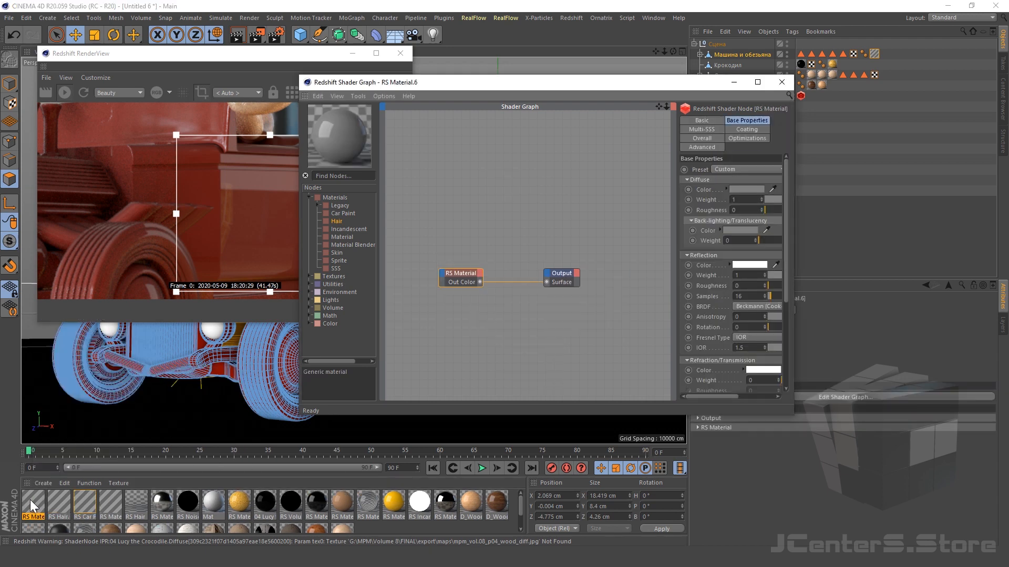
pyautogui.moveTo(434, 82); pyautogui.dragTo(298, 81)
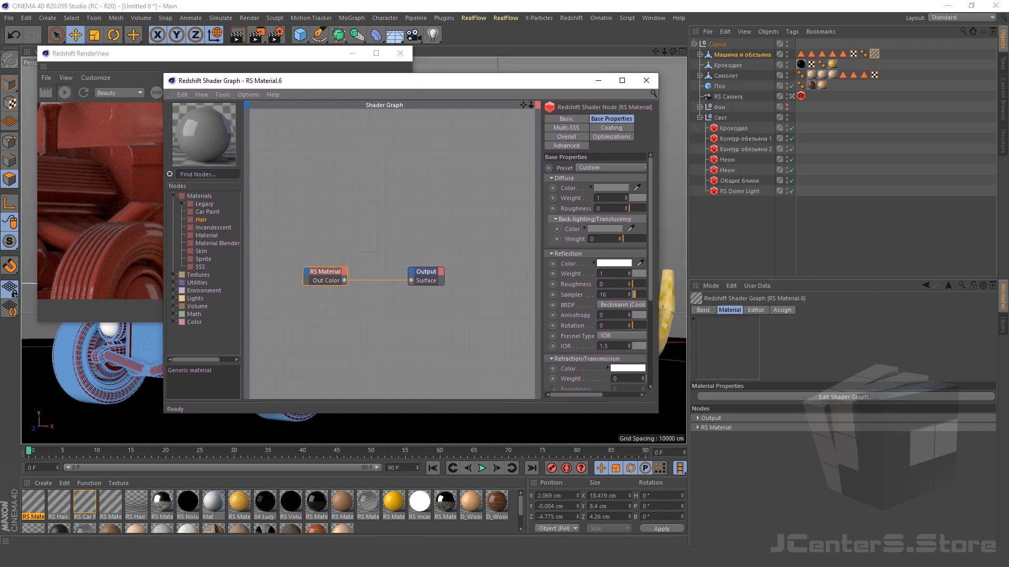
pyautogui.hotkey('ctrl', 'z')
# Step: Create a standard Redshift Material and apply it to the car in place of RS Car Paint
pyautogui.click(46, 483)
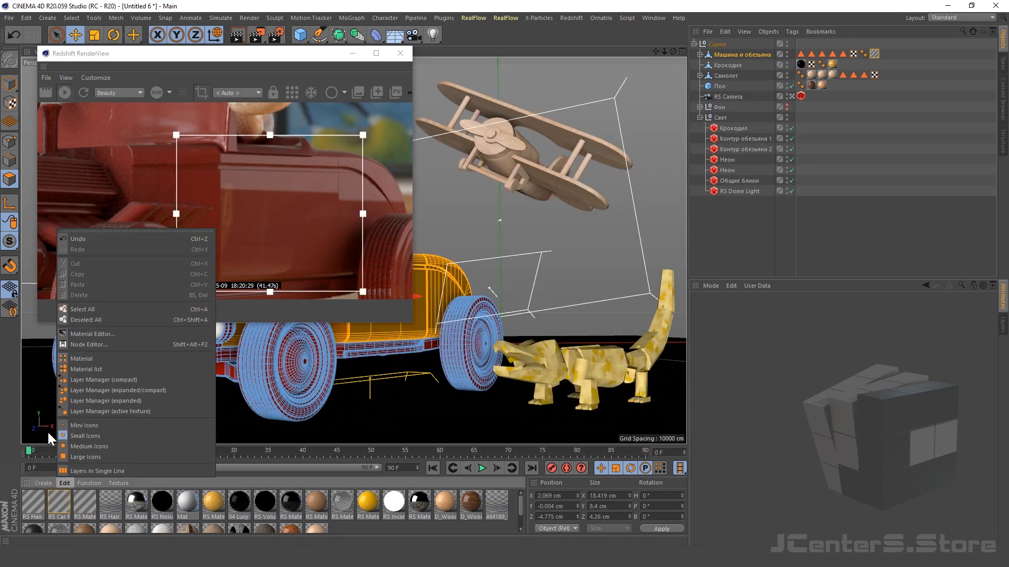
pyautogui.moveTo(184, 372)
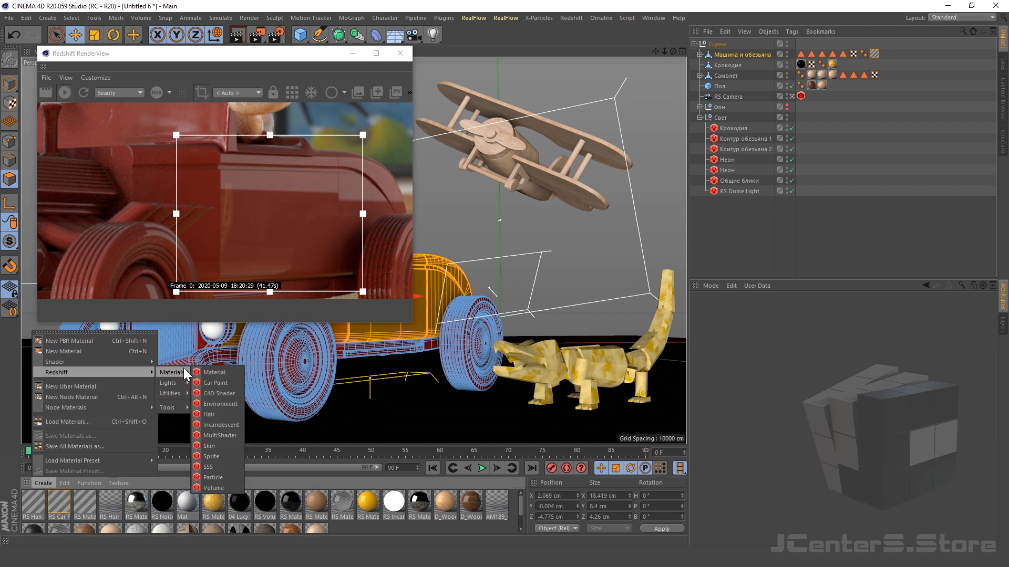
pyautogui.click(214, 373)
pyautogui.moveTo(39, 499); pyautogui.dragTo(874, 55)
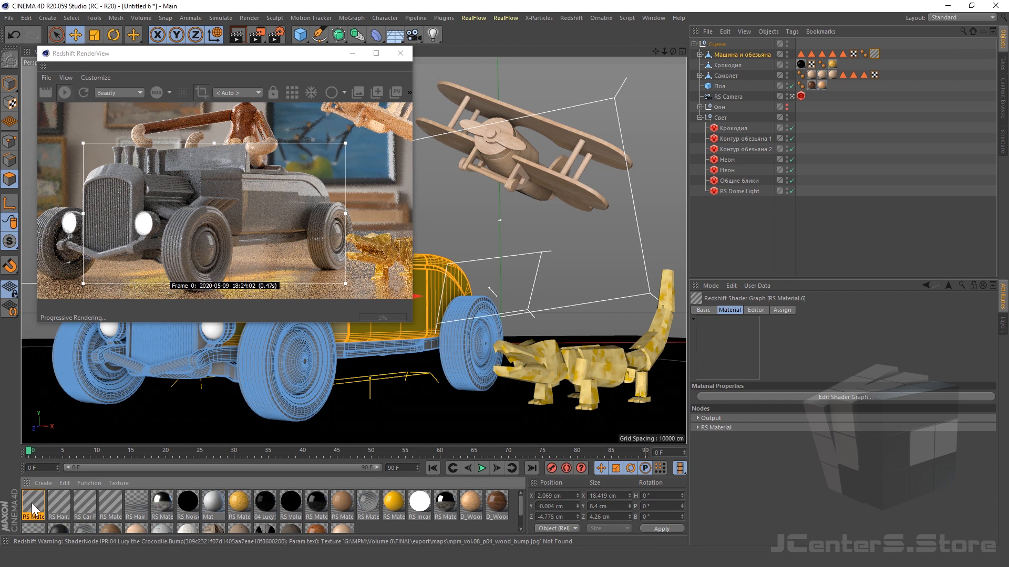
# Step: Open the new RS Material's shader graph, widen its parameter area, and inspect the node network and base properties
pyautogui.doubleClick(33, 501)
pyautogui.moveTo(360, 320); pyautogui.dragTo(824, 128)
pyautogui.moveTo(855, 270); pyautogui.dragTo(790, 275)
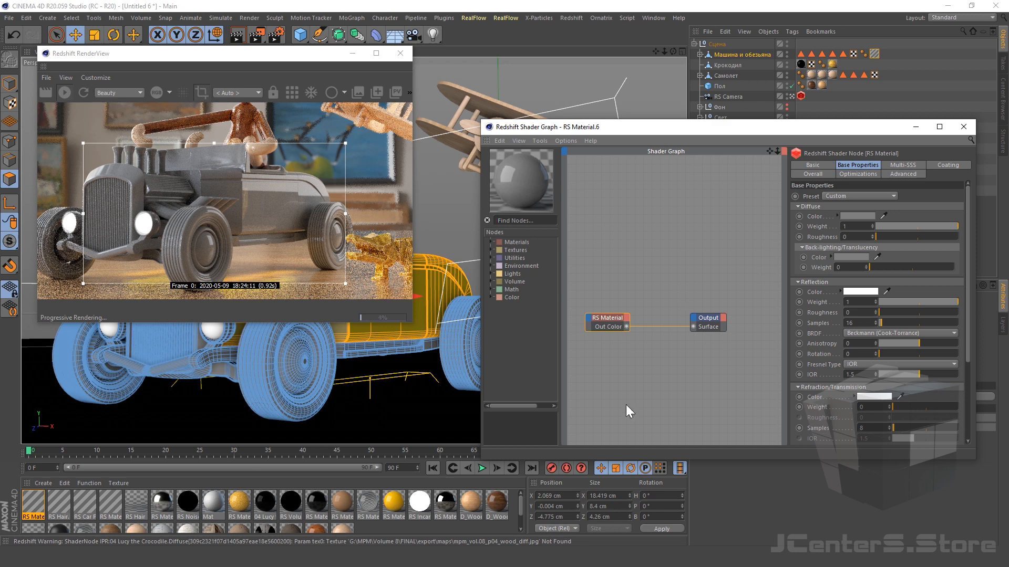
pyautogui.scroll(-2, 696, 302)
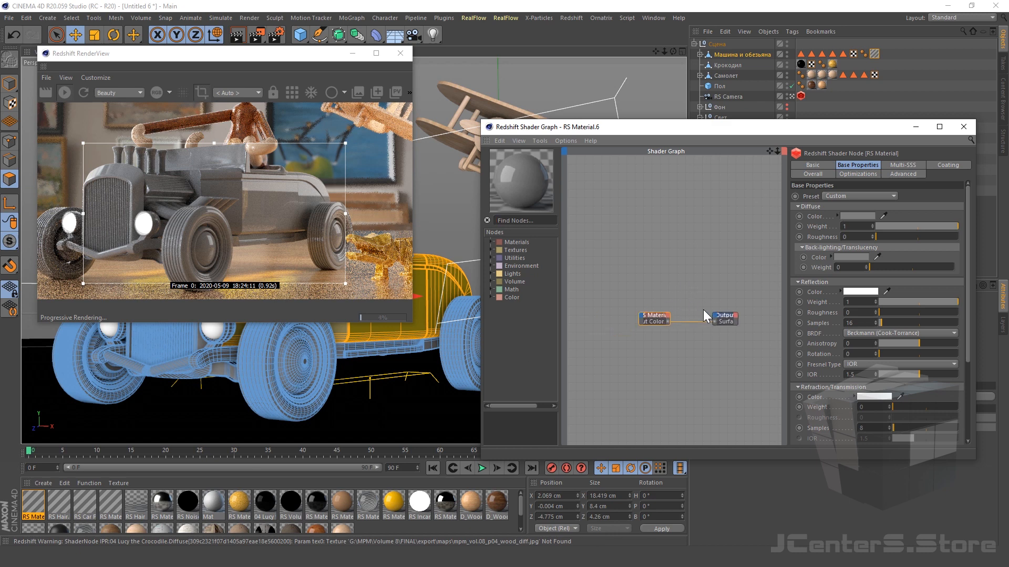
pyautogui.scroll(-2, 725, 303)
pyautogui.scroll(3, 653, 291)
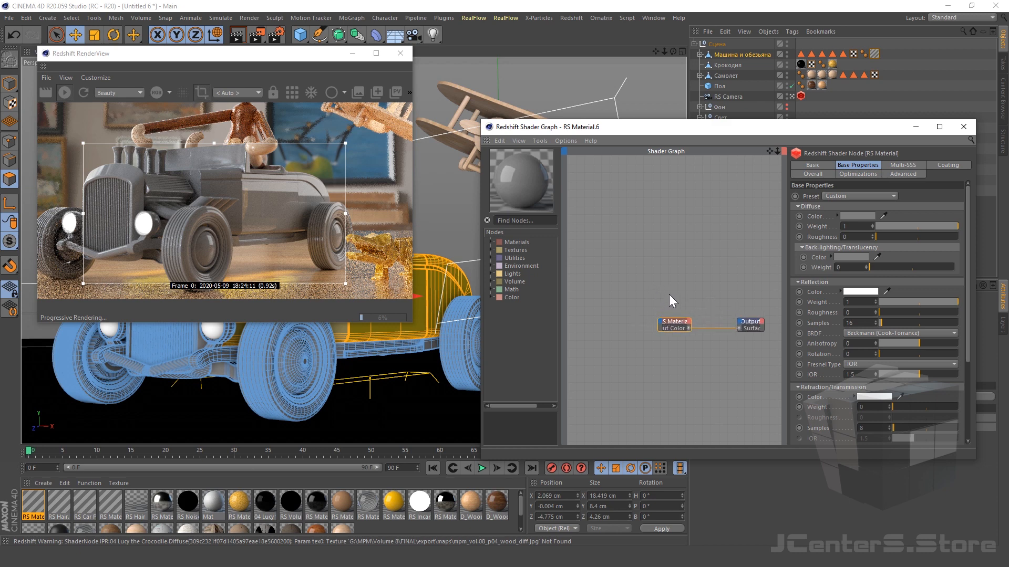
pyautogui.moveTo(728, 126); pyautogui.dragTo(388, 128)
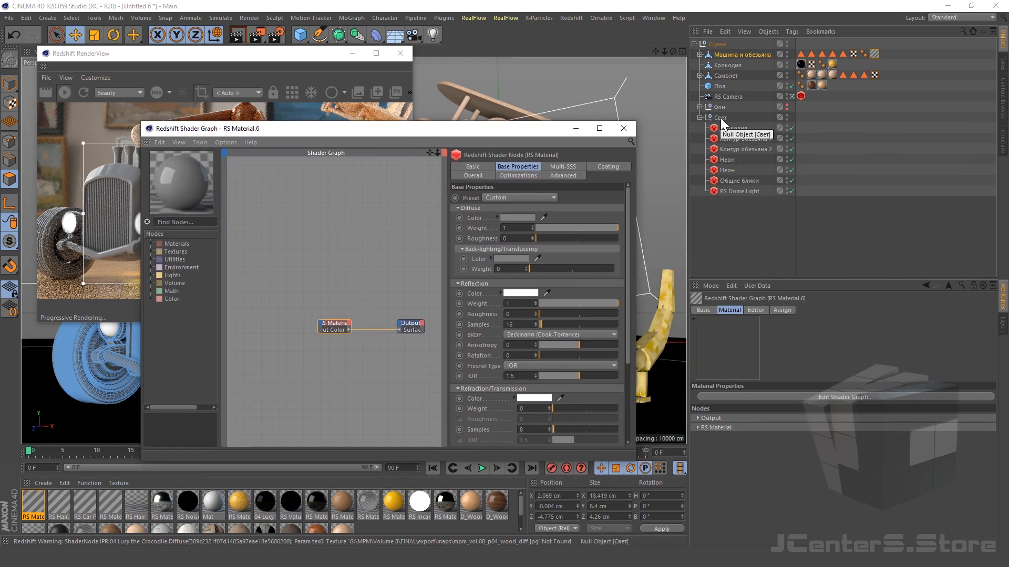
# Step: Add a MoGraph Cloner to the scene and set its mode to Object
pyautogui.click(344, 18)
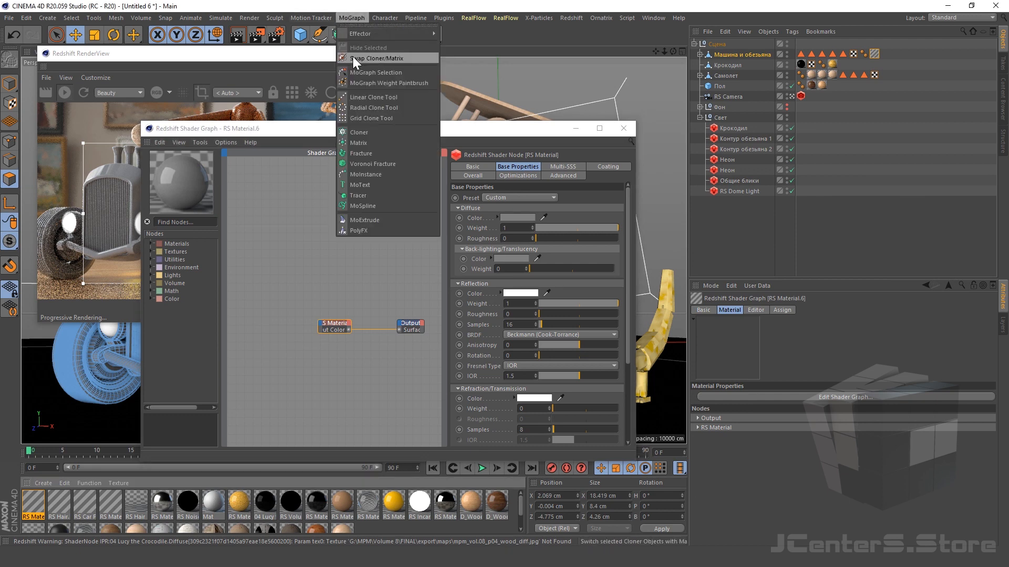
pyautogui.click(398, 131)
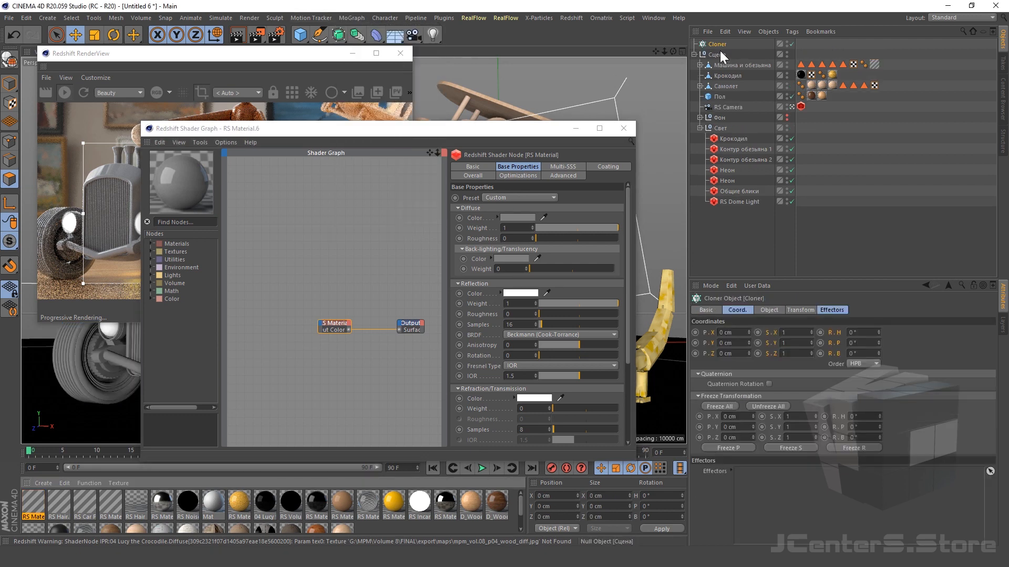
pyautogui.click(769, 310)
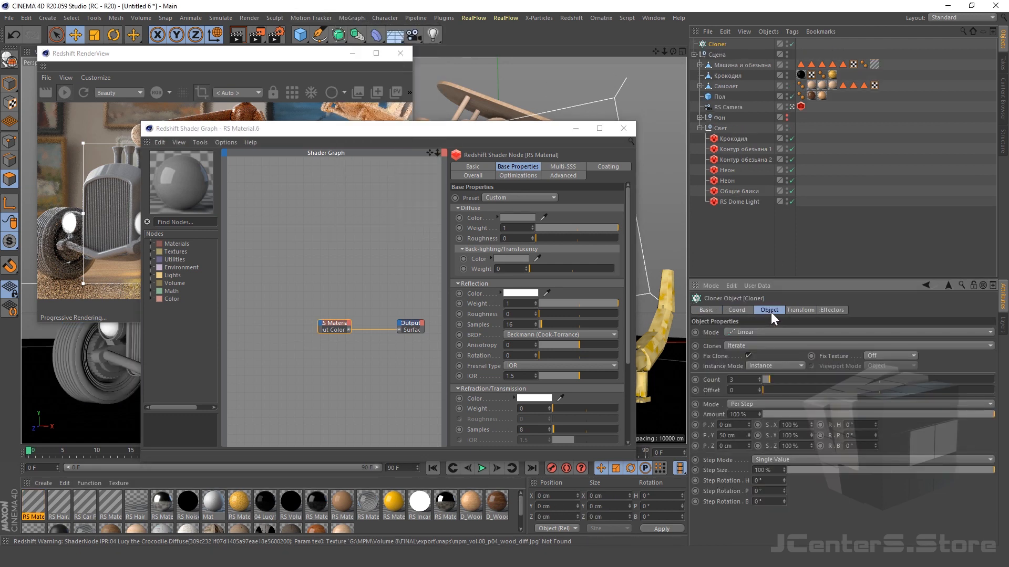
pyautogui.click(777, 332)
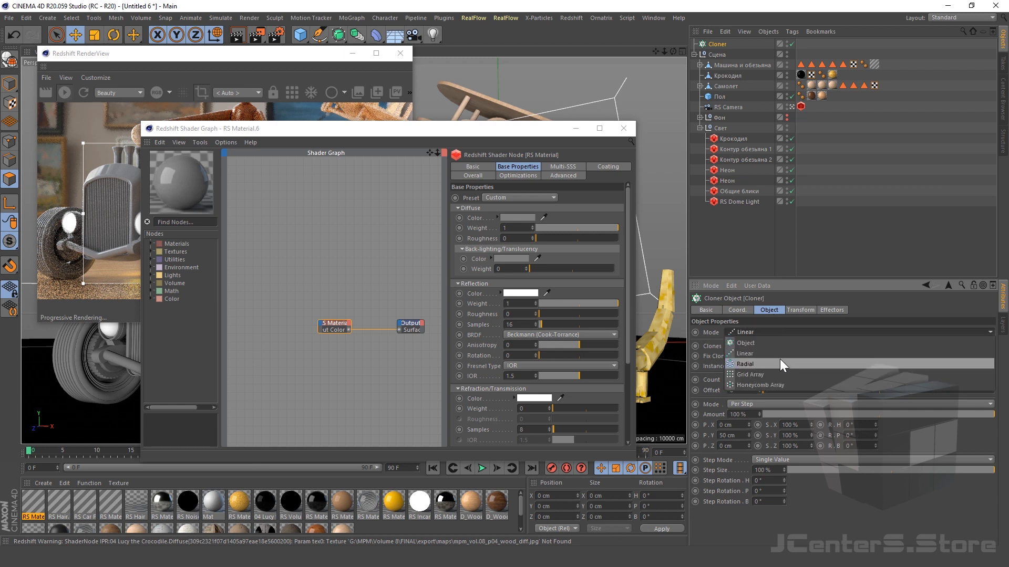
pyautogui.click(779, 341)
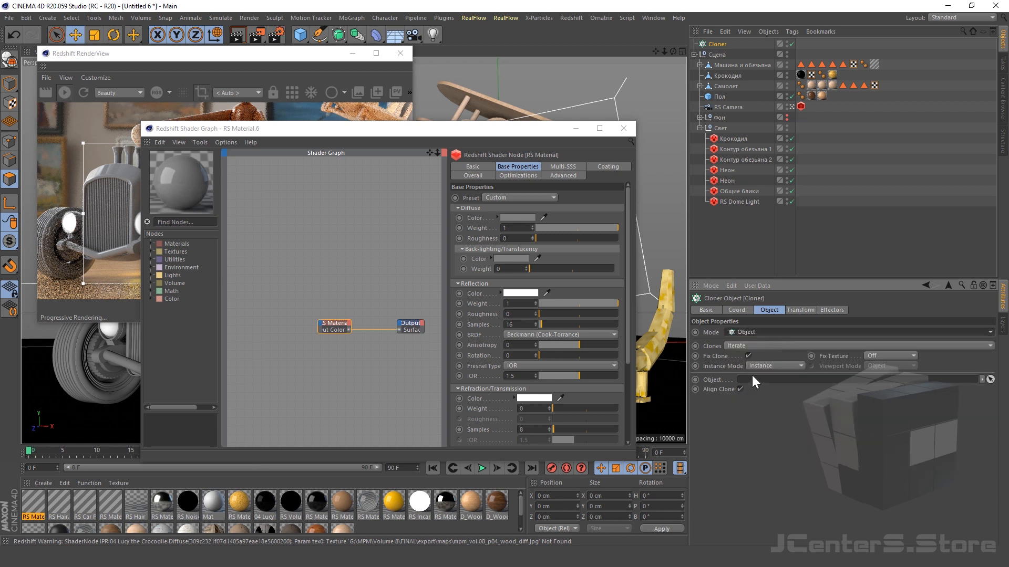
# Step: Clear the floating windows from the viewport, add a Cube, and assign it as the Cloner's distribution object
pyautogui.click(569, 130)
pyautogui.click(351, 53)
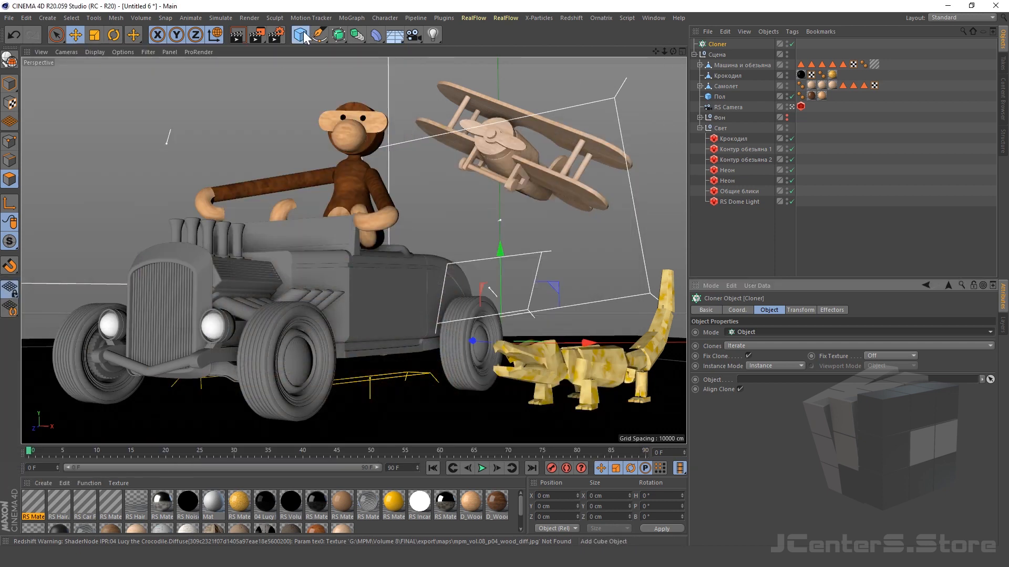
pyautogui.moveTo(300, 35); pyautogui.dragTo(342, 69)
pyautogui.click(721, 57)
pyautogui.moveTo(718, 45); pyautogui.dragTo(770, 381)
# Step: Leave the RS Camera view and set the Cube's size to 15 cm on X, Y and Z
pyautogui.click(792, 117)
pyautogui.click(792, 118)
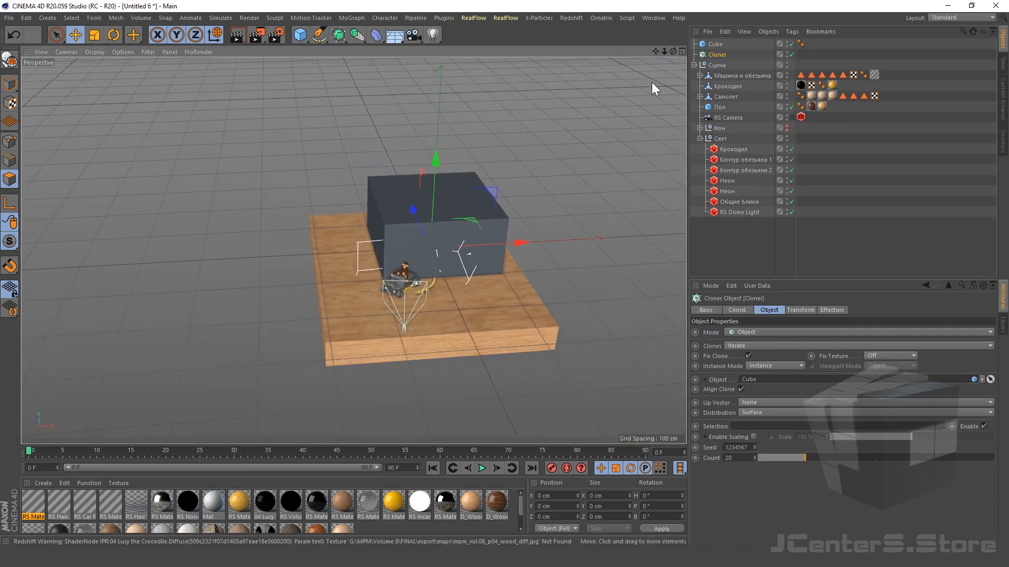
pyautogui.click(714, 44)
pyautogui.doubleClick(751, 332)
pyautogui.write('15')
pyautogui.doubleClick(748, 343)
pyautogui.write('15')
pyautogui.doubleClick(747, 353)
pyautogui.write('15')
# Step: Set the Cloner's surface clone count to 21 and view the cube above the floor up close
pyautogui.click(716, 55)
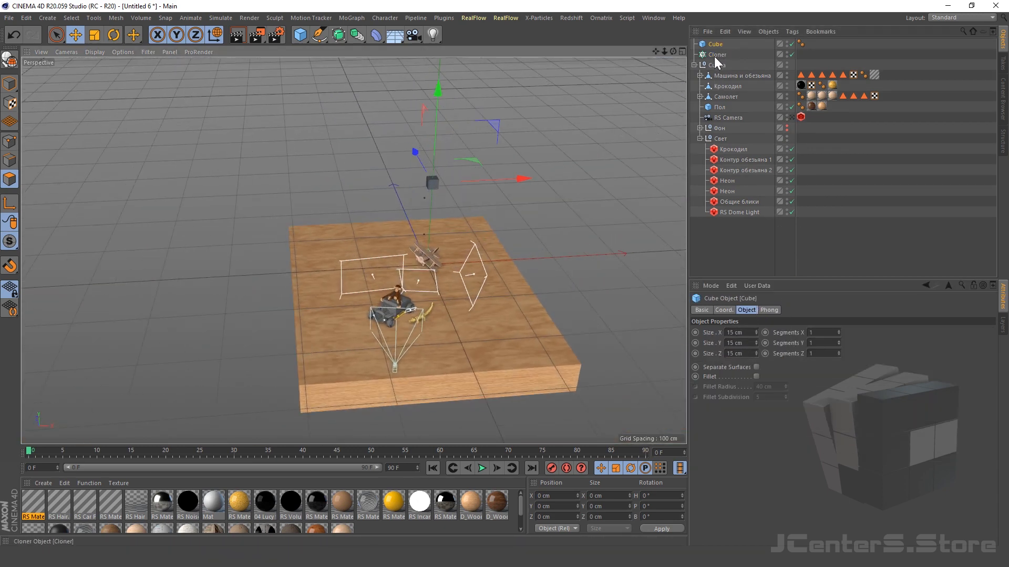
pyautogui.moveTo(806, 456); pyautogui.dragTo(808, 456)
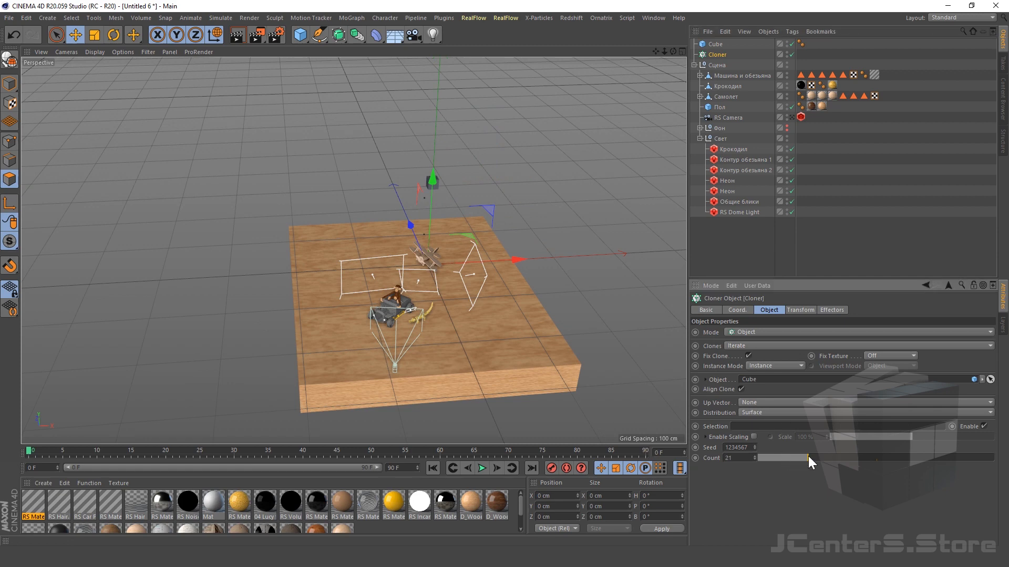
pyautogui.scroll(3, 454, 203)
pyautogui.keyDown('alt'); pyautogui.moveTo(454, 203); pyautogui.dragTo(463, 157); pyautogui.keyUp('alt')
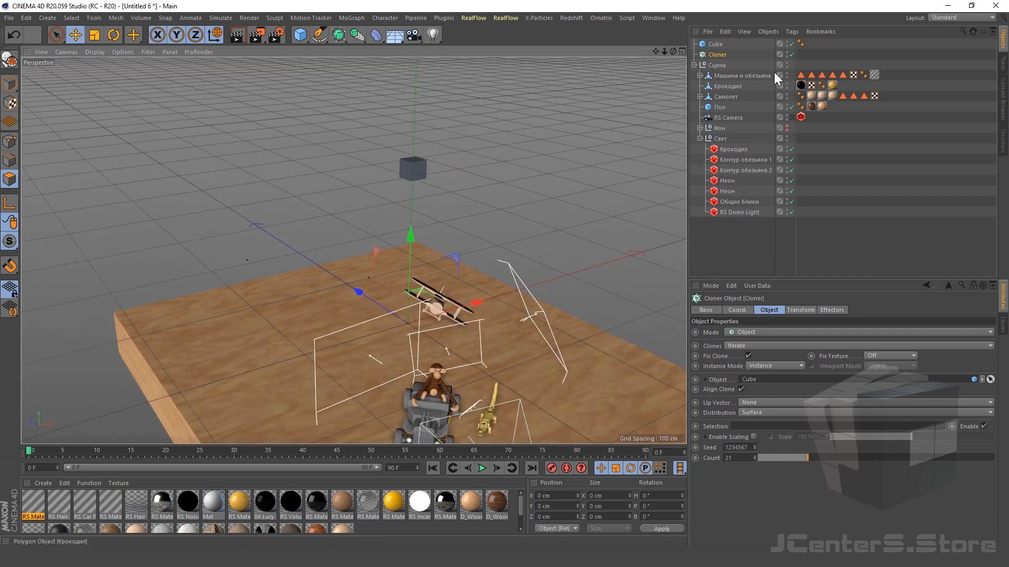
# Step: Open the shader graph of RS Material.6 and frame its RS Material and Output nodes
pyautogui.doubleClick(35, 502)
pyautogui.scroll(-3, 343, 318)
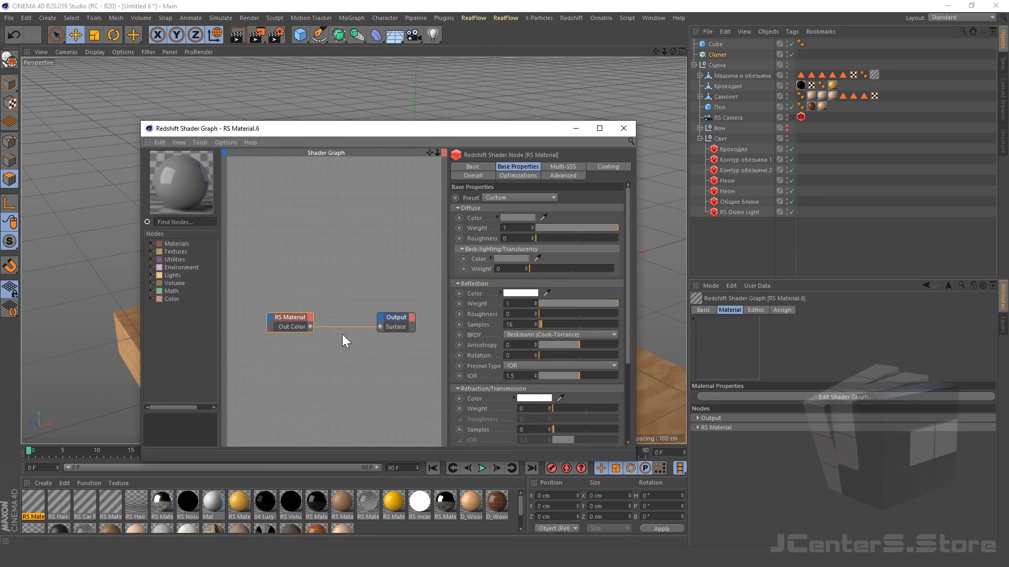
pyautogui.scroll(-3, 412, 347)
pyautogui.scroll(2, 396, 356)
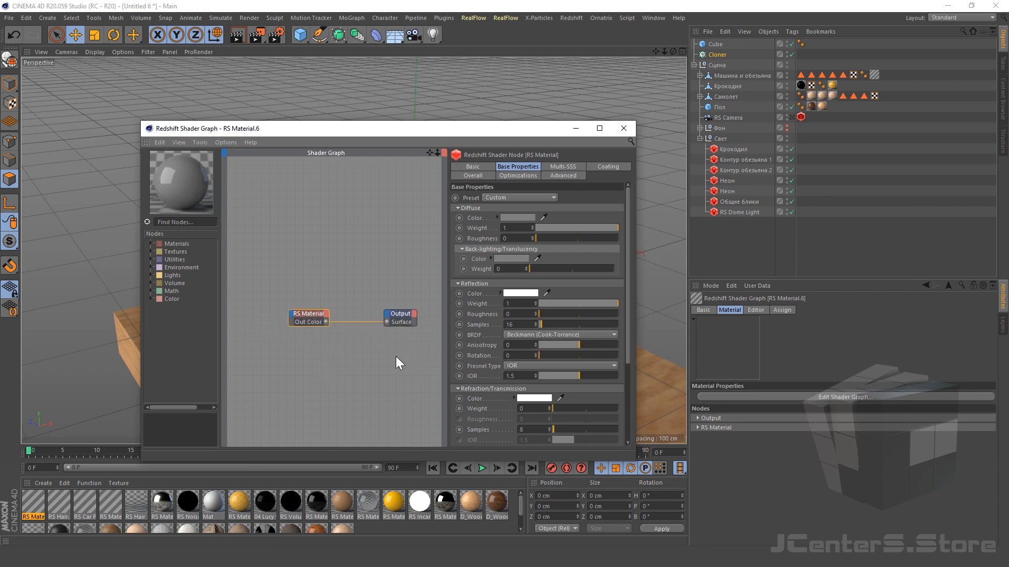
pyautogui.scroll(-1, 381, 340)
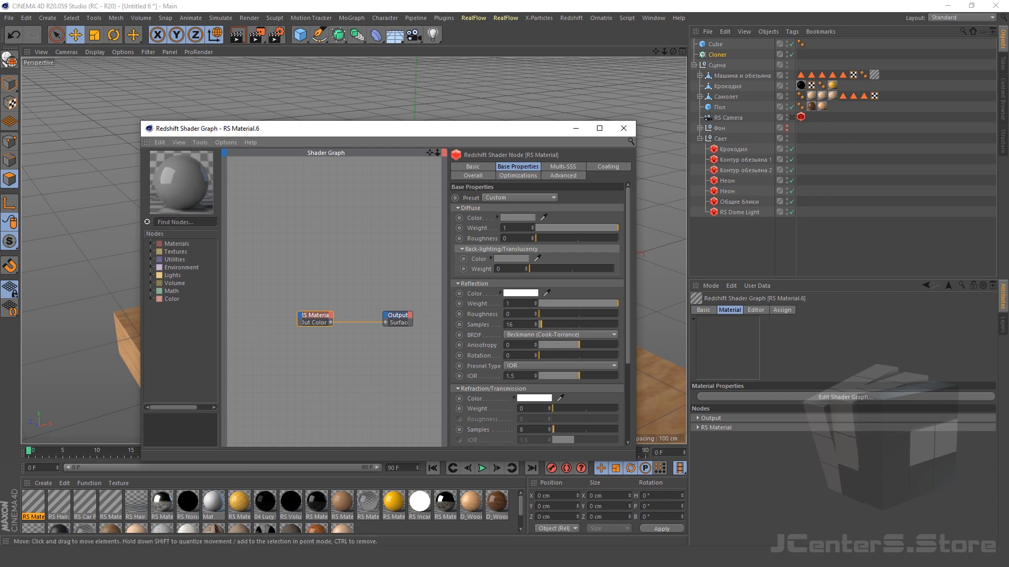
# Step: Find the C4D Shader node by searching for "c4d" and place it left of the RS Material node
pyautogui.click(201, 222)
pyautogui.write('е')
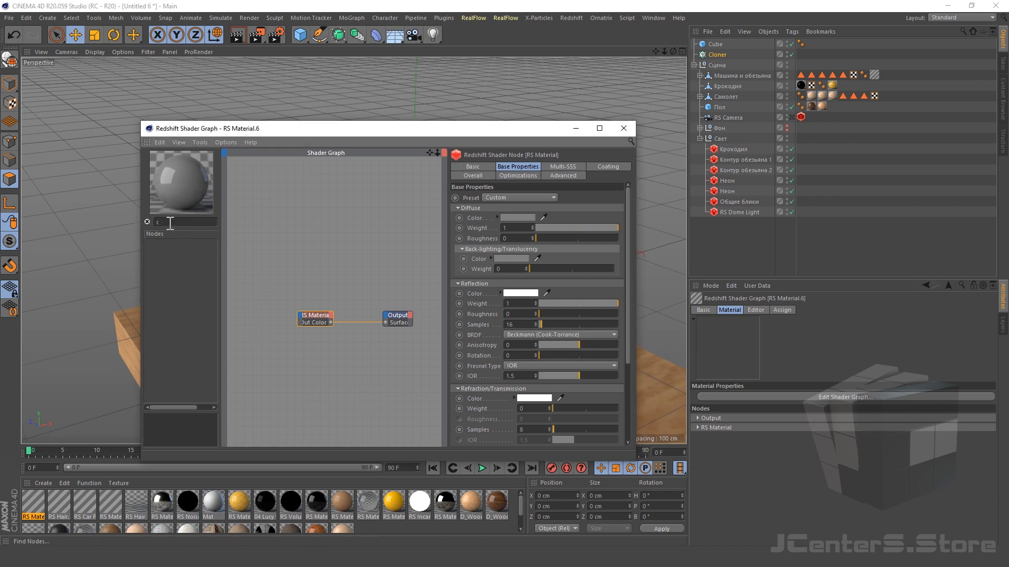
pyautogui.moveTo(169, 223); pyautogui.dragTo(85, 229)
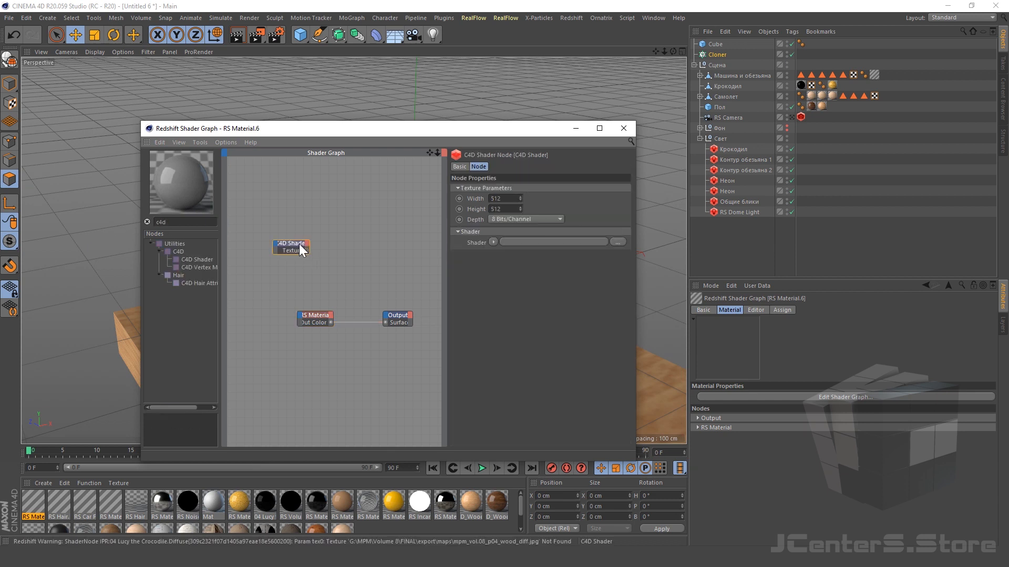
pyautogui.moveTo(298, 244); pyautogui.dragTo(250, 279)
# Step: Add a Ramp and a Texture node, feeding the C4D Shader into the Texture and the Texture into the Ramp
pyautogui.write('ram')
pyautogui.moveTo(173, 222); pyautogui.dragTo(294, 237)
pyautogui.moveTo(169, 222); pyautogui.dragTo(145, 224)
pyautogui.write('tex')
pyautogui.moveTo(183, 251); pyautogui.dragTo(292, 262)
pyautogui.moveTo(257, 281); pyautogui.dragTo(339, 244)
pyautogui.click(343, 274)
# Step: Search for "color corr", add a Color Correct node and connect the Ramp's output to its input
pyautogui.moveTo(173, 222); pyautogui.dragTo(90, 229)
pyautogui.write('color cor')
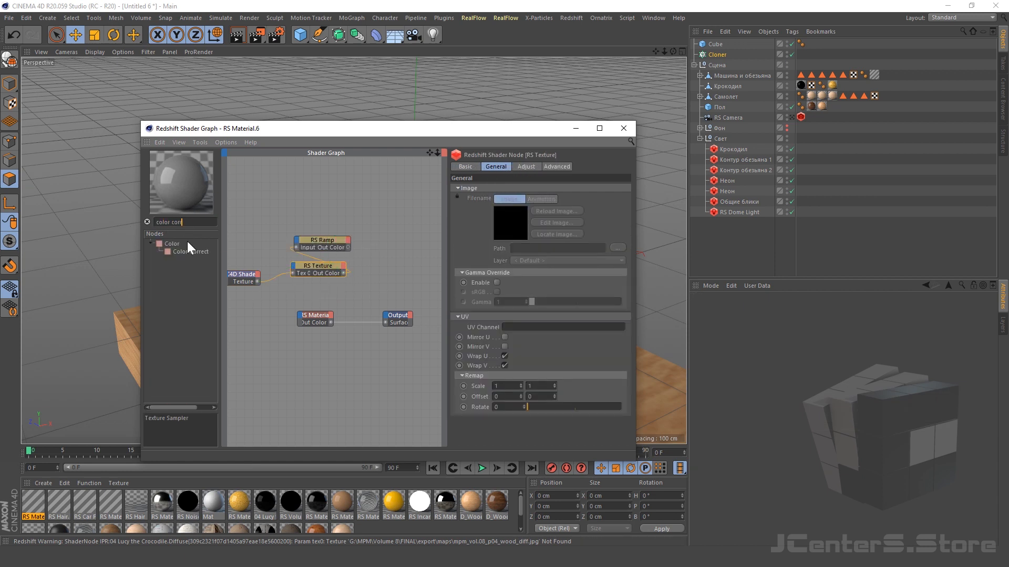
pyautogui.moveTo(188, 252); pyautogui.dragTo(348, 248)
pyautogui.scroll(-3, 365, 258)
pyautogui.click(334, 249)
pyautogui.moveTo(283, 235); pyautogui.dragTo(317, 250)
pyautogui.click(336, 267)
pyautogui.scroll(3, 350, 248)
pyautogui.scroll(-3, 348, 258)
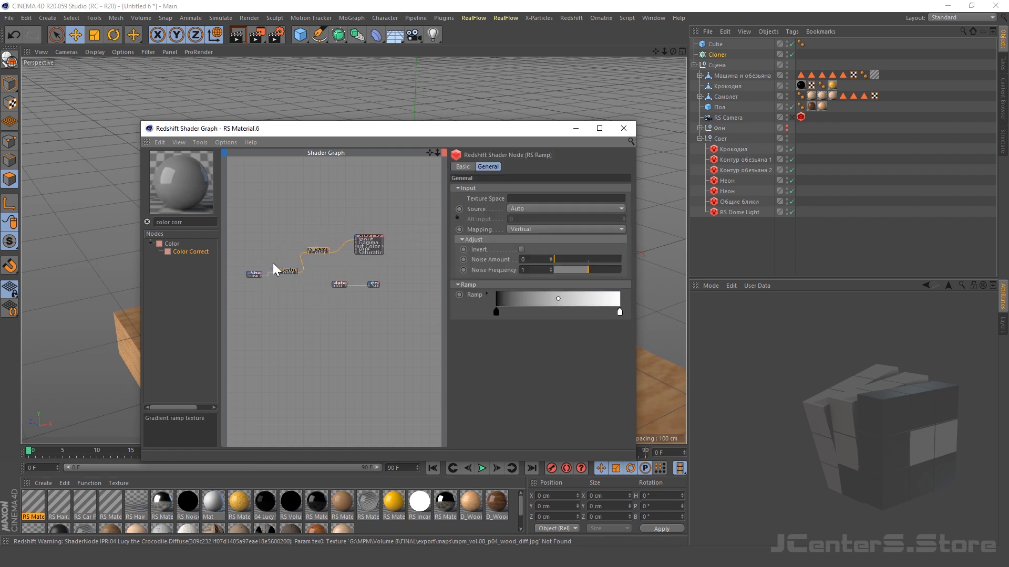
pyautogui.scroll(2, 371, 244)
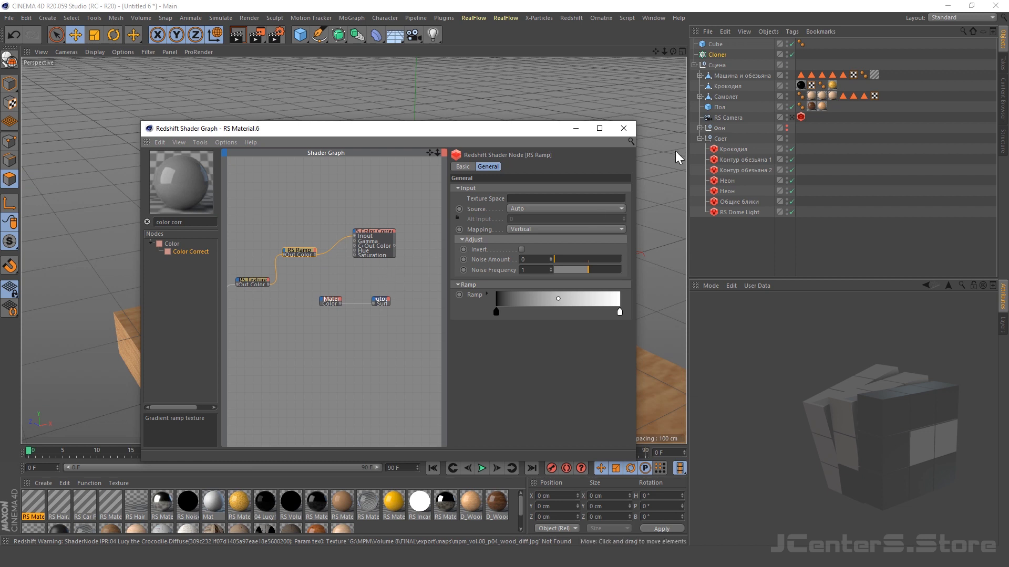
pyautogui.scroll(-2, 415, 275)
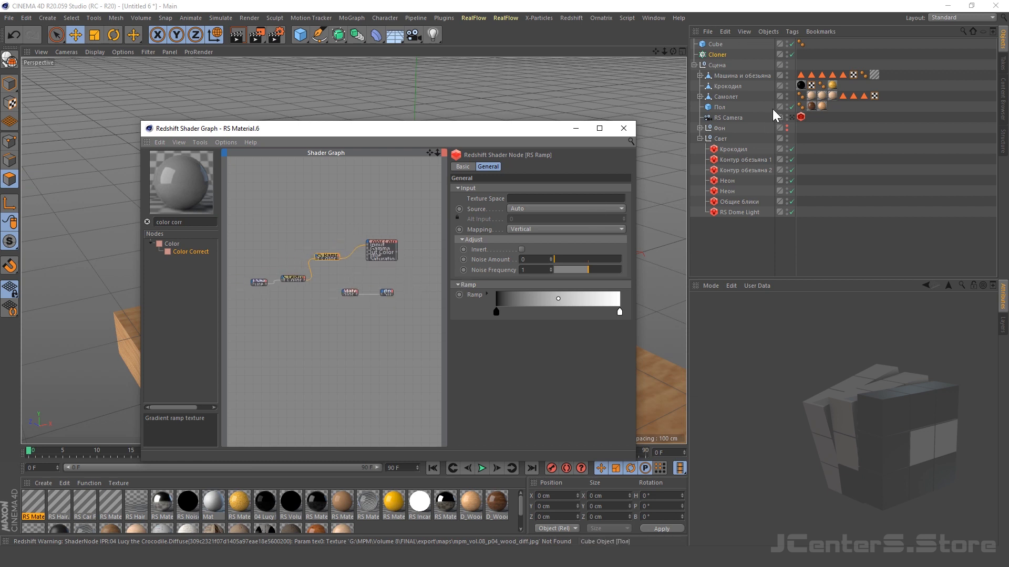
# Step: Compare the object settings of the Cube and the Cloner
pyautogui.click(718, 54)
pyautogui.click(707, 45)
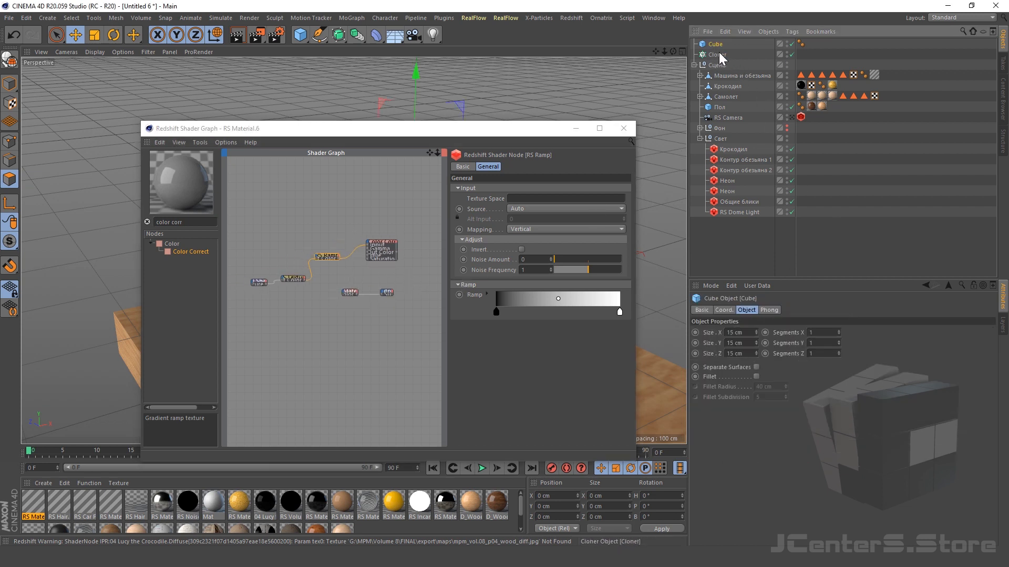
pyautogui.click(719, 53)
pyautogui.click(711, 44)
pyautogui.click(717, 53)
pyautogui.click(713, 45)
pyautogui.click(717, 54)
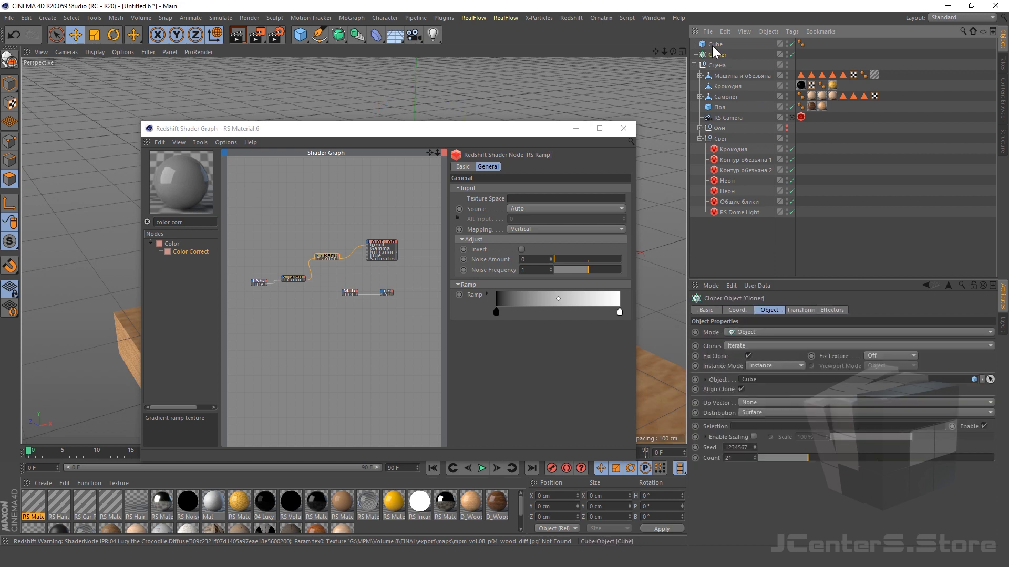
pyautogui.click(711, 45)
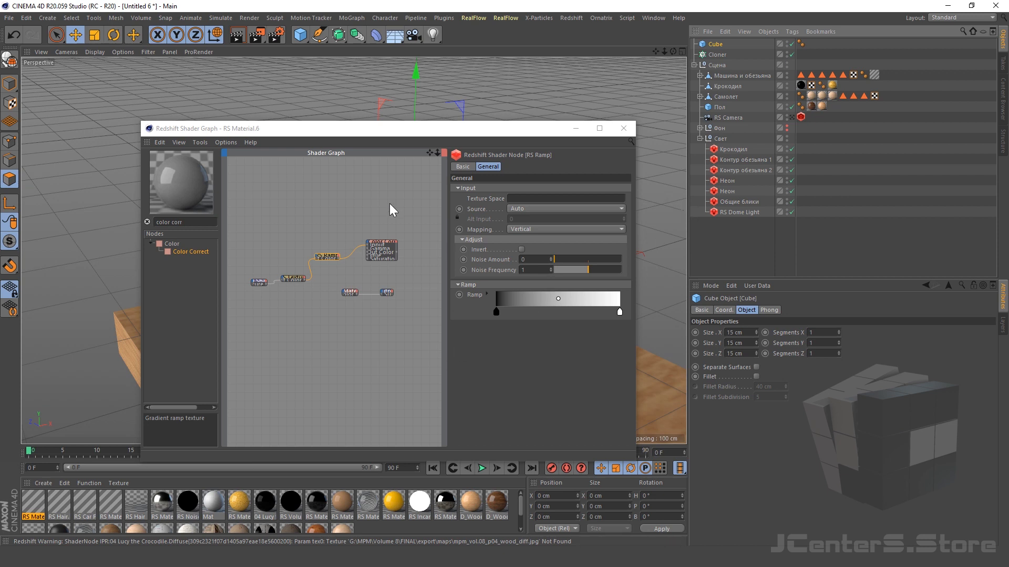
# Step: Delete the C4D Shader, Texture, Ramp and Color Correct nodes from the shader graph
pyautogui.moveTo(406, 204); pyautogui.dragTo(253, 290)
pyautogui.press('Delete')
pyautogui.press('Delete')
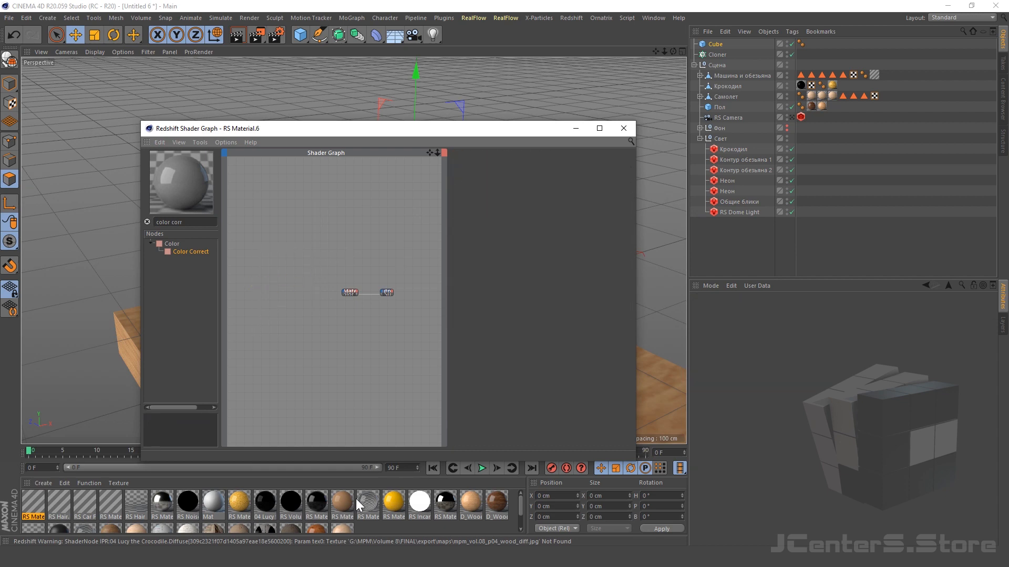
# Step: Bring back the Redshift RenderView and place the shader graph window, made wider, beside it
pyautogui.moveTo(533, 556)
pyautogui.click(592, 507)
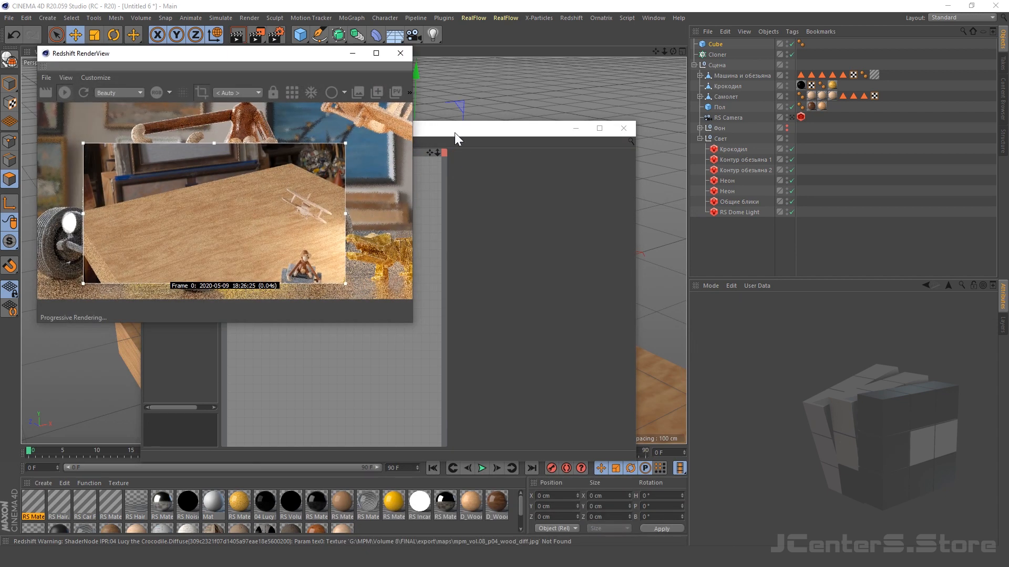
pyautogui.moveTo(455, 139); pyautogui.dragTo(764, 149)
pyautogui.scroll(4, 694, 310)
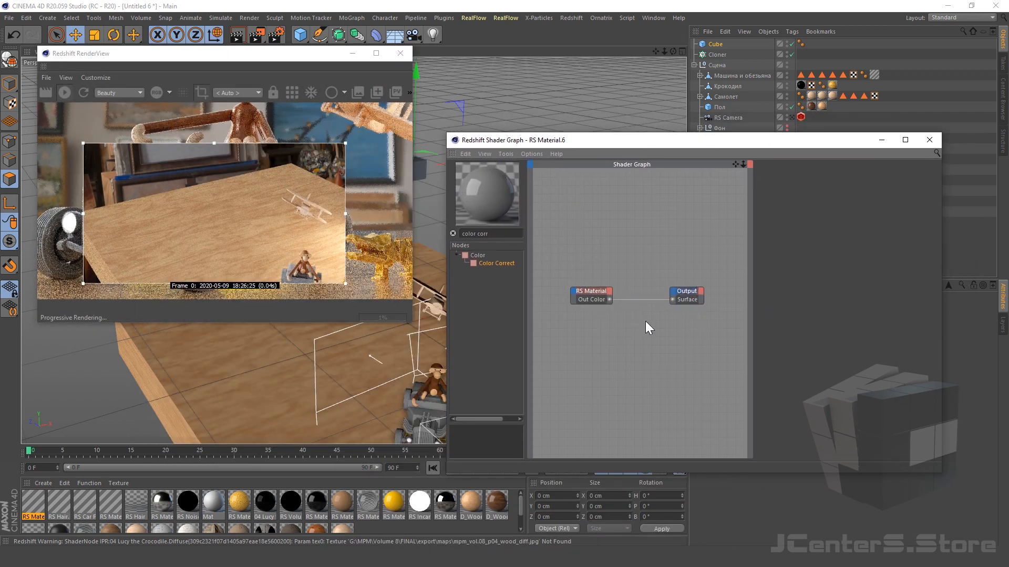
pyautogui.scroll(-3, 645, 320)
pyautogui.scroll(2, 637, 318)
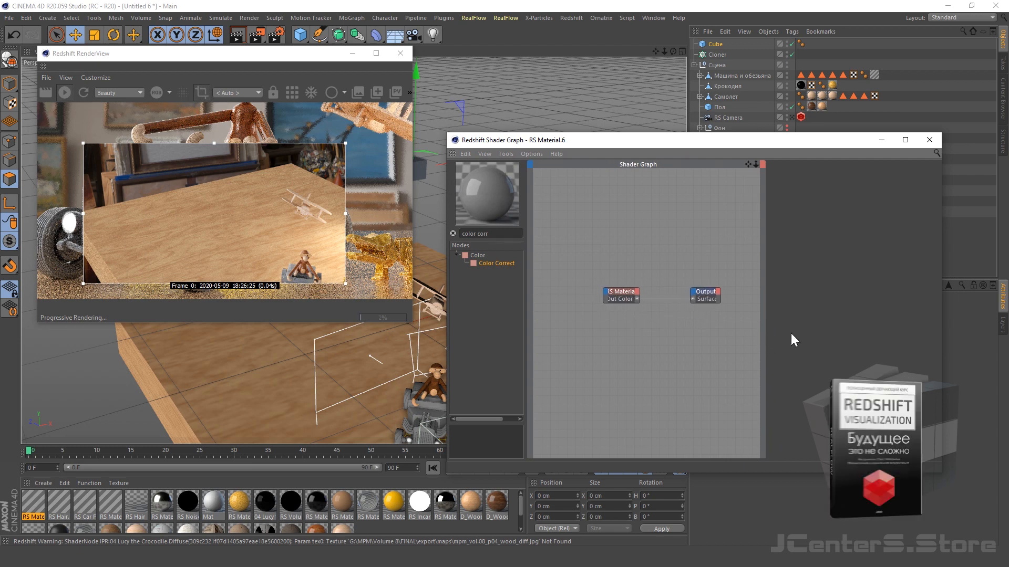
pyautogui.moveTo(940, 326); pyautogui.dragTo(991, 326)
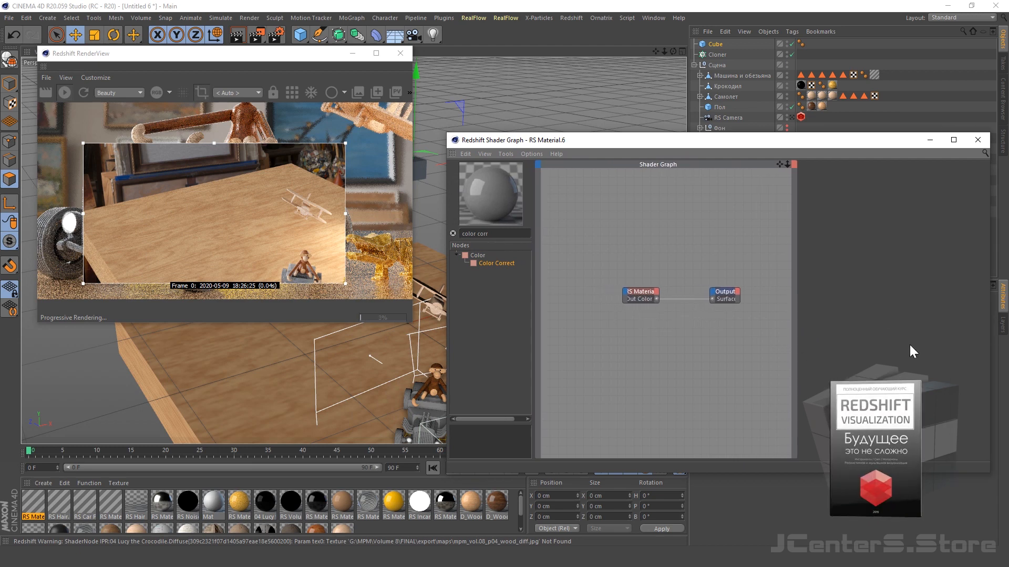
# Step: Look through the RS Camera and review the RS Material node's base properties from Diffuse to Sub-Surface in a widened properties area
pyautogui.click(641, 292)
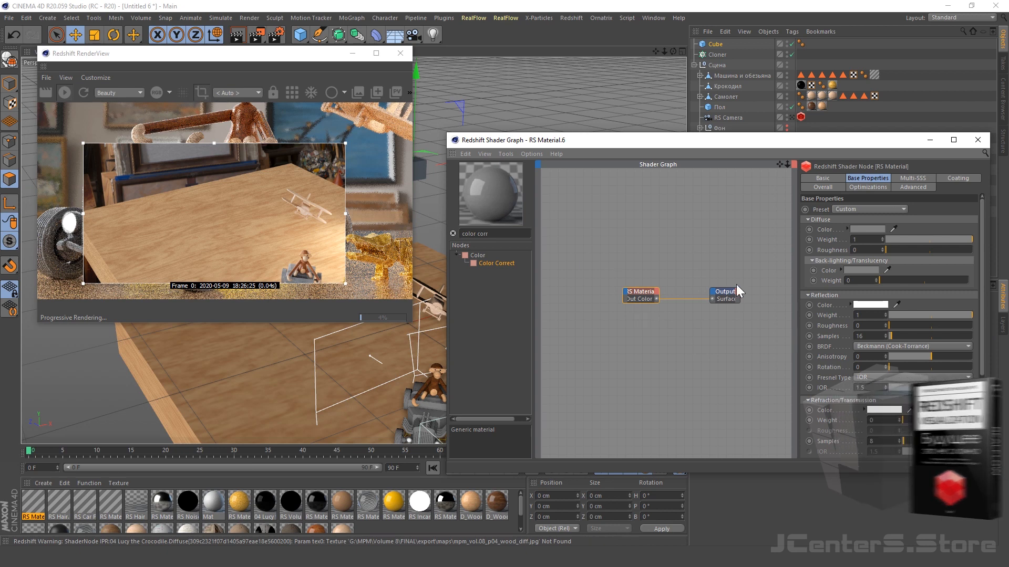
pyautogui.click(792, 118)
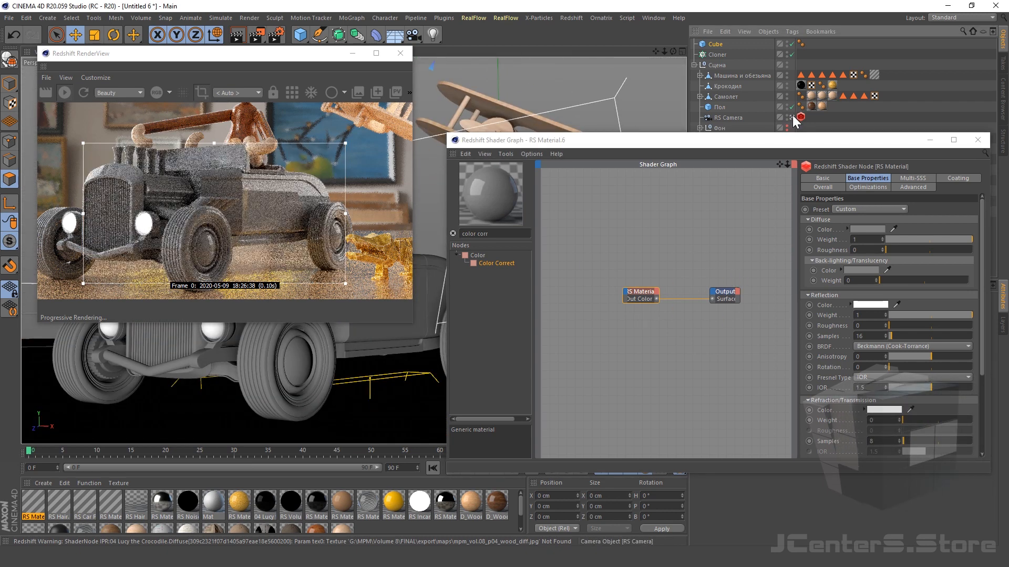
pyautogui.moveTo(796, 294); pyautogui.dragTo(740, 286)
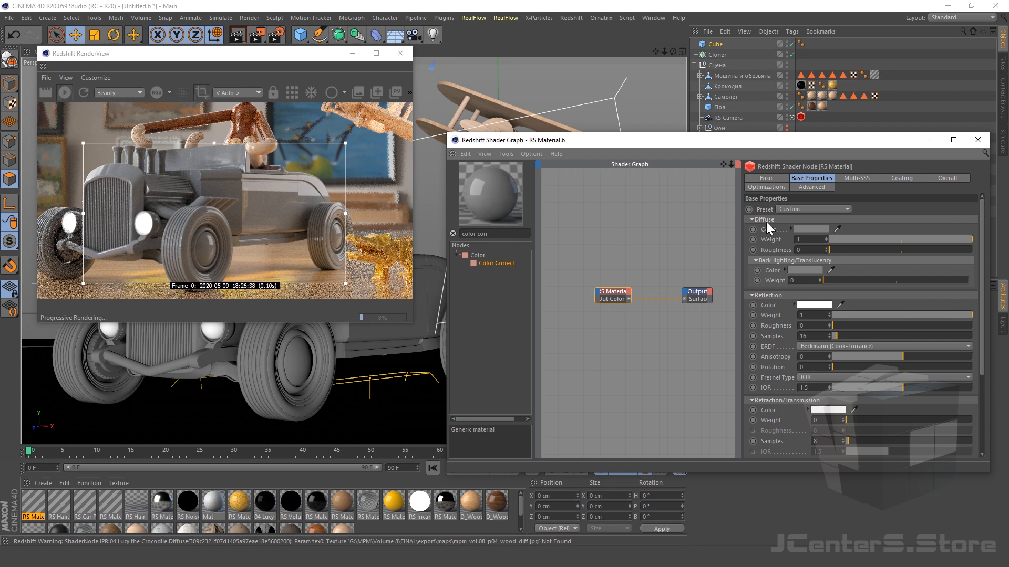
pyautogui.scroll(-3, 771, 397)
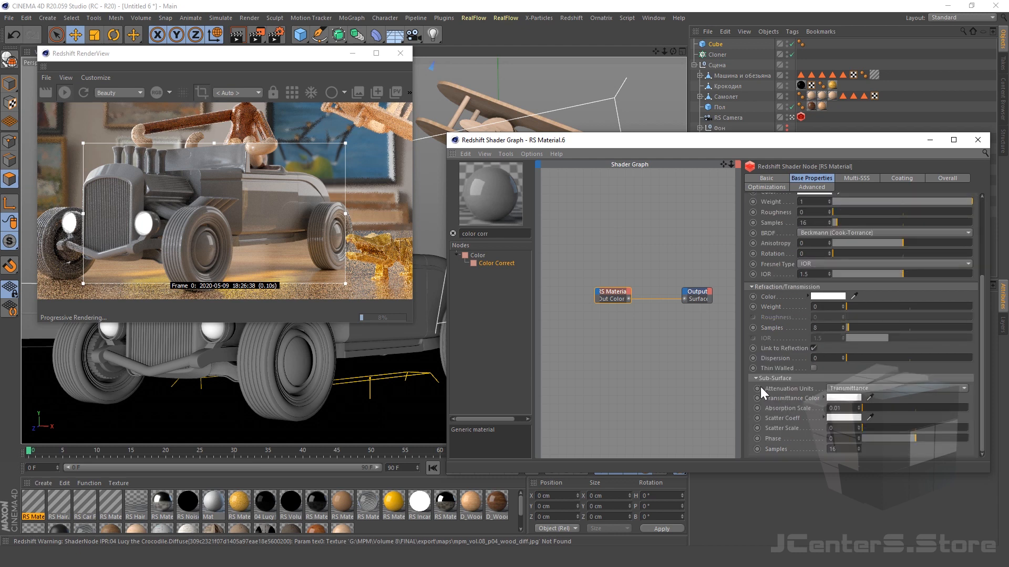
pyautogui.scroll(3, 783, 355)
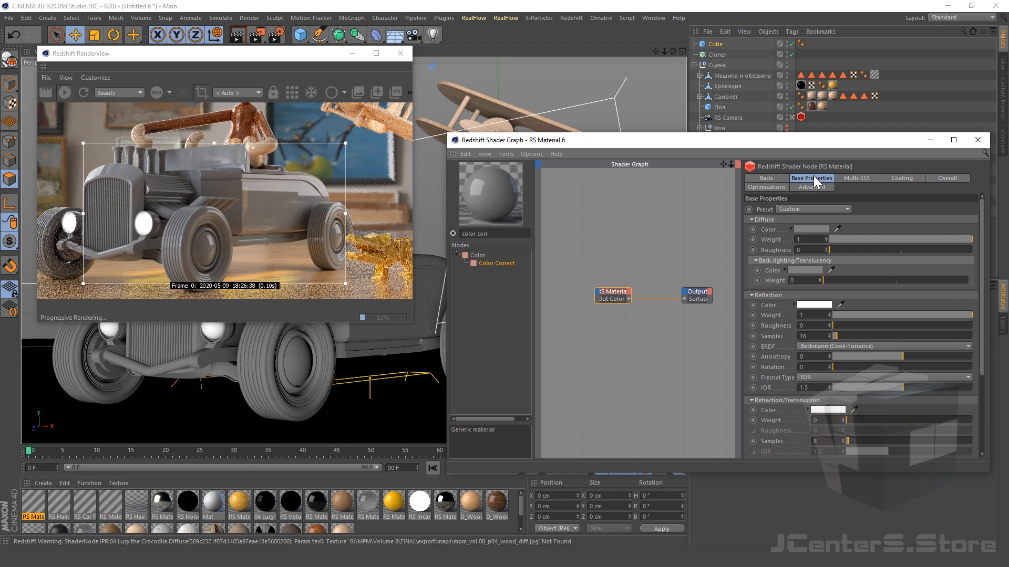
# Step: Shift the RS Material node slightly toward the Output and set its diffuse color to a saturated green
pyautogui.moveTo(610, 288); pyautogui.dragTo(632, 289)
pyautogui.click(811, 229)
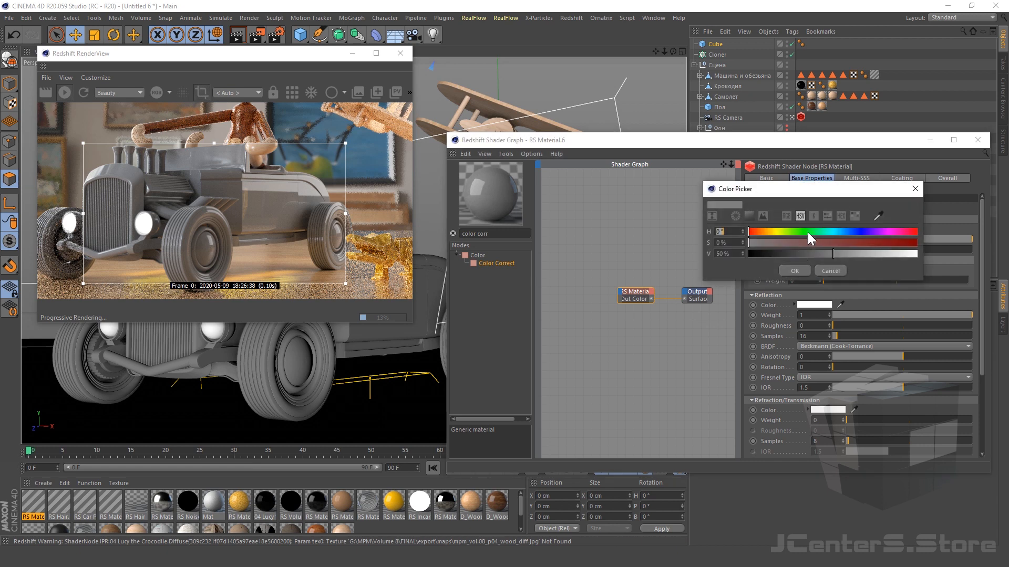
pyautogui.click(815, 232)
pyautogui.moveTo(829, 242); pyautogui.dragTo(914, 242)
pyautogui.moveTo(854, 253); pyautogui.dragTo(859, 251)
pyautogui.click(793, 271)
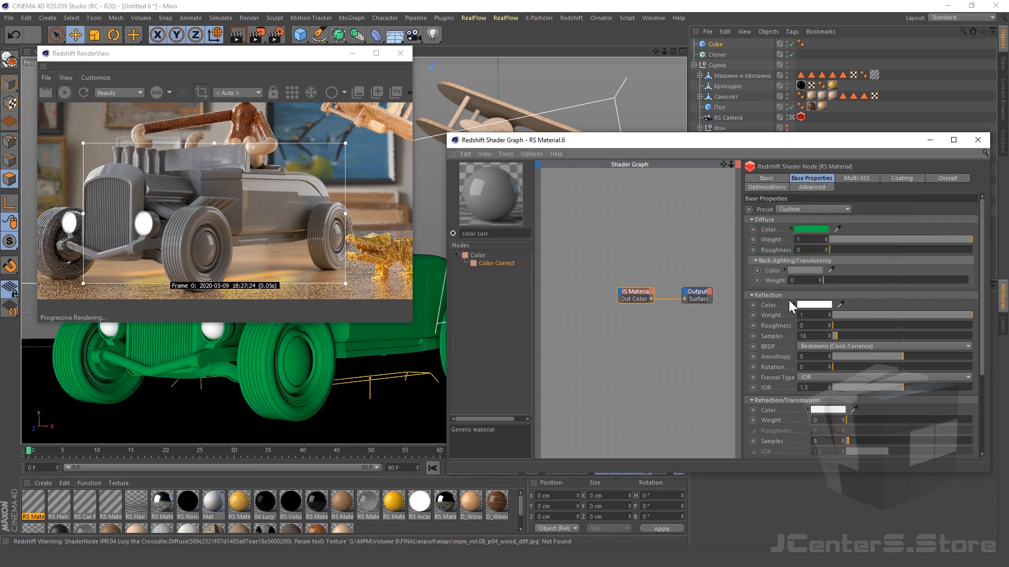
# Step: Search the node list for "c4d" and add a C4D Shader node to the graph
pyautogui.tripleClick(499, 233)
pyautogui.write('c4d')
pyautogui.moveTo(502, 271); pyautogui.dragTo(558, 242)
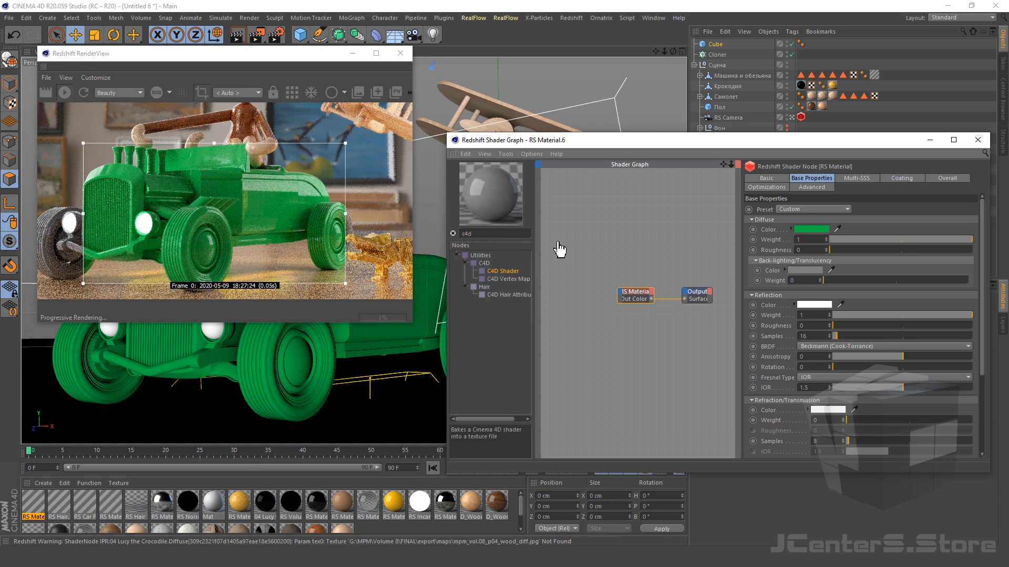
# Step: Add a Texture node fed by the C4D Shader and connect its Out Color to the RS Material's Diffuse Color
pyautogui.tripleClick(488, 234)
pyautogui.write('tex')
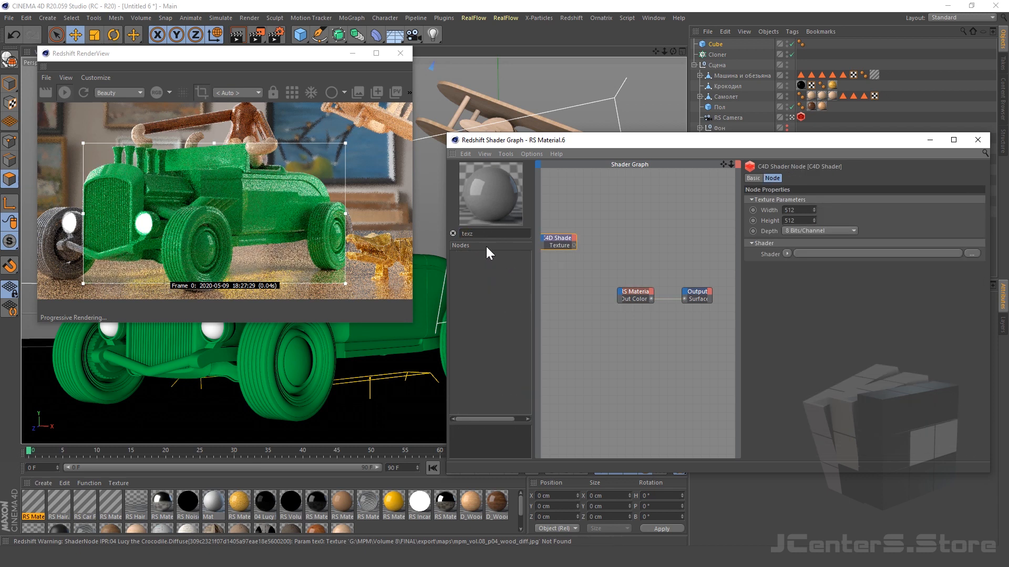
pyautogui.moveTo(489, 263); pyautogui.dragTo(627, 293)
pyautogui.click(677, 246)
pyautogui.click(799, 301)
# Step: Load a Noise shader into the C4D Shader node
pyautogui.click(571, 239)
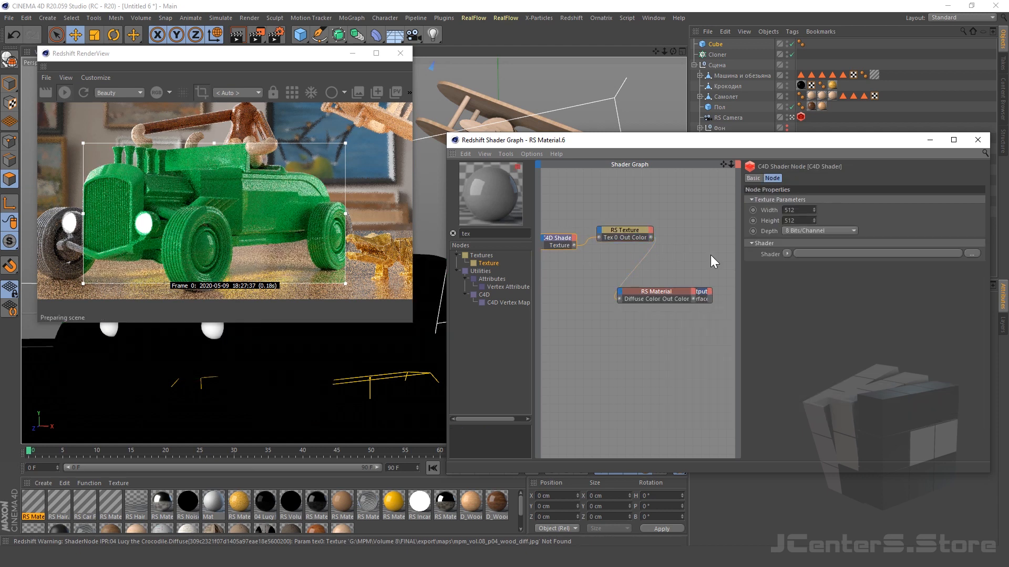
pyautogui.click(787, 254)
pyautogui.click(815, 380)
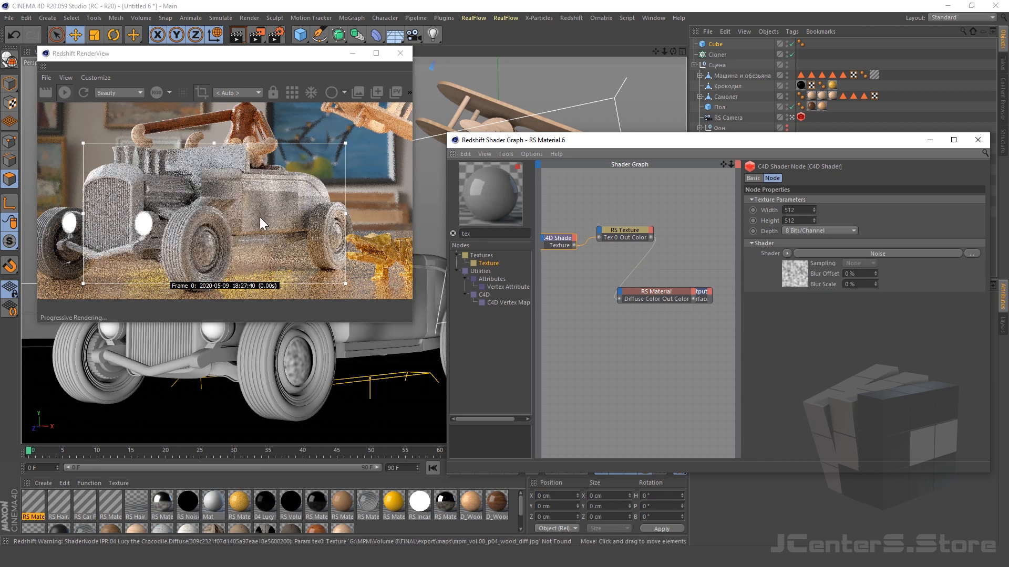
# Step: Raise the RS Material's reflection roughness to 0.315 and inspect the sphere's reflections up close in the RenderView
pyautogui.click(658, 294)
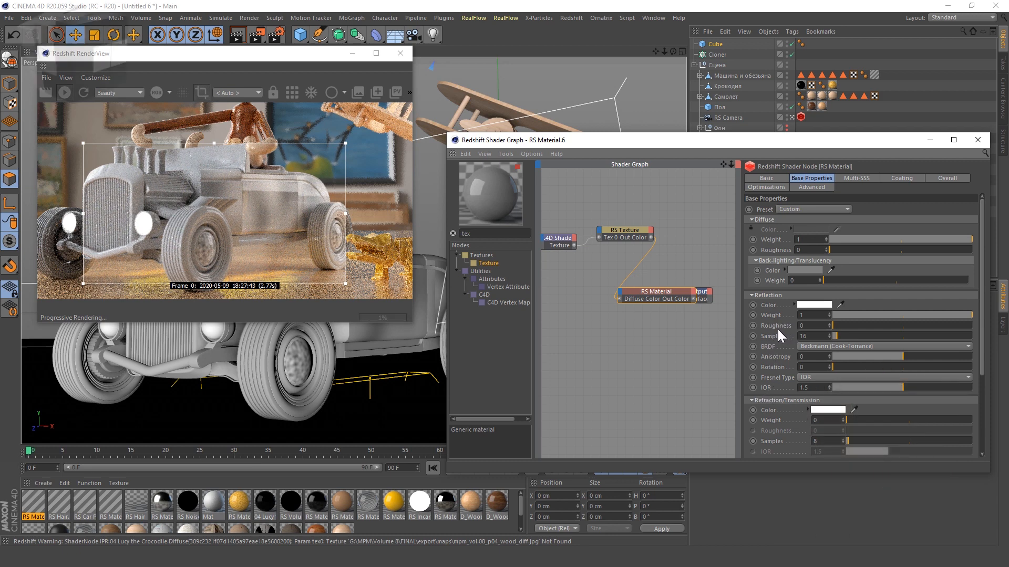
pyautogui.scroll(2, 272, 186)
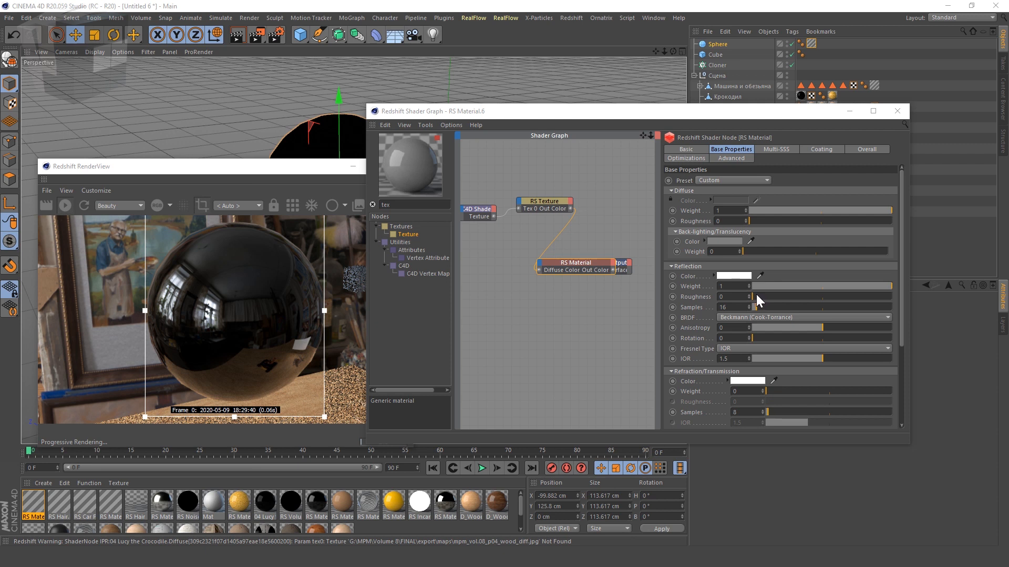
pyautogui.moveTo(756, 295); pyautogui.dragTo(808, 298)
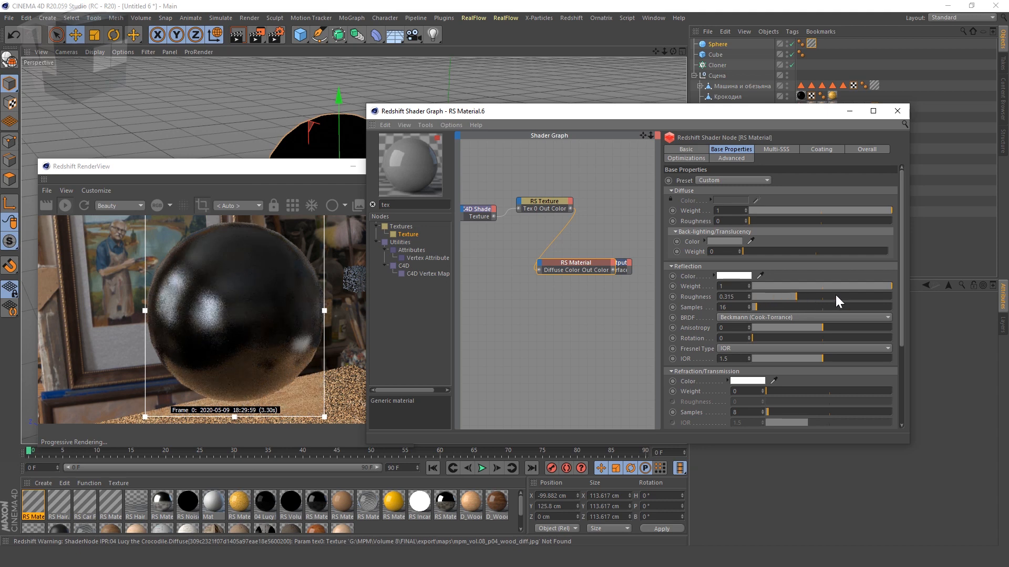
pyautogui.scroll(3, 251, 311)
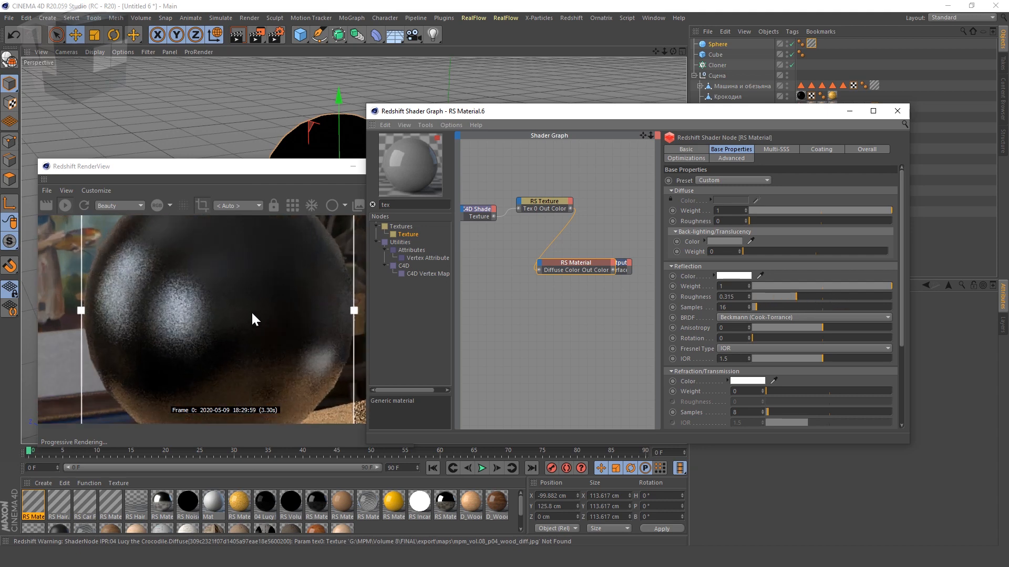
pyautogui.scroll(-1, 251, 311)
pyautogui.click(299, 266)
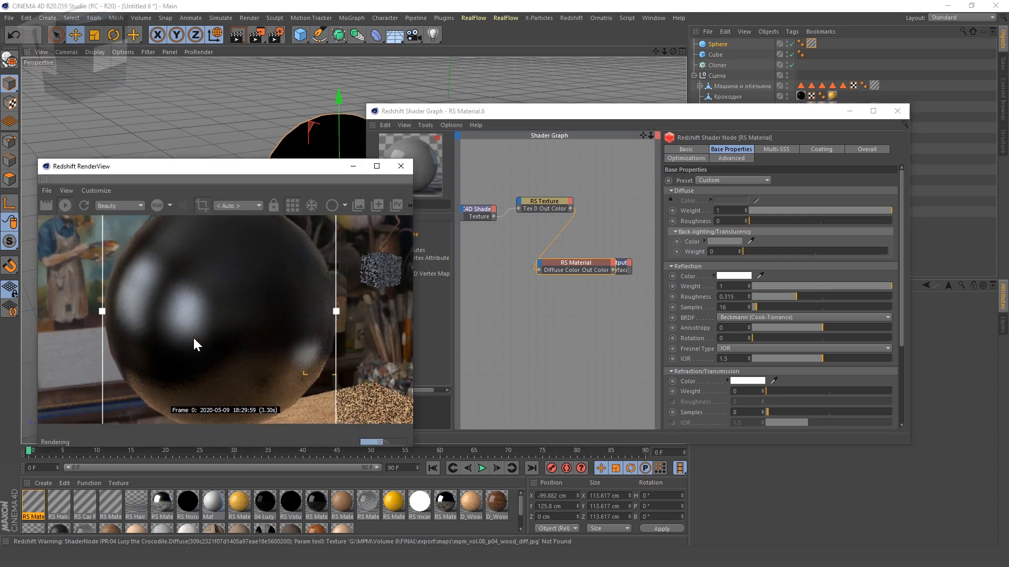
pyautogui.scroll(5, 193, 336)
# Step: Set the reflection roughness to 0 and move the Output node below and clear of the RS Material node
pyautogui.click(554, 324)
pyautogui.click(759, 296)
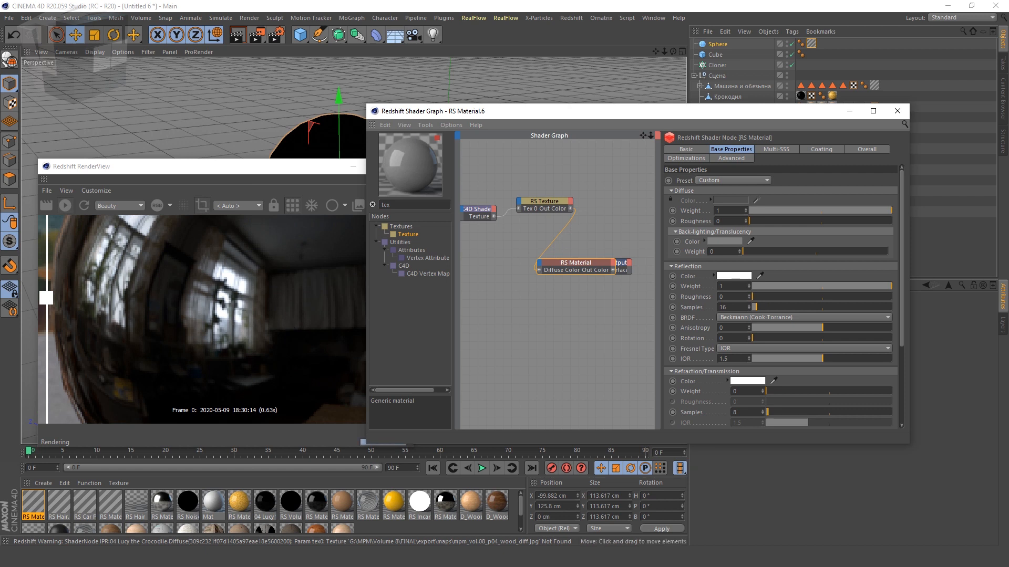
pyautogui.moveTo(624, 266); pyautogui.dragTo(633, 294)
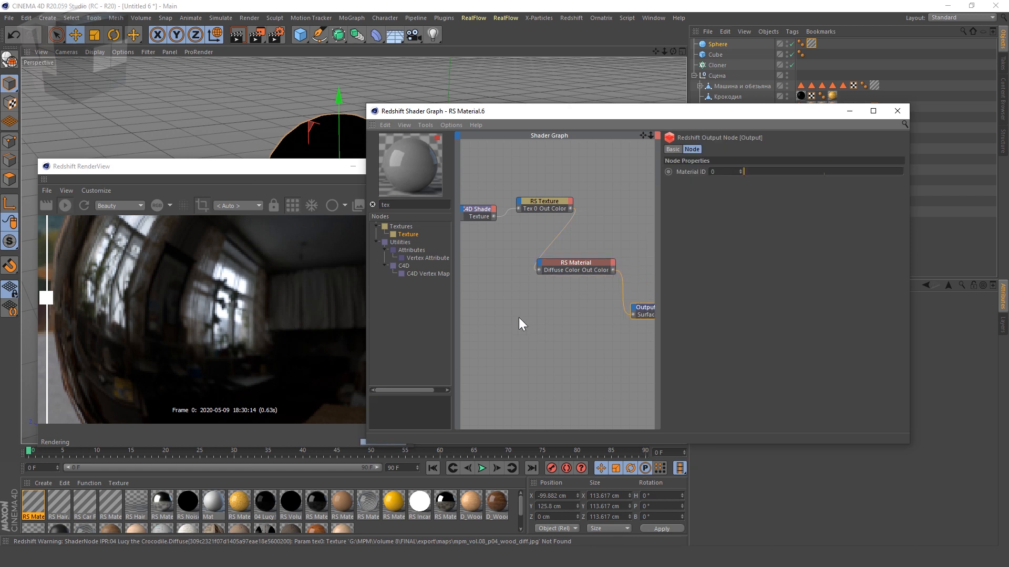
# Step: Try reflection roughness values of 0.752 and 0.539 on the RS Material, settling on 0.282 with the reflection weight at 1
pyautogui.scroll(-3, 603, 284)
pyautogui.click(557, 295)
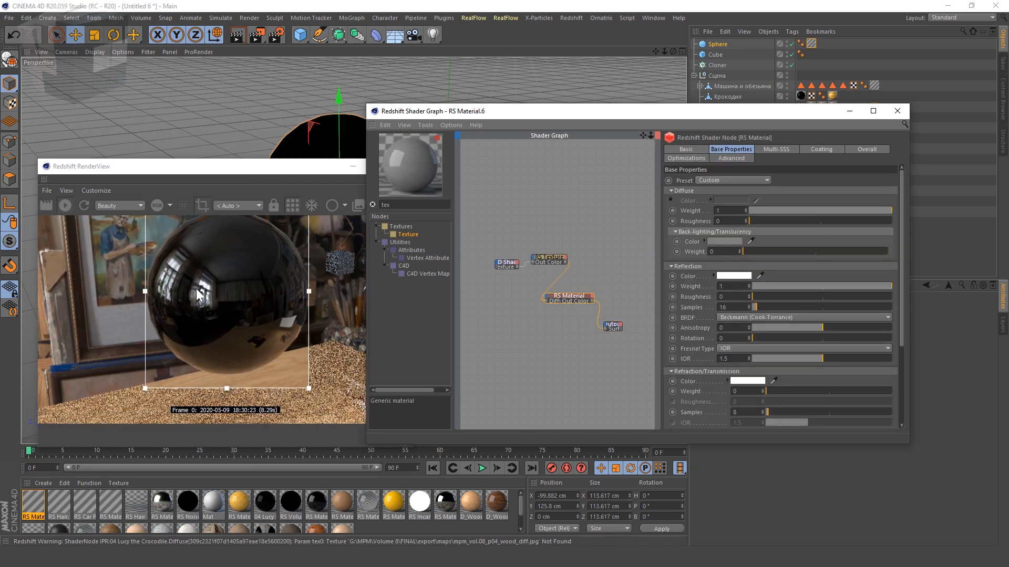
pyautogui.moveTo(815, 297); pyautogui.dragTo(858, 295)
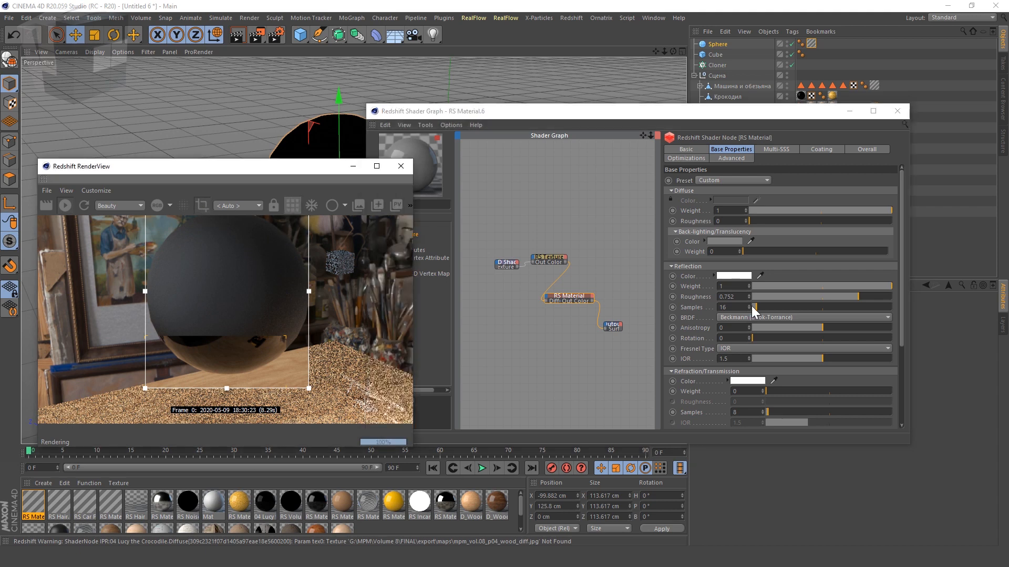
pyautogui.moveTo(857, 296); pyautogui.dragTo(851, 297)
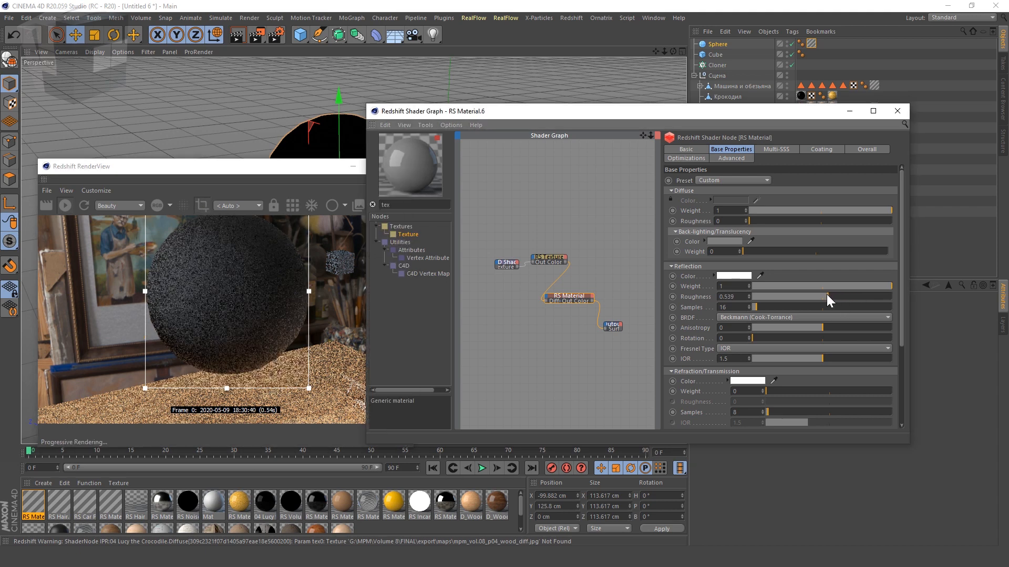
pyautogui.moveTo(827, 294); pyautogui.dragTo(792, 294)
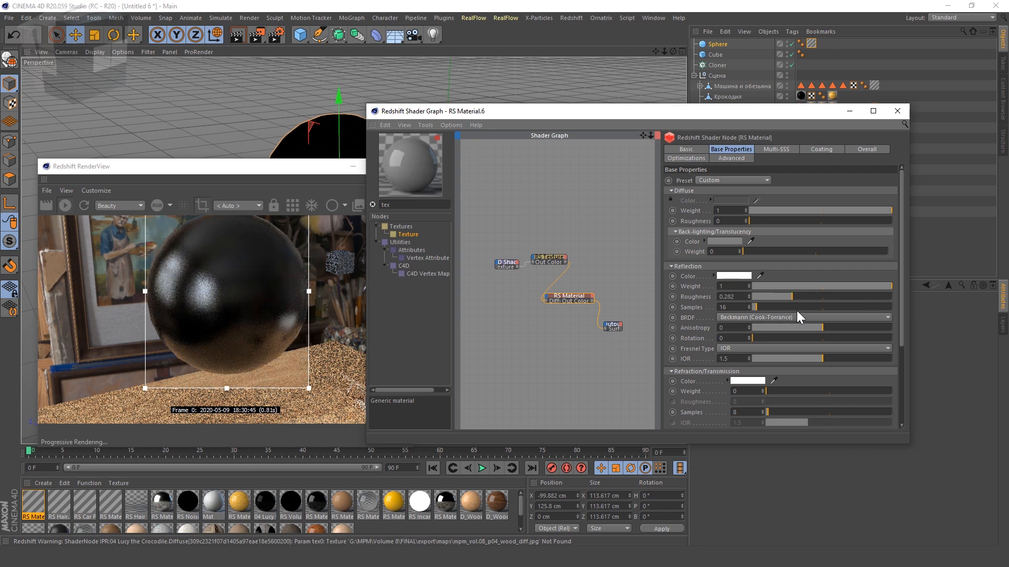
pyautogui.moveTo(833, 285); pyautogui.dragTo(918, 288)
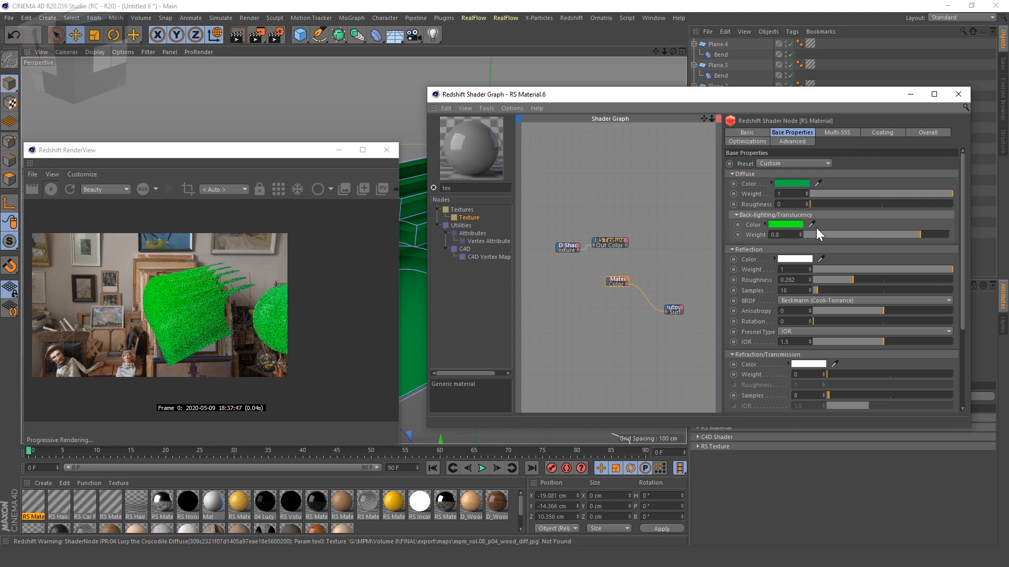
# Step: Set the back-lighting/translucency weight to 0.448 and its color to red, examining the bent planes up close in the RenderView
pyautogui.click(871, 235)
pyautogui.moveTo(871, 235); pyautogui.dragTo(869, 235)
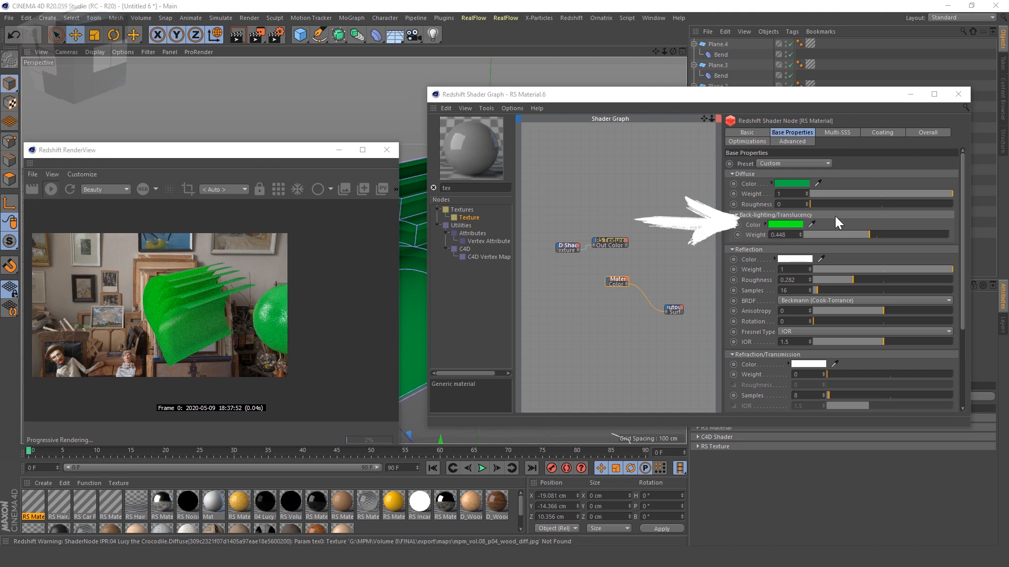
pyautogui.scroll(5, 179, 304)
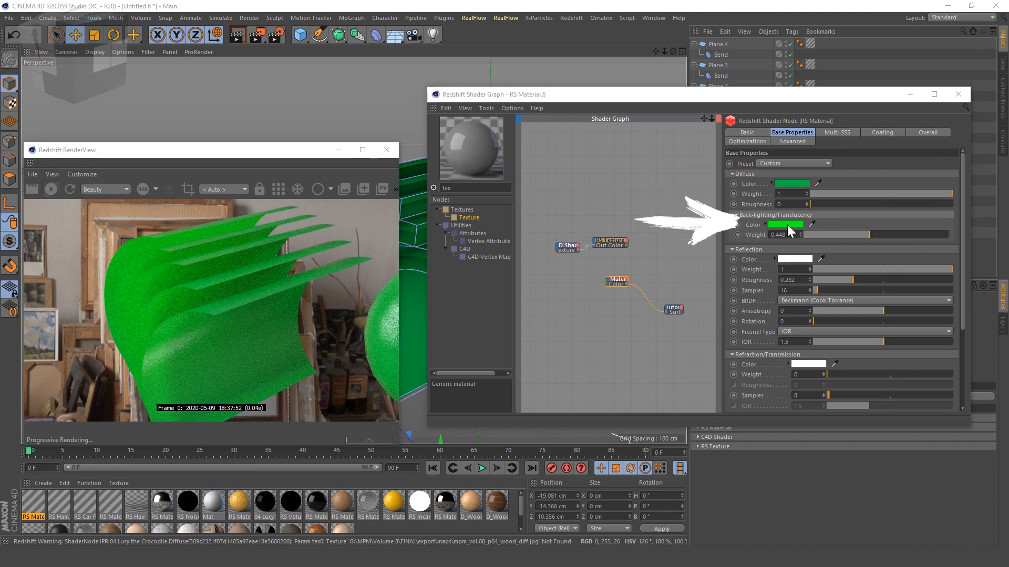
pyautogui.click(787, 225)
pyautogui.moveTo(787, 225); pyautogui.dragTo(694, 226)
pyautogui.click(770, 264)
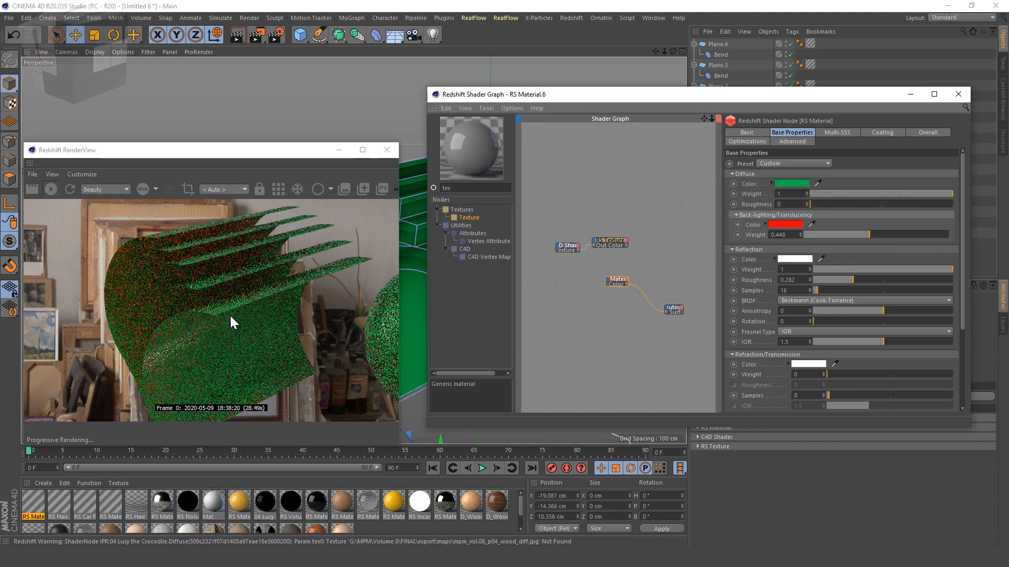
pyautogui.scroll(-3, 197, 244)
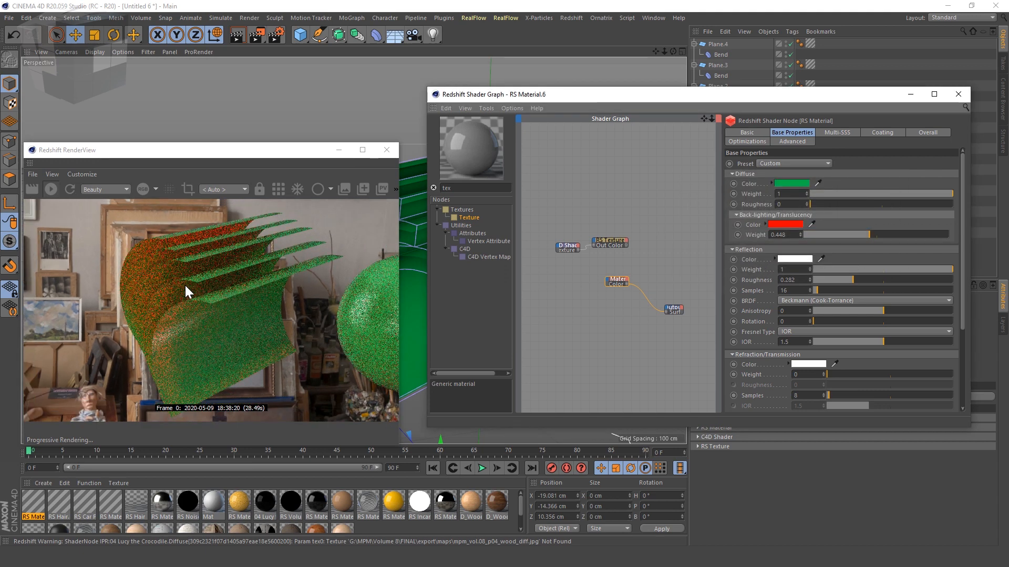
pyautogui.scroll(-2, 191, 272)
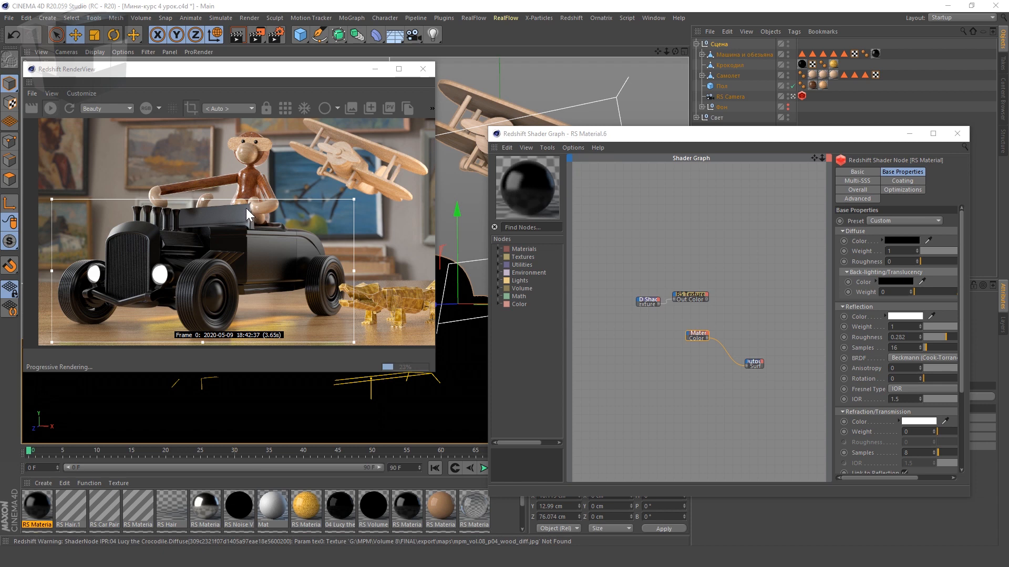
# Step: Widen the node settings area and set the car material's reflection roughness to 0 with the reflection weight at 1
pyautogui.moveTo(830, 276); pyautogui.dragTo(737, 286)
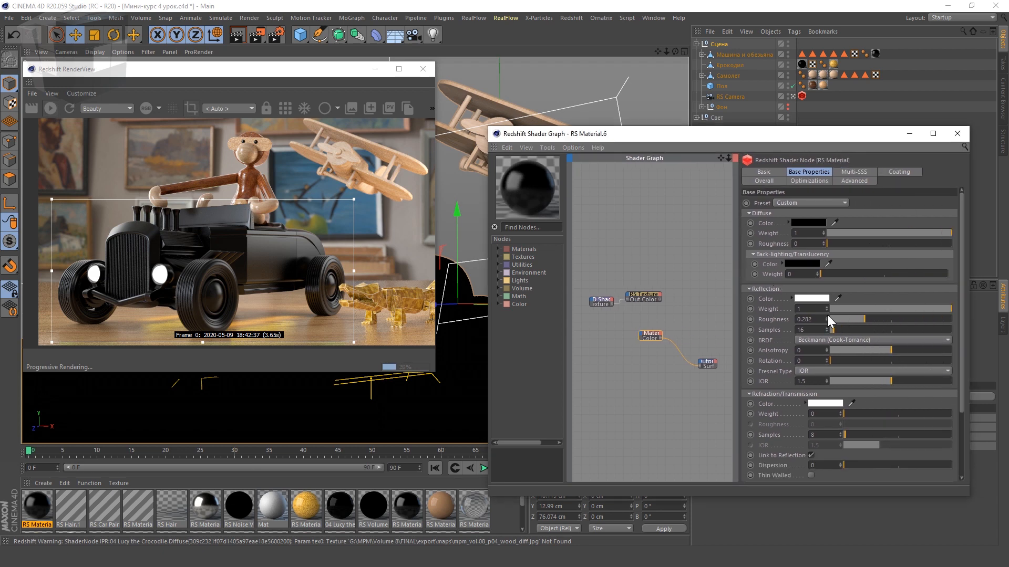
pyautogui.moveTo(827, 314); pyautogui.dragTo(823, 322)
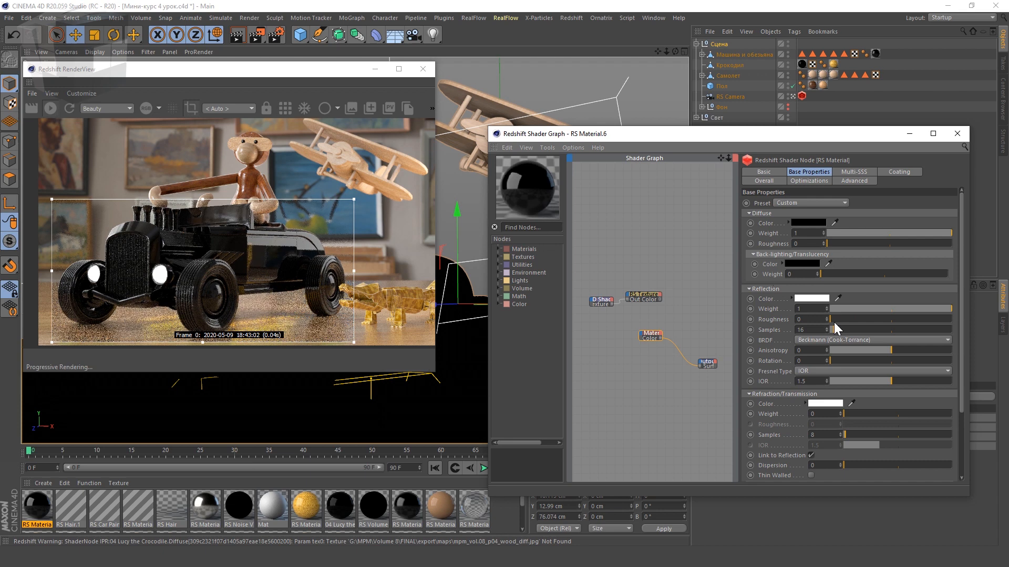
pyautogui.moveTo(853, 310); pyautogui.dragTo(1007, 311)
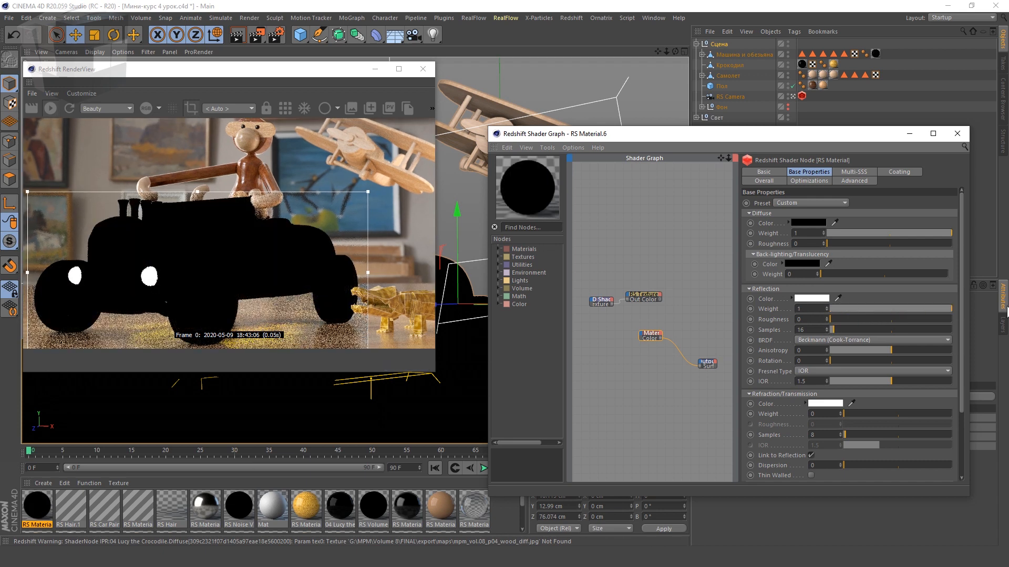
# Step: Raise the car material's reflection roughness to 0.327 and try the Water and Gold presets
pyautogui.moveTo(897, 317); pyautogui.dragTo(870, 319)
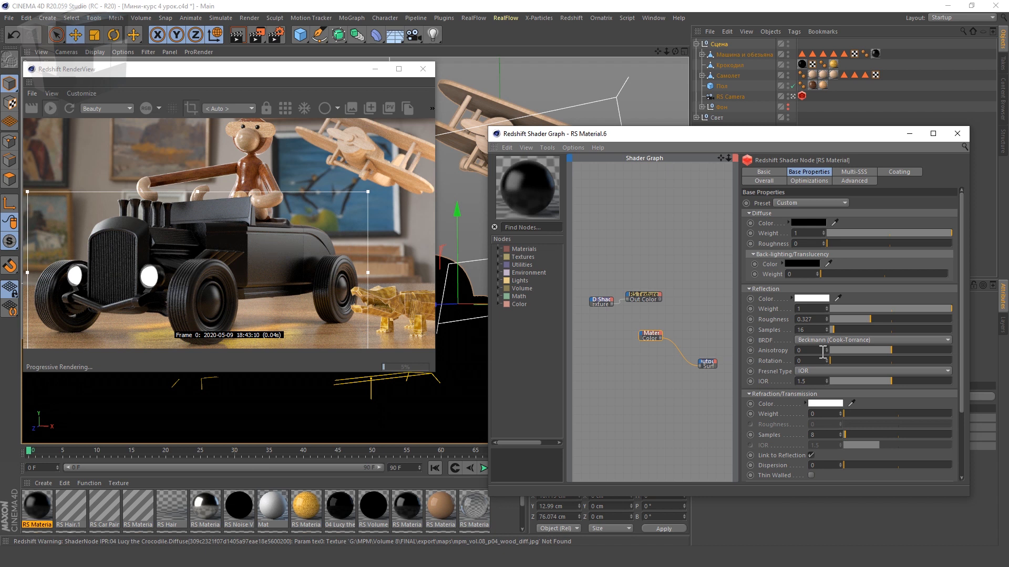
pyautogui.click(804, 203)
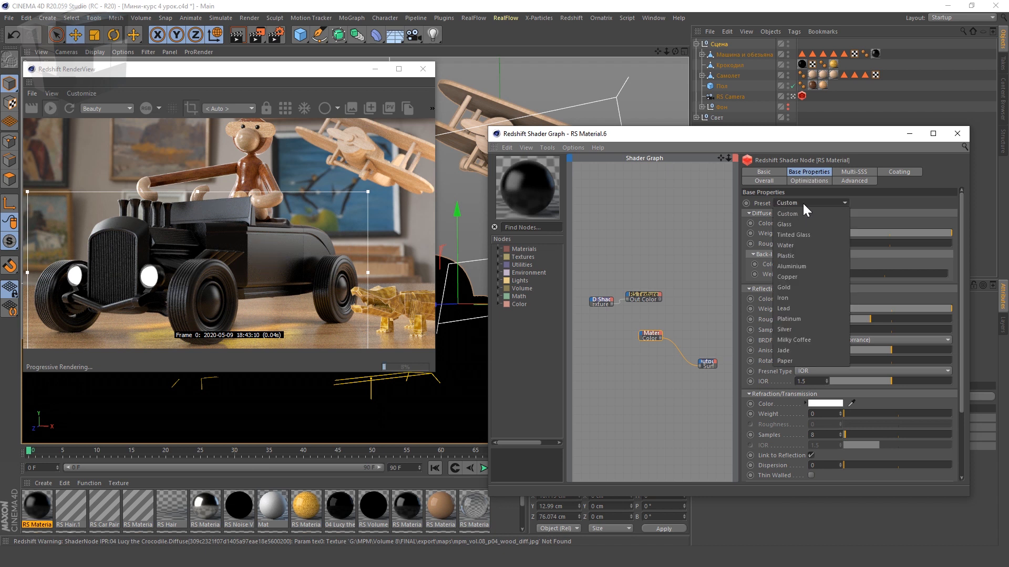
pyautogui.click(795, 246)
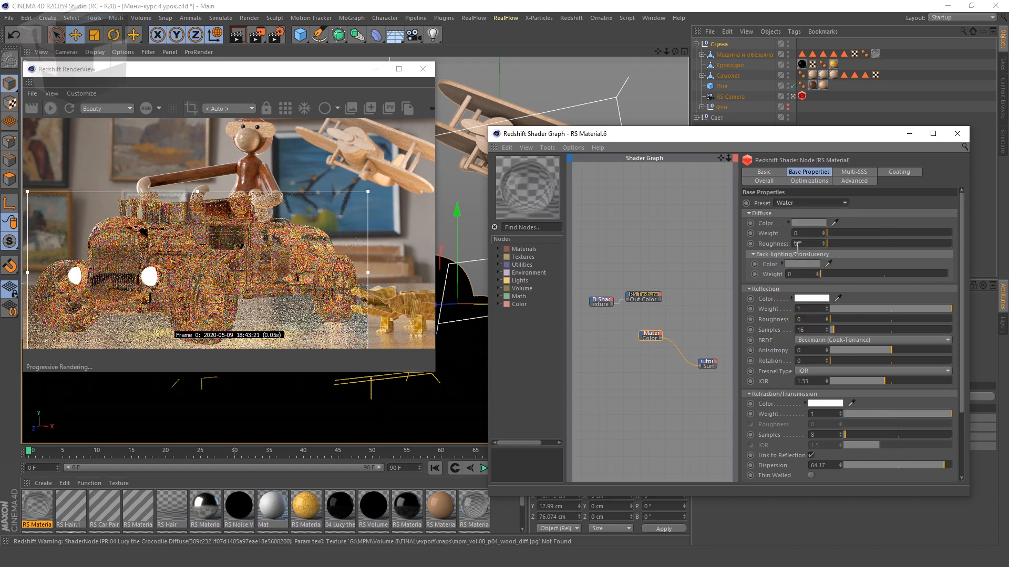
pyautogui.click(809, 201)
pyautogui.click(811, 286)
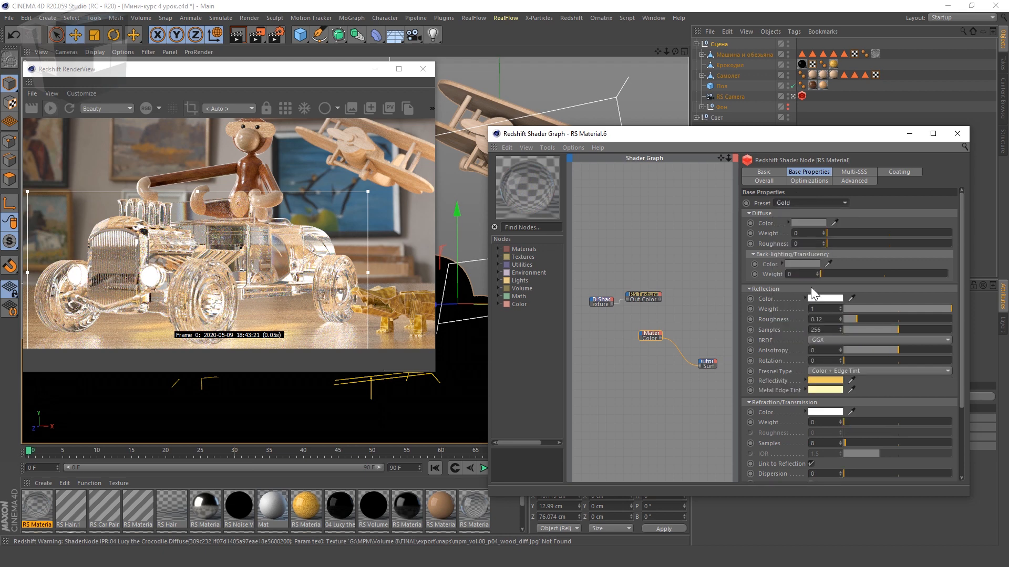
# Step: Apply the Silver preset to the car material and try a reflection weight of 0.546 before restoring it to 1
pyautogui.click(792, 203)
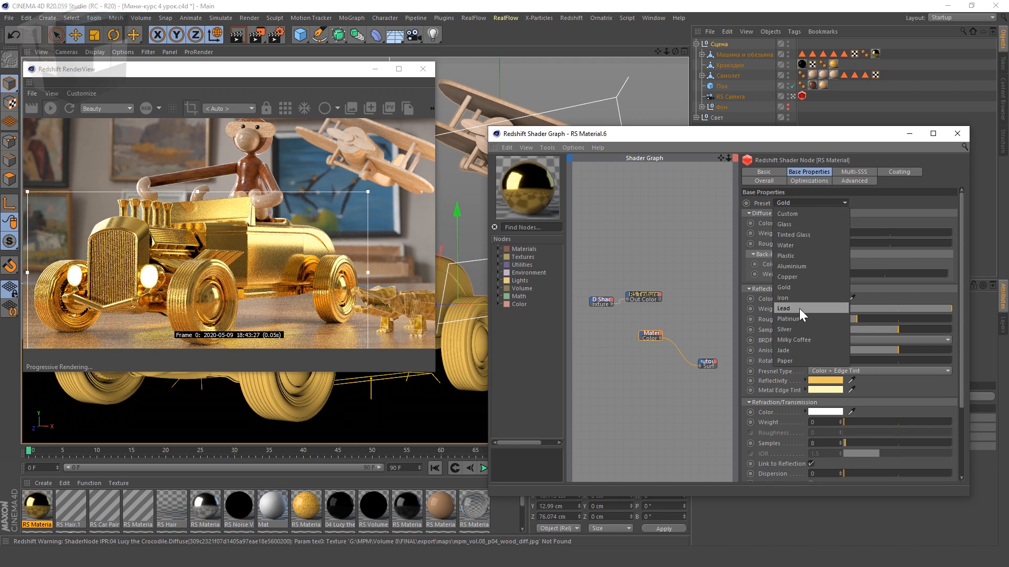
pyautogui.click(801, 329)
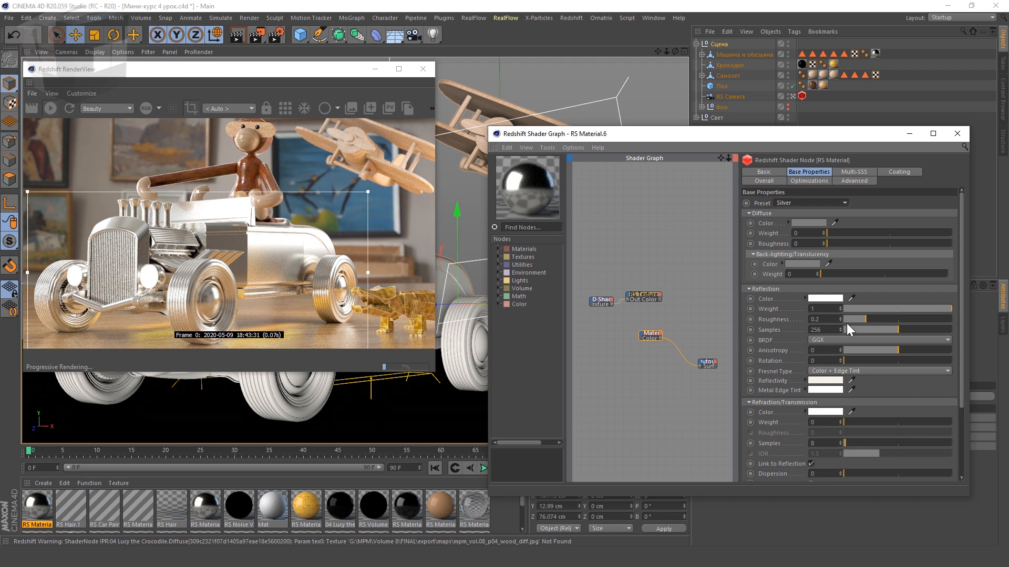
pyautogui.click(903, 309)
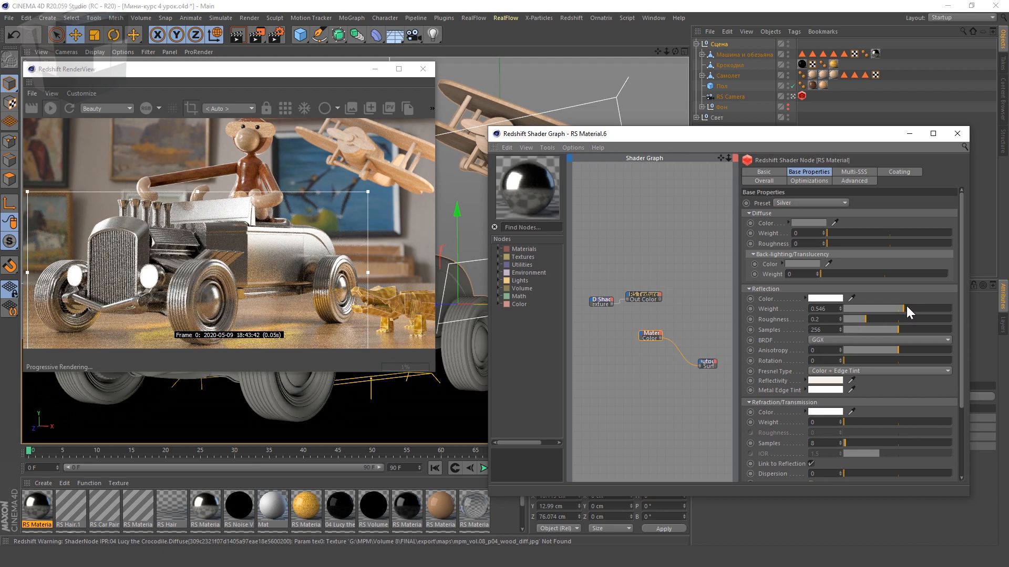
pyautogui.moveTo(906, 308); pyautogui.dragTo(951, 309)
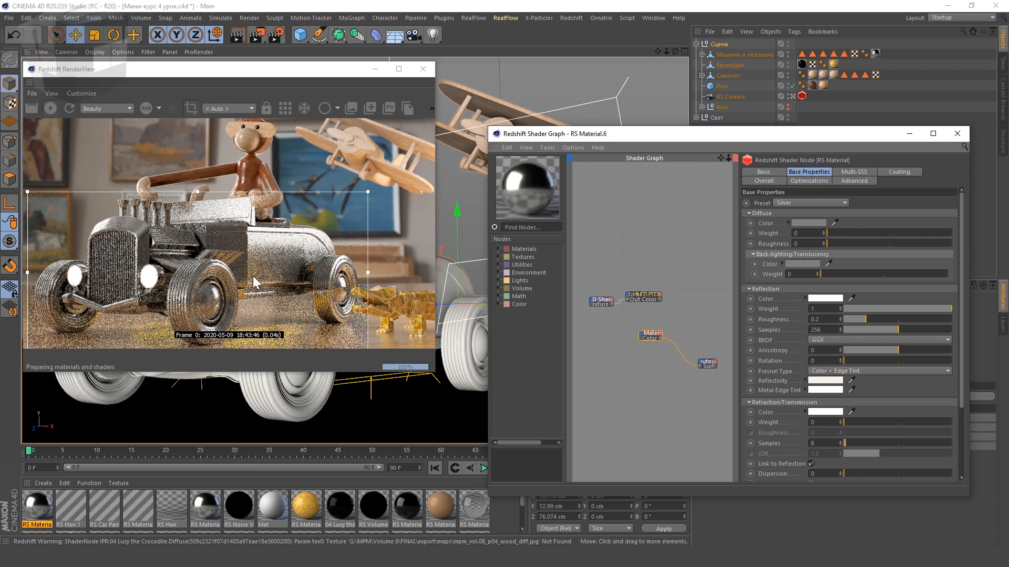
# Step: Undo the preset, reflection weight and roughness changes back to the glossy black Custom material
pyautogui.click(504, 5)
pyautogui.hotkey('ctrl', 'z')
pyautogui.hotkey('ctrl', 'z')
pyautogui.hotkey('ctrl', 'z')
pyautogui.hotkey('ctrl', 'z')
pyautogui.hotkey('ctrl', 'z')
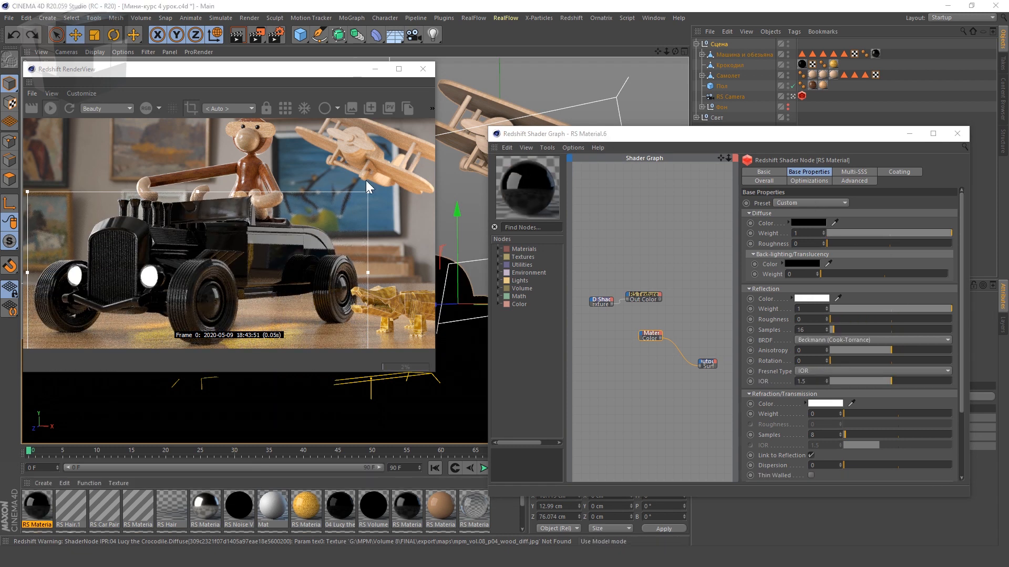
# Step: Compare reflection IOR values of 3 and 1 on the black car material
pyautogui.moveTo(904, 381); pyautogui.dragTo(964, 387)
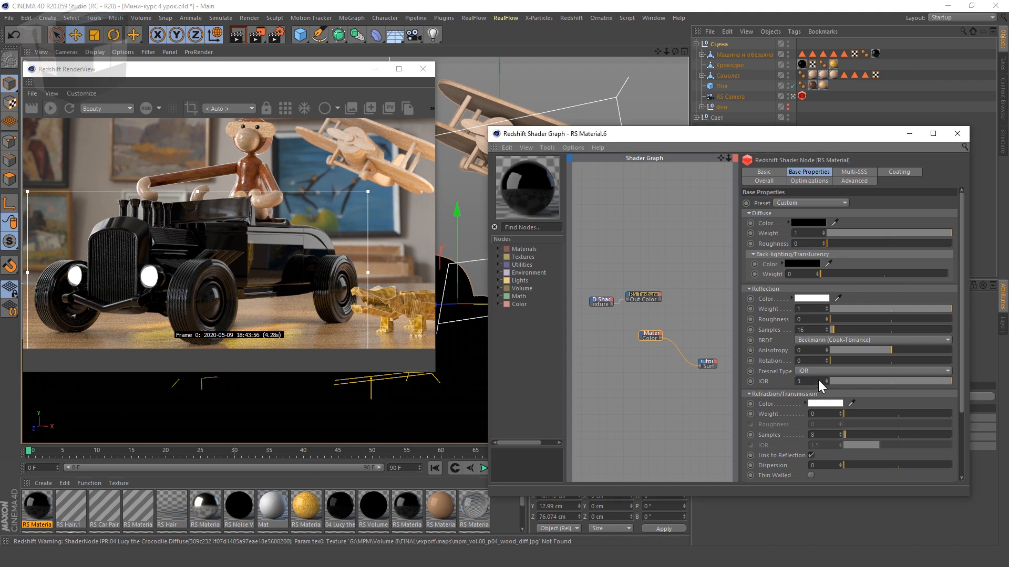
pyautogui.moveTo(818, 380); pyautogui.dragTo(760, 371)
pyautogui.write('1')
pyautogui.click(761, 371)
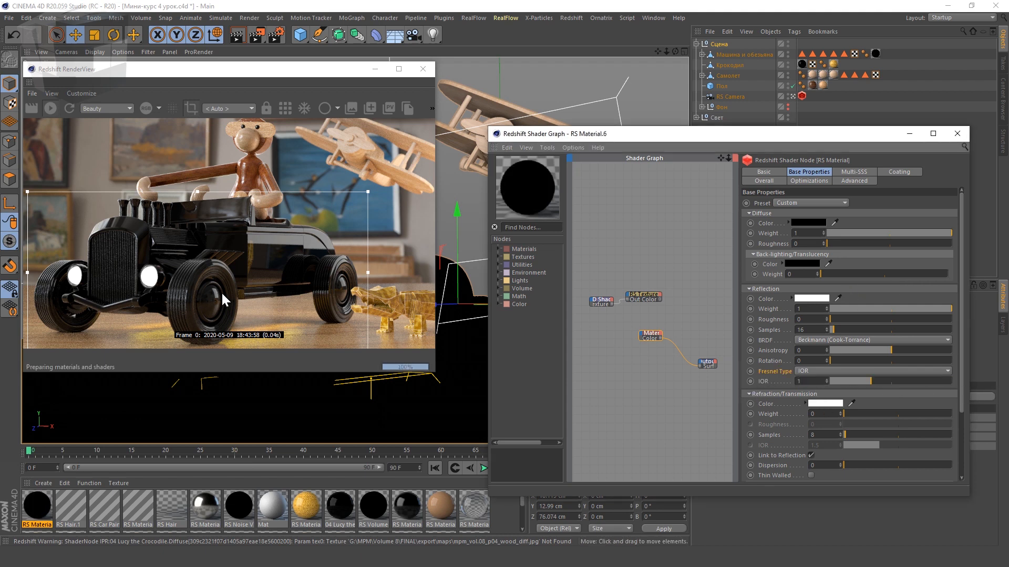
pyautogui.moveTo(872, 380); pyautogui.dragTo(957, 379)
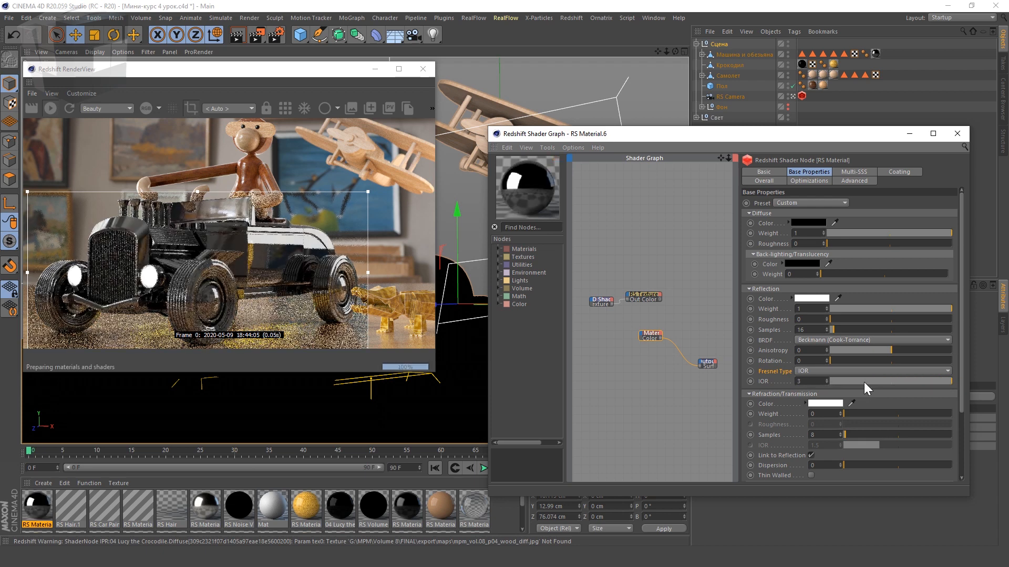
pyautogui.moveTo(863, 383)
pyautogui.mouseDown()
pyautogui.moveTo(846, 384)
pyautogui.moveTo(874, 381)
pyautogui.moveTo(833, 381)
pyautogui.moveTo(892, 381)
pyautogui.mouseUp()
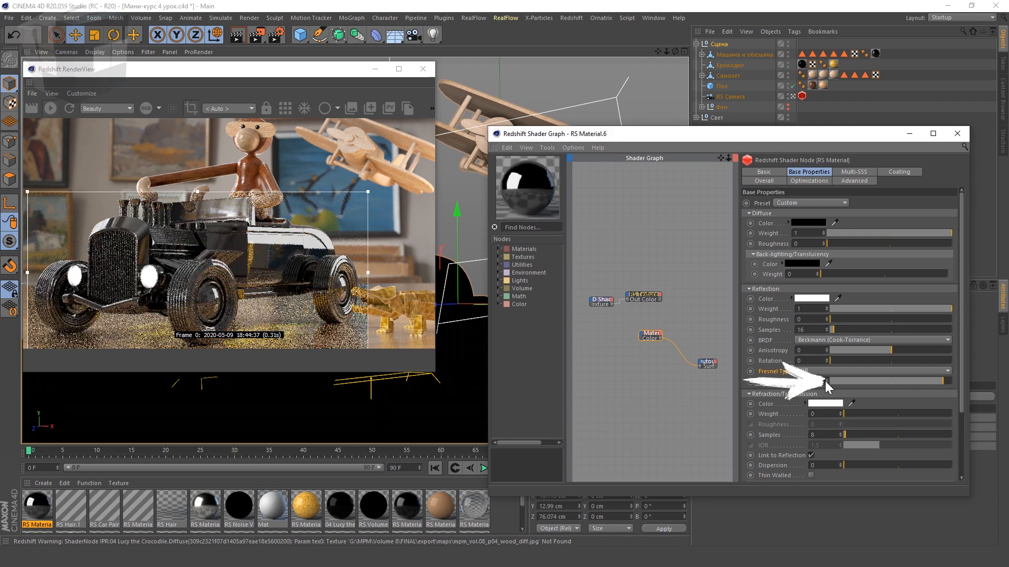
# Step: Try raising the reflection IOR beyond the slider range, including a value of 45, and undo the change
pyautogui.moveTo(826, 381); pyautogui.dragTo(826, 373)
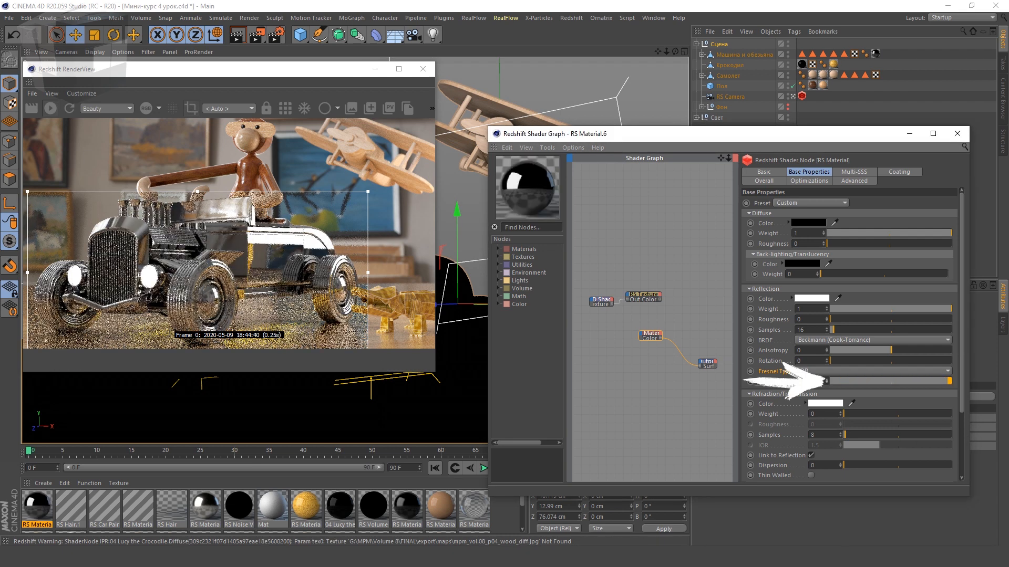
pyautogui.hotkey('ctrl', 'z')
pyautogui.moveTo(814, 382); pyautogui.dragTo(763, 389)
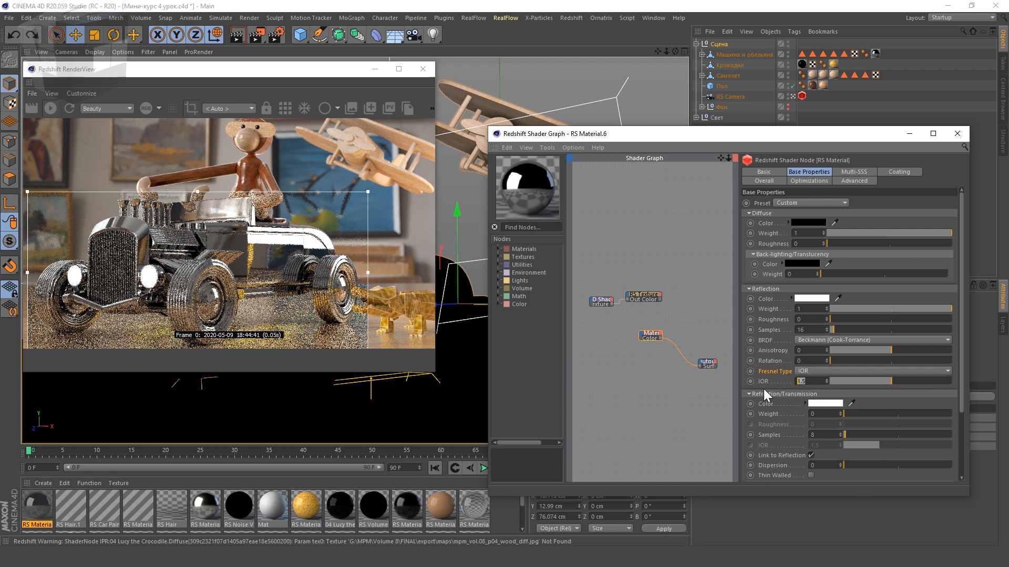
pyautogui.write('45')
pyautogui.press('Return')
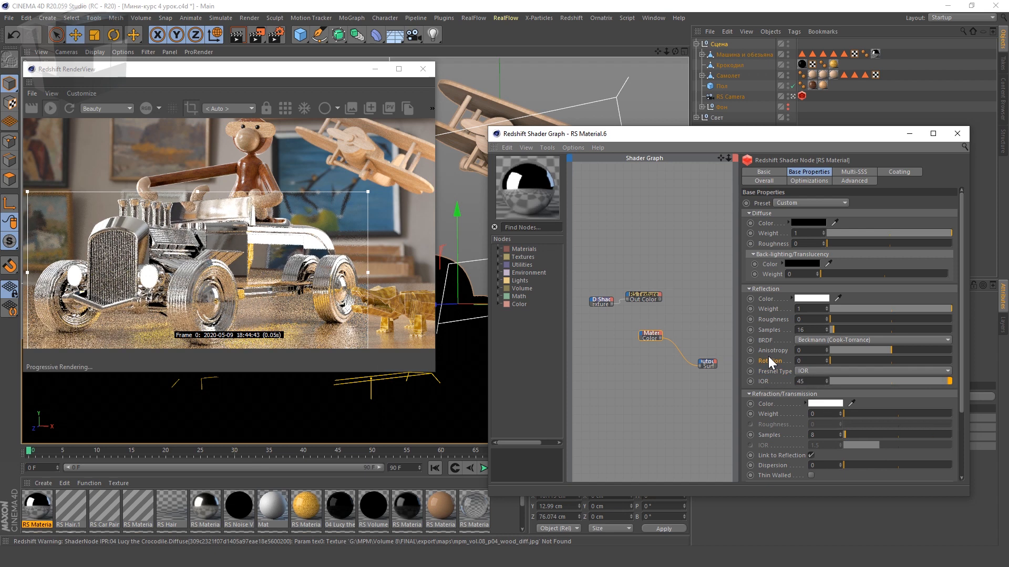
pyautogui.hotkey('ctrl', 'z')
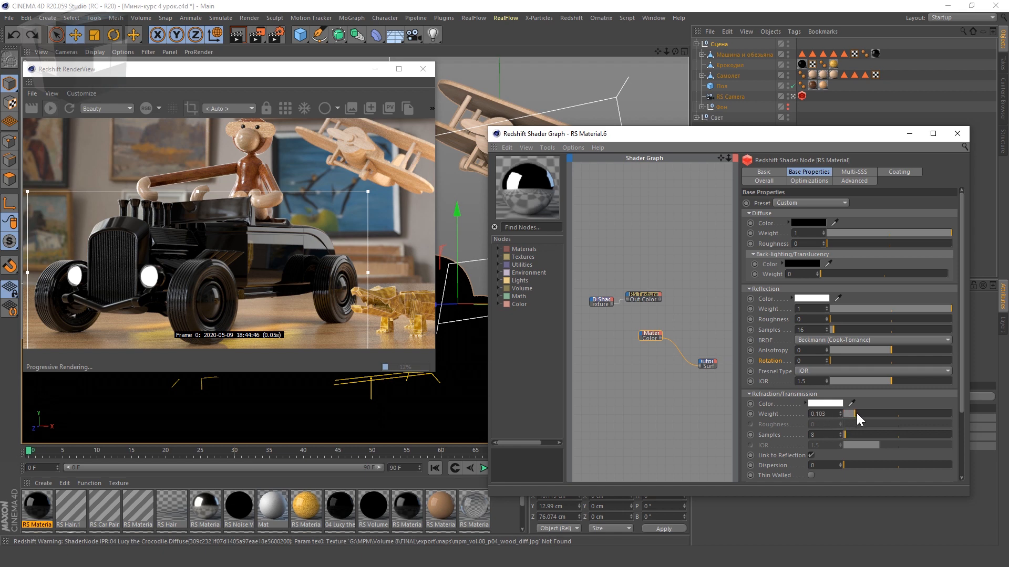
# Step: Set the car material's refraction/transmission weight to 1 and its reflection roughness to 0.382
pyautogui.moveTo(856, 413); pyautogui.dragTo(983, 414)
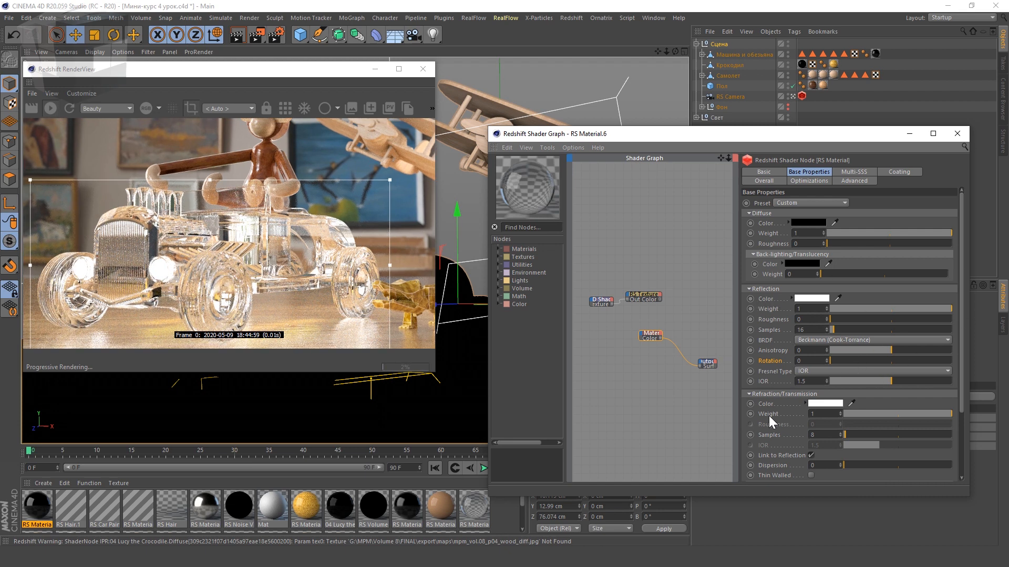
pyautogui.moveTo(854, 320); pyautogui.dragTo(877, 319)
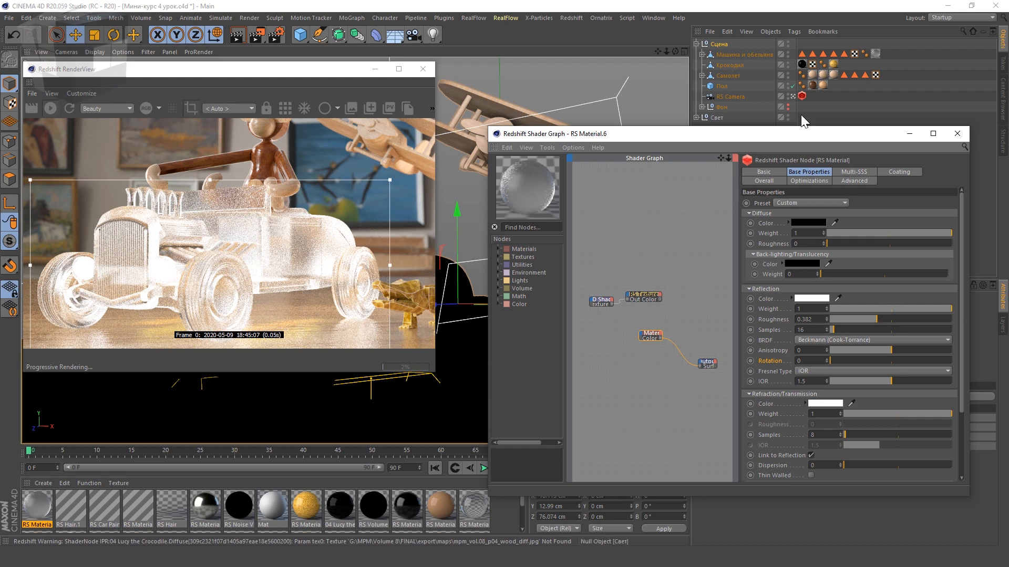
# Step: Reposition the Shader Graph window beside the RenderView and raise the car material's reflection roughness to 0.791
pyautogui.moveTo(895, 134); pyautogui.dragTo(586, 147)
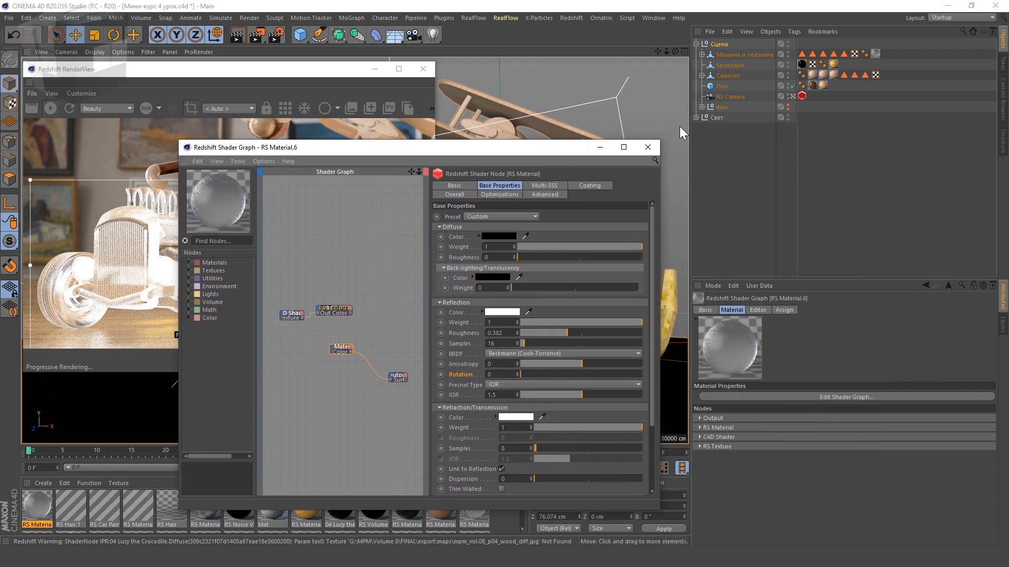
pyautogui.click(696, 117)
pyautogui.moveTo(482, 147); pyautogui.dragTo(764, 118)
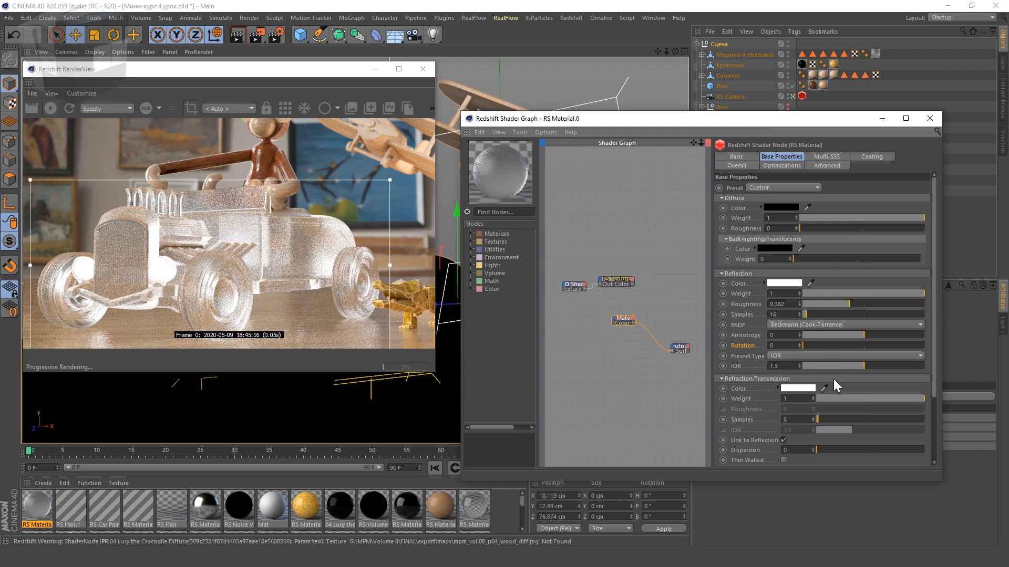
pyautogui.click(866, 304)
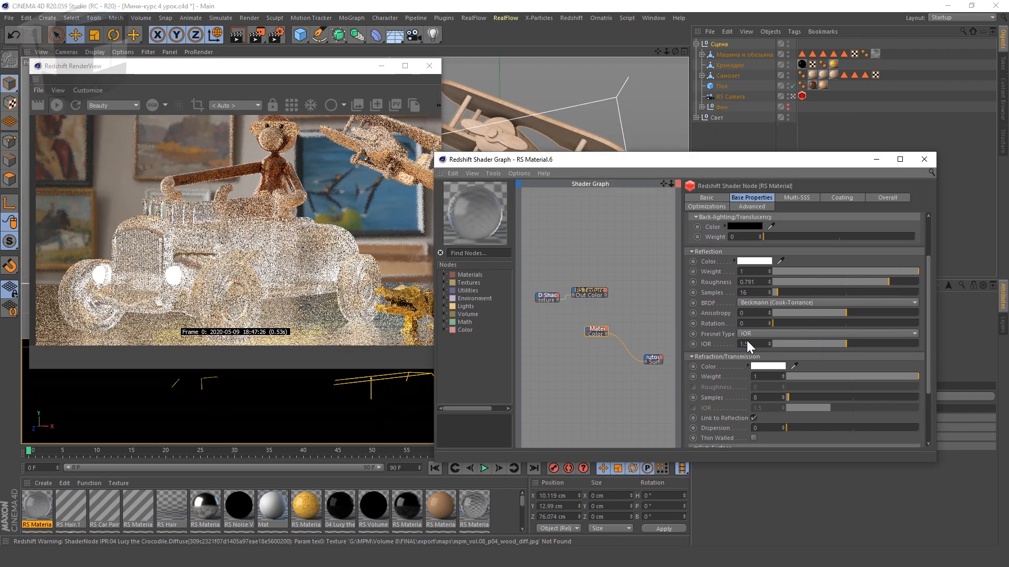
# Step: Set the glass car material's reflection IOR to 1.4 and its reflection roughness to 0.512
pyautogui.doubleClick(746, 344)
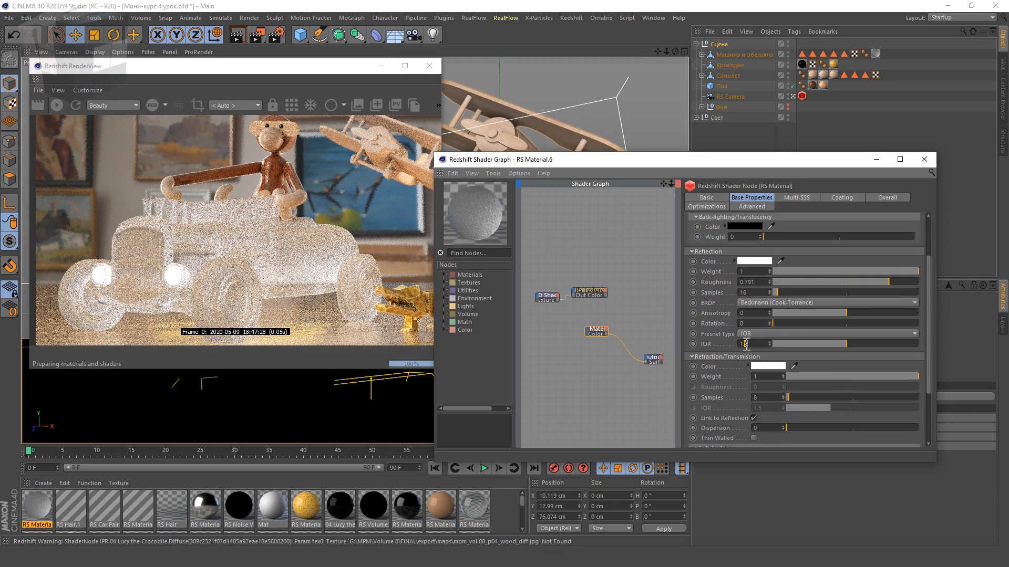
pyautogui.write('1.4')
pyautogui.press('Return')
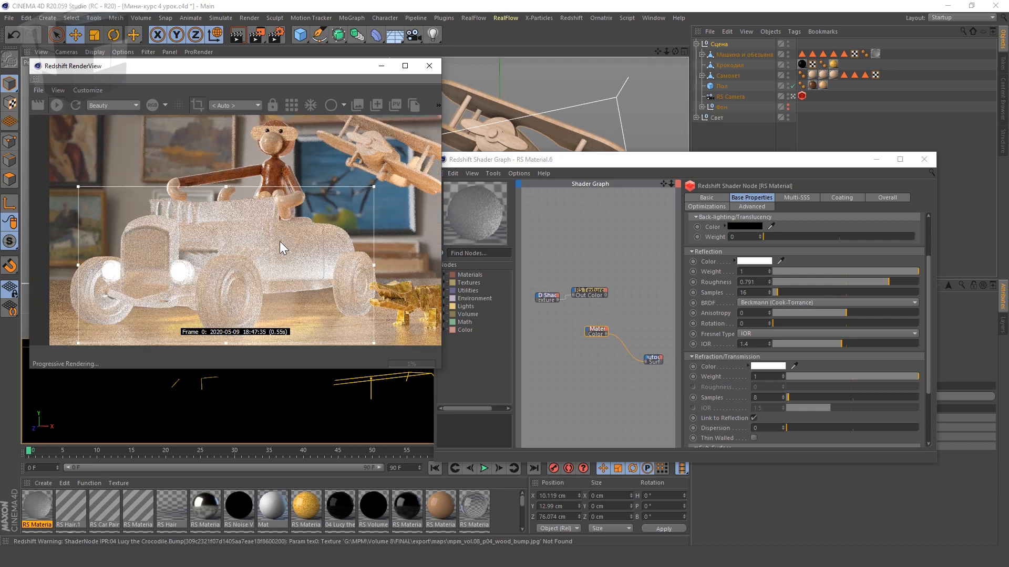
pyautogui.click(851, 283)
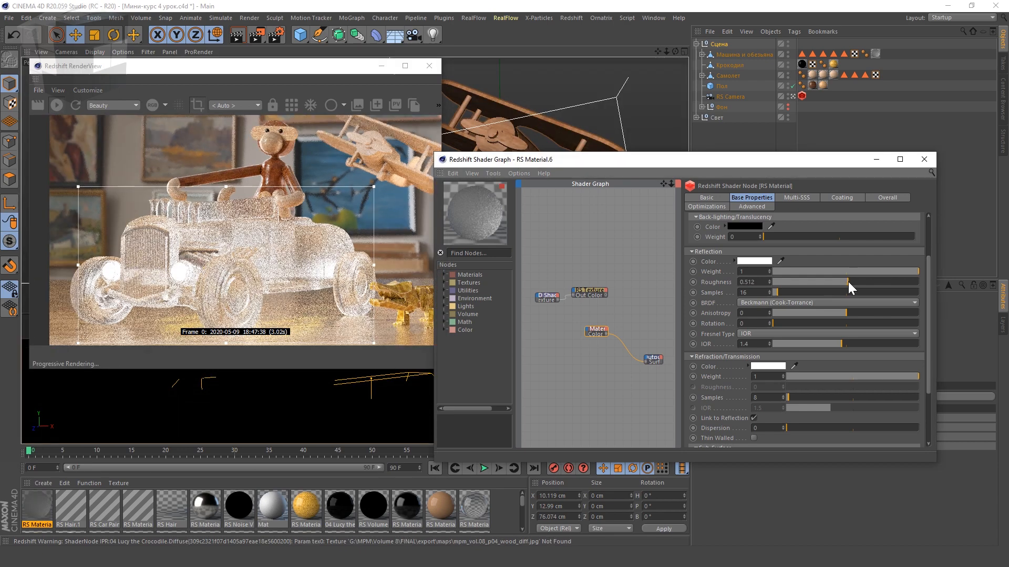
# Step: Try a reflection IOR of 1.131 with a roughness of 0.809 on the car material, and raise the IOR again
pyautogui.click(828, 344)
pyautogui.click(891, 282)
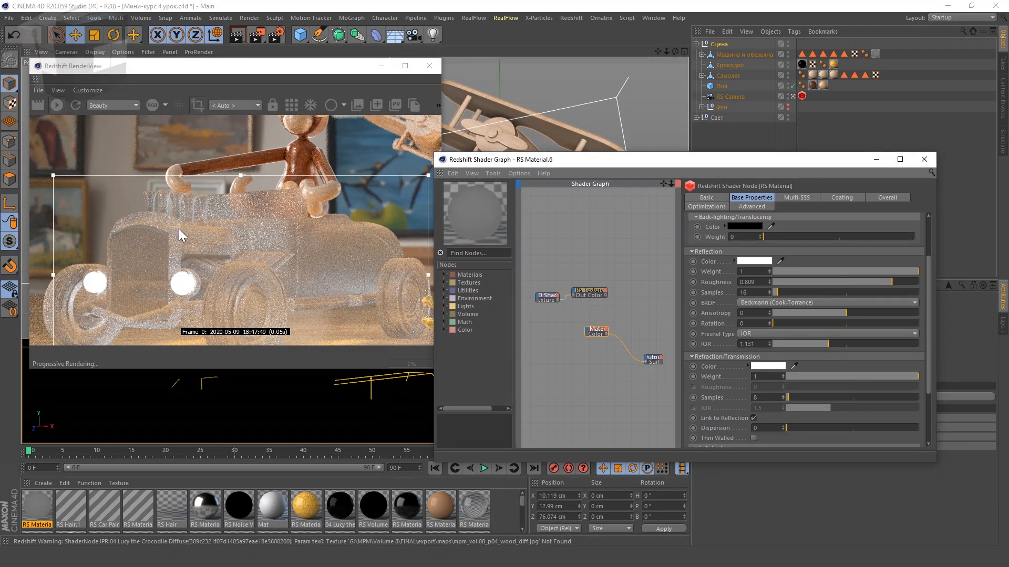
pyautogui.click(884, 344)
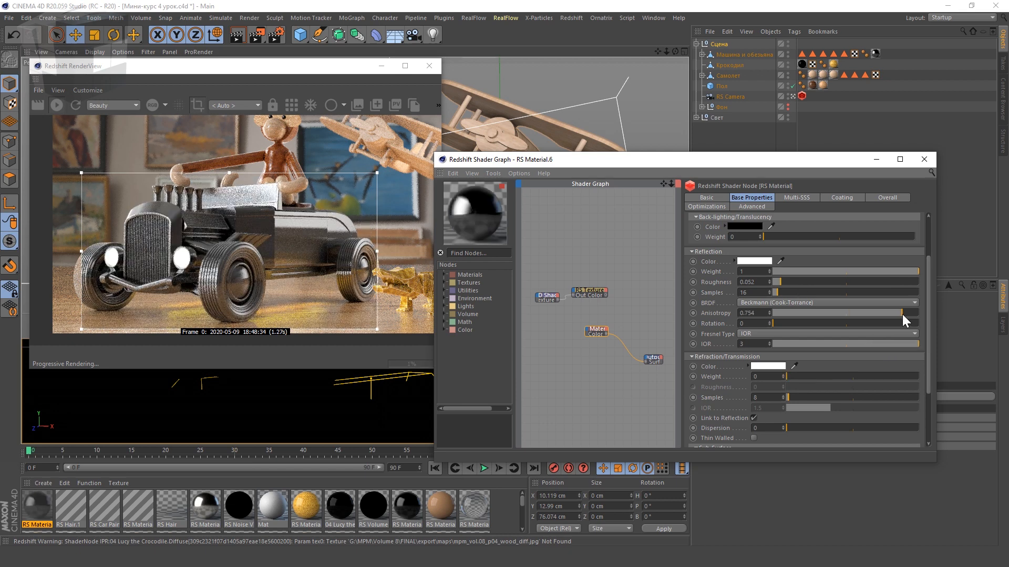
# Step: Lower the metallic car material's reflection anisotropy to -0.046 and inspect the rendered car up close
pyautogui.moveTo(902, 314); pyautogui.dragTo(843, 310)
pyautogui.click(282, 100)
pyautogui.scroll(1, 196, 233)
pyautogui.moveTo(196, 232); pyautogui.dragTo(215, 227, button='middle')
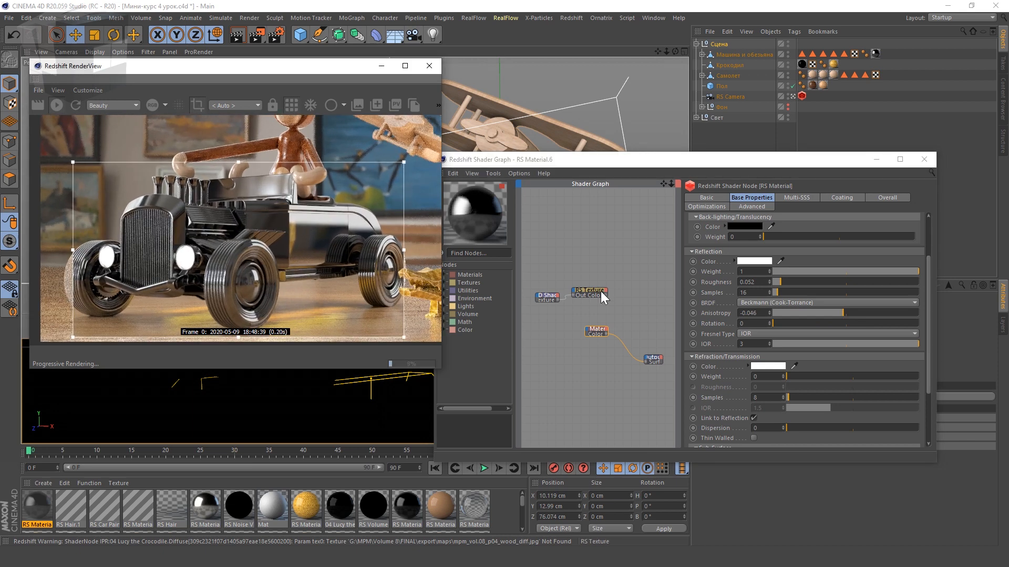
# Step: Set the car material's reflection roughness to 0.187 and try anisotropy values of -0.754 and -0.632
pyautogui.moveTo(834, 280); pyautogui.dragTo(799, 282)
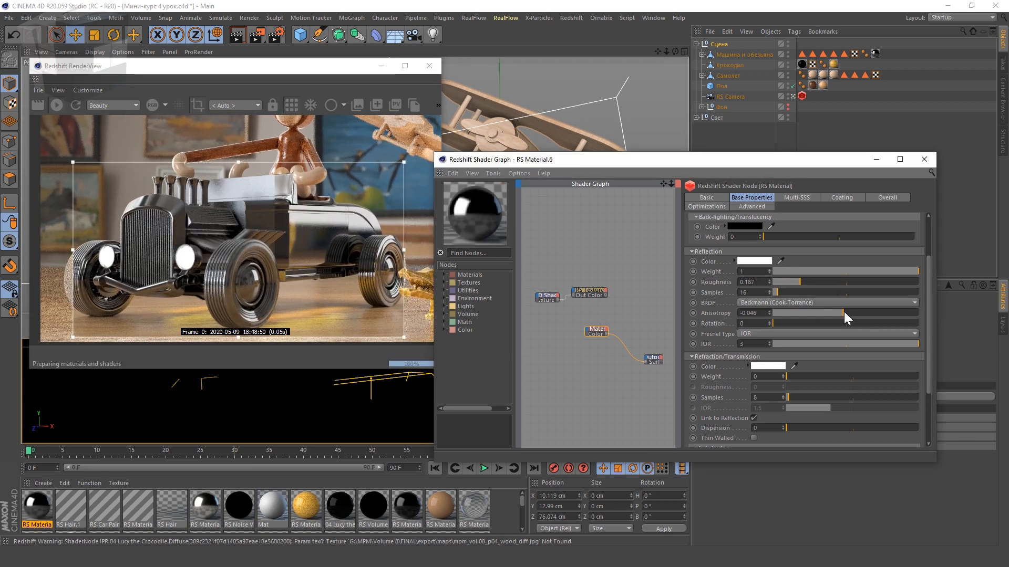
pyautogui.moveTo(844, 311); pyautogui.dragTo(790, 314)
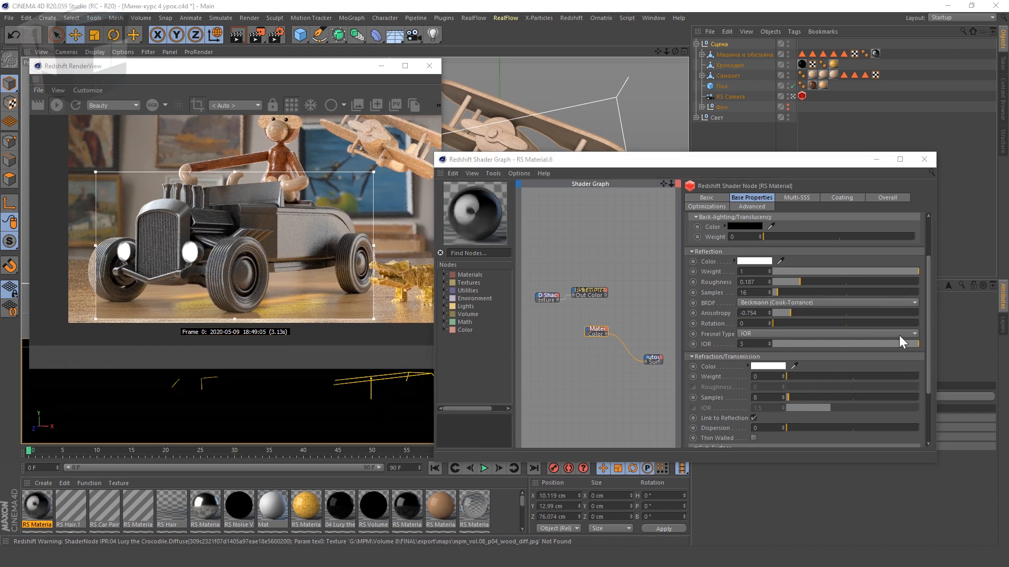
pyautogui.moveTo(790, 313); pyautogui.dragTo(800, 313)
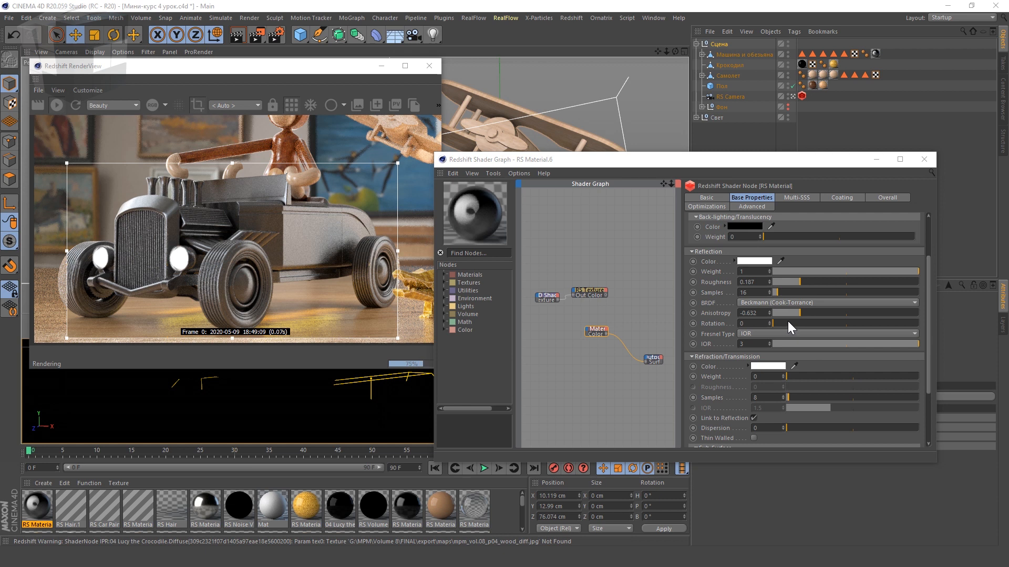
# Step: Try an anisotropy rotation of 0.67 on the reflection, and undo both the rotation and the anisotropy changes
pyautogui.moveTo(787, 321); pyautogui.dragTo(894, 320)
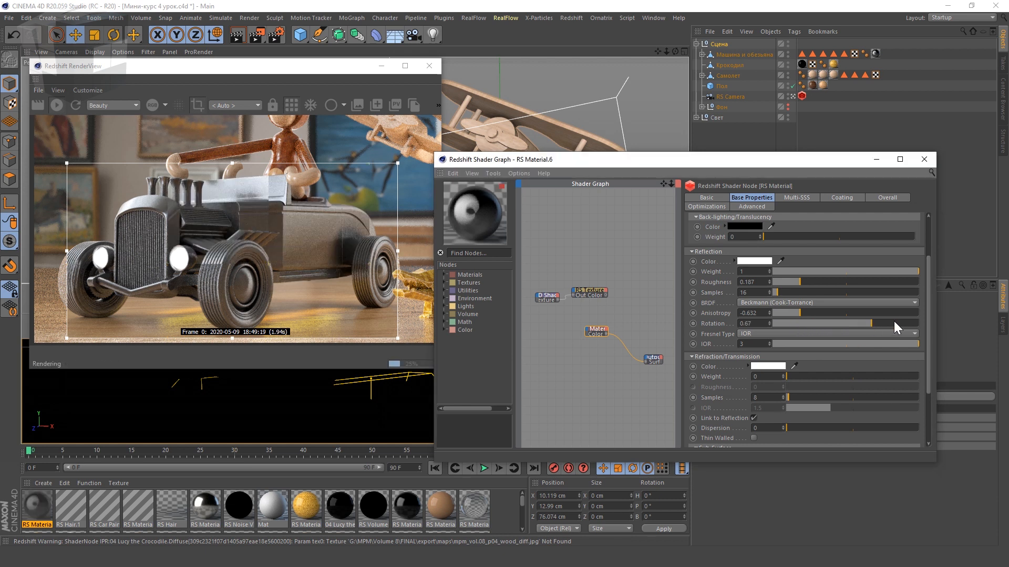
pyautogui.hotkey('ctrl', 'z')
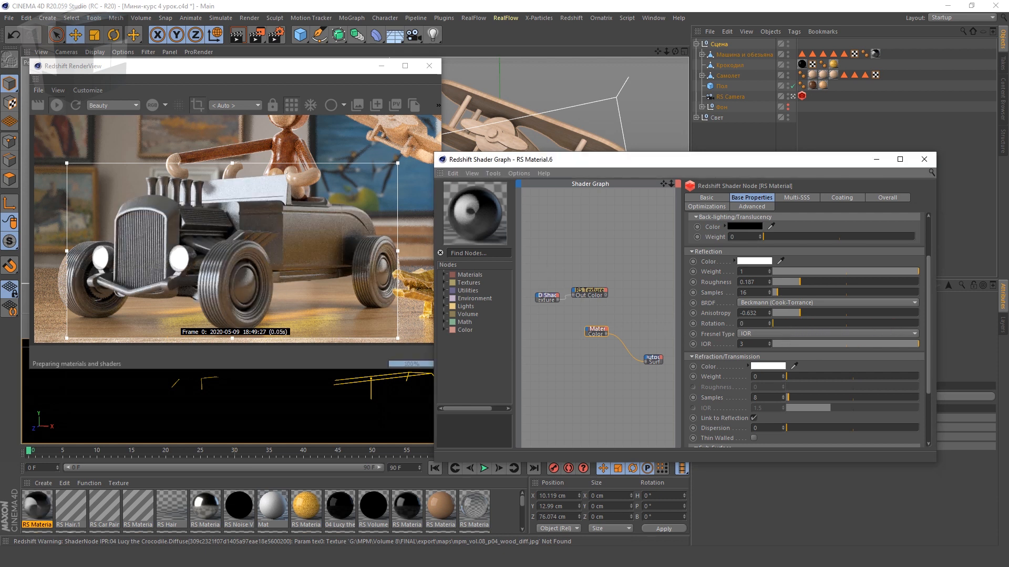
pyautogui.click(267, 270)
pyautogui.scroll(-1, 255, 231)
pyautogui.click(731, 303)
pyautogui.hotkey('ctrl', 'z')
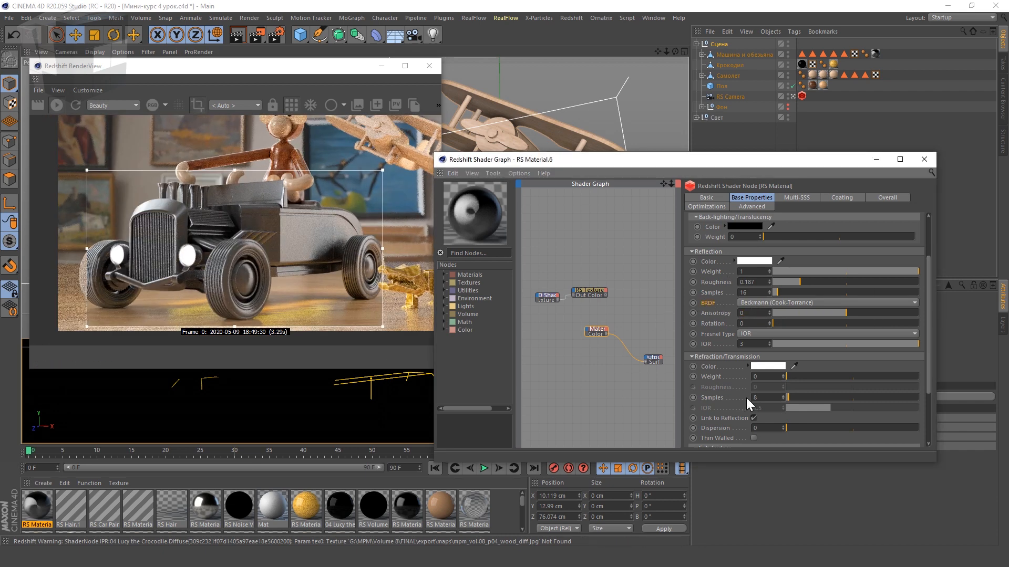
# Step: Set the refraction/transmission weight to 1 and unlink the refraction from the reflection settings
pyautogui.scroll(-3, 757, 383)
pyautogui.moveTo(793, 315); pyautogui.dragTo(917, 314)
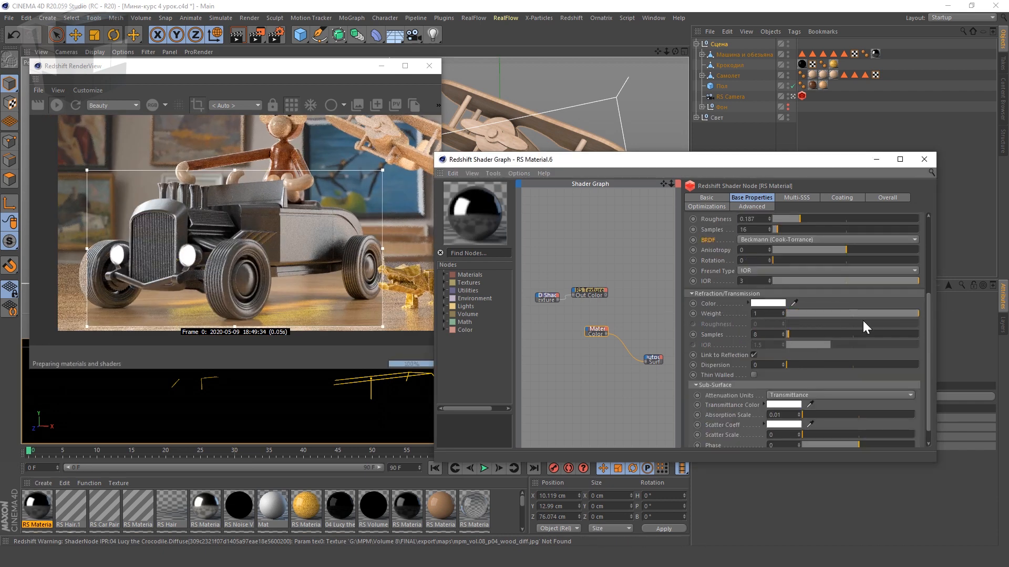
pyautogui.click(754, 355)
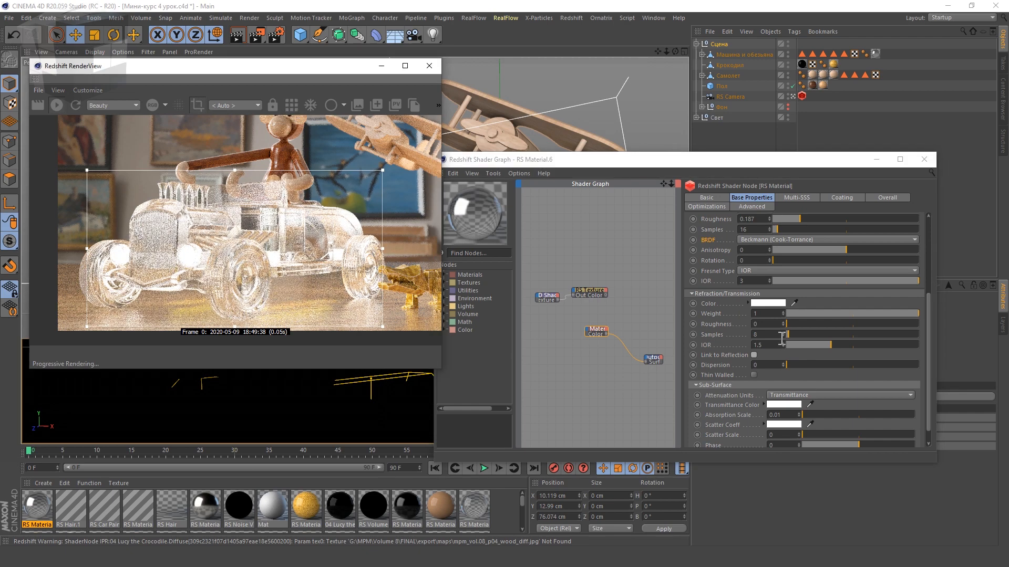
# Step: Set the refraction IOR to 2.5, try a reflection IOR of 1.473, and undo the reflection IOR change
pyautogui.moveTo(831, 345); pyautogui.dragTo(924, 350)
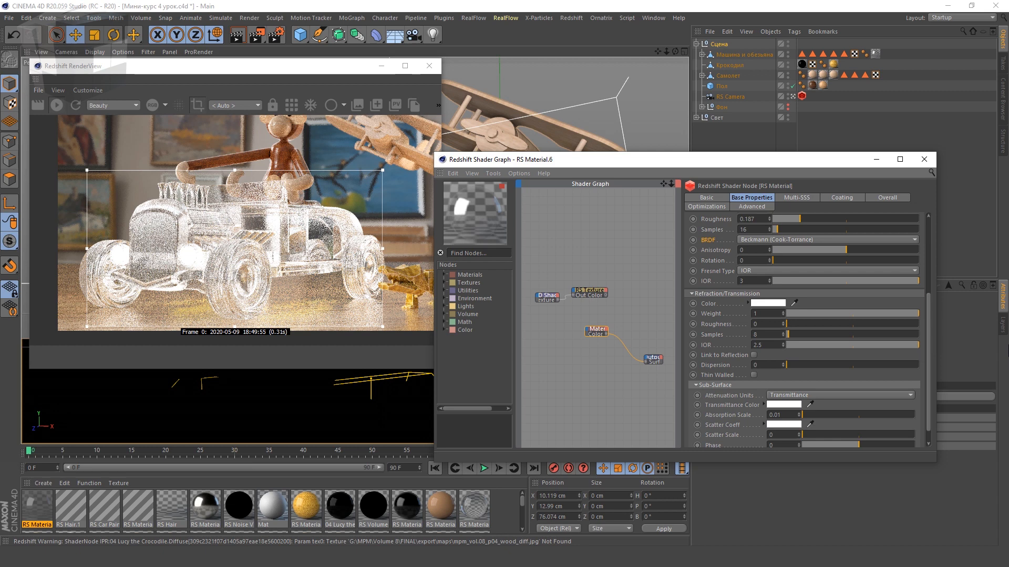
pyautogui.moveTo(859, 282); pyautogui.dragTo(845, 282)
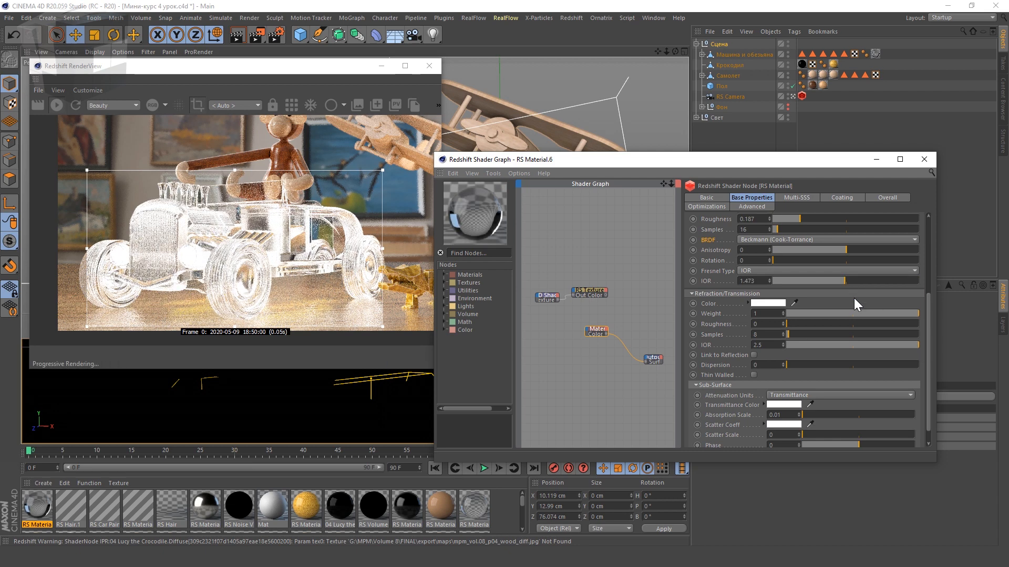
pyautogui.hotkey('ctrl', 'z')
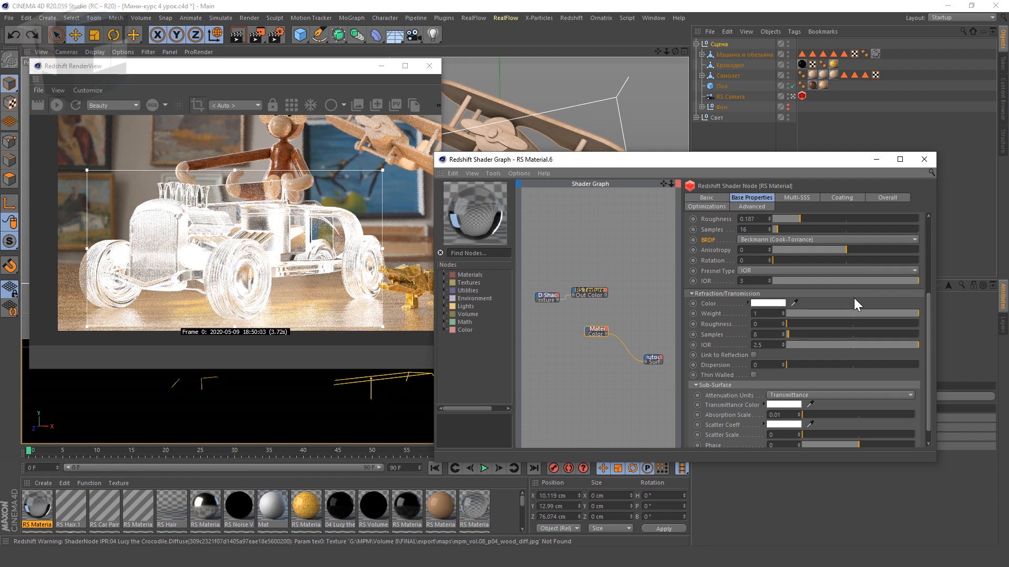
# Step: Link the refraction to the reflection settings again and return the refraction weight to 0
pyautogui.click(753, 355)
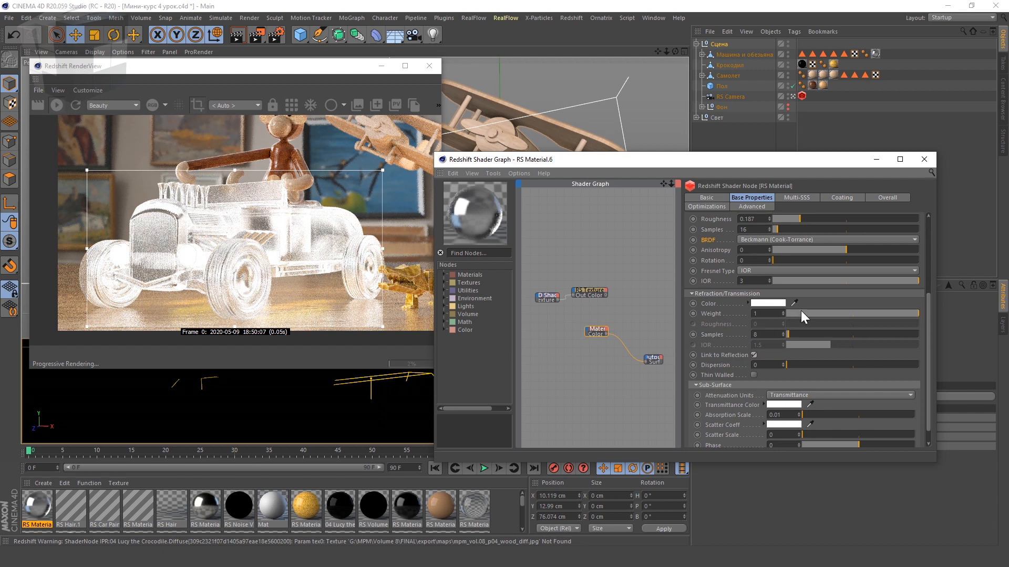
pyautogui.moveTo(801, 310); pyautogui.dragTo(742, 310)
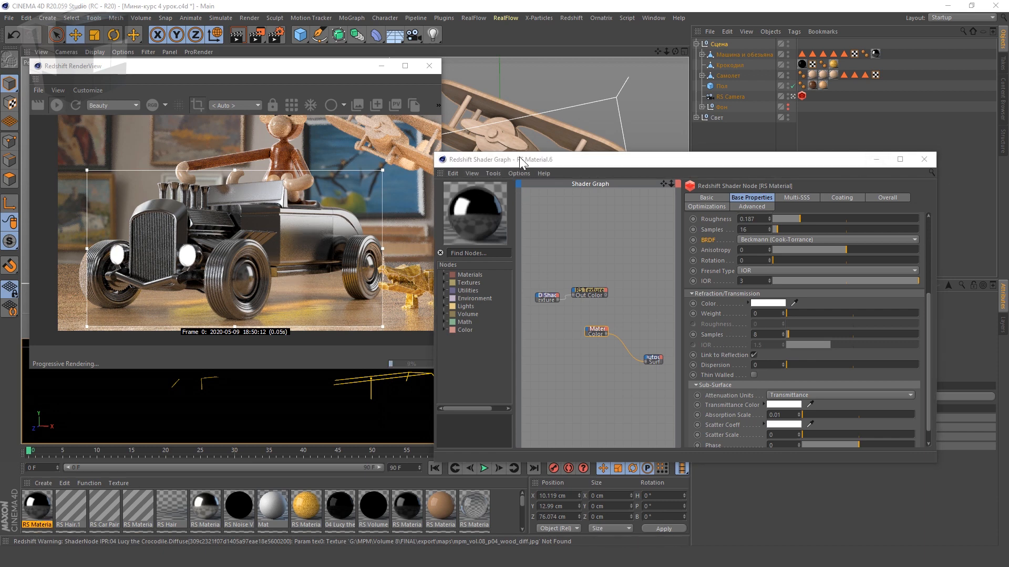
# Step: Uncover the object list, expand the car-and-monkey object's hierarchy, and move the render region over the monkey
pyautogui.moveTo(520, 162); pyautogui.dragTo(588, 204)
pyautogui.click(702, 53)
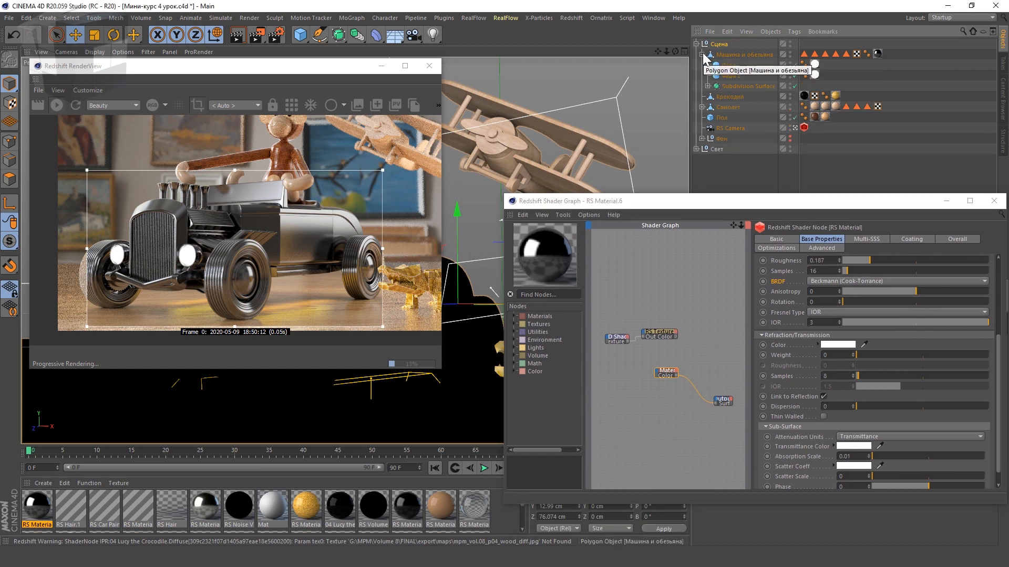
pyautogui.click(703, 54)
pyautogui.moveTo(347, 207); pyautogui.dragTo(333, 79)
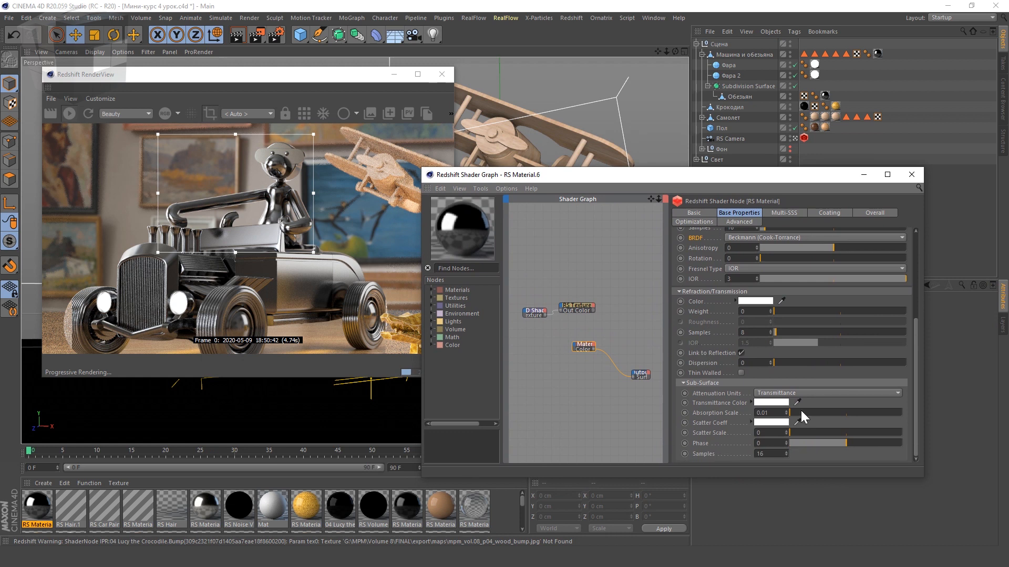
# Step: Check the available attenuation units in the material's Sub-Surface settings
pyautogui.click(784, 392)
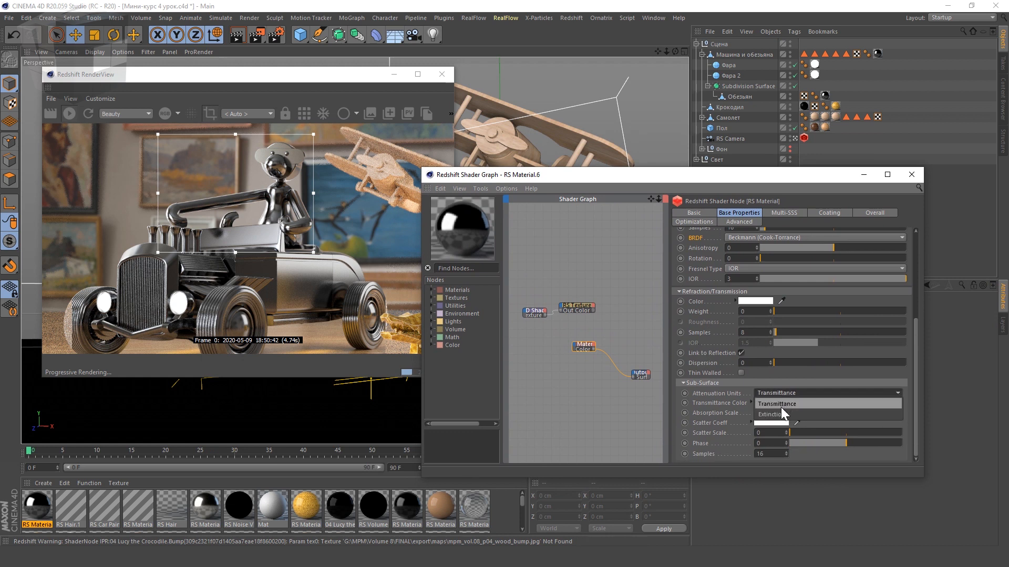
pyautogui.click(707, 393)
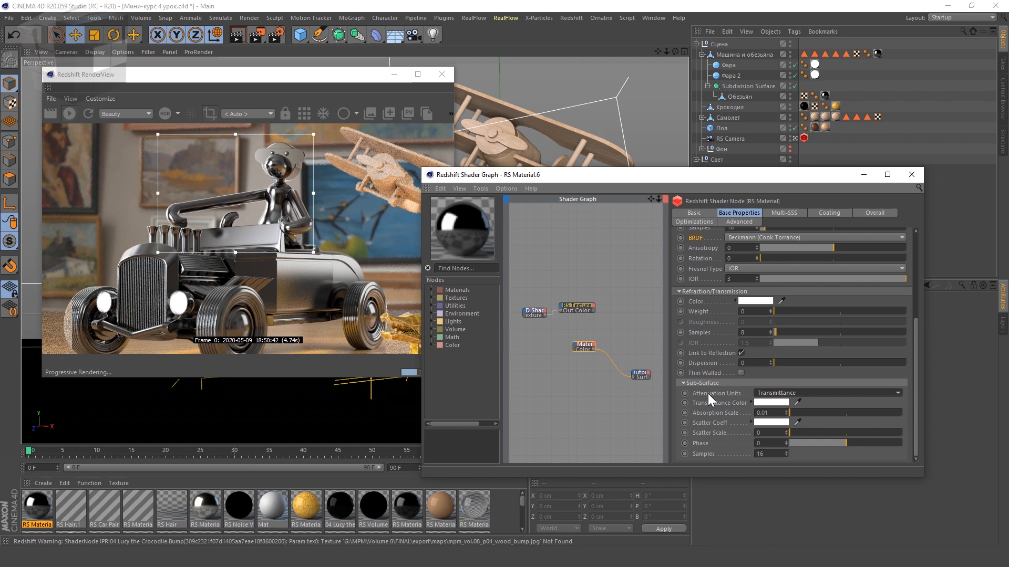
# Step: Set the reflection roughness to 0.462 and the diffuse color to orange with H 30°, S 100% and V 84%
pyautogui.scroll(3, 707, 311)
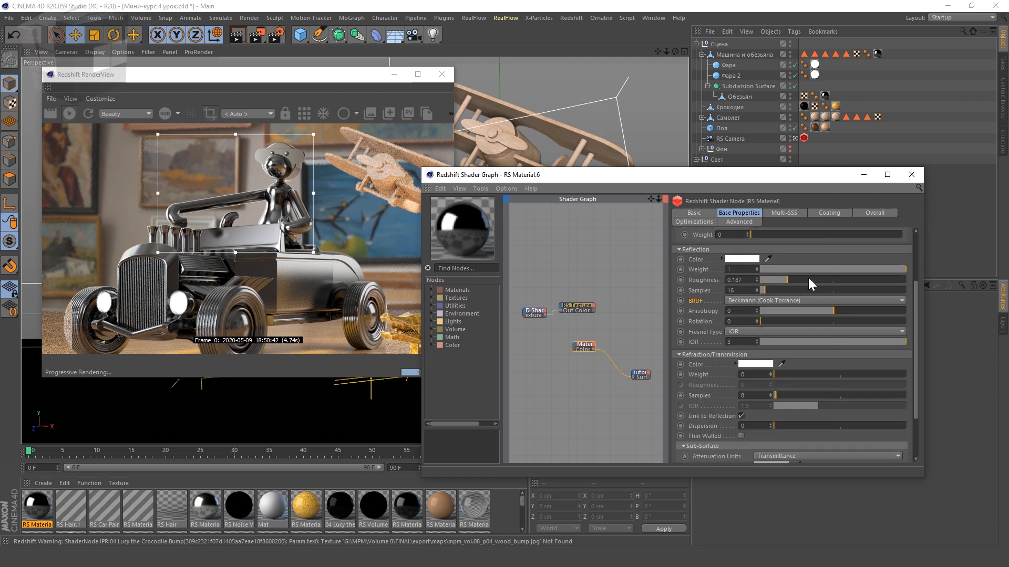
pyautogui.moveTo(812, 276); pyautogui.dragTo(827, 277)
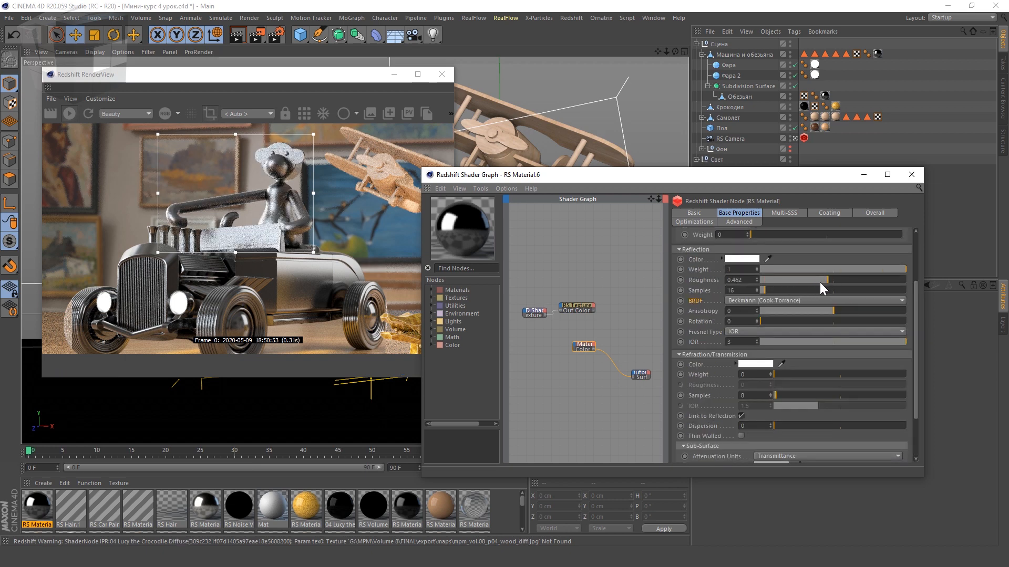
pyautogui.scroll(4, 704, 282)
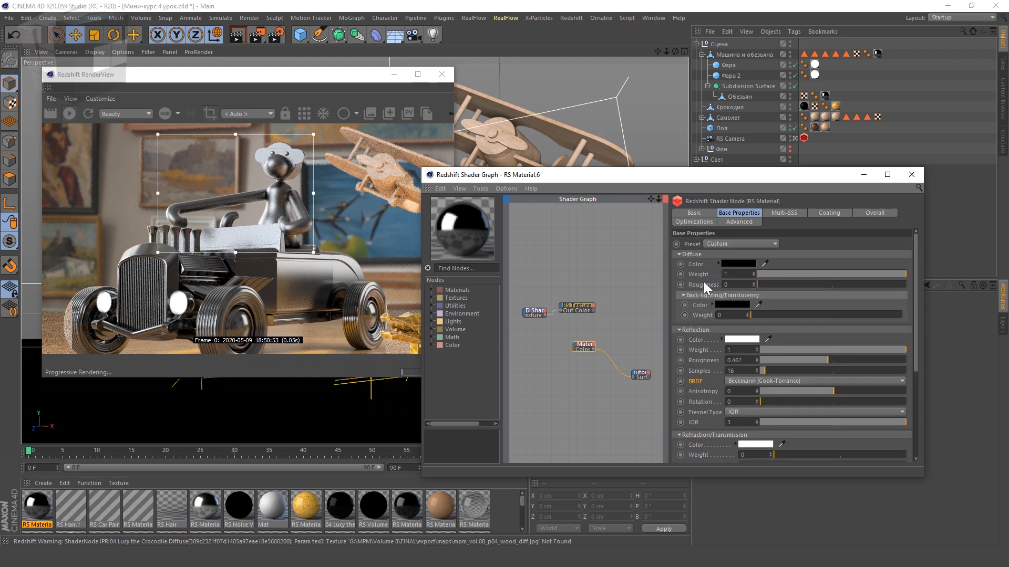
pyautogui.click(739, 262)
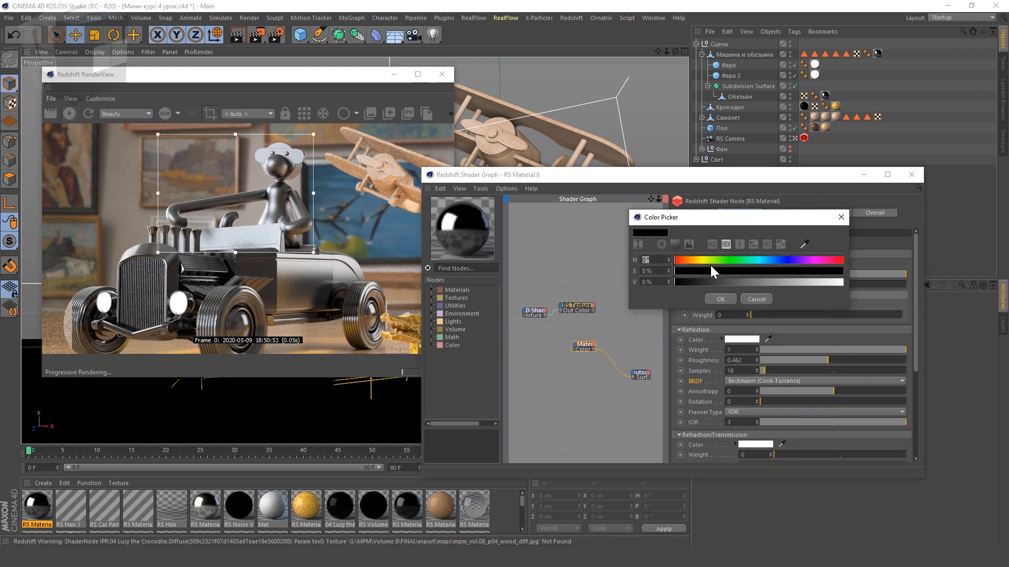
pyautogui.click(691, 260)
pyautogui.moveTo(697, 270); pyautogui.dragTo(840, 271)
pyautogui.click(818, 282)
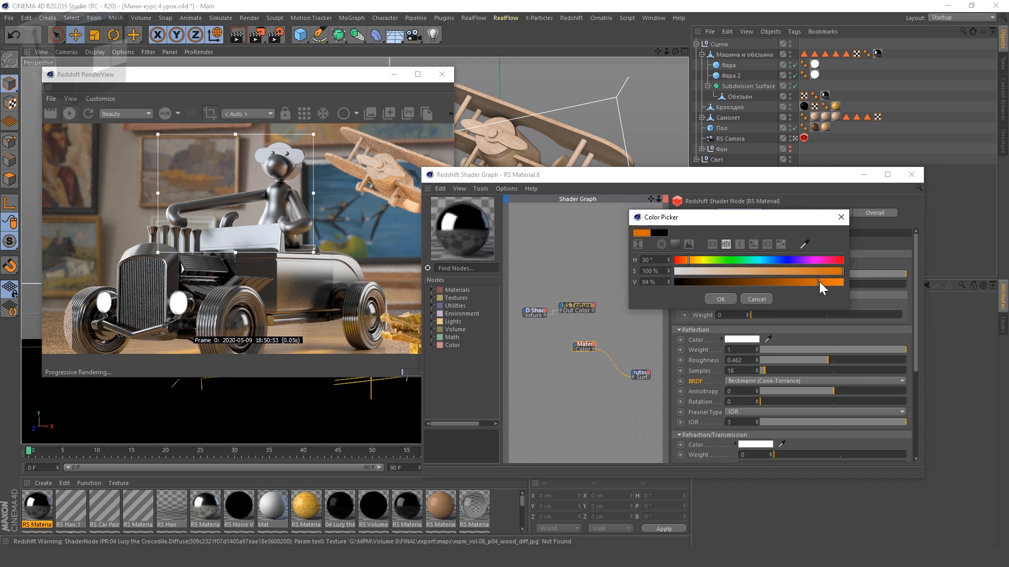
pyautogui.click(723, 299)
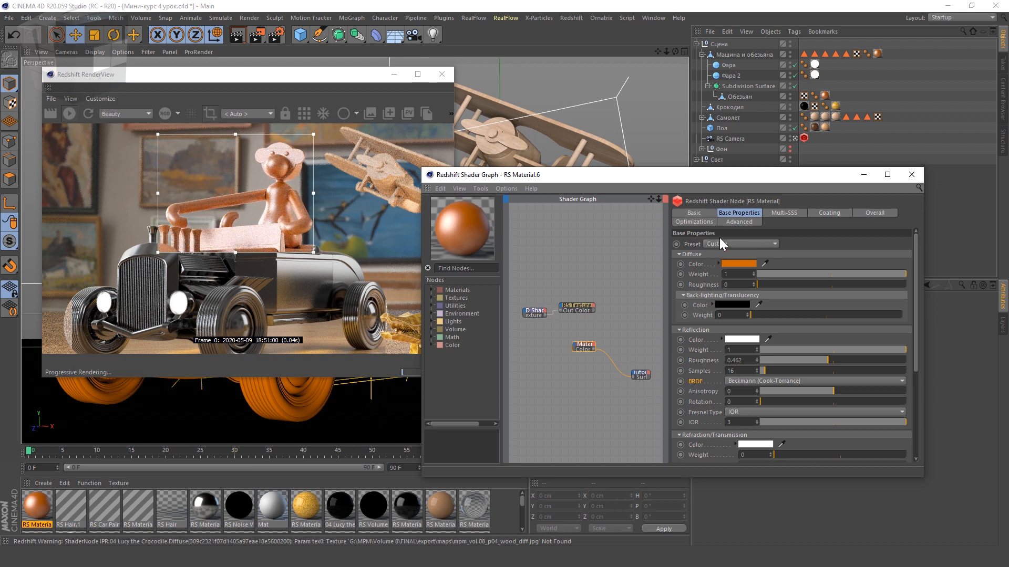
# Step: Darken the orange diffuse color to brown and lower the reflection weight to 0.295
pyautogui.click(735, 263)
pyautogui.moveTo(767, 282); pyautogui.dragTo(743, 286)
pyautogui.click(722, 298)
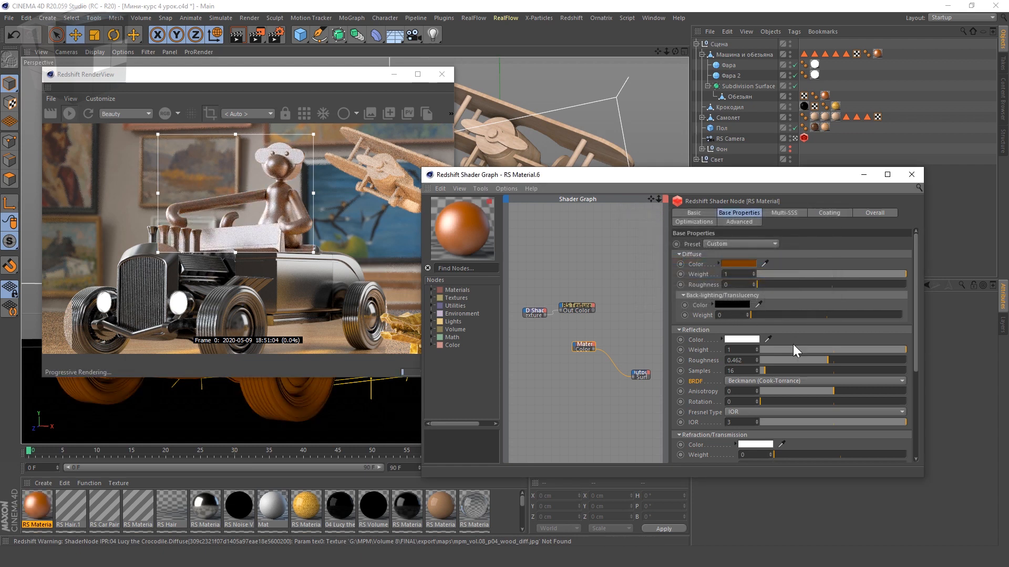
pyautogui.moveTo(860, 351); pyautogui.dragTo(818, 350)
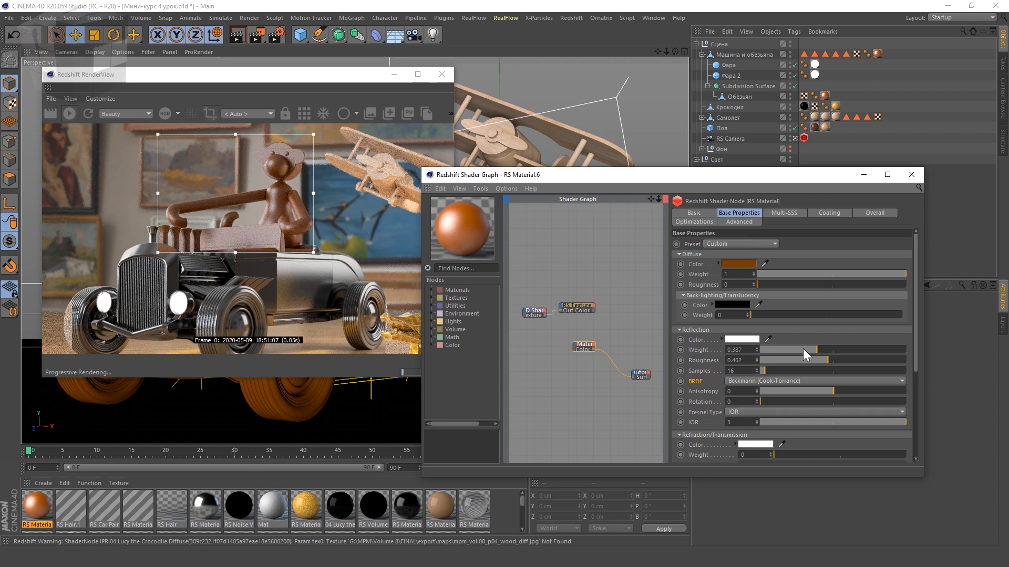
pyautogui.click(803, 349)
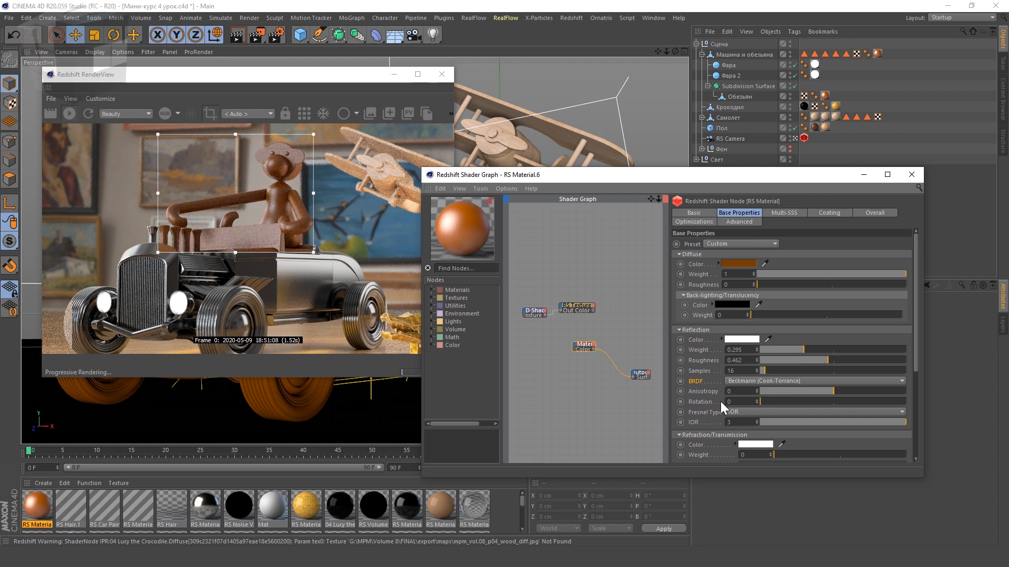
# Step: Set the Sub-Surface Attenuation Units of the RS Material to Extinction
pyautogui.scroll(-5, 704, 370)
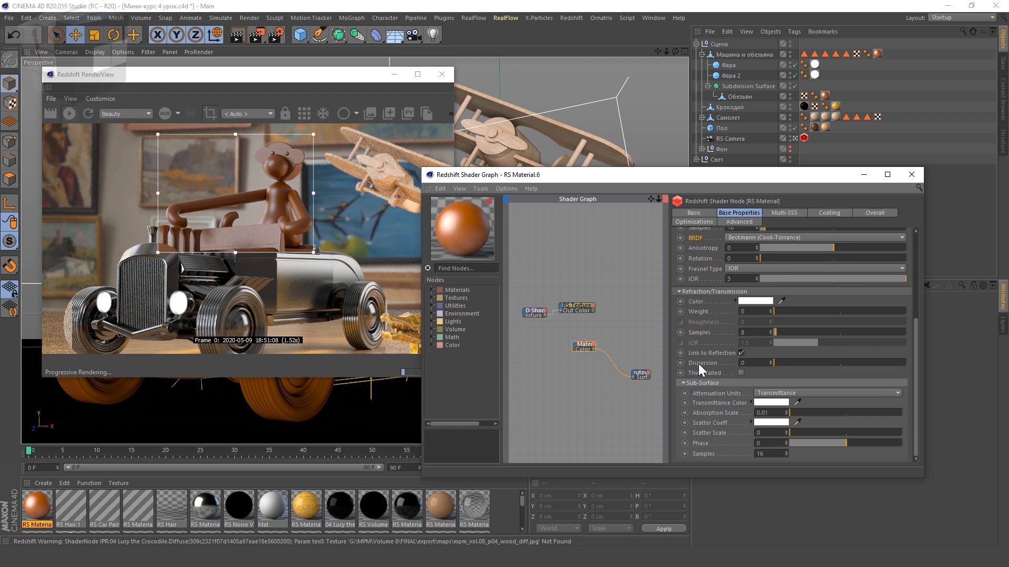
pyautogui.click(799, 393)
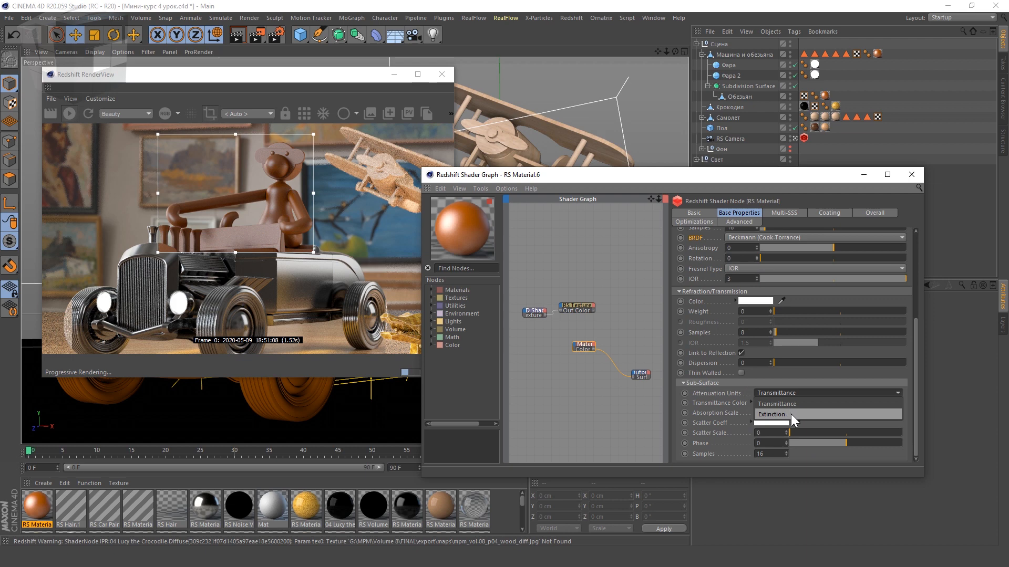
pyautogui.click(790, 414)
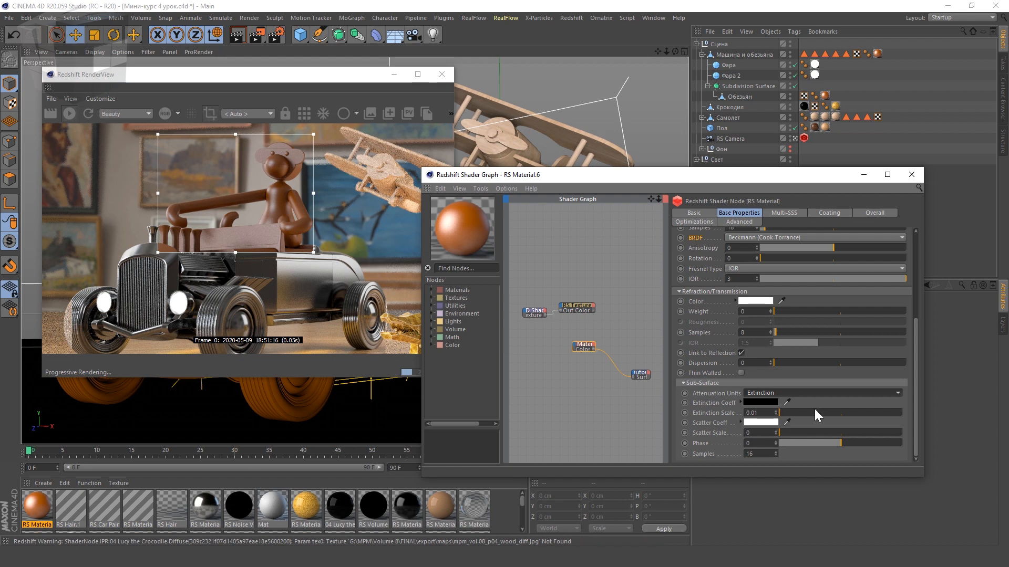
# Step: Set the sub-surface Scatter Scale to about 0.072, the Extinction Scale to 255 and the Phase to about 0.81
pyautogui.moveTo(789, 413); pyautogui.dragTo(913, 408)
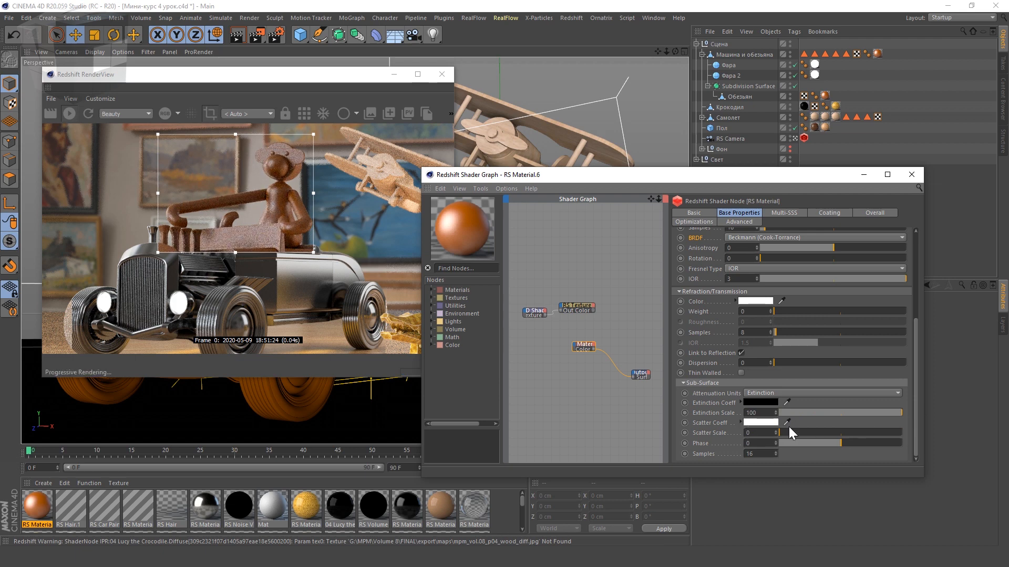
pyautogui.moveTo(784, 431)
pyautogui.mouseDown()
pyautogui.moveTo(794, 430)
pyautogui.moveTo(783, 430)
pyautogui.mouseUp()
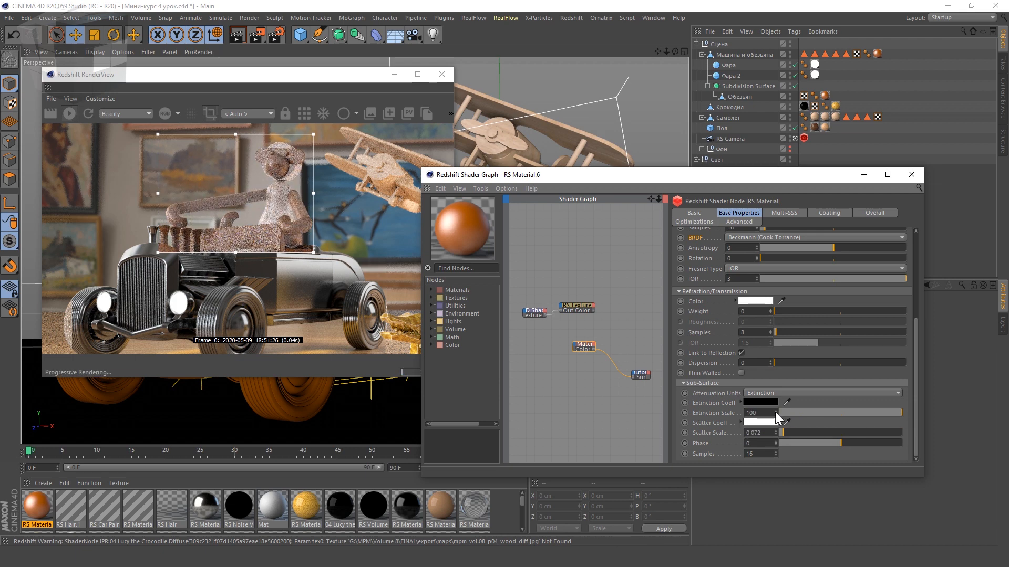
pyautogui.doubleClick(750, 412)
pyautogui.write('255')
pyautogui.press('Return')
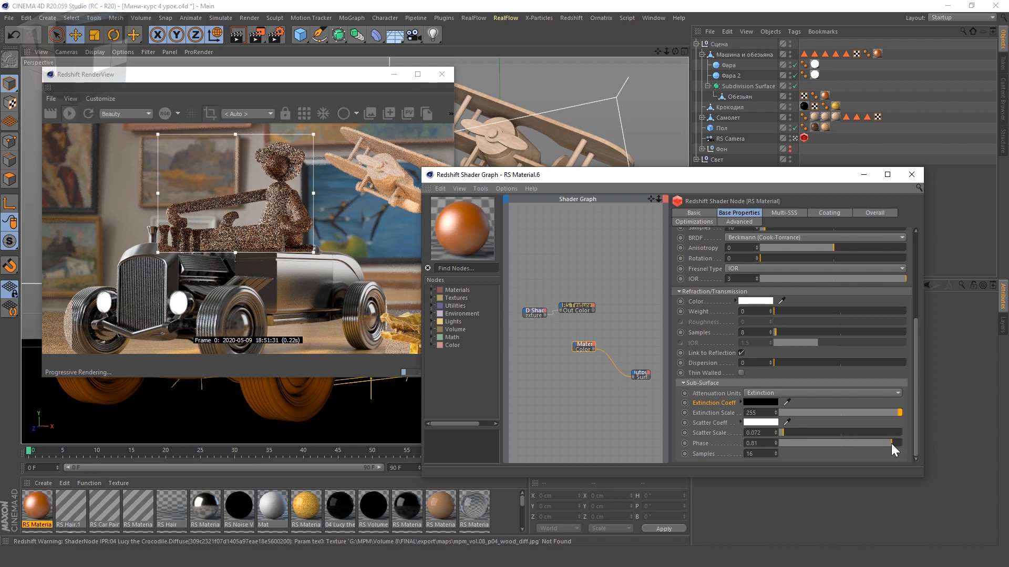
# Step: Set the Scatter Coeff colour to orange with hue 23°, saturation 93% and value 100%, and check the render
pyautogui.click(764, 422)
pyautogui.click(710, 420)
pyautogui.click(857, 432)
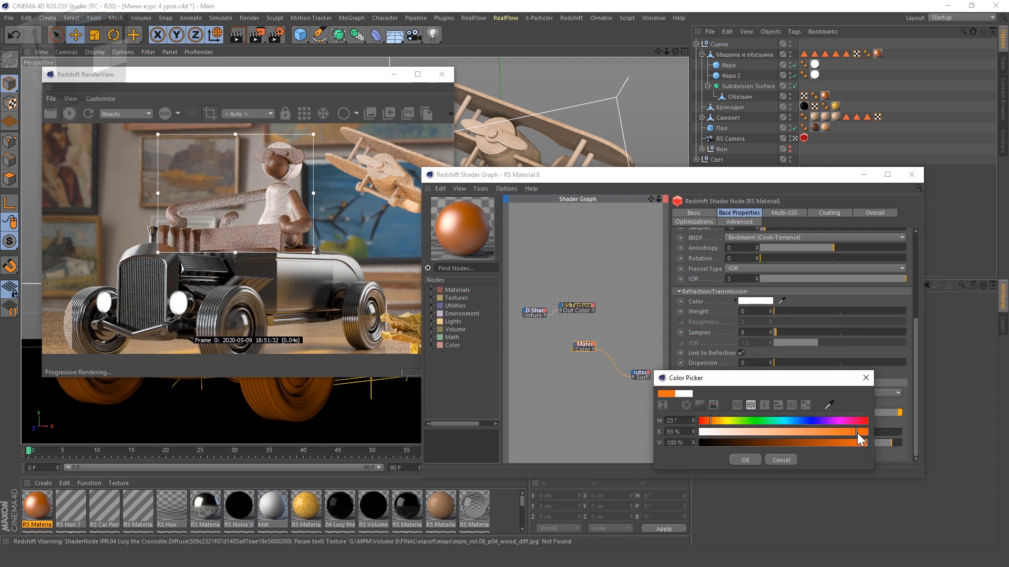
pyautogui.click(745, 459)
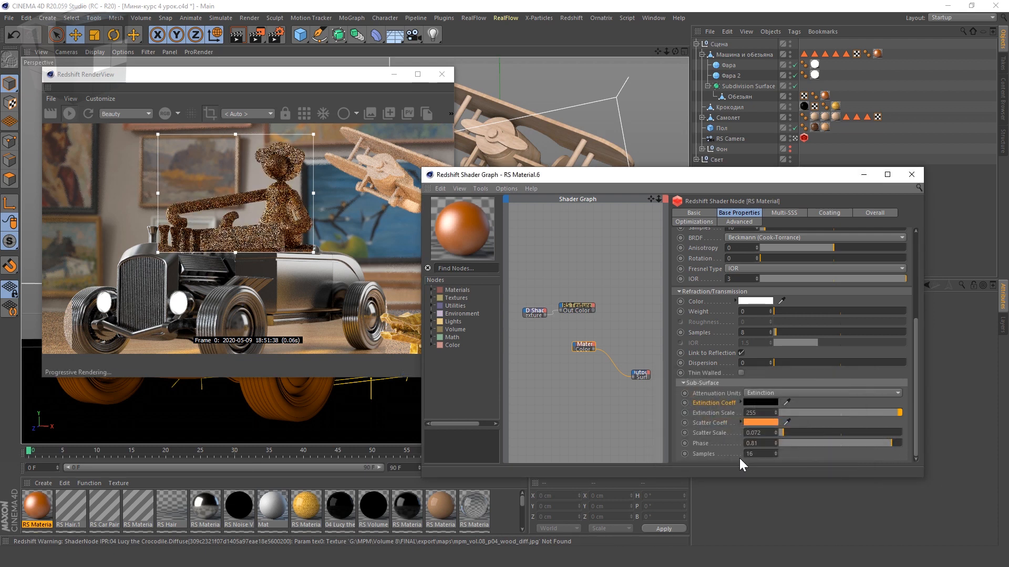
pyautogui.click(333, 121)
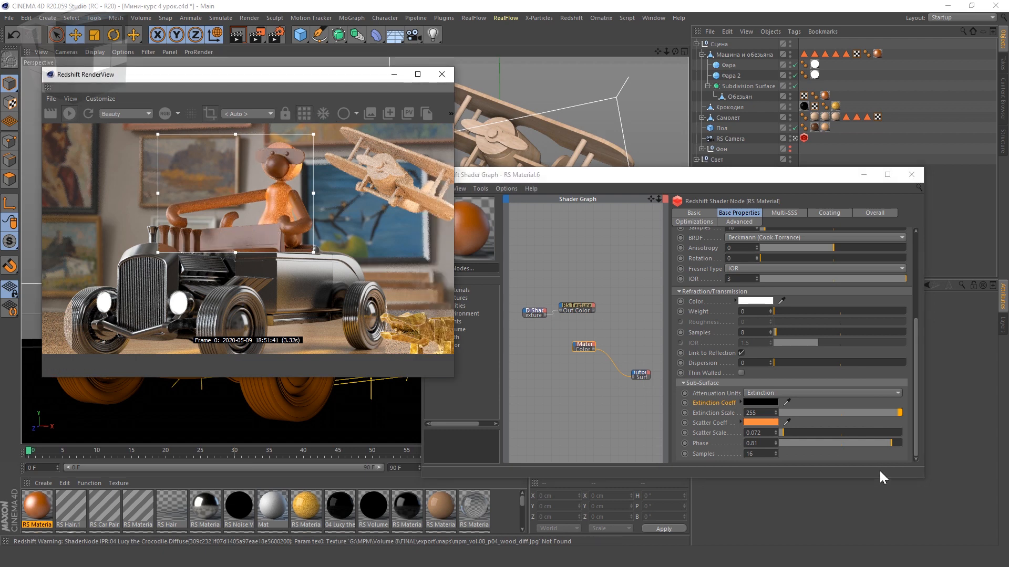
# Step: Try an Extinction Scale of about 29.9 and of 100, and raise the Scatter Scale to about 0.36
pyautogui.moveTo(897, 412); pyautogui.dragTo(815, 414)
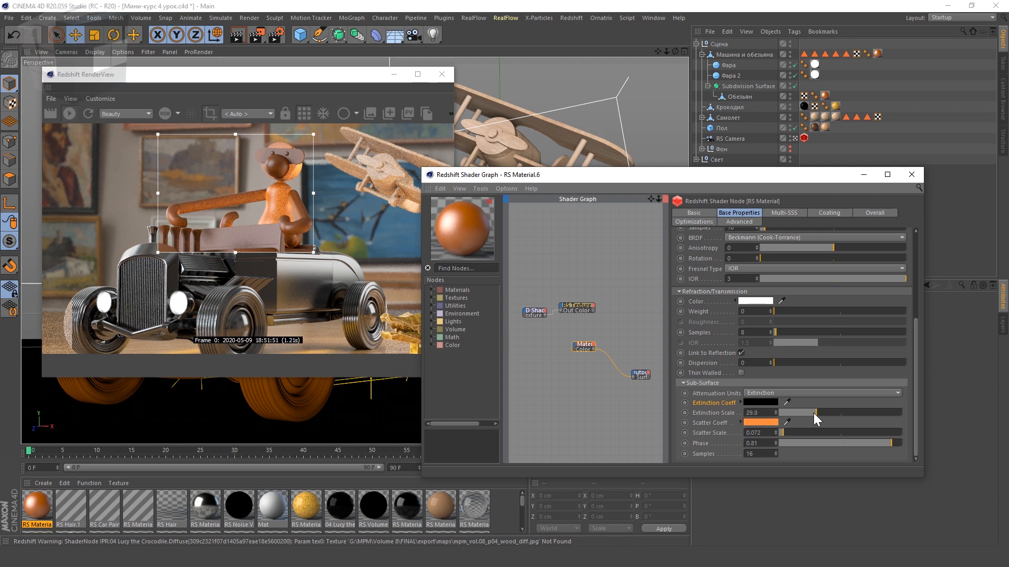
pyautogui.moveTo(788, 412); pyautogui.dragTo(903, 412)
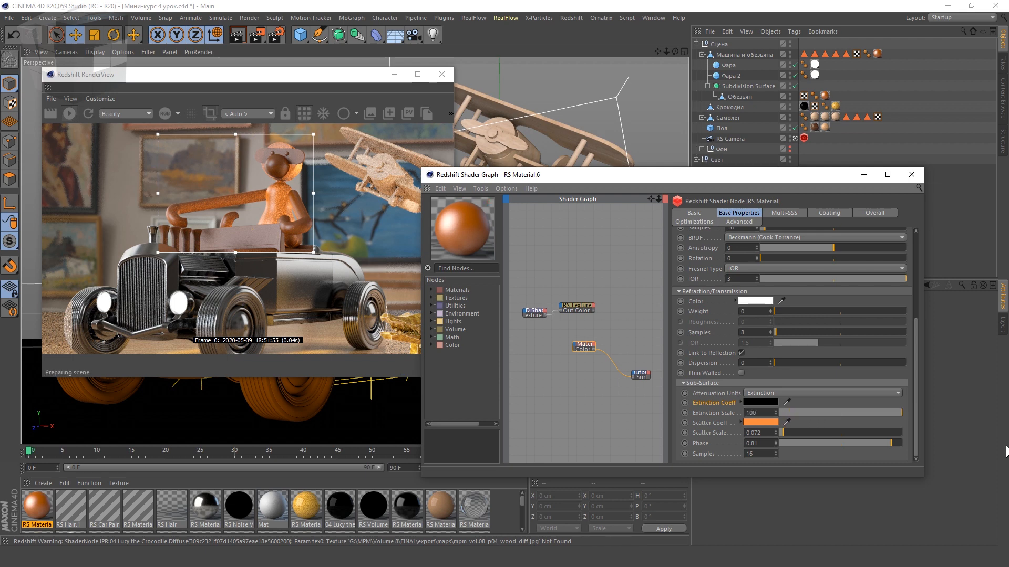
pyautogui.scroll(1, 262, 203)
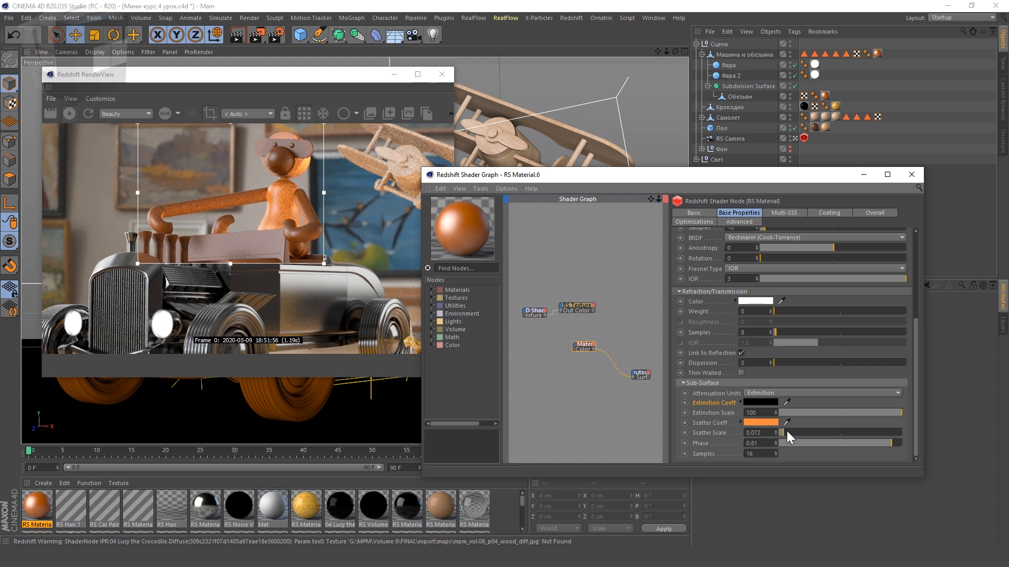
pyautogui.moveTo(786, 432); pyautogui.dragTo(801, 429)
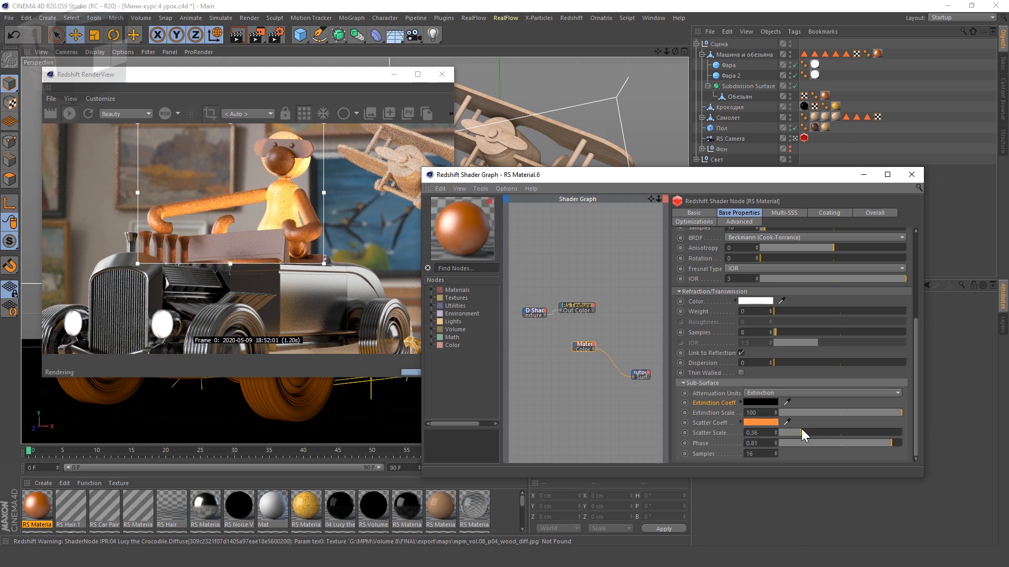
# Step: Make the Extinction Coeff colour slightly lighter than black, with Scatter Scale about 0.114 and Extinction Scale about 6.6
pyautogui.click(760, 402)
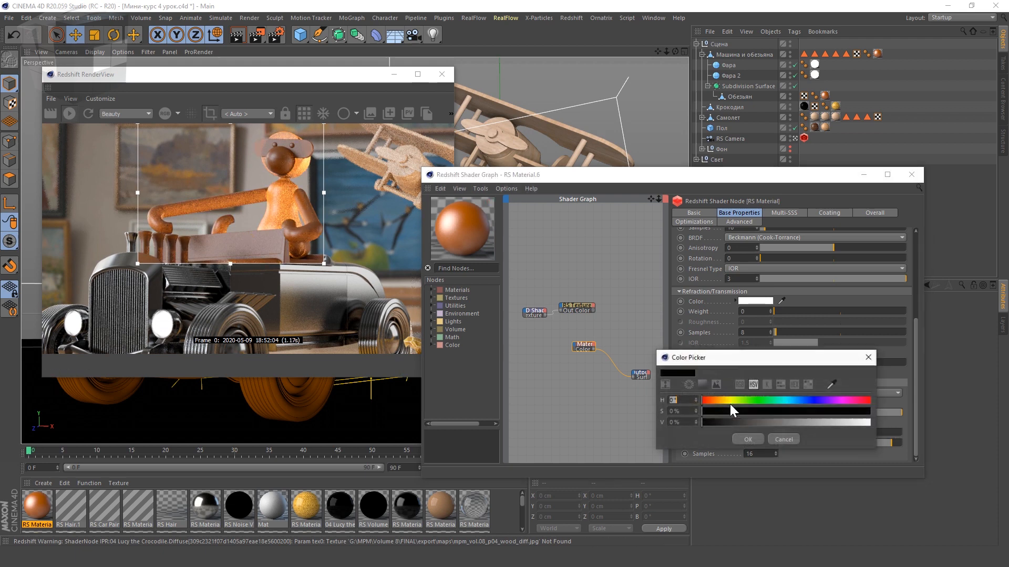
pyautogui.click(739, 439)
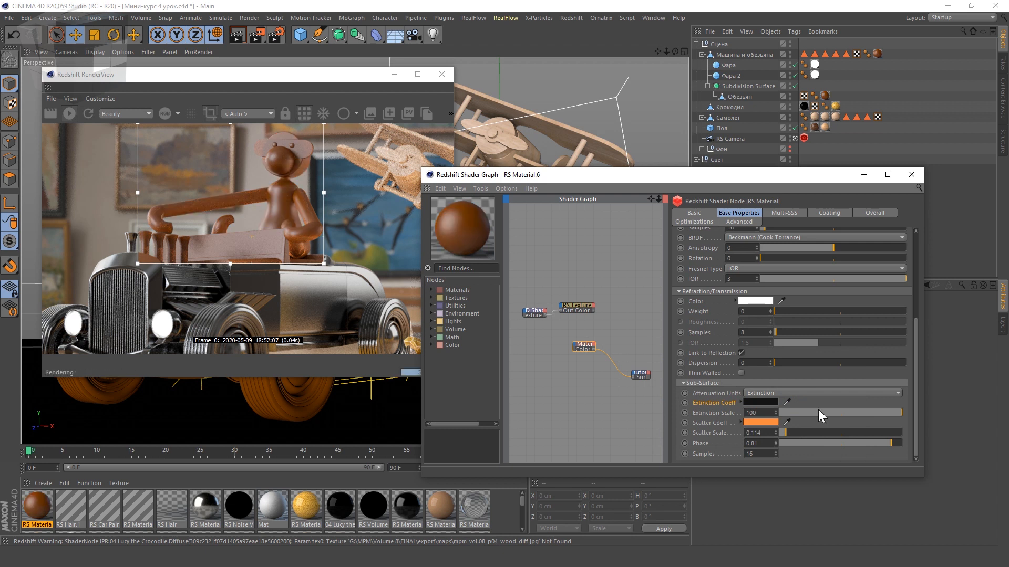
pyautogui.moveTo(818, 412); pyautogui.dragTo(787, 413)
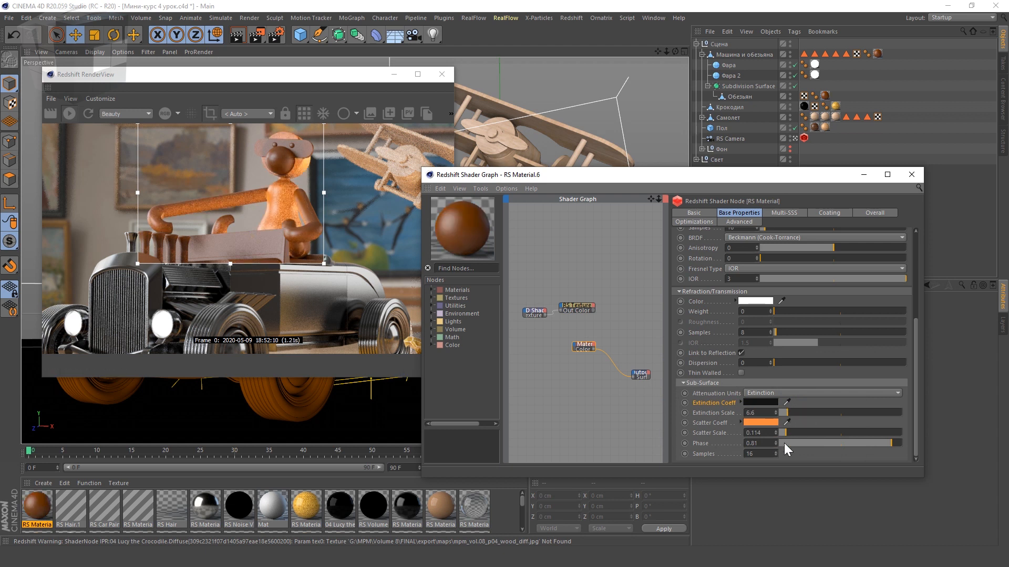
# Step: Set the sub-surface Phase to about 0.912 and raise the Scatter Scale to about 0.6
pyautogui.moveTo(849, 443); pyautogui.dragTo(807, 443)
pyautogui.moveTo(778, 174); pyautogui.dragTo(747, 117)
pyautogui.click(697, 159)
pyautogui.click(696, 159)
pyautogui.moveTo(825, 387); pyautogui.dragTo(878, 388)
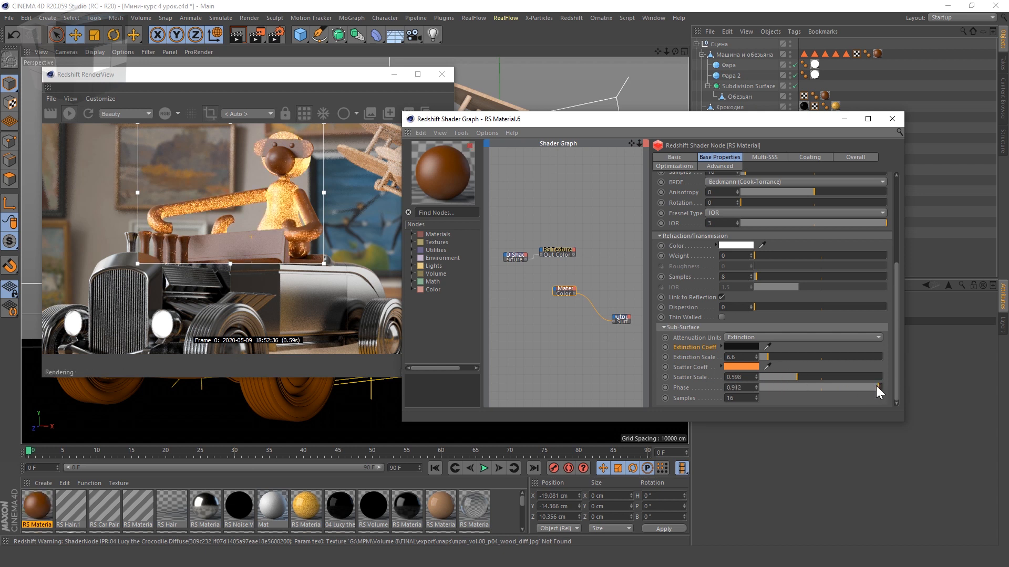
# Step: Look through the material's Multi-SSS, Coating, Overall, Optimizations and Advanced settings
pyautogui.click(763, 157)
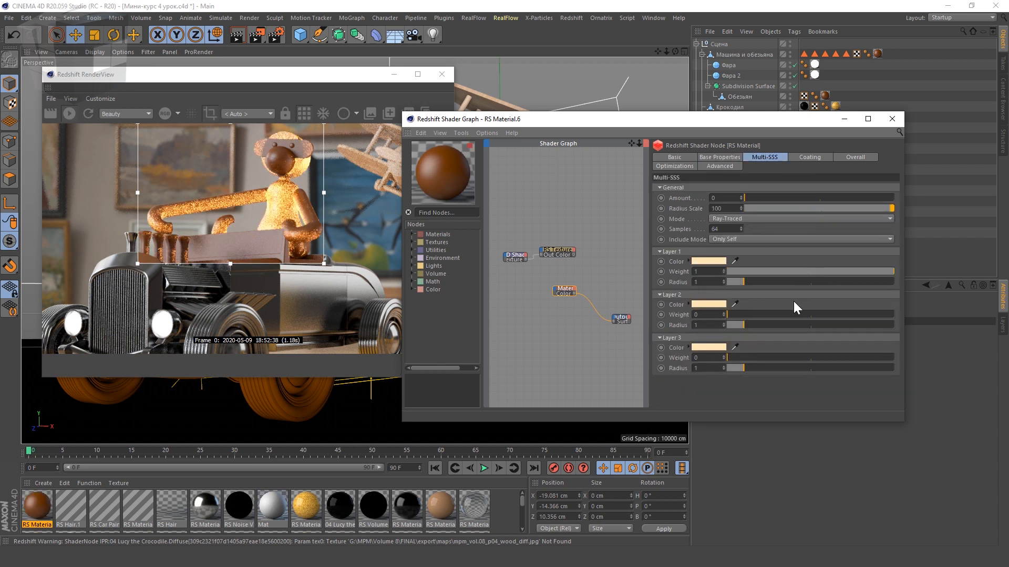
pyautogui.click(819, 157)
pyautogui.click(851, 157)
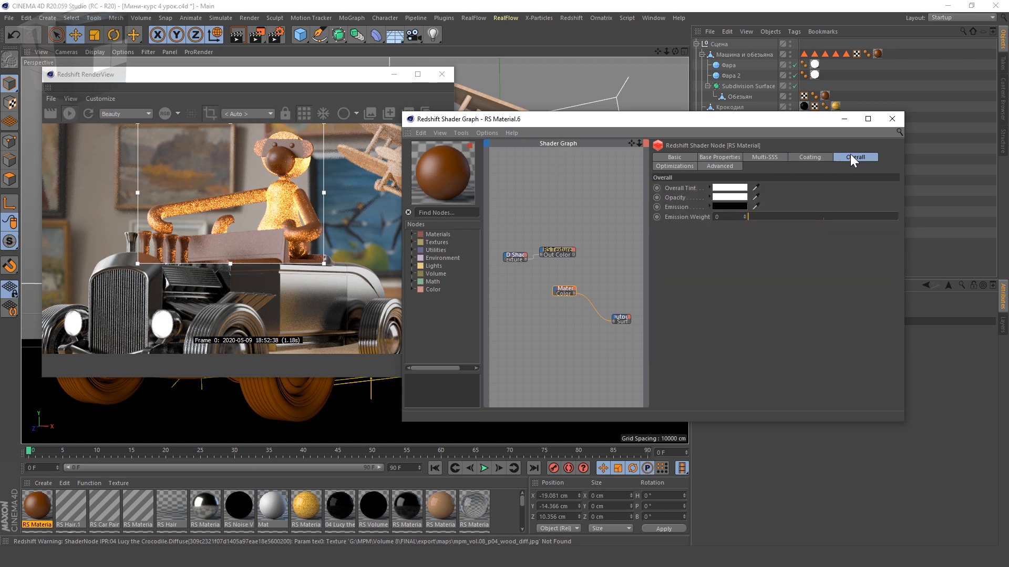
pyautogui.click(670, 166)
pyautogui.click(720, 167)
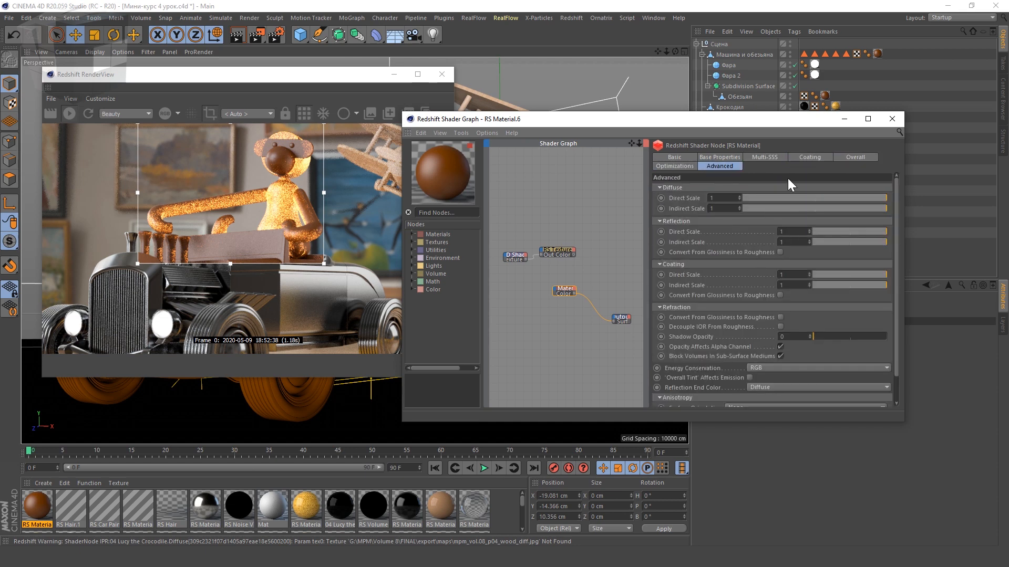
# Step: Set the Diffuse colour to light orange (26°, 45%, 100%) and Multi-SSS to Amount 1, Point-Based mode, Radius Scale 9
pyautogui.click(764, 158)
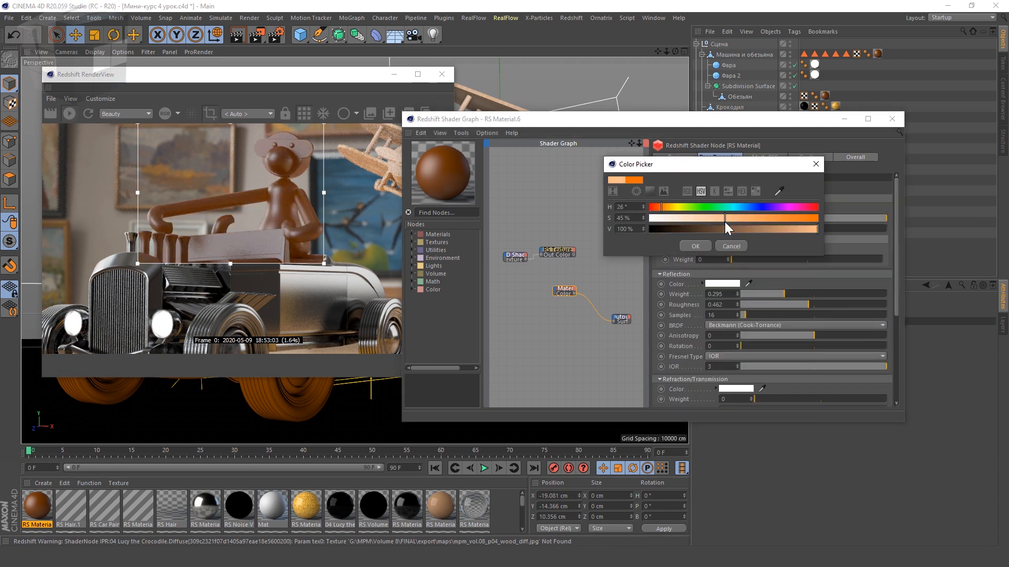
pyautogui.click(721, 157)
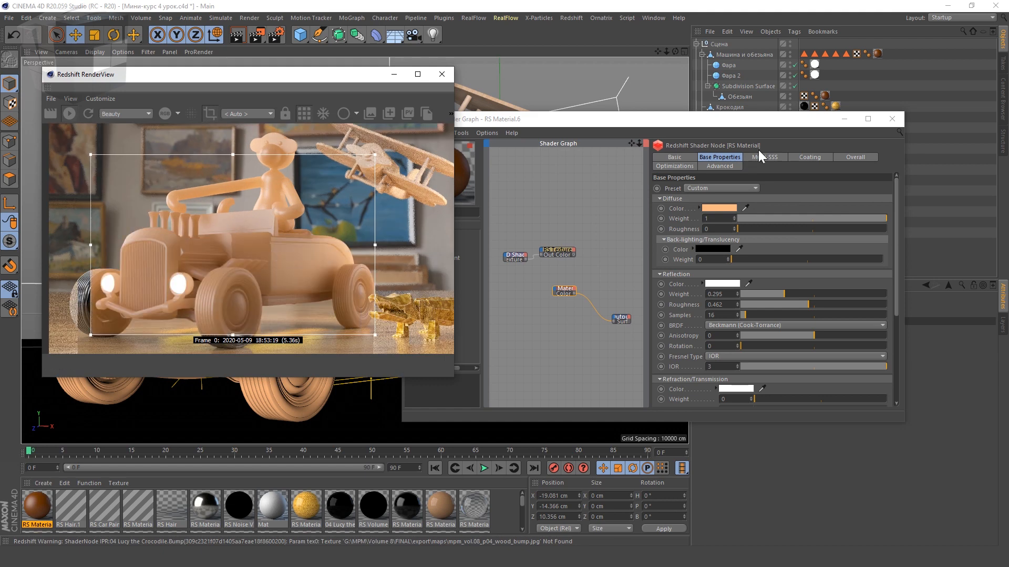
pyautogui.click(762, 157)
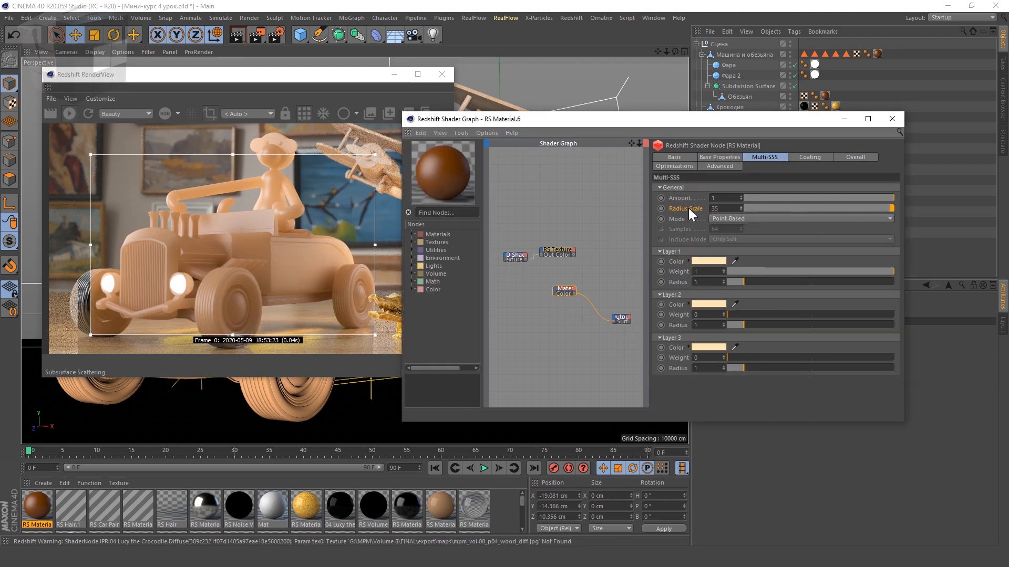
pyautogui.click(686, 208)
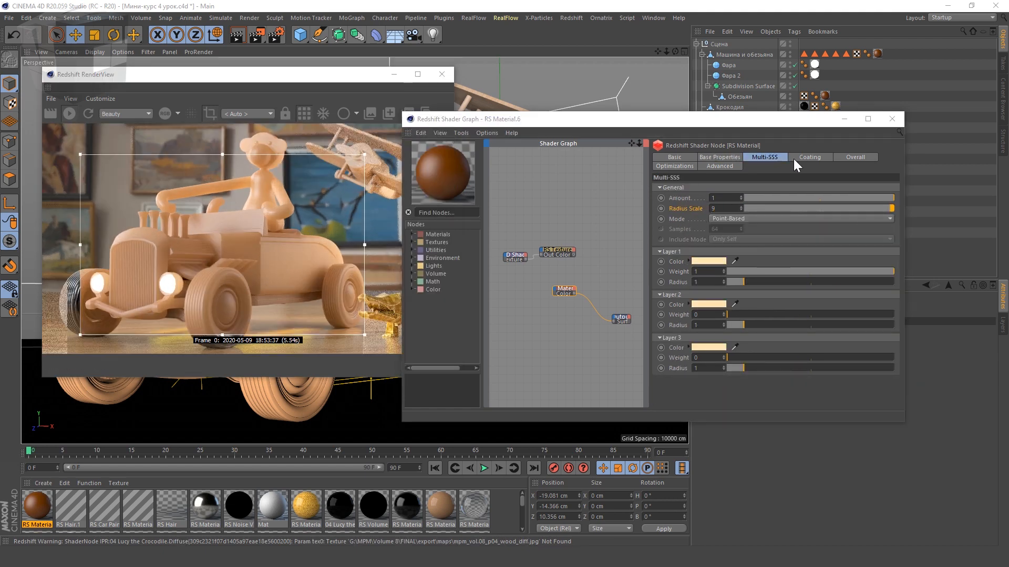
# Step: Set the material's Coating Weight to 1 and inspect the glossy layer on the car in the render
pyautogui.click(806, 157)
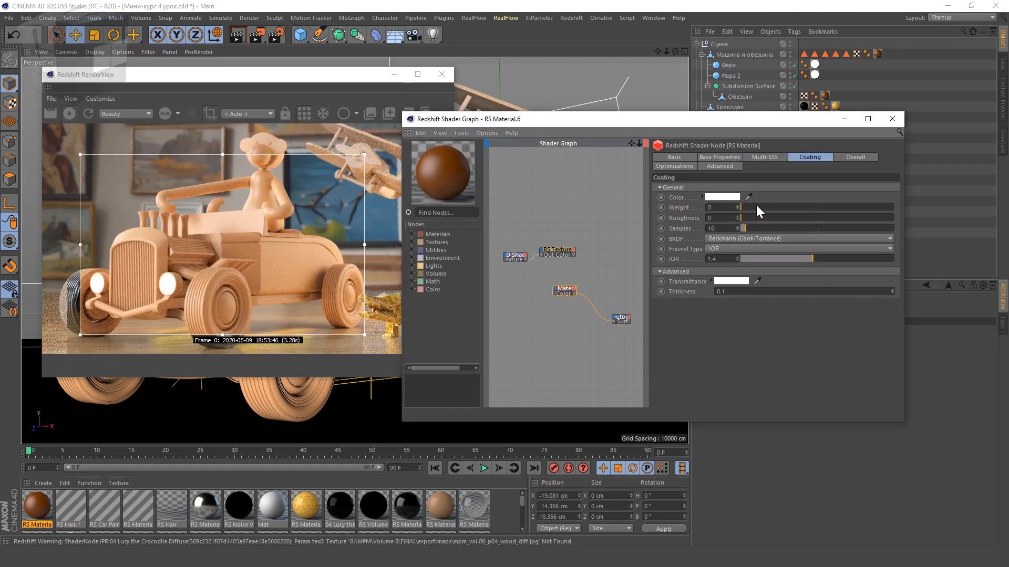
pyautogui.moveTo(751, 206); pyautogui.dragTo(963, 211)
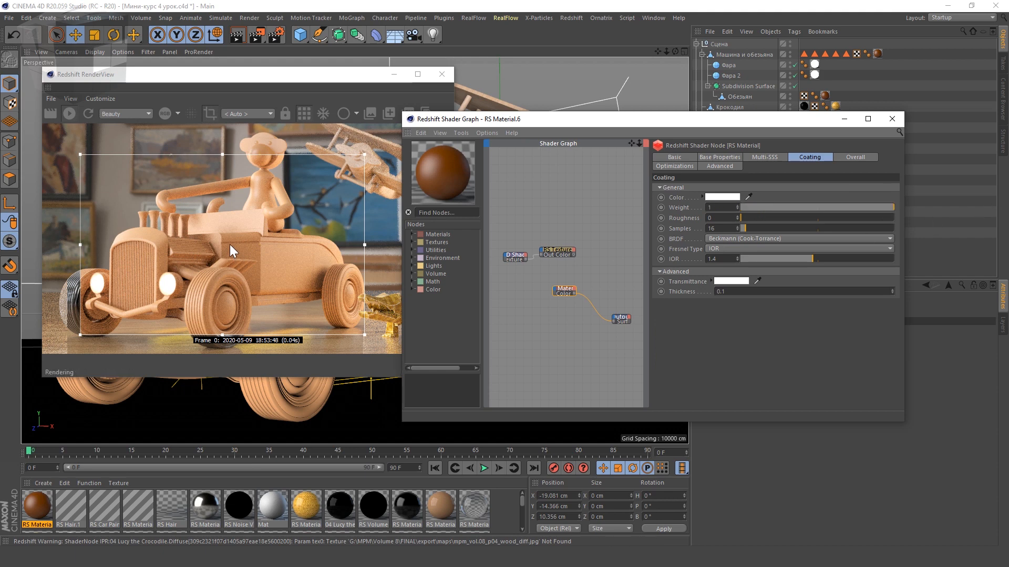
pyautogui.scroll(2, 241, 250)
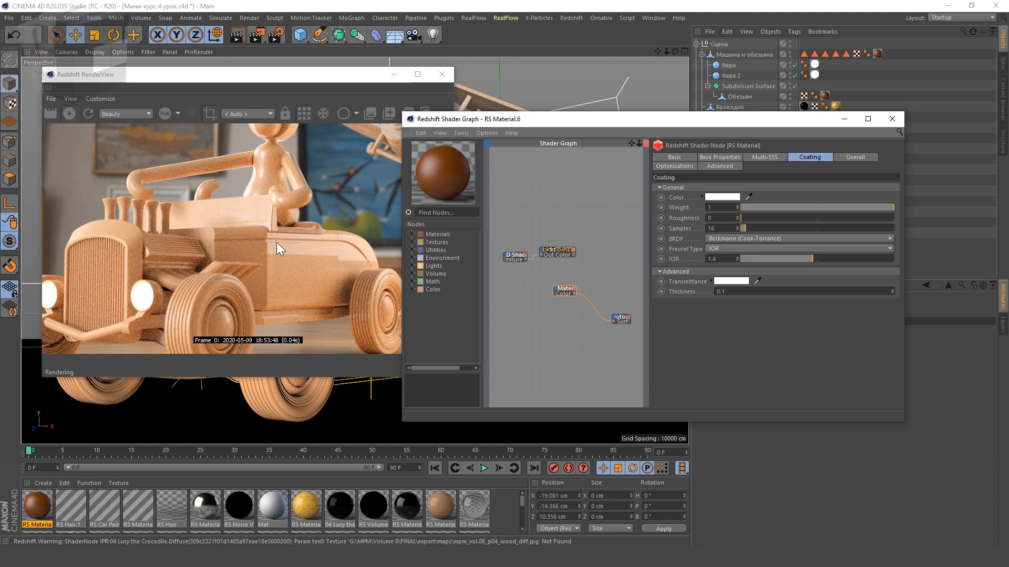
pyautogui.scroll(-2, 275, 242)
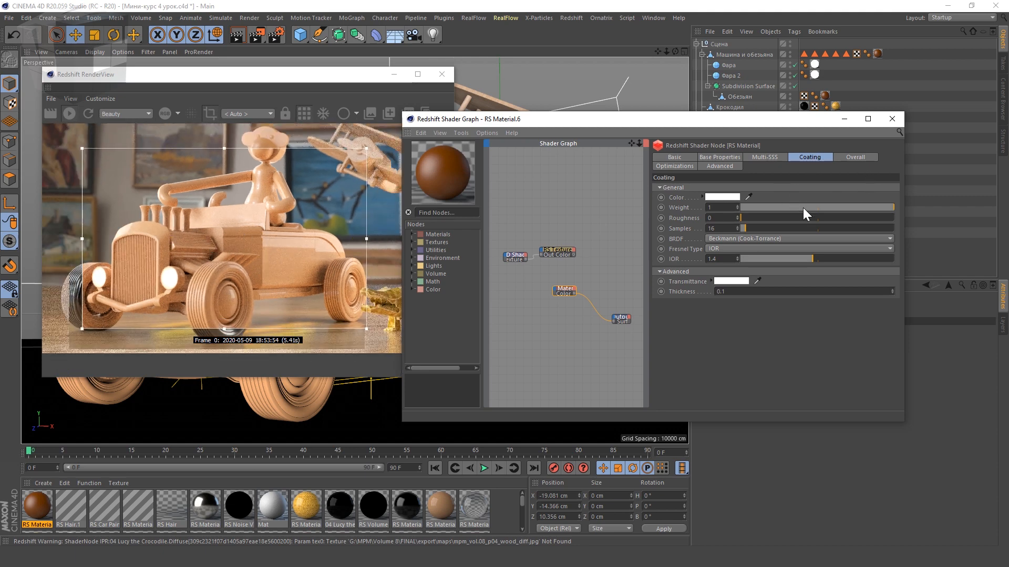
# Step: Review the material's Overall, Optimizations and Advanced settings, and return to its Base Properties
pyautogui.click(861, 158)
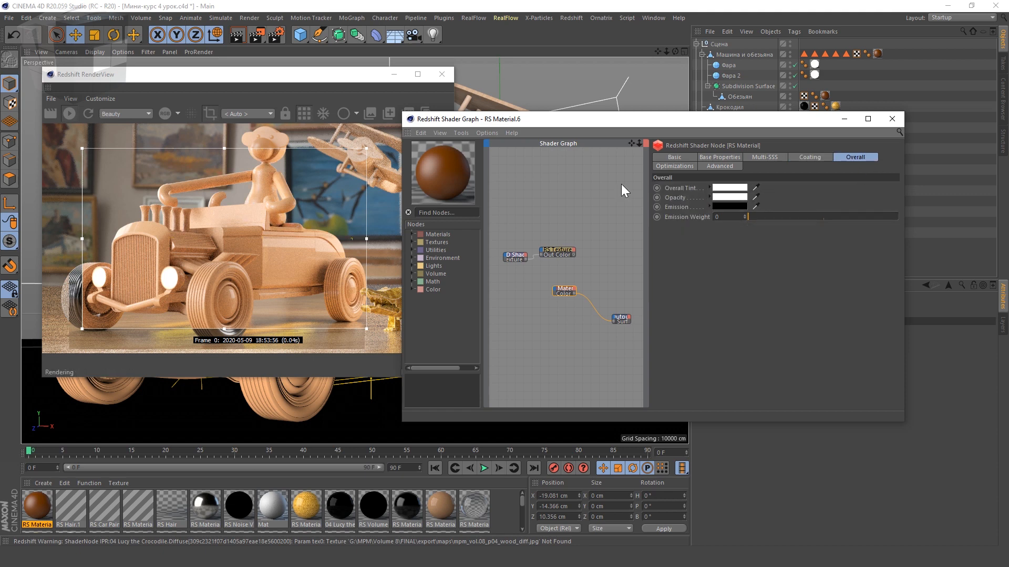
pyautogui.click(675, 165)
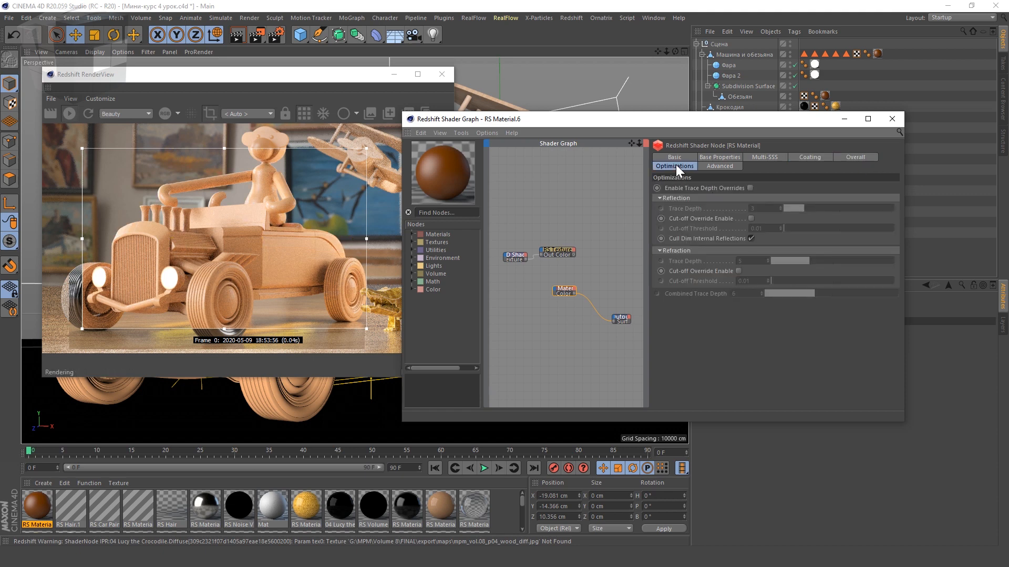
pyautogui.click(720, 167)
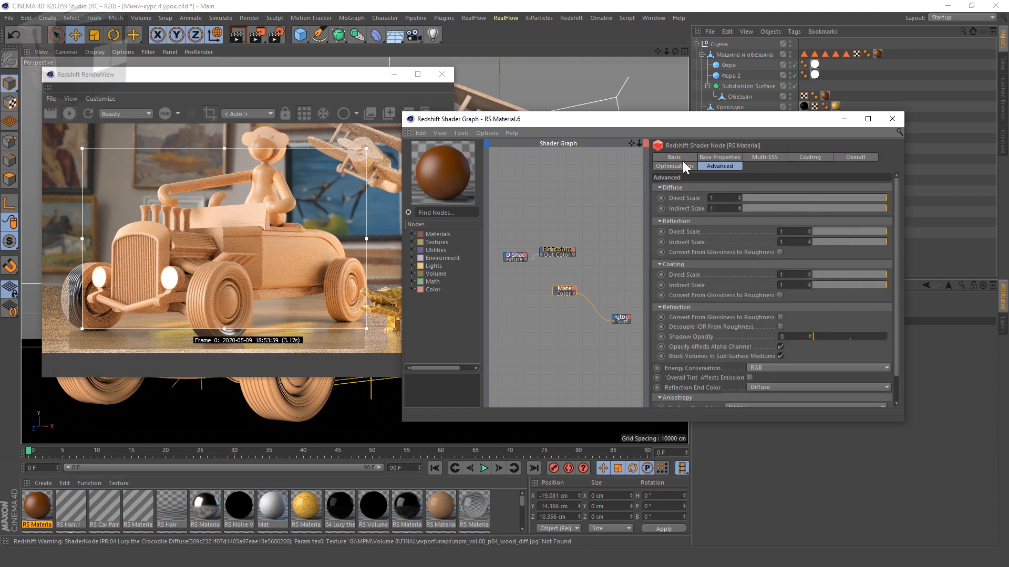
pyautogui.click(719, 155)
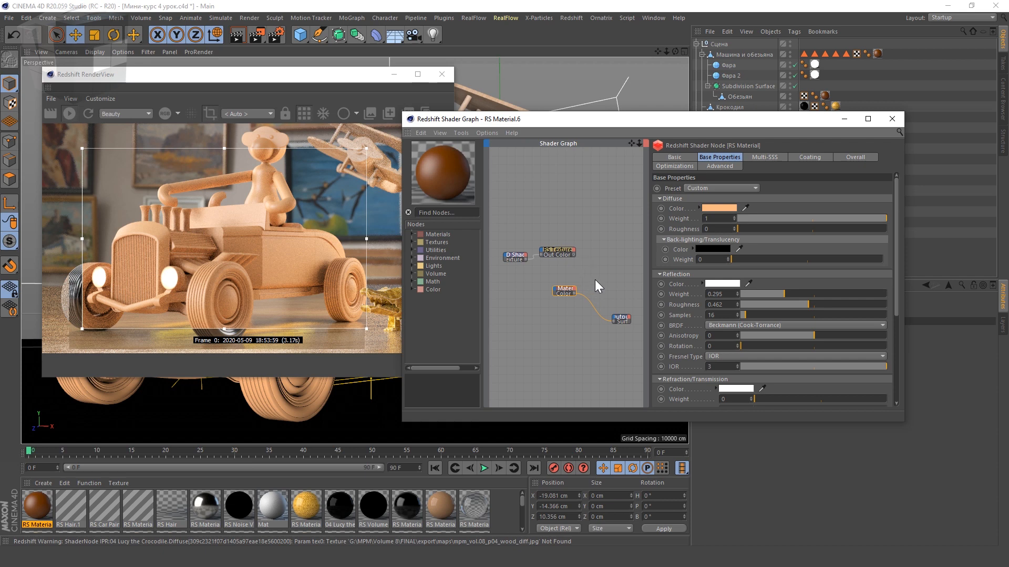
# Step: Move the C4D Shader and RS Texture nodes together so they line up beside the RS Material node
pyautogui.moveTo(595, 280); pyautogui.dragTo(502, 242)
pyautogui.moveTo(546, 252); pyautogui.dragTo(507, 278)
pyautogui.scroll(-3, 587, 255)
pyautogui.scroll(4, 569, 269)
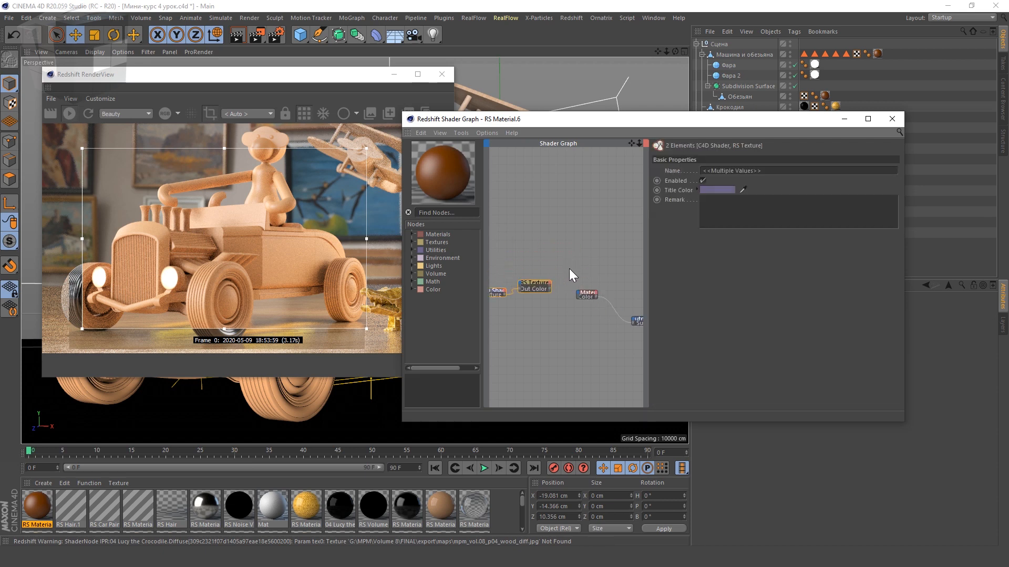
pyautogui.scroll(-3, 580, 273)
# Step: Inspect the RS Material node and its connection to the Output node, including the Output node's properties
pyautogui.click(588, 293)
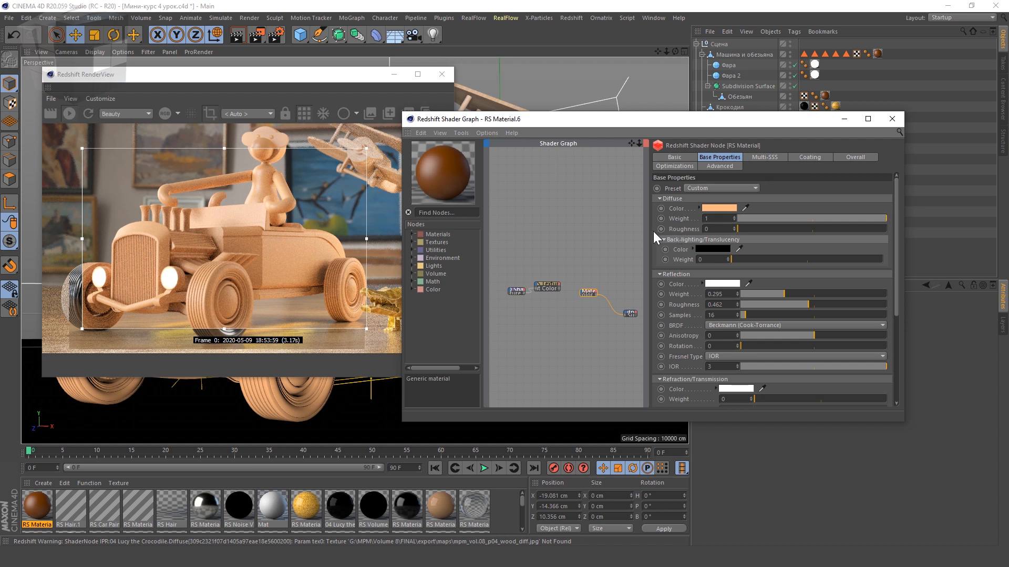
pyautogui.scroll(2, 575, 288)
pyautogui.click(569, 265)
pyautogui.click(568, 264)
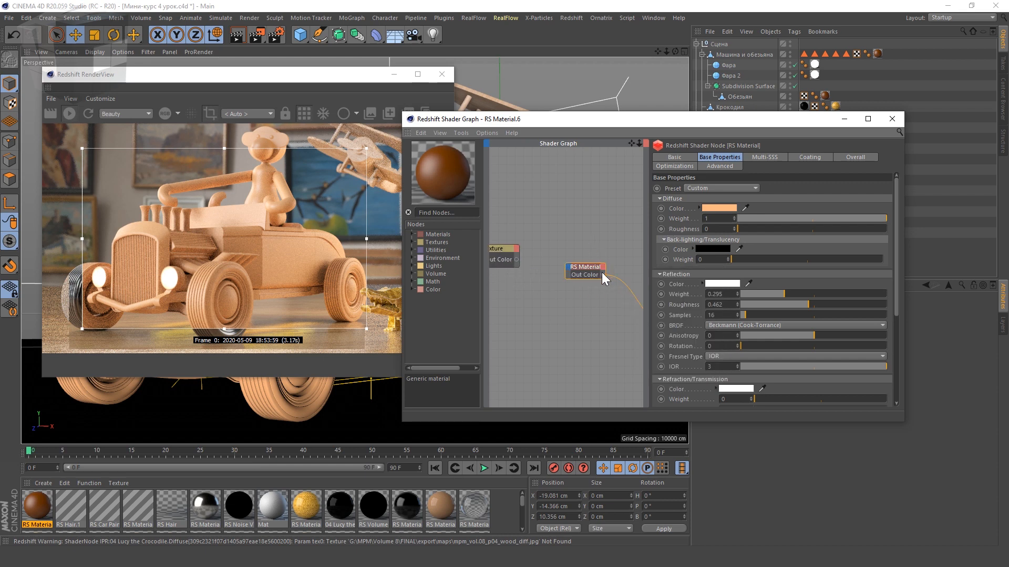
pyautogui.click(603, 267)
pyautogui.click(568, 266)
pyautogui.scroll(-2, 550, 212)
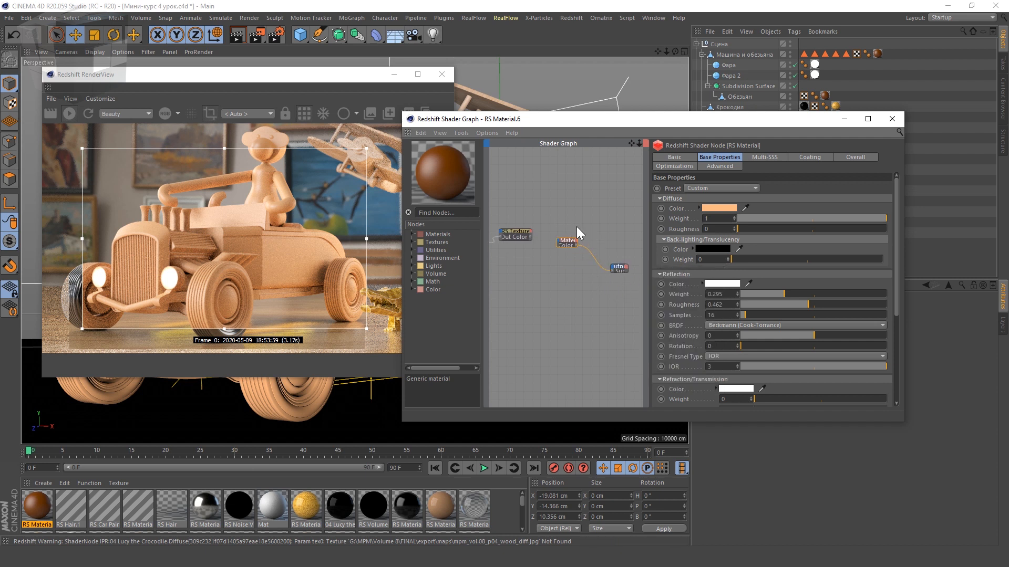
pyautogui.scroll(1, 577, 230)
pyautogui.scroll(1, 631, 299)
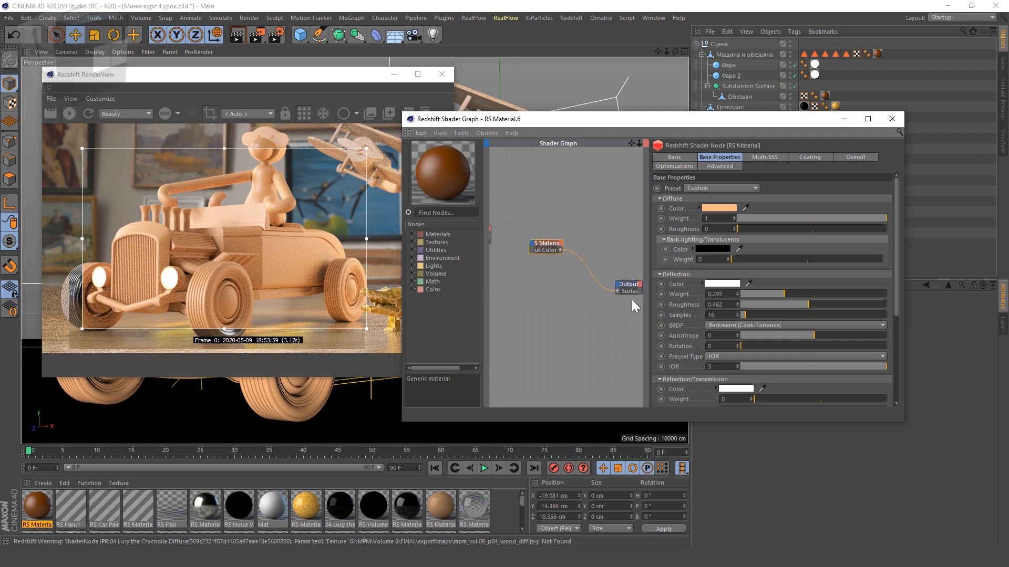
pyautogui.click(629, 289)
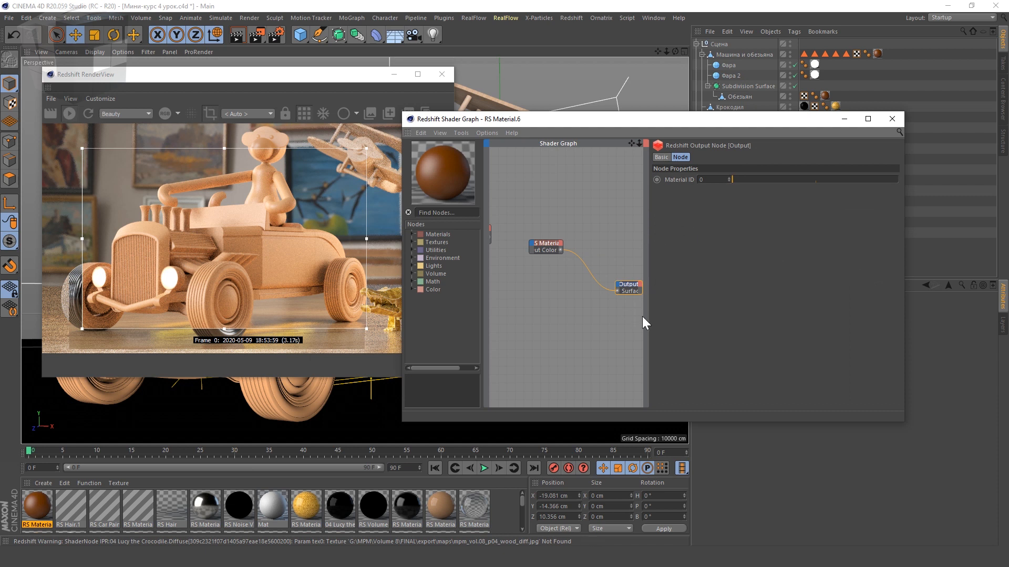
pyautogui.click(605, 329)
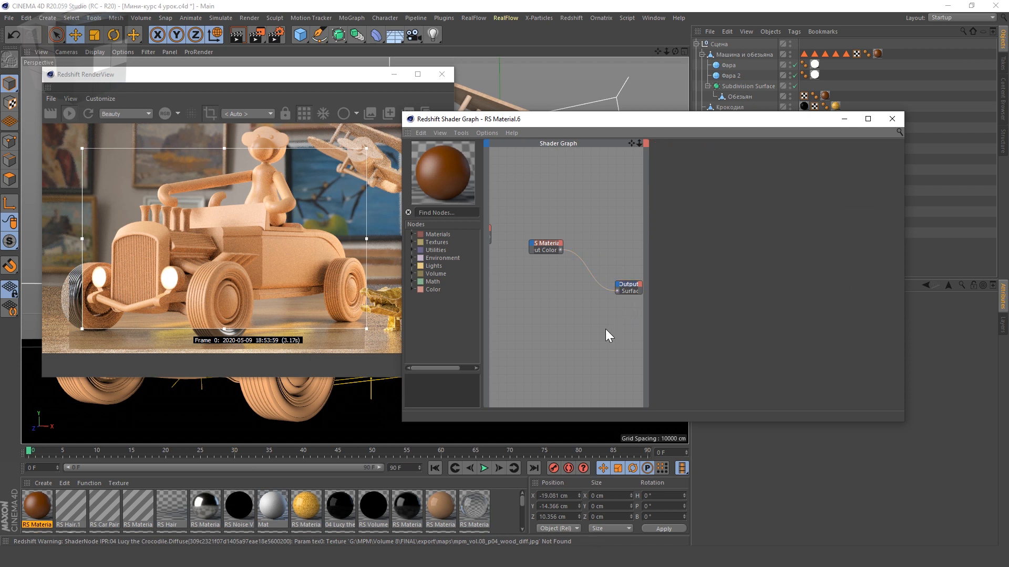
# Step: Compare the RS Material node's available input ports with its Base Properties, down to the Refraction/Transmission colour
pyautogui.click(533, 243)
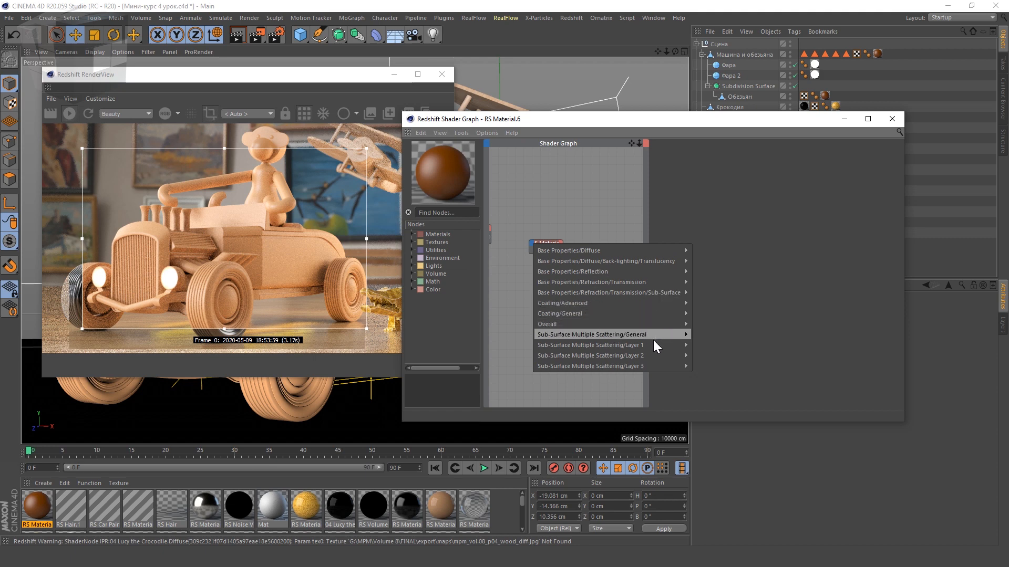
pyautogui.click(546, 244)
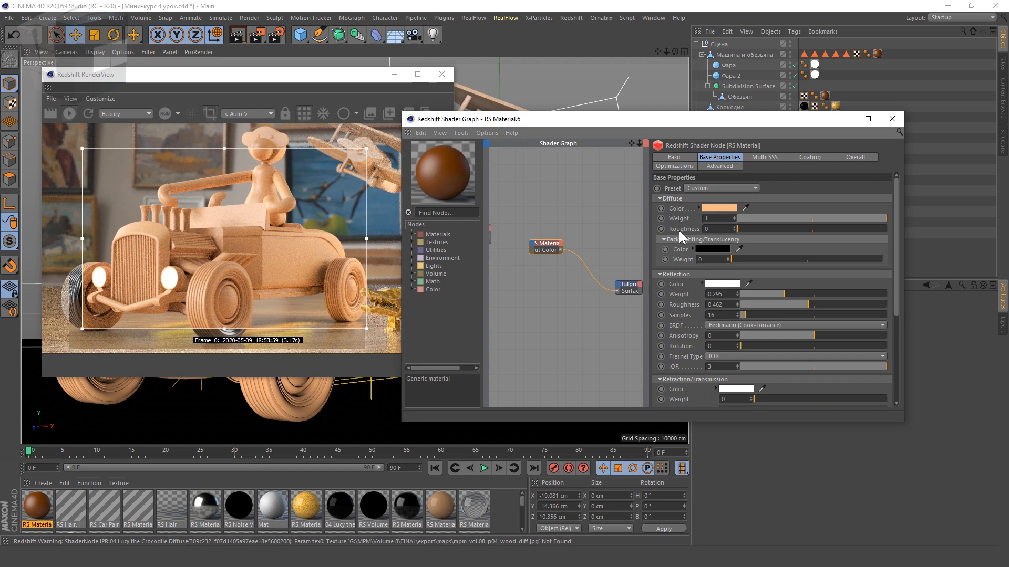
pyautogui.scroll(-5, 679, 346)
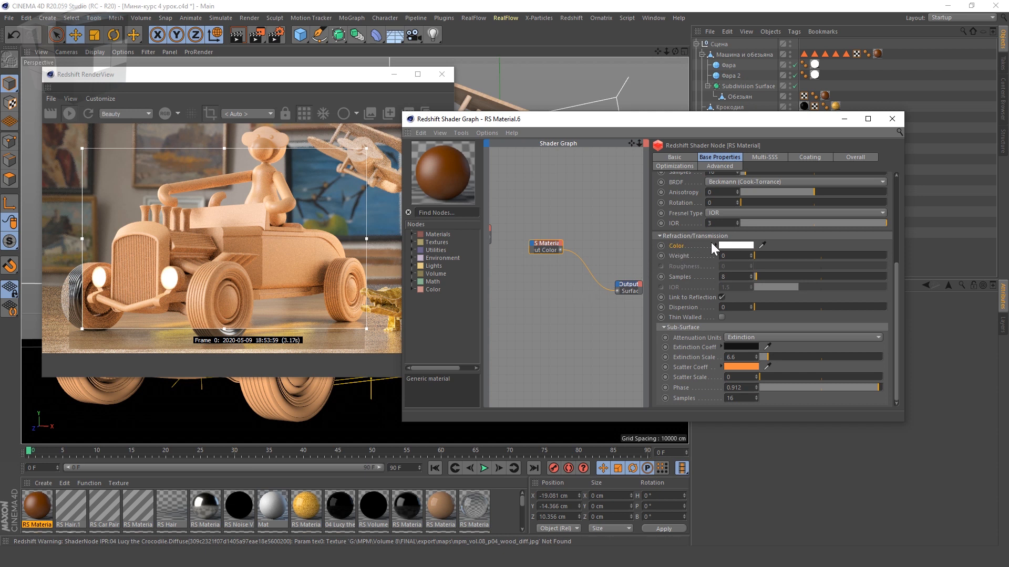
pyautogui.scroll(-2, 565, 286)
pyautogui.scroll(1, 547, 254)
pyautogui.click(542, 253)
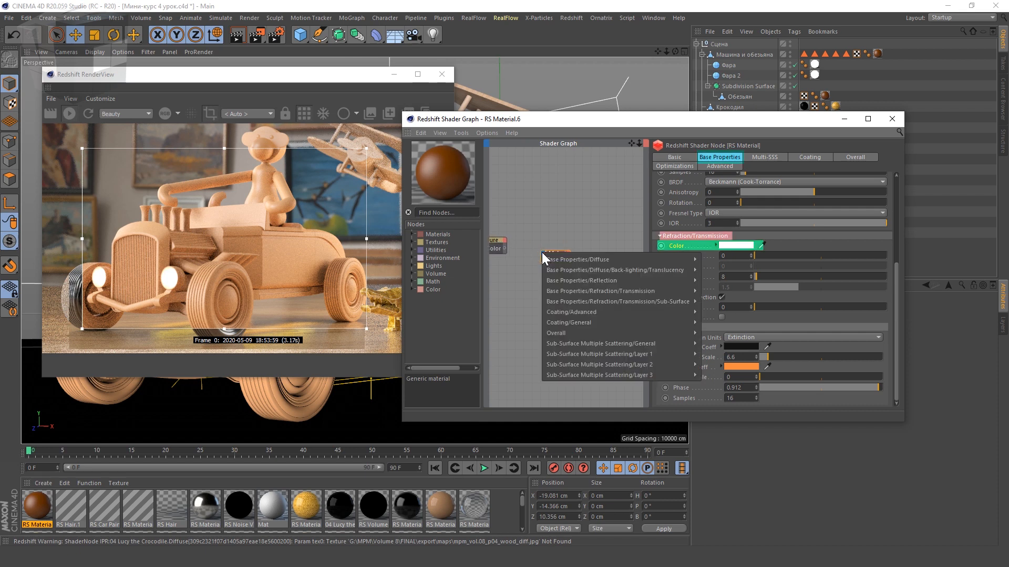
pyautogui.moveTo(573, 258)
pyautogui.moveTo(589, 292)
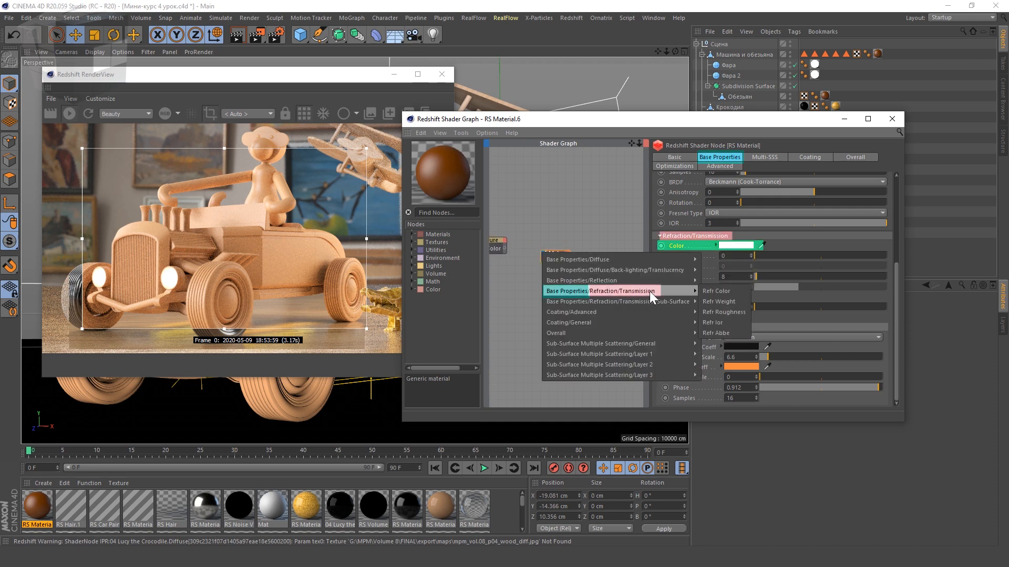
pyautogui.click(724, 292)
# Step: Open the C4D Shader node's Noise shader for editing and move the Shader Graph window clear of its properties
pyautogui.click(540, 279)
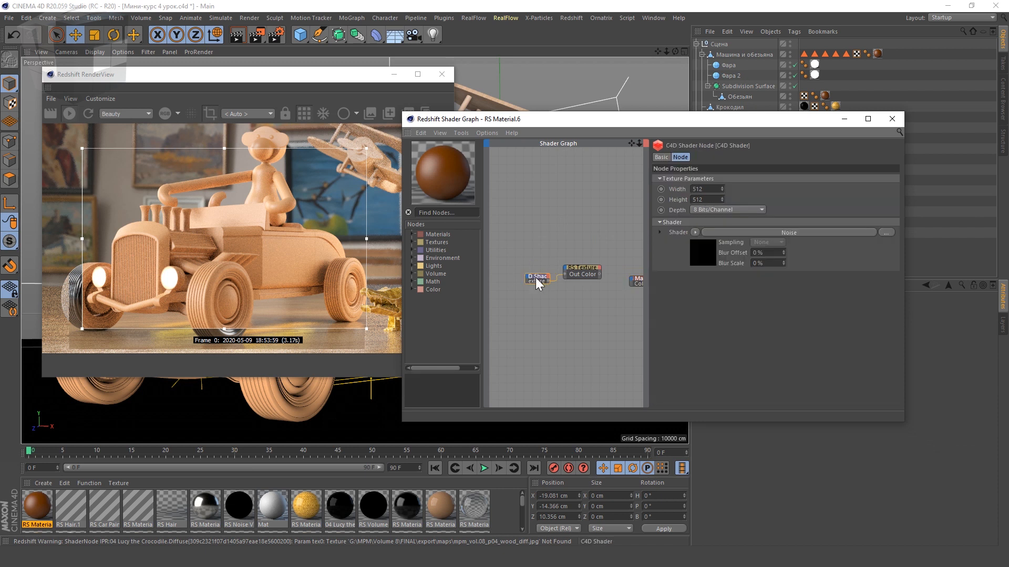
pyautogui.scroll(4, 532, 291)
pyautogui.scroll(-3, 504, 308)
pyautogui.scroll(2, 505, 309)
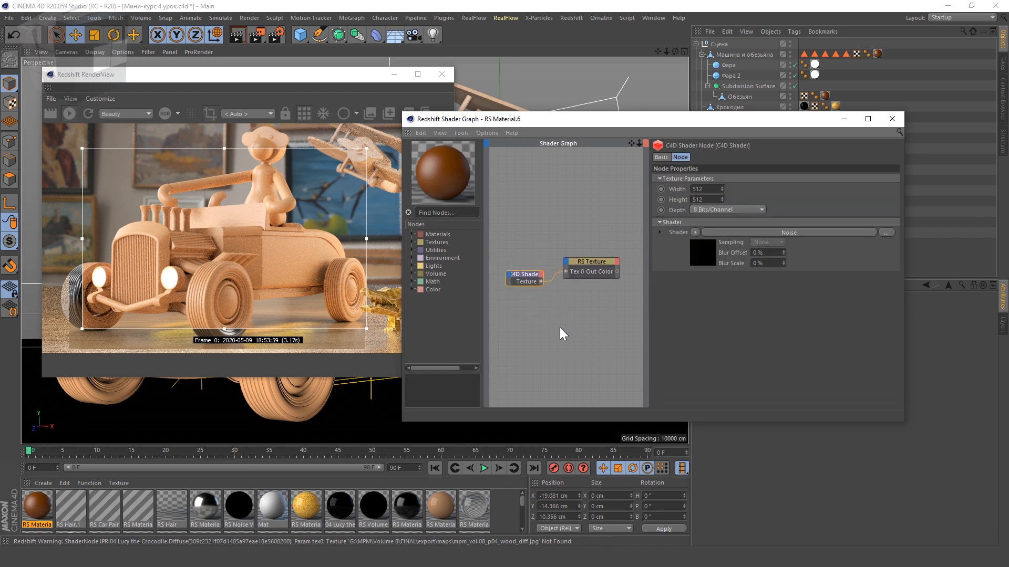
pyautogui.click(695, 232)
pyautogui.click(717, 372)
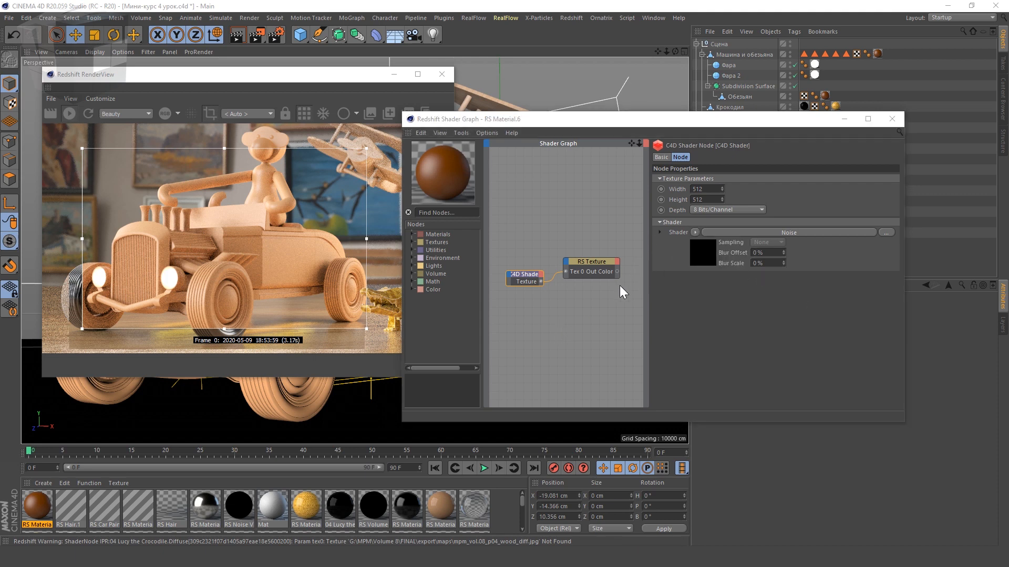
pyautogui.click(709, 255)
pyautogui.moveTo(714, 122); pyautogui.dragTo(429, 77)
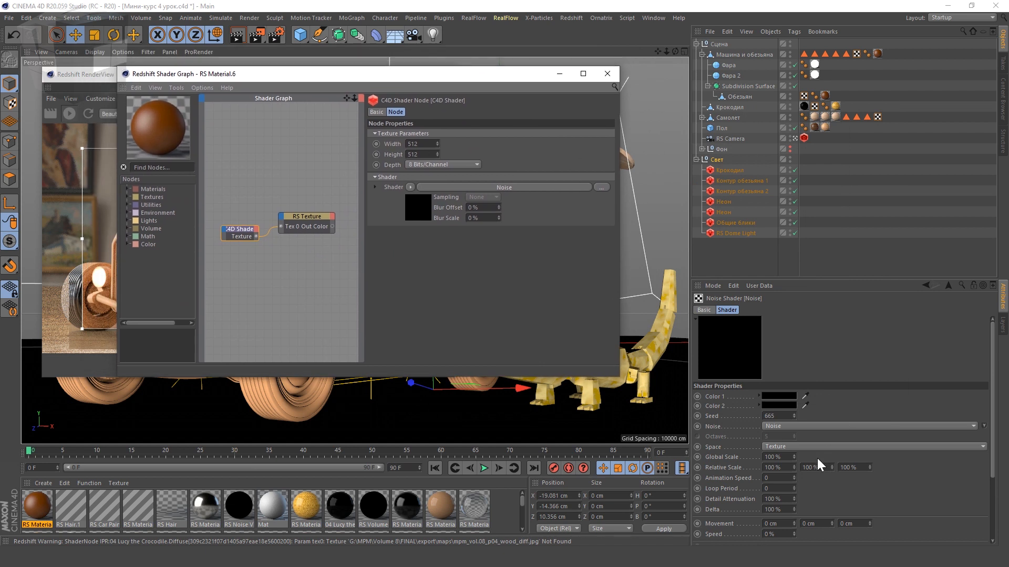
# Step: Set the Noise shader's Color 2 to white and Global Scale to 59%, and raise its contrast
pyautogui.click(787, 406)
pyautogui.moveTo(790, 424); pyautogui.dragTo(897, 424)
pyautogui.click(773, 440)
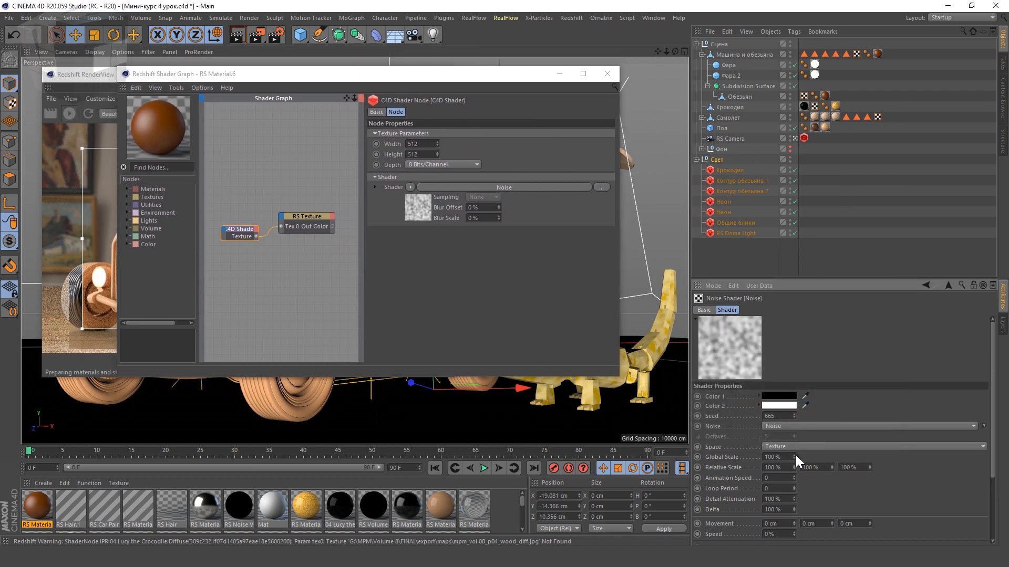
pyautogui.moveTo(794, 456); pyautogui.dragTo(793, 398)
pyautogui.scroll(-3, 897, 477)
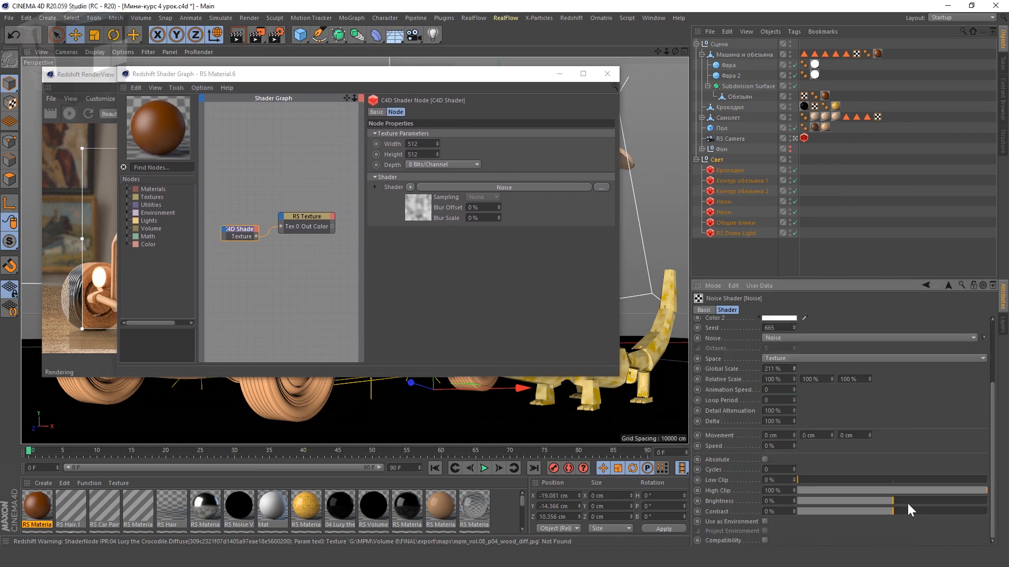
pyautogui.scroll(3, 740, 373)
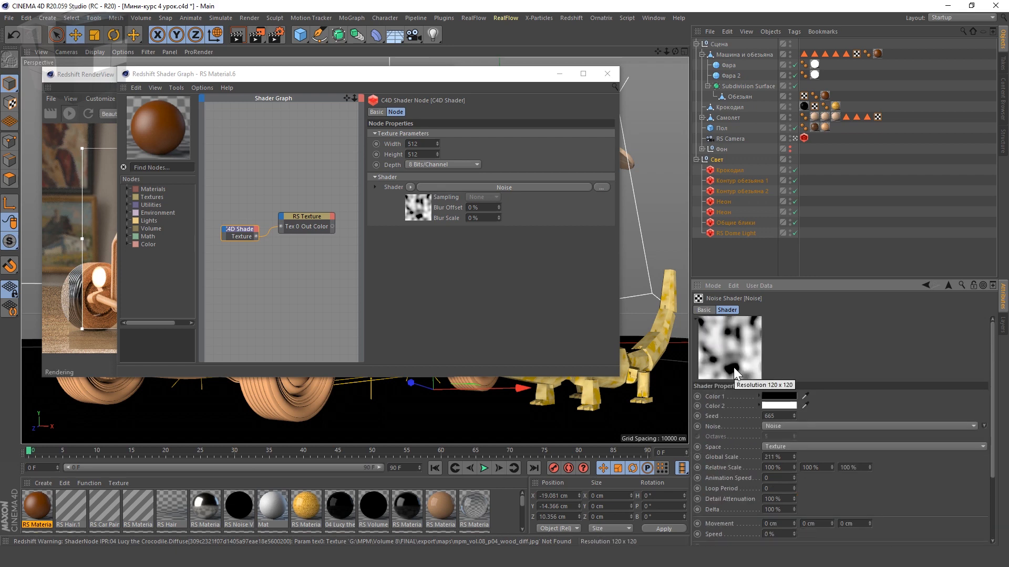
pyautogui.moveTo(451, 74); pyautogui.dragTo(409, 86)
pyautogui.moveTo(793, 457); pyautogui.dragTo(794, 458)
pyautogui.moveTo(443, 101); pyautogui.dragTo(618, 118)
# Step: Try to connect the C4D Shader node's Texture output directly to the RS Material node
pyautogui.scroll(-3, 456, 302)
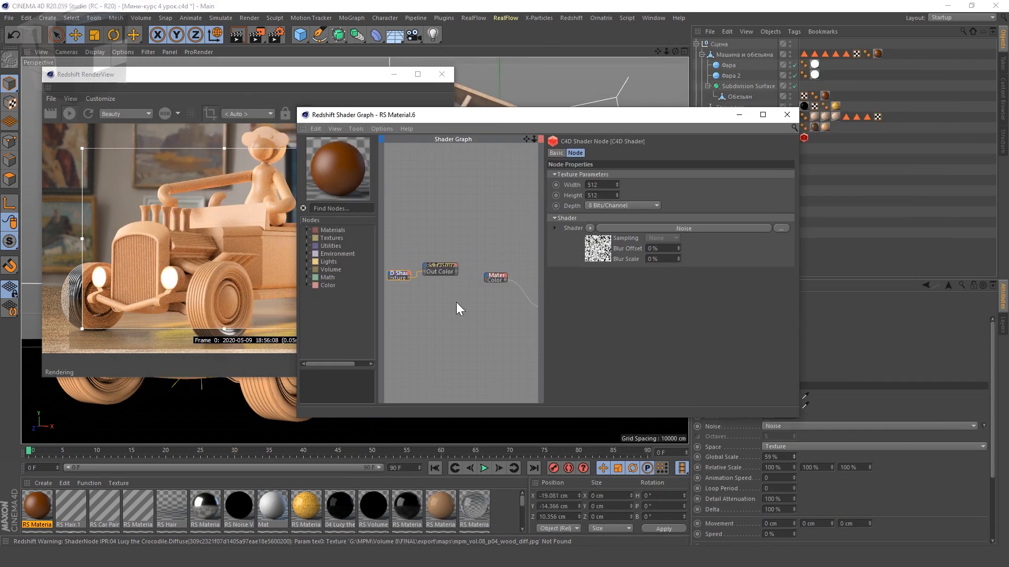
pyautogui.click(440, 269)
pyautogui.scroll(2, 477, 280)
pyautogui.scroll(-2, 481, 286)
pyautogui.moveTo(410, 272); pyautogui.dragTo(492, 270)
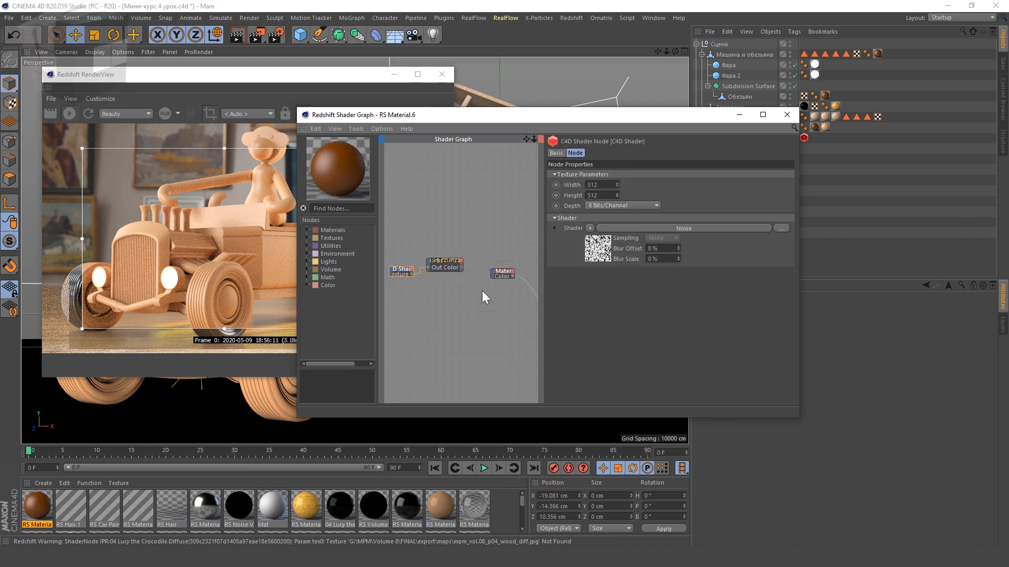
# Step: Inspect the RS Texture node's settings and search the node library for "tex"
pyautogui.scroll(1, 465, 282)
pyautogui.click(441, 257)
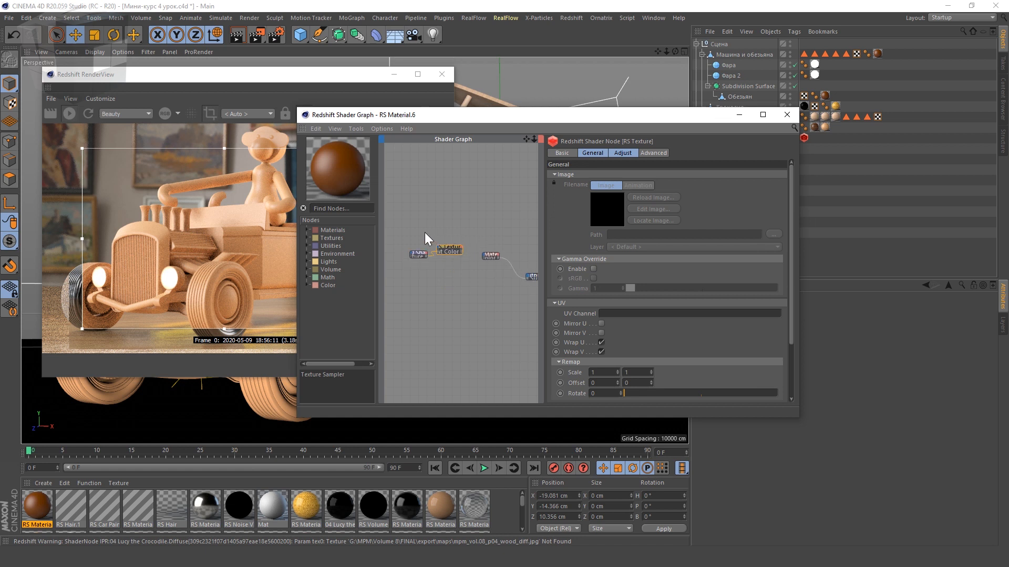
pyautogui.scroll(1, 431, 243)
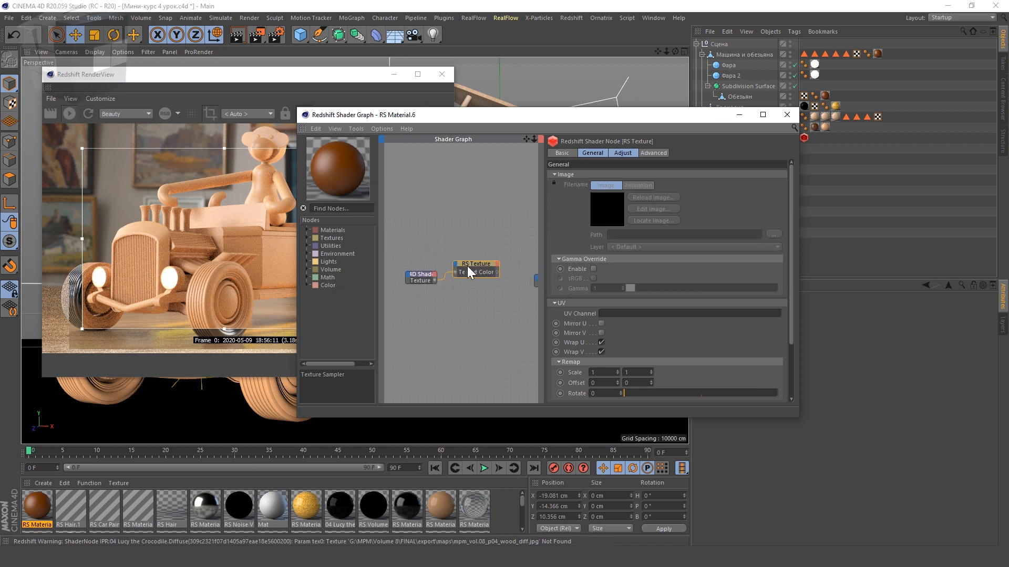
pyautogui.click(344, 209)
pyautogui.write('tex')
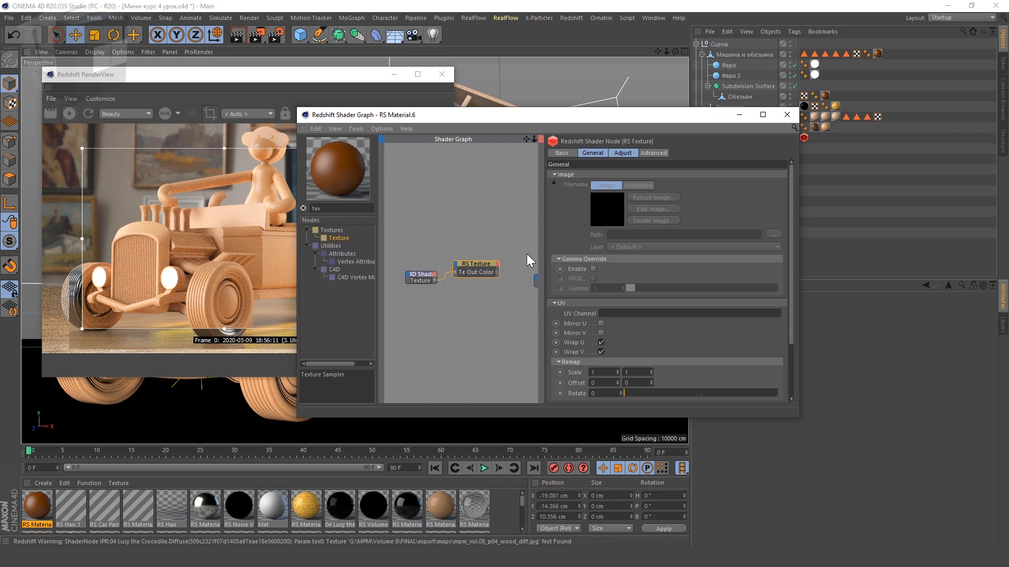
pyautogui.moveTo(527, 254); pyautogui.dragTo(475, 249, button='middle')
pyautogui.moveTo(442, 272); pyautogui.dragTo(484, 277)
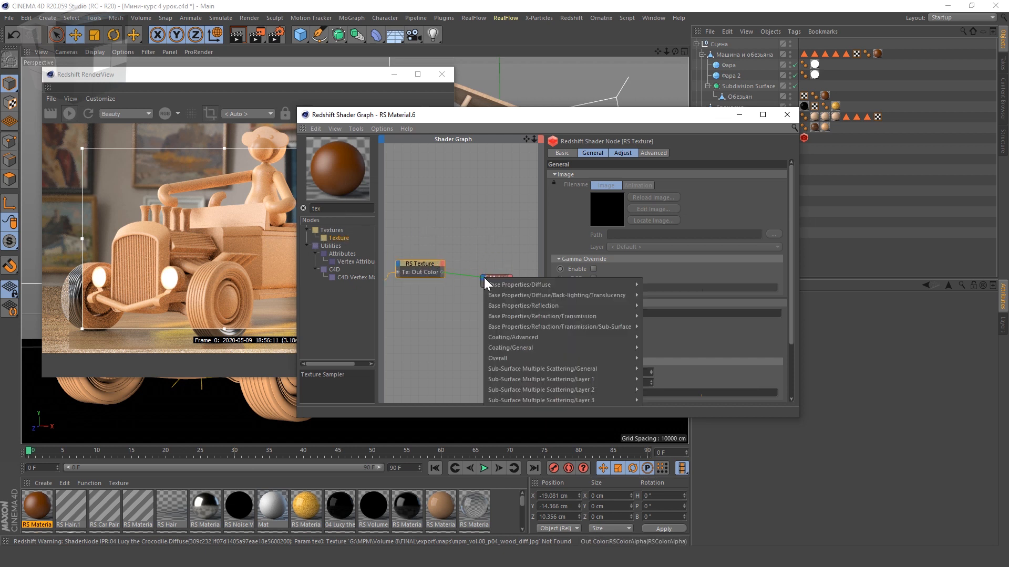
pyautogui.moveTo(506, 285)
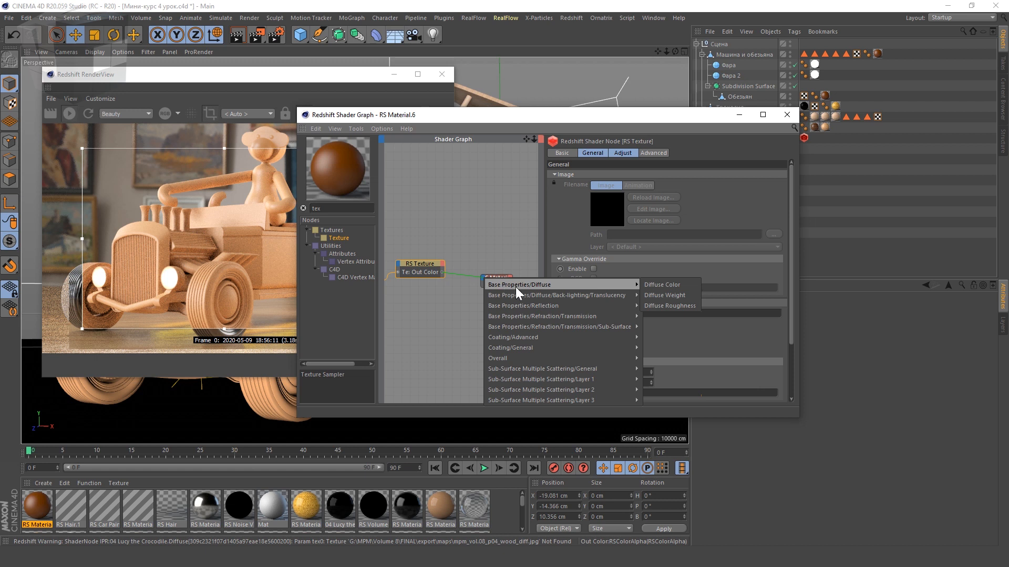
pyautogui.click(386, 392)
# Step: Disconnect the C4D Shader from the RS Texture node and reconnect its Texture output to the General/Image Tex 0 input
pyautogui.scroll(-1, 387, 393)
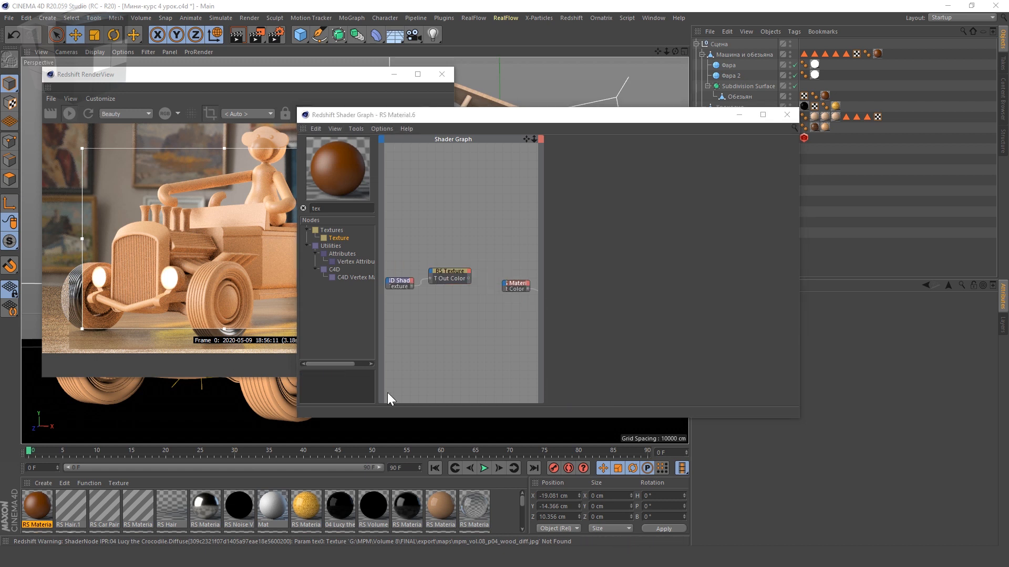
pyautogui.doubleClick(429, 278)
pyautogui.scroll(2, 428, 288)
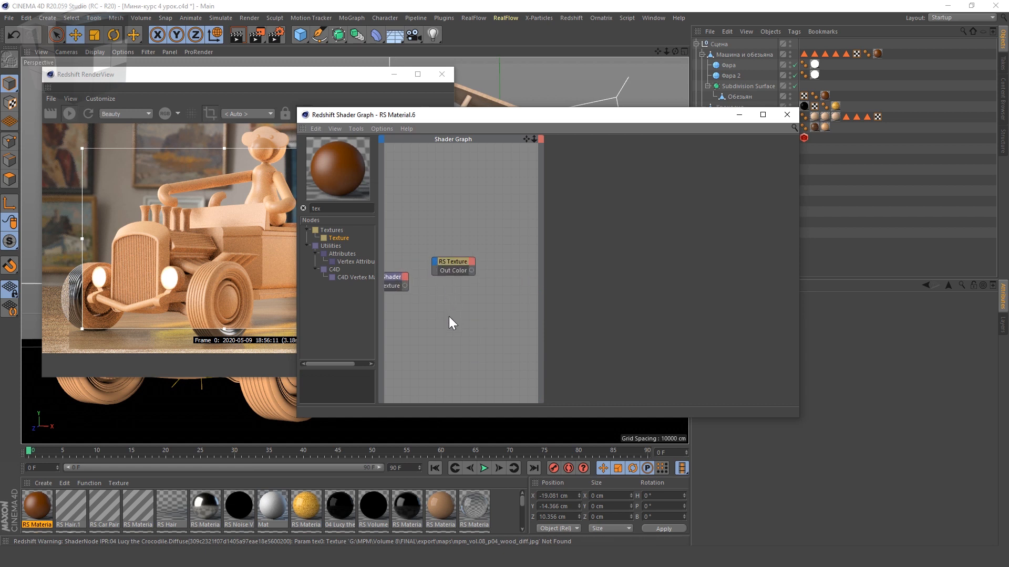
pyautogui.click(397, 281)
pyautogui.moveTo(405, 285); pyautogui.dragTo(436, 267)
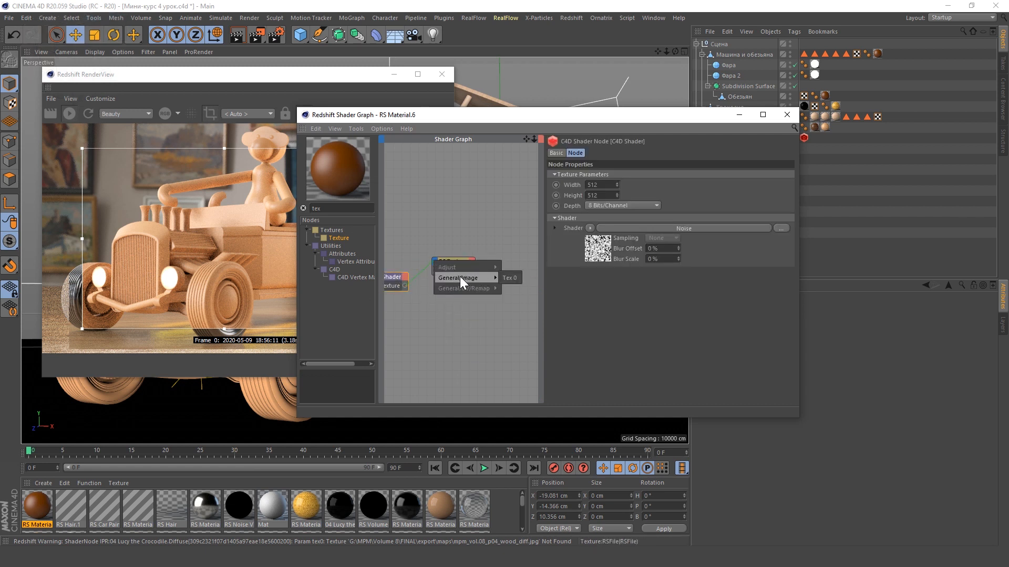
pyautogui.click(509, 278)
# Step: Connect the RS Texture node's Out Color to the RS Material node's Diffuse Color input
pyautogui.scroll(-3, 449, 301)
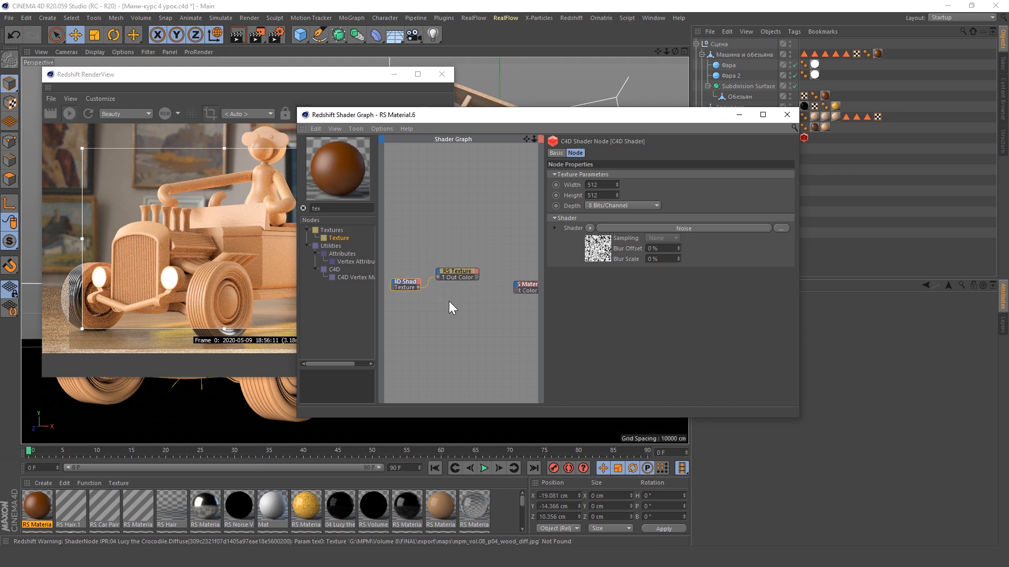
pyautogui.scroll(3, 496, 292)
pyautogui.moveTo(455, 269); pyautogui.dragTo(517, 280)
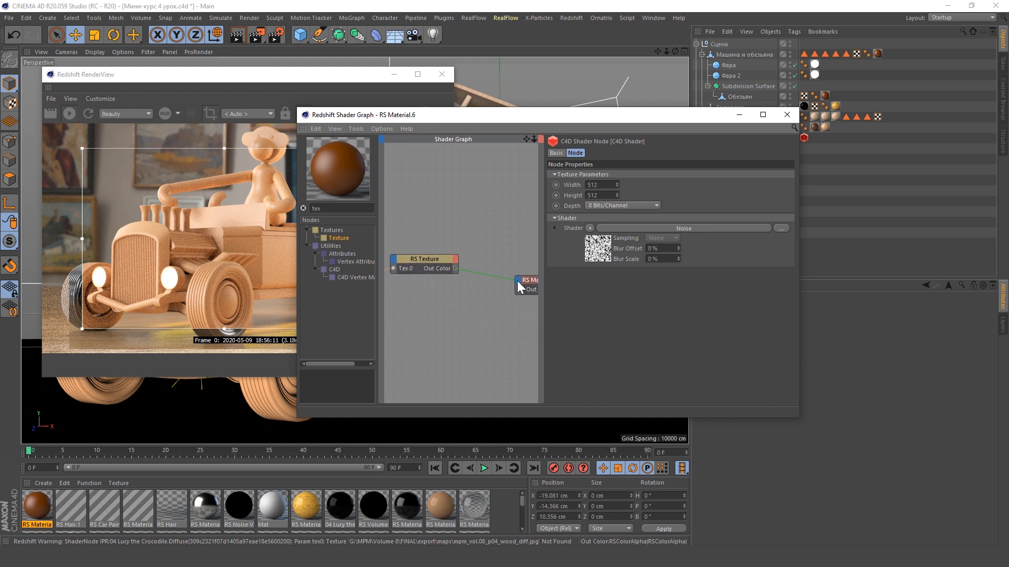
pyautogui.moveTo(598, 288)
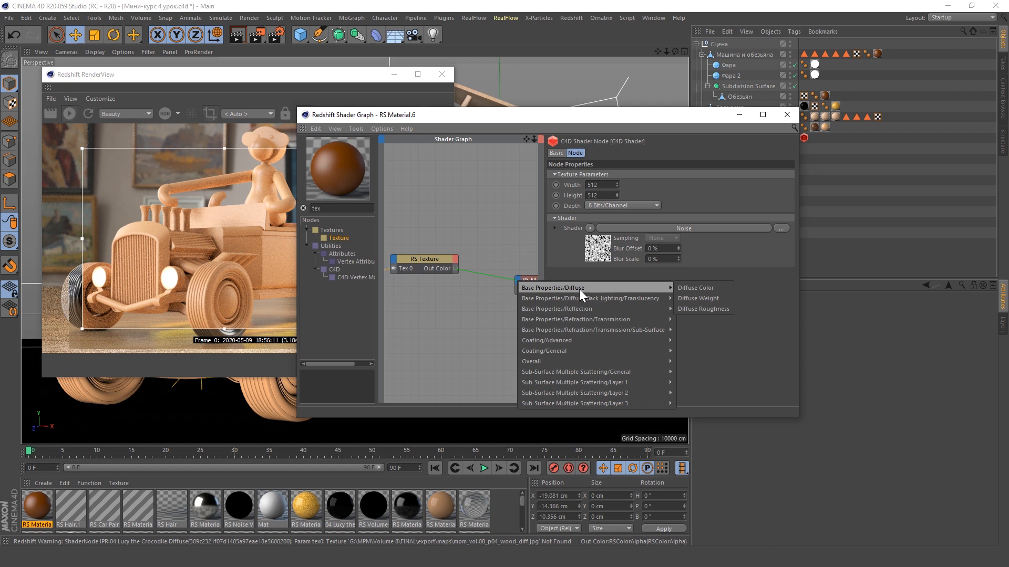
pyautogui.click(696, 288)
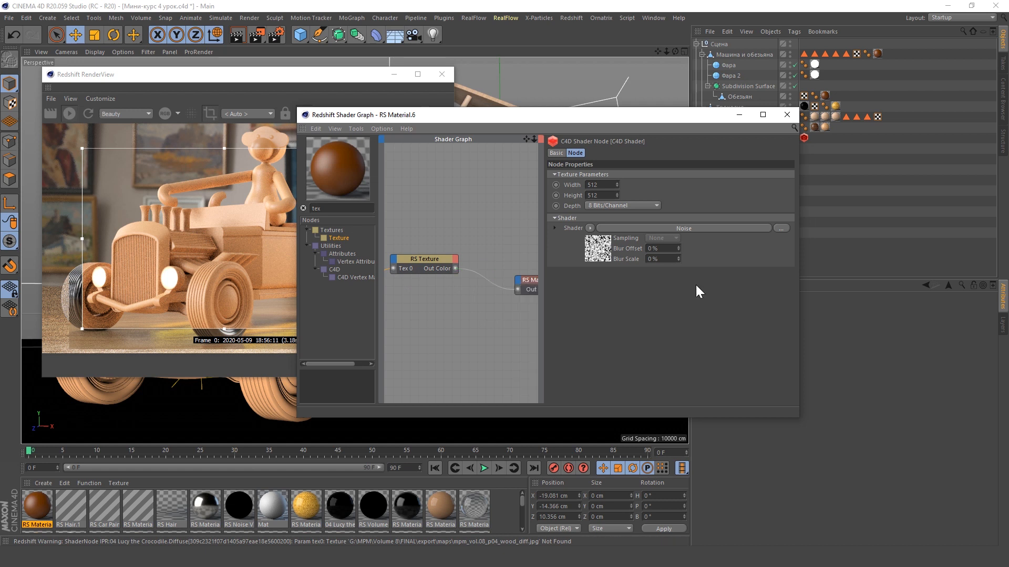
# Step: Move the Shader Graph window off the RenderView and inspect the noise texture on the car in the render
pyautogui.moveTo(463, 116); pyautogui.dragTo(636, 124)
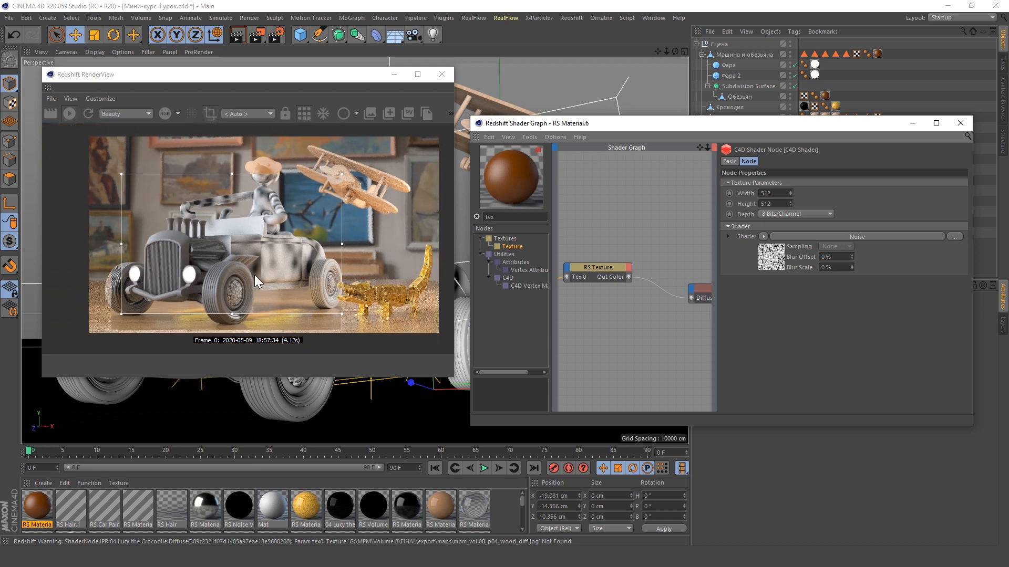
pyautogui.scroll(3, 255, 275)
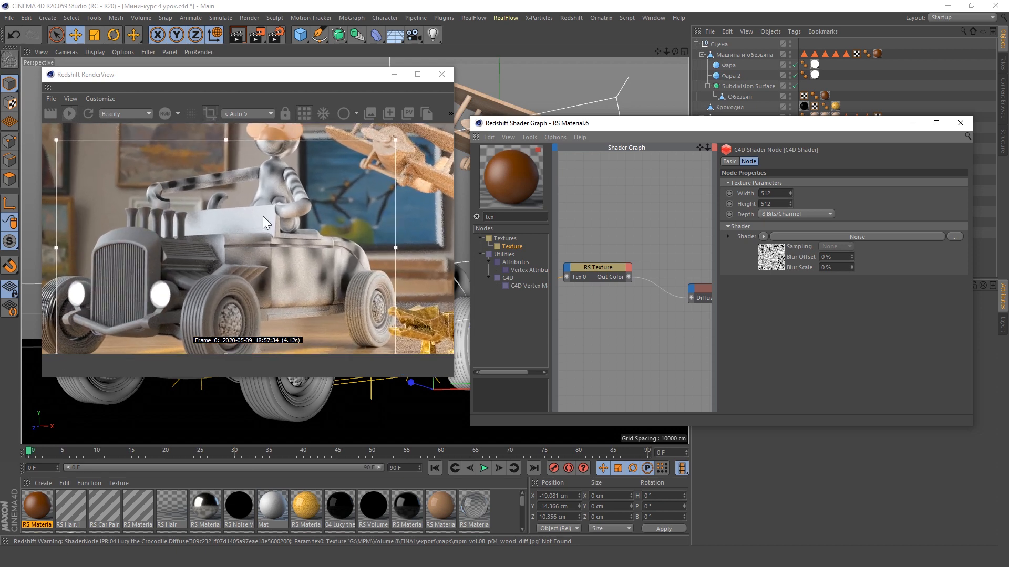
pyautogui.scroll(-1, 263, 216)
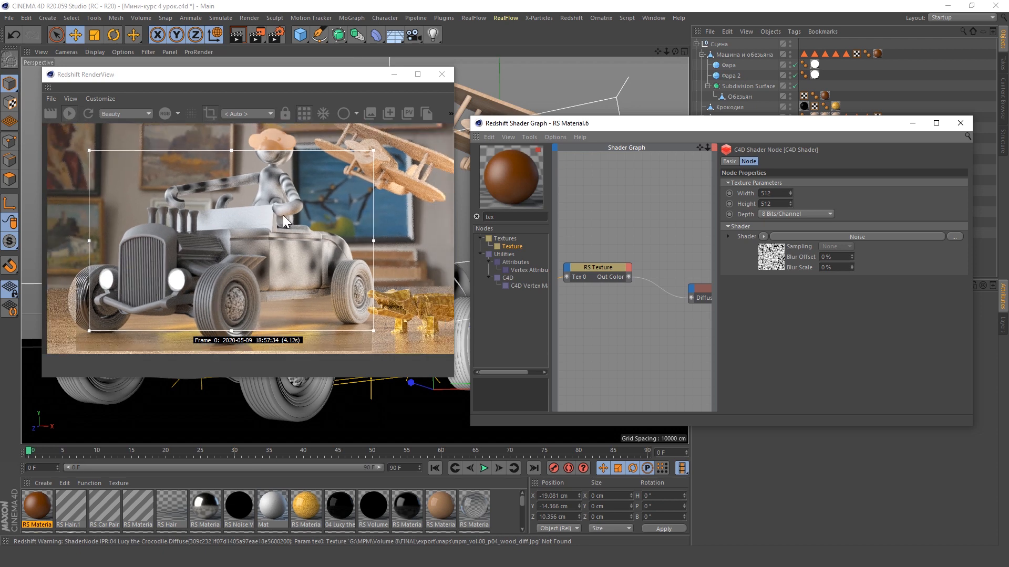
# Step: Examine the RS Material node's Reflection, Refraction/Transmission and Sub-Surface settings
pyautogui.click(581, 301)
pyautogui.scroll(-7, 581, 302)
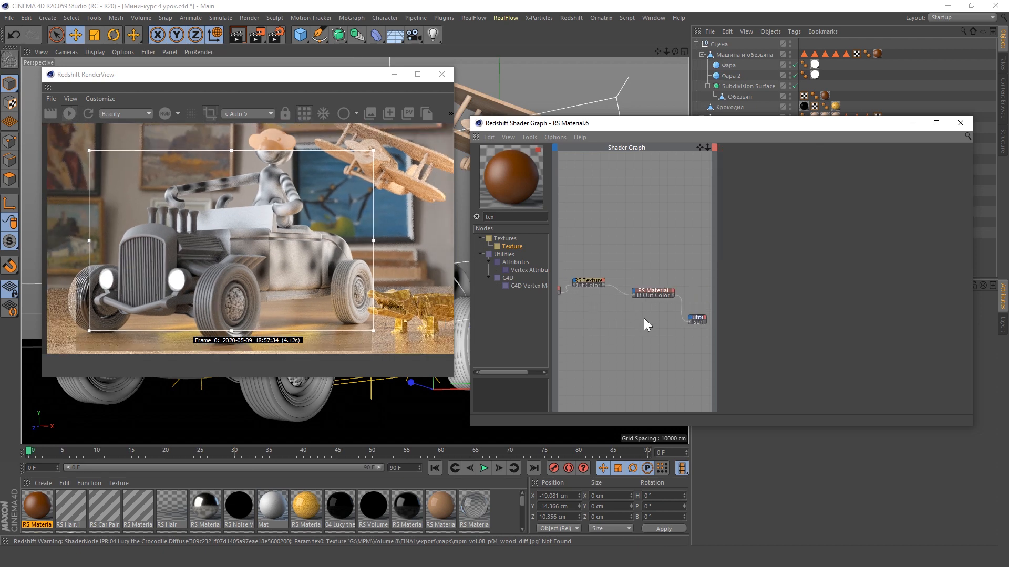
pyautogui.scroll(4, 652, 320)
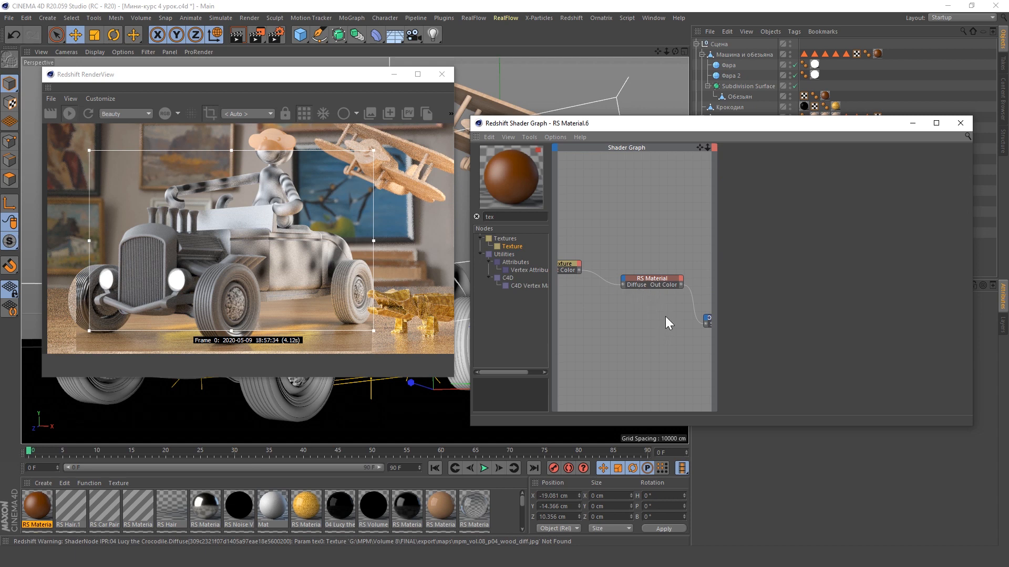
pyautogui.click(657, 280)
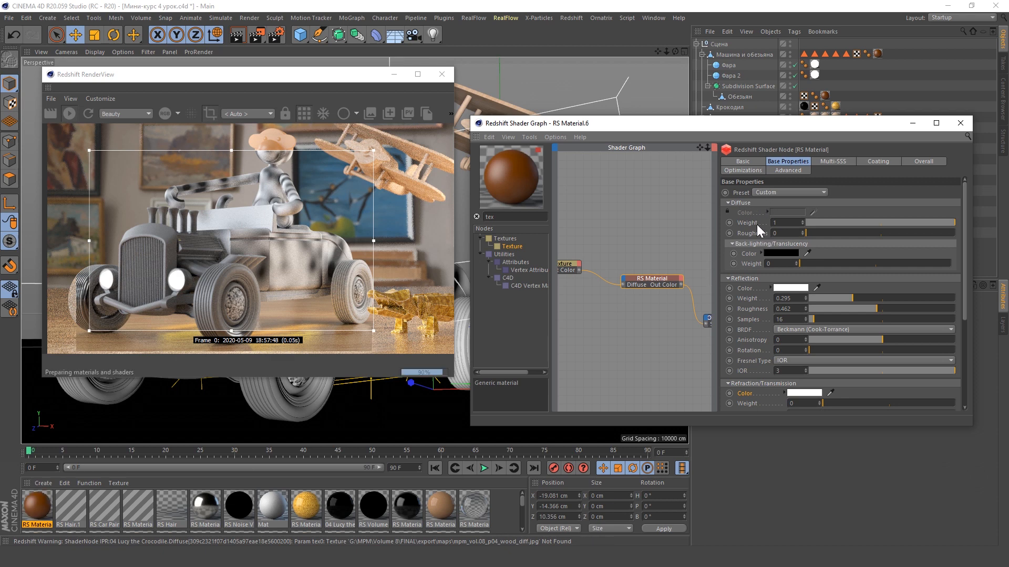
pyautogui.scroll(-3, 758, 306)
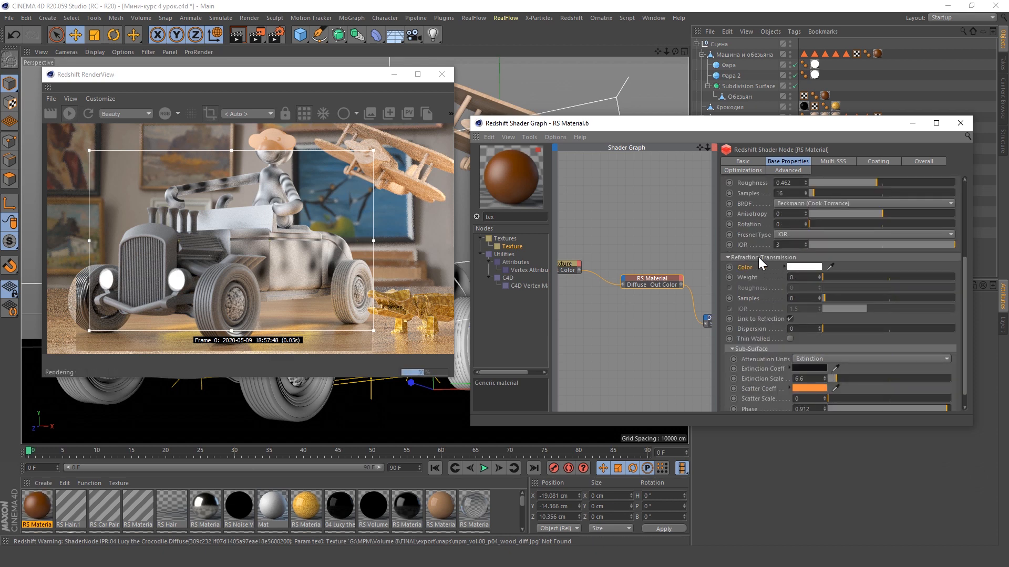
pyautogui.scroll(2, 738, 235)
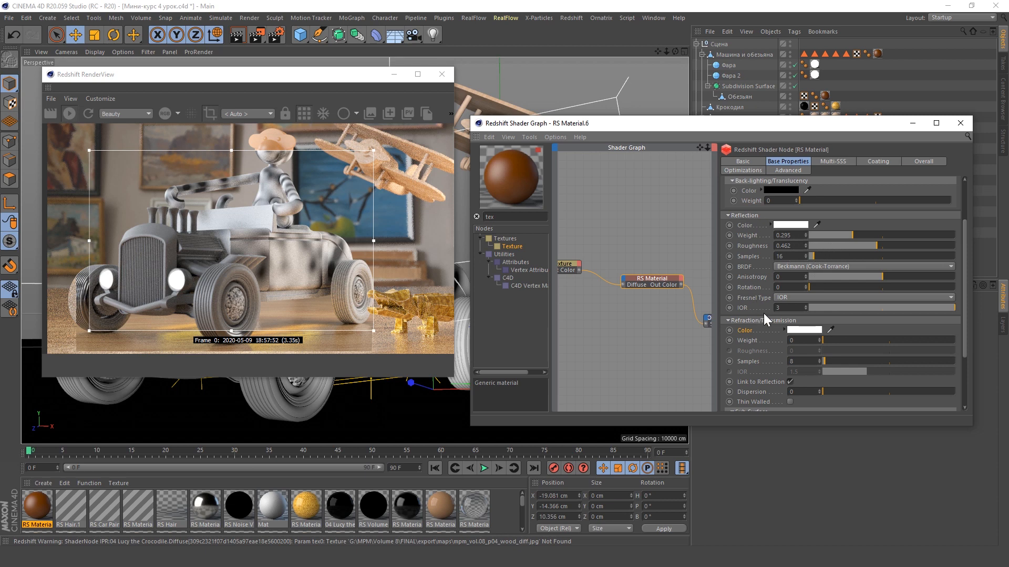
pyautogui.scroll(-2, 761, 318)
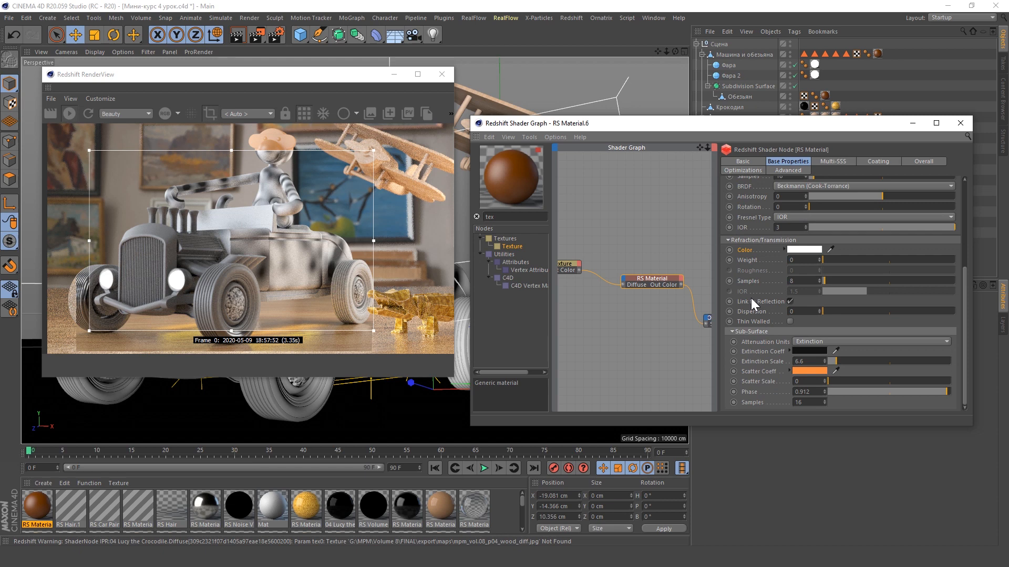
# Step: Find the Displacement node by searching the node library for "dis" and add it below the RS Material node
pyautogui.click(598, 323)
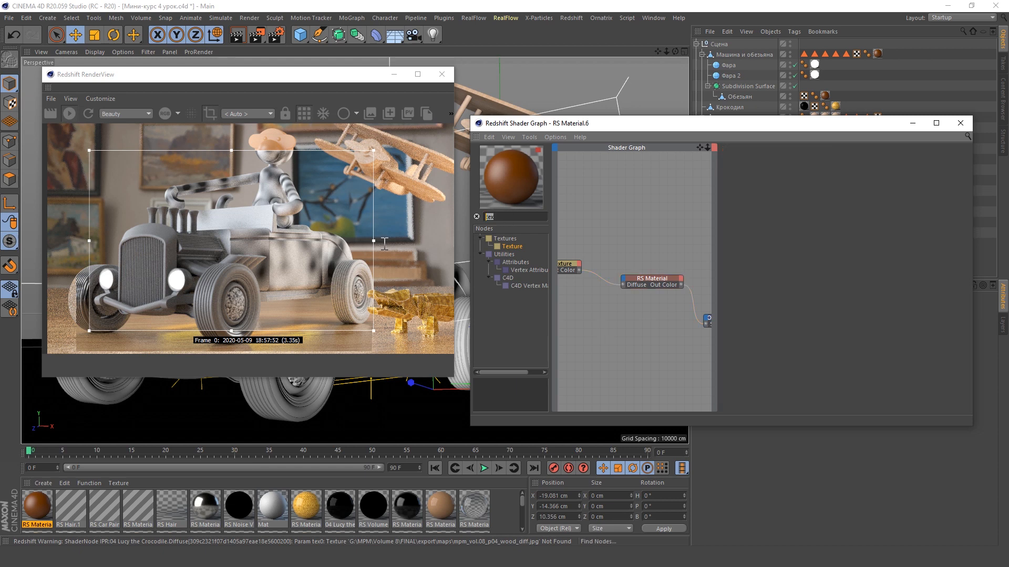
pyautogui.write('dis')
pyautogui.moveTo(529, 254); pyautogui.dragTo(599, 305)
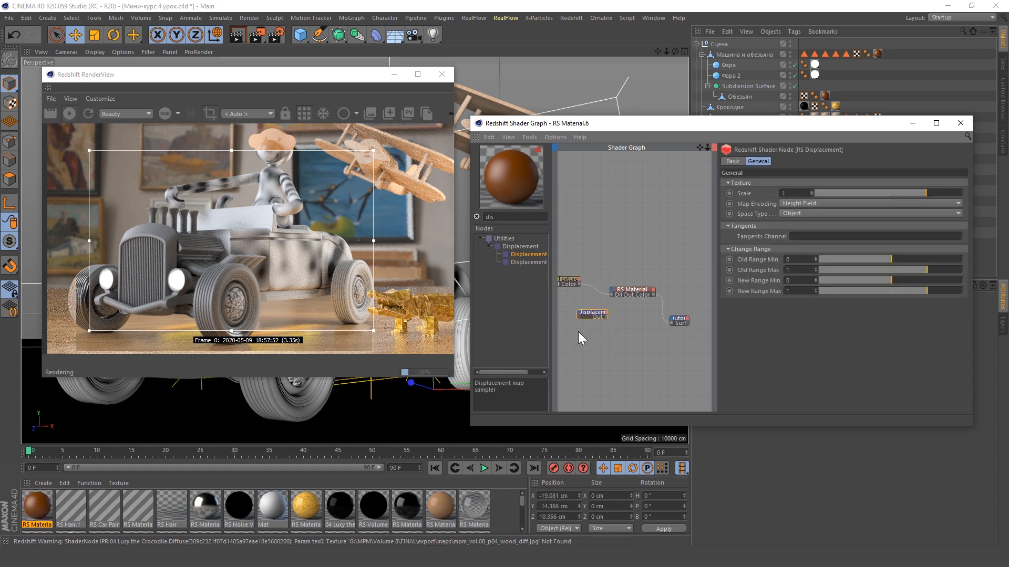
# Step: Show the Output node's available inputs for the RS Displacement node's Out connection, without making the connection
pyautogui.scroll(2, 637, 336)
pyautogui.click(686, 310)
pyautogui.click(592, 307)
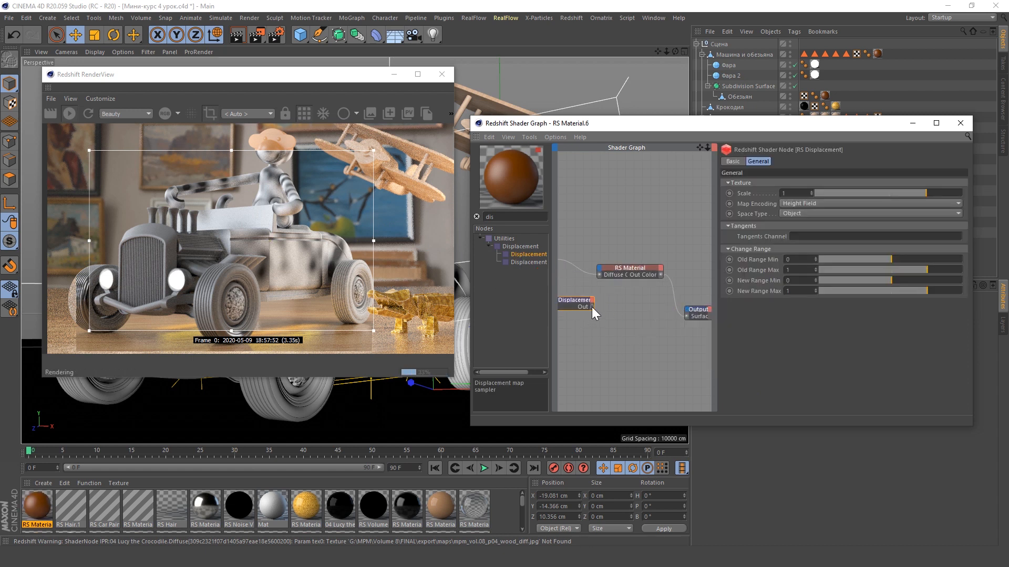
pyautogui.moveTo(593, 306); pyautogui.dragTo(695, 307)
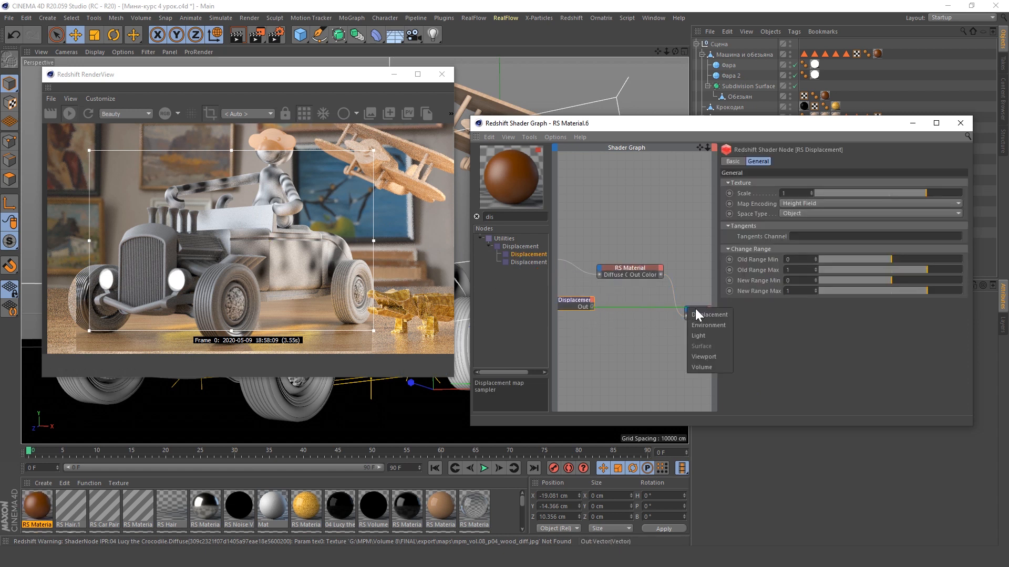
pyautogui.click(594, 345)
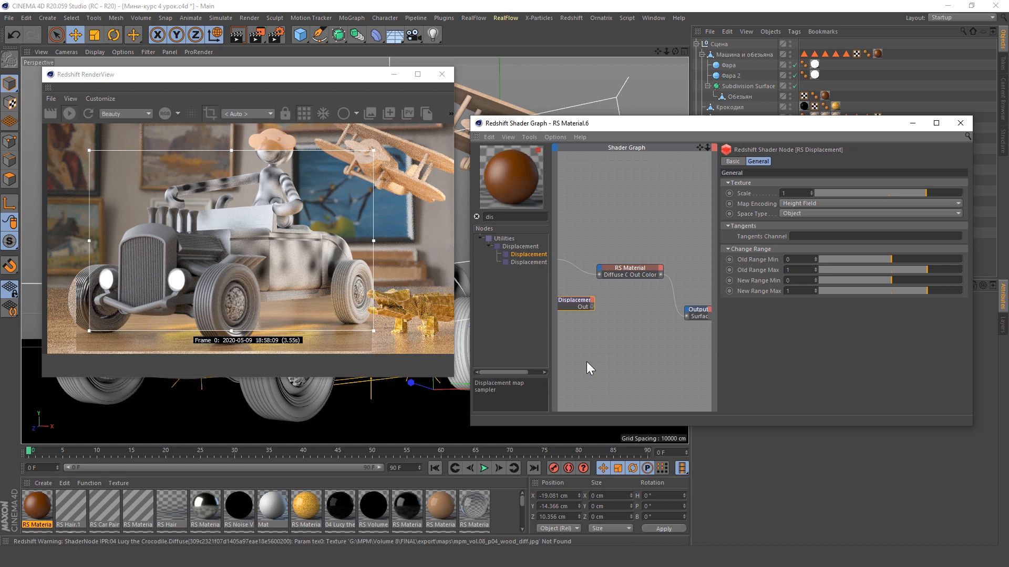
pyautogui.scroll(-2, 632, 361)
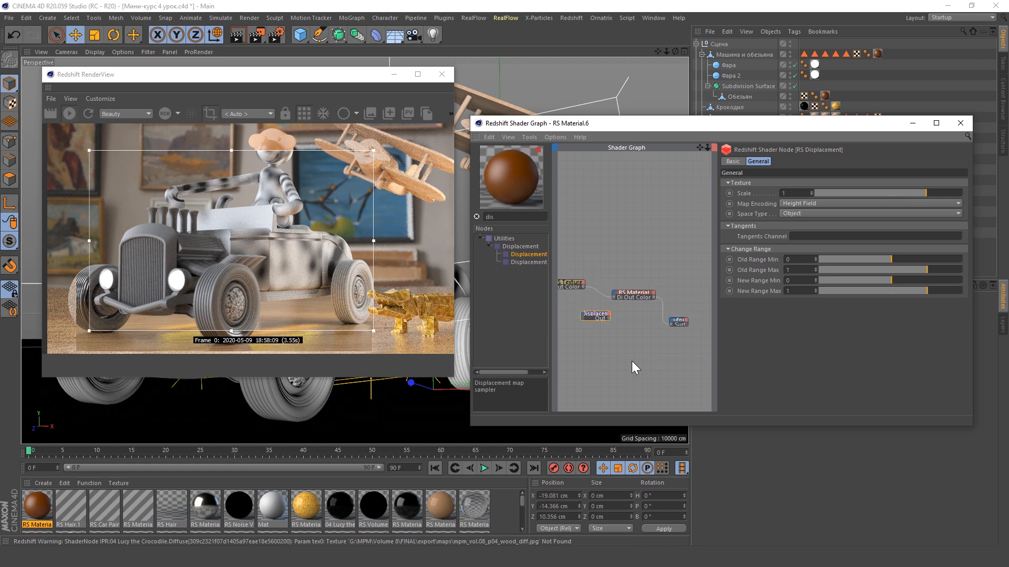
# Step: Switch to File Explorer and review the ice_4 texture maps, comparing them with the RS Material's base properties
pyautogui.hotkey('alt', 'Tab')
pyautogui.click(201, 207)
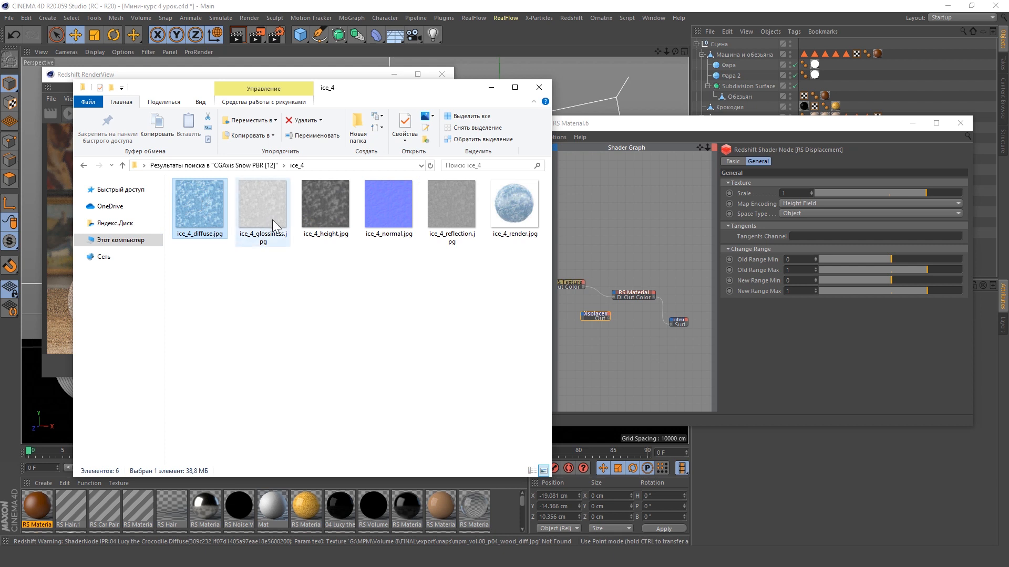
pyautogui.moveTo(658, 123); pyautogui.dragTo(667, 122)
pyautogui.click(643, 292)
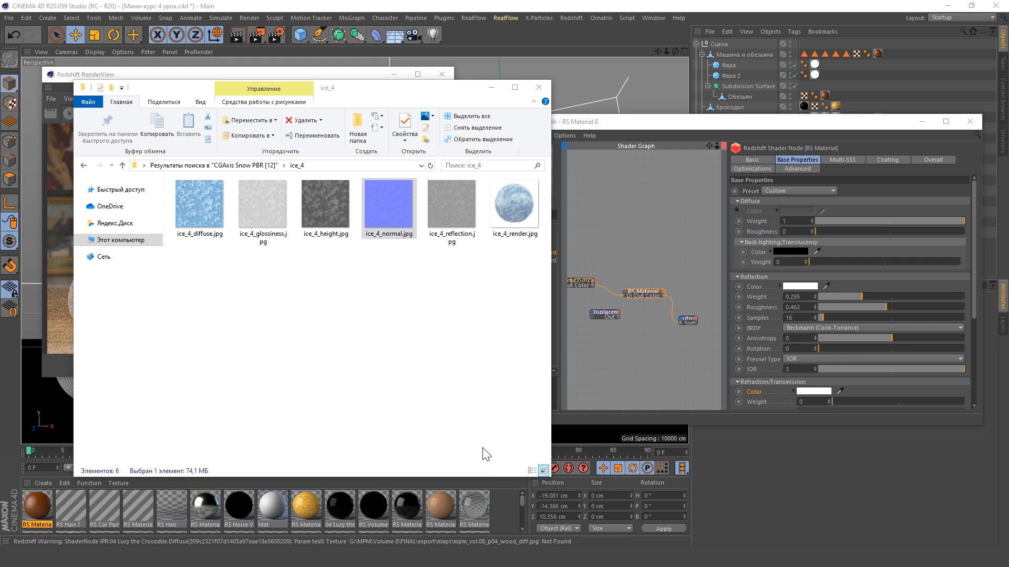
pyautogui.click(262, 210)
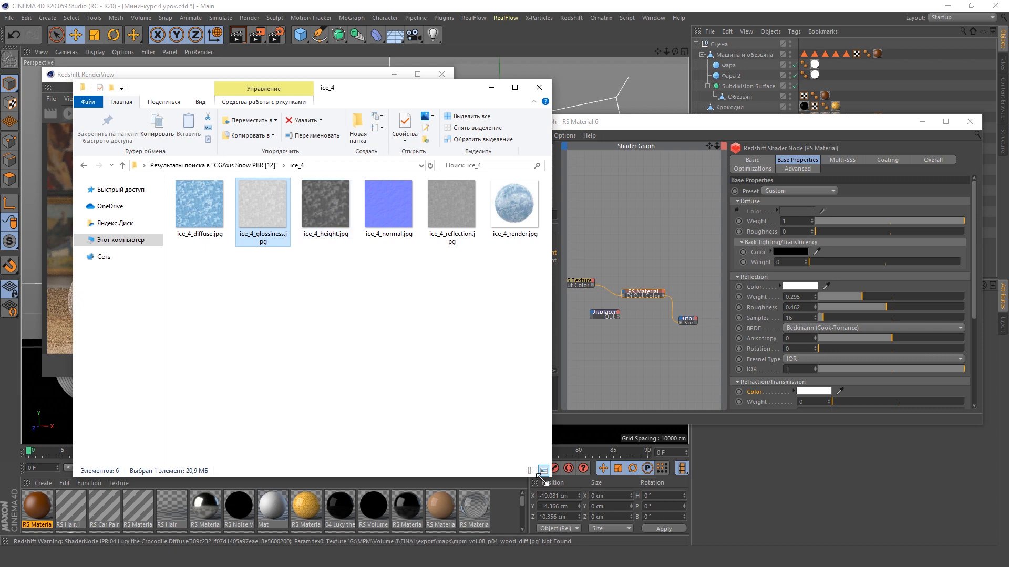
pyautogui.moveTo(546, 479); pyautogui.dragTo(534, 286)
pyautogui.click(477, 87)
# Step: Route the RS Texture's Out Color into the RS Material's Reflection Color instead of Diffuse Color, and open the diffuse color for editing
pyautogui.scroll(3, 590, 301)
pyautogui.moveTo(592, 274); pyautogui.dragTo(644, 282)
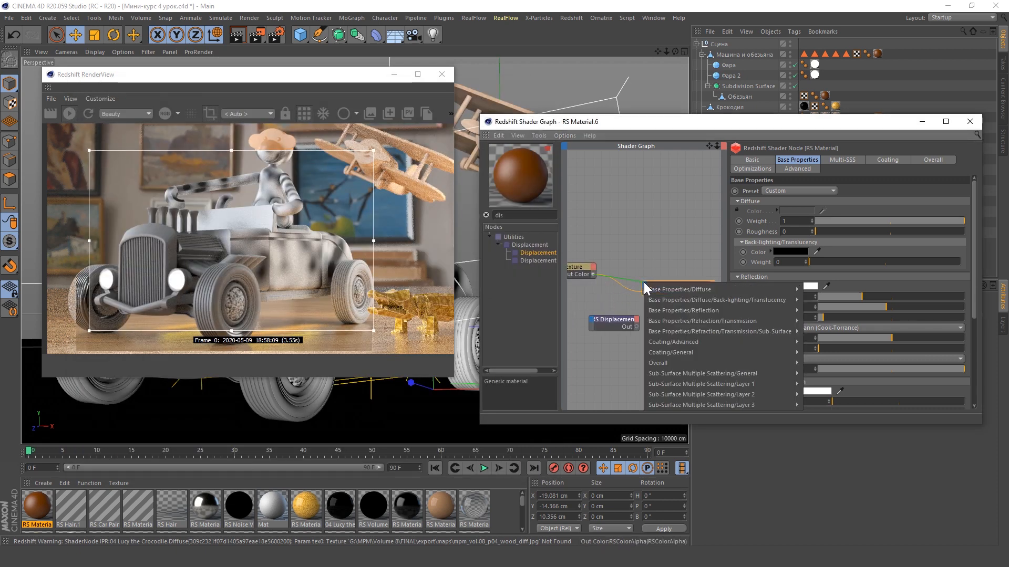
pyautogui.click(746, 310)
pyautogui.click(636, 291)
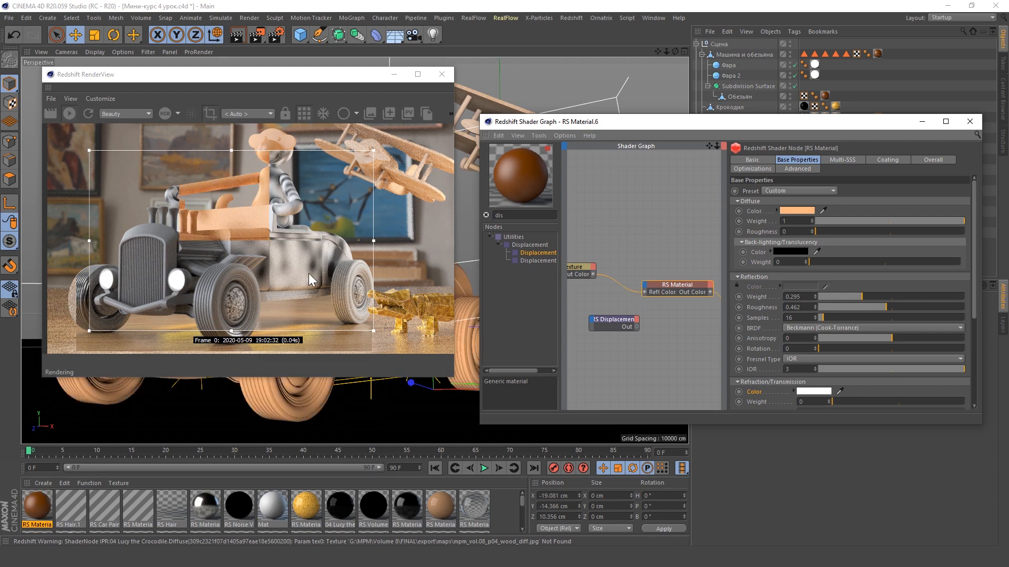
pyautogui.click(806, 211)
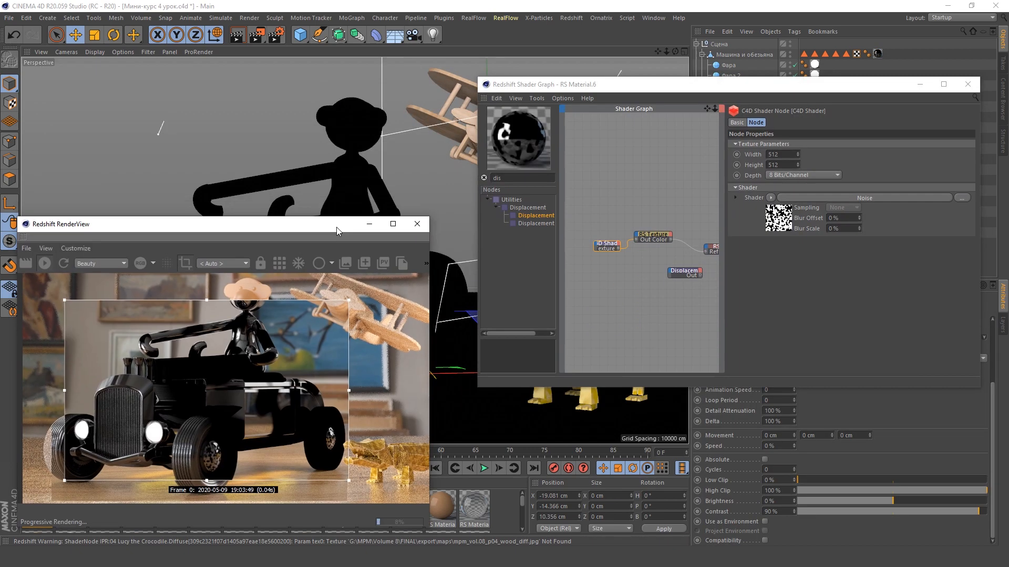
# Step: Preview the noise on the car by routing RS Texture directly to the Output node, and restore the RS Material's connection to Output
pyautogui.moveTo(336, 227); pyautogui.dragTo(338, 94)
pyautogui.keyDown('alt'); pyautogui.moveTo(437, 291); pyautogui.dragTo(693, 241); pyautogui.keyUp('alt')
pyautogui.keyDown('alt'); pyautogui.moveTo(699, 252); pyautogui.dragTo(637, 260, button='middle'); pyautogui.keyUp('alt')
pyautogui.scroll(-3, 638, 260)
pyautogui.moveTo(618, 250); pyautogui.dragTo(687, 274)
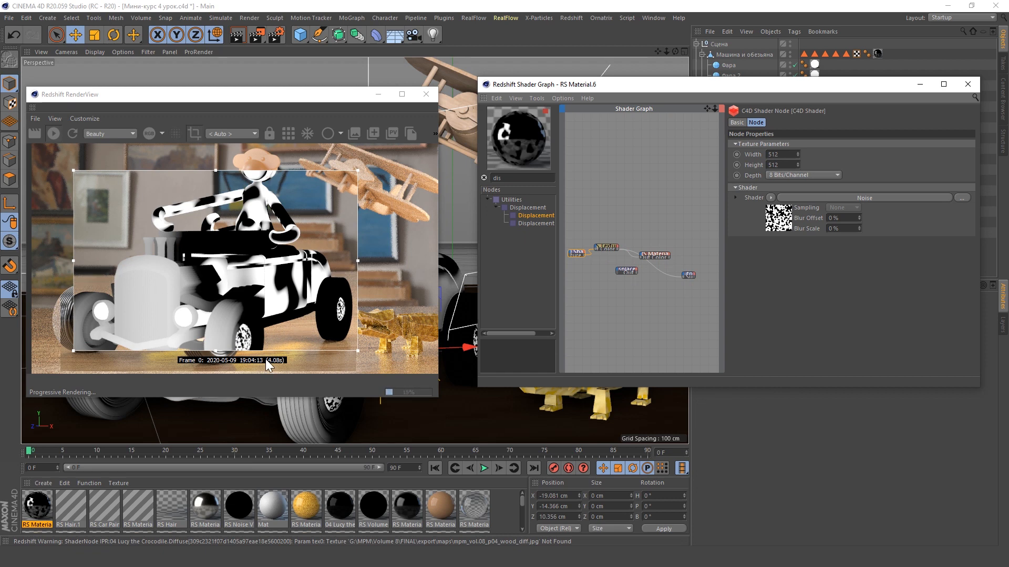
pyautogui.scroll(3, 649, 286)
pyautogui.moveTo(712, 272); pyautogui.dragTo(712, 274)
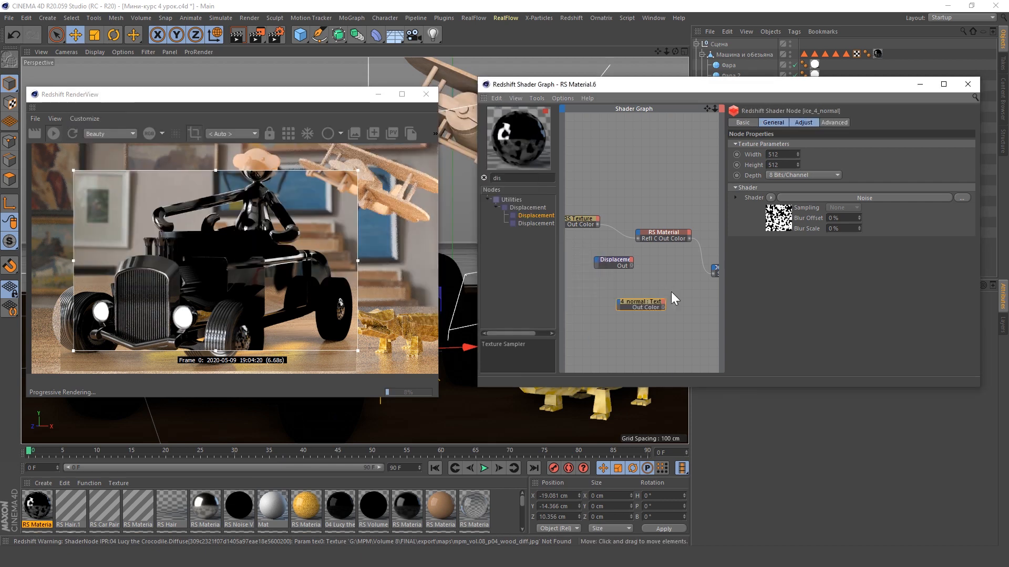
# Step: Select the ice_4_normal texture node and set the RS Normal Map node's Scale Normal to about -1.5
pyautogui.click(635, 298)
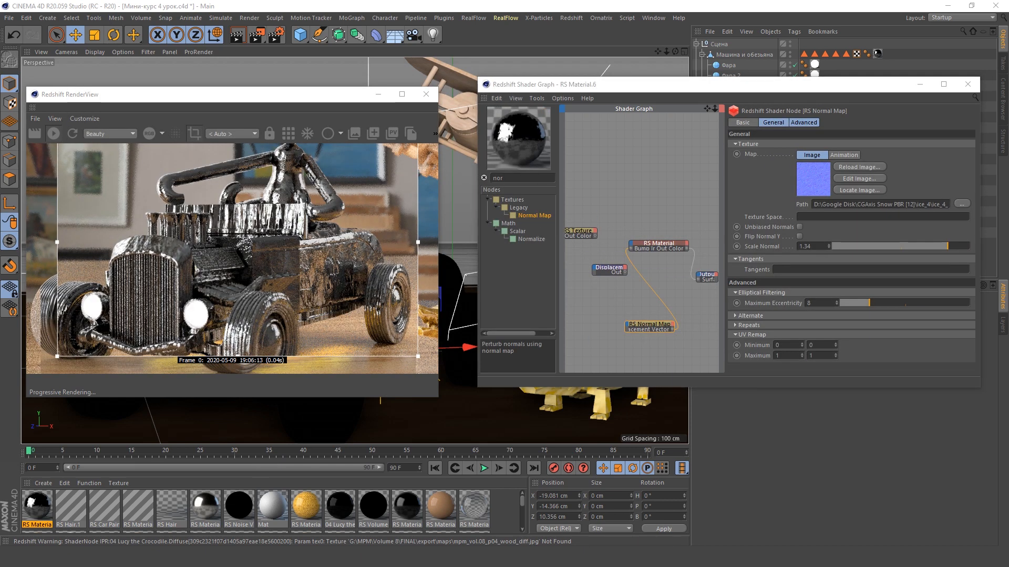
pyautogui.moveTo(944, 246); pyautogui.dragTo(850, 257)
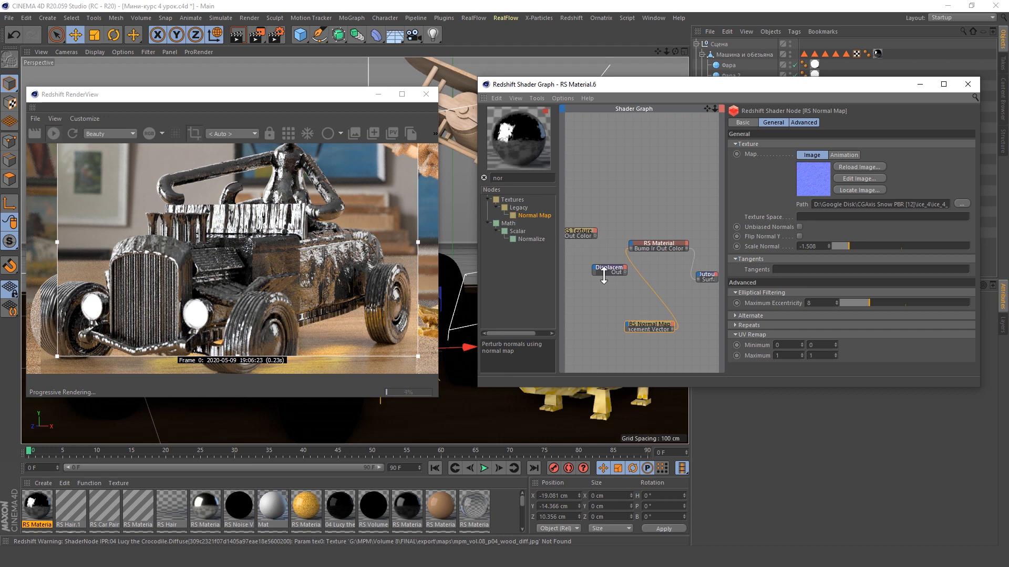
# Step: Find the Bump Map node by searching the node library for "bum" and add it beside the RS Normal Map node
pyautogui.doubleClick(514, 180)
pyautogui.write('bum')
pyautogui.moveTo(533, 223); pyautogui.dragTo(608, 307)
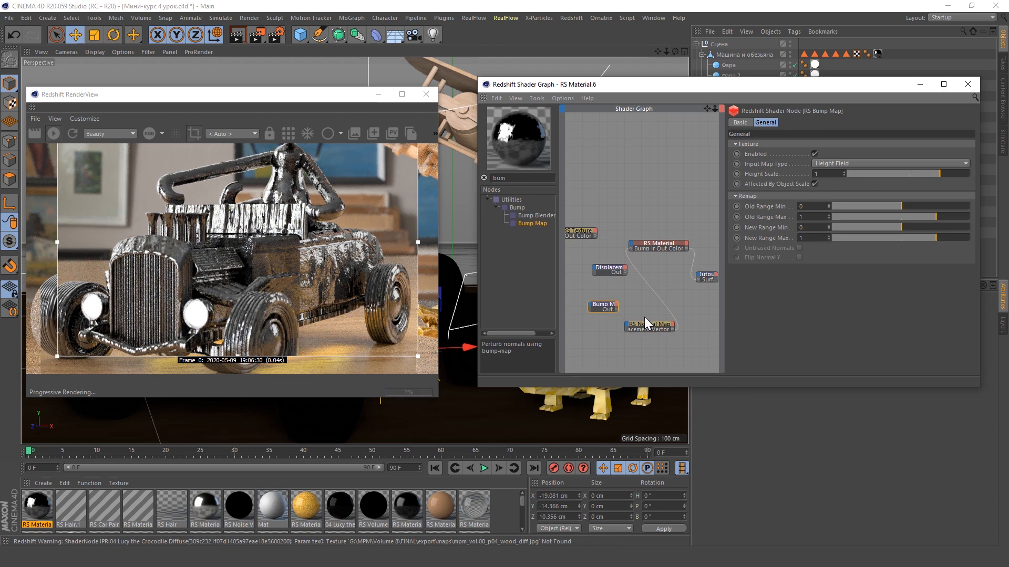
# Step: Connect the RS Texture's Out Color to the RS Bump Map's Input and the Bump Map's Out to the RS Material's Bump Input
pyautogui.scroll(3, 644, 313)
pyautogui.keyDown('alt'); pyautogui.moveTo(644, 313); pyautogui.dragTo(677, 315, button='middle'); pyautogui.keyUp('alt')
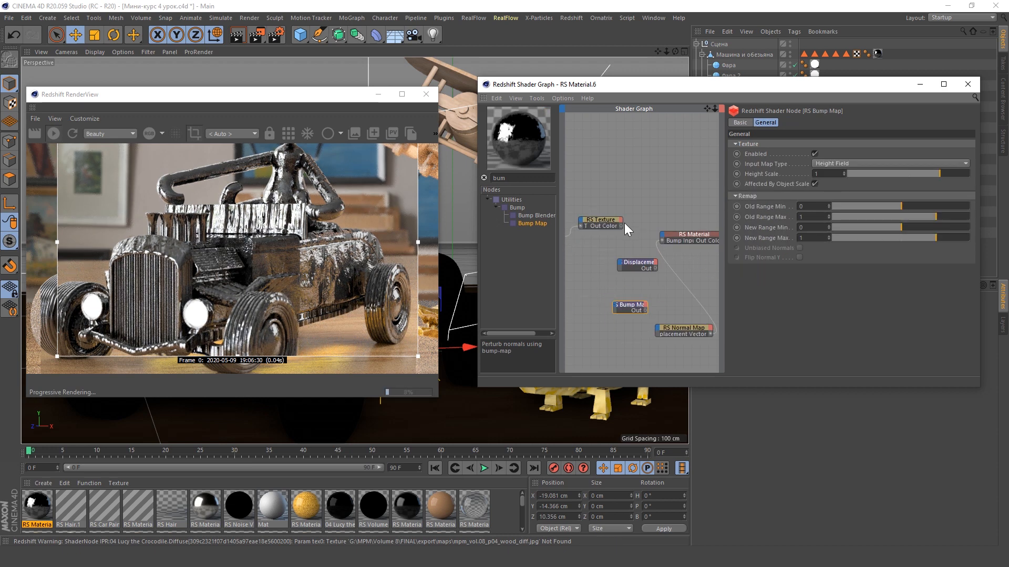
pyautogui.moveTo(622, 225); pyautogui.dragTo(662, 242)
pyautogui.click(663, 318)
# Step: Set the Global Scale of the C4D Shader's Noise to 18%
pyautogui.click(603, 220)
pyautogui.scroll(-2, 593, 234)
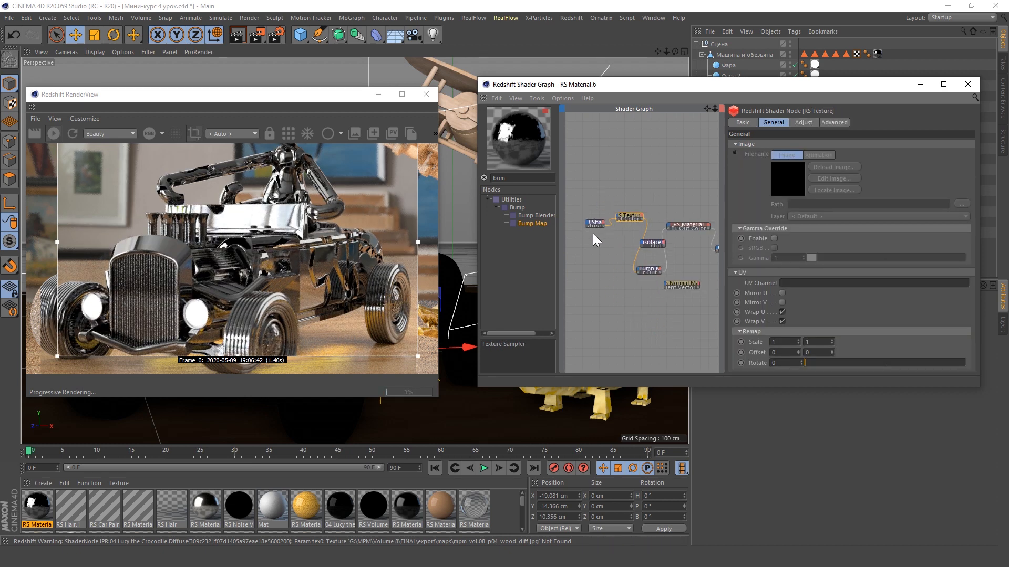
pyautogui.click(595, 223)
pyautogui.moveTo(774, 86); pyautogui.dragTo(772, 55)
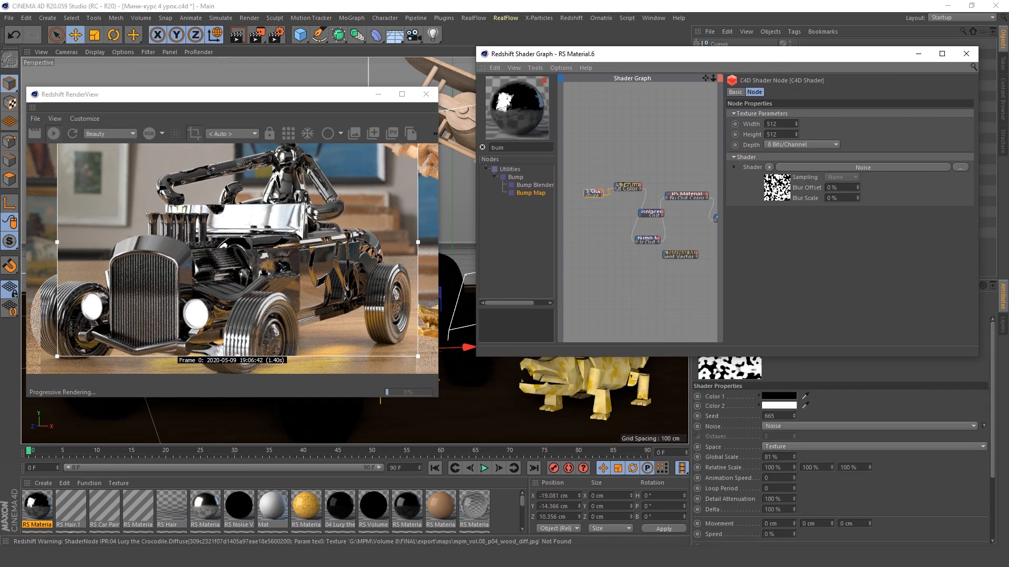
pyautogui.click(794, 455)
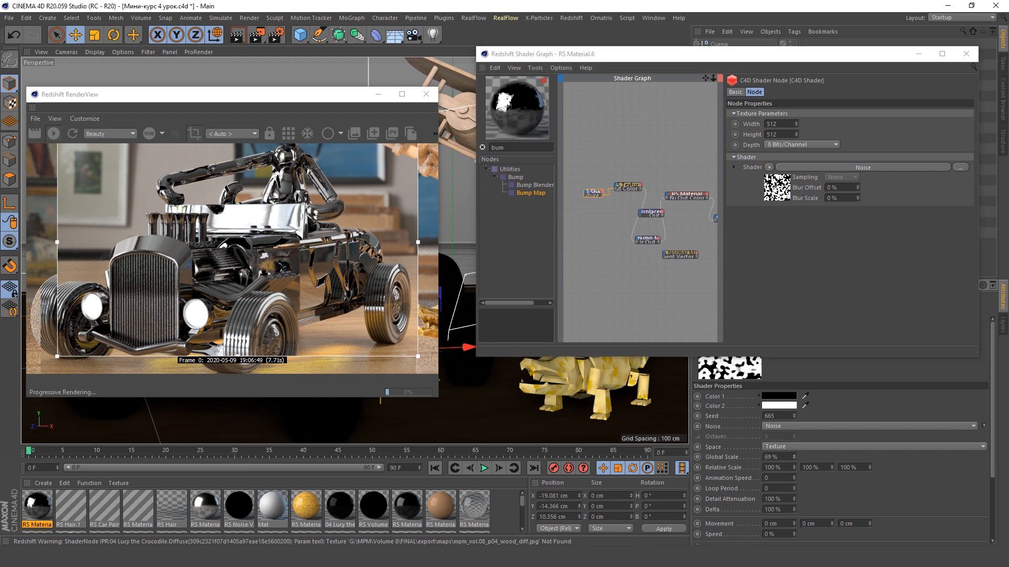
pyautogui.moveTo(793, 457); pyautogui.dragTo(786, 449)
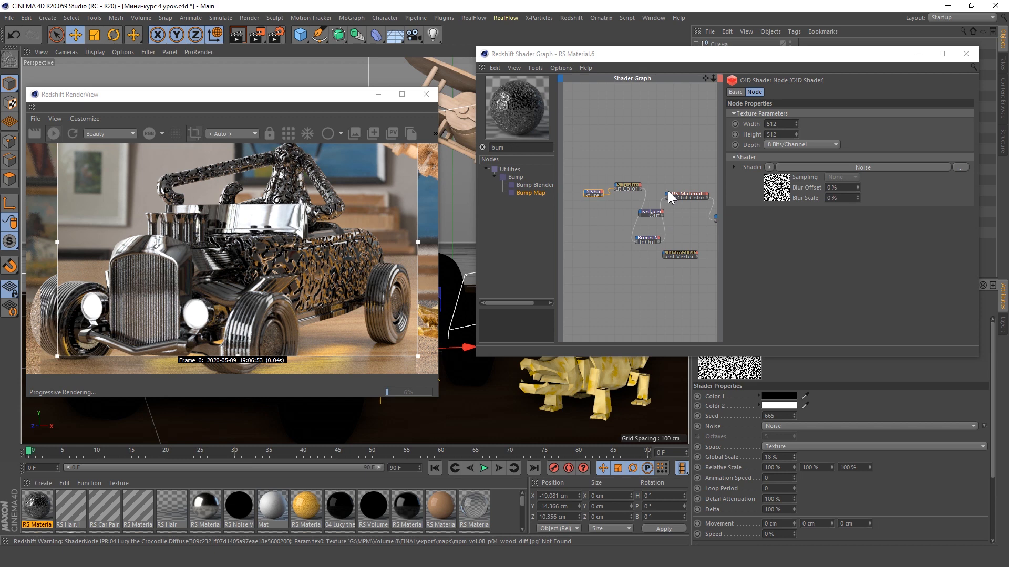
# Step: Examine the RS Material node's Overall inputs, including Bump Input, and review its Overall settings and the node connections
pyautogui.scroll(5, 687, 215)
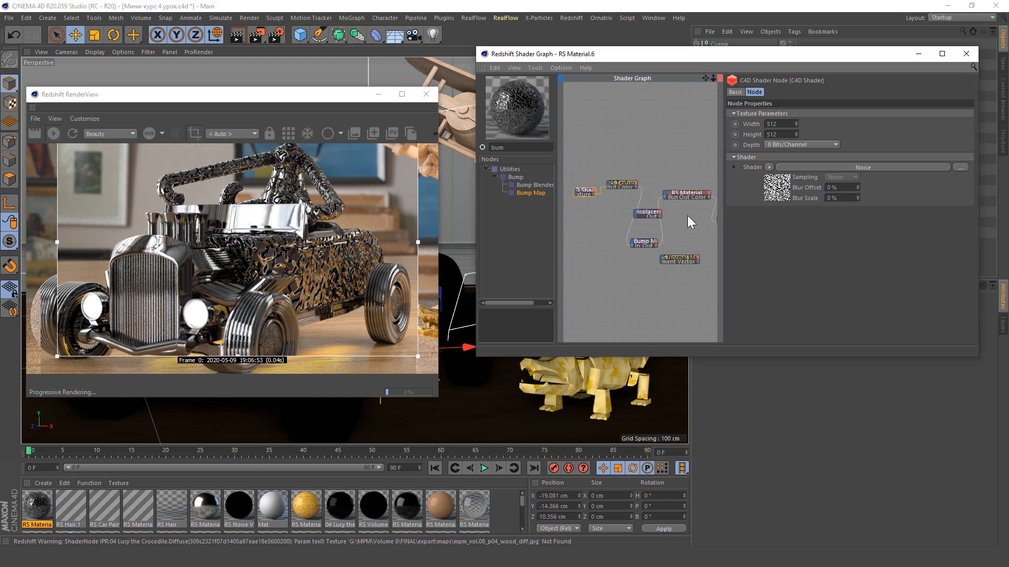
pyautogui.click(637, 173)
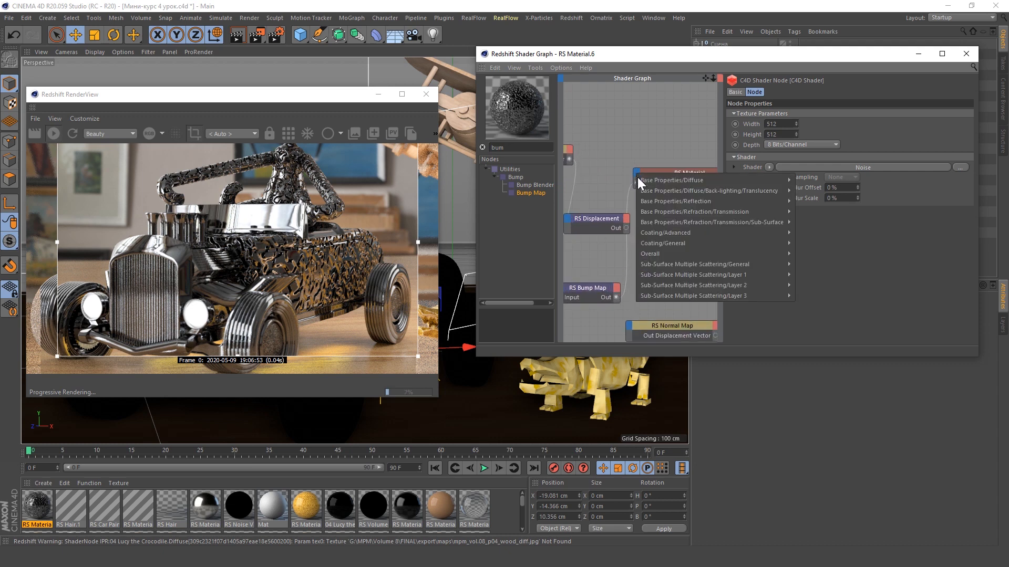
pyautogui.moveTo(662, 253)
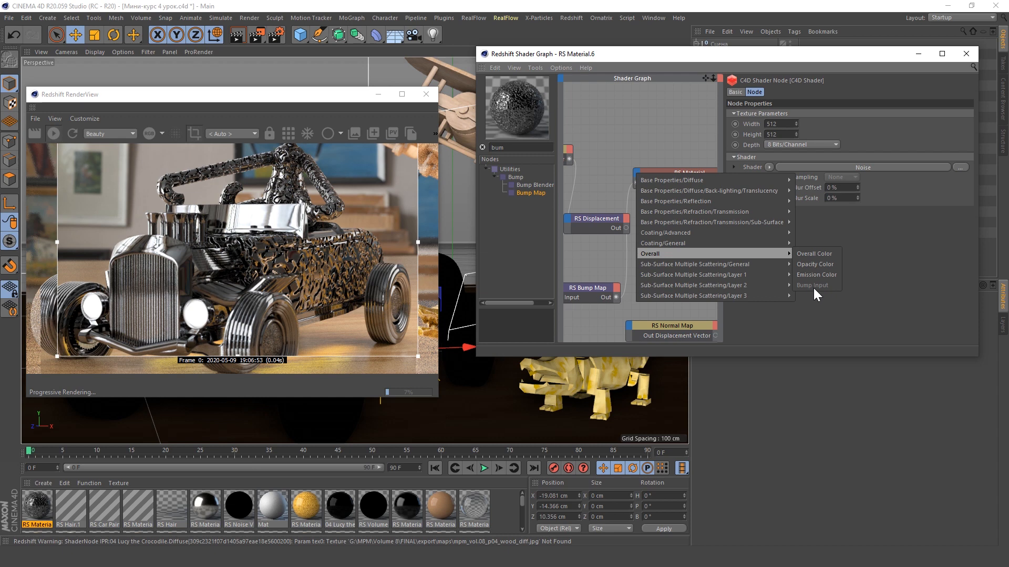
pyautogui.click(659, 153)
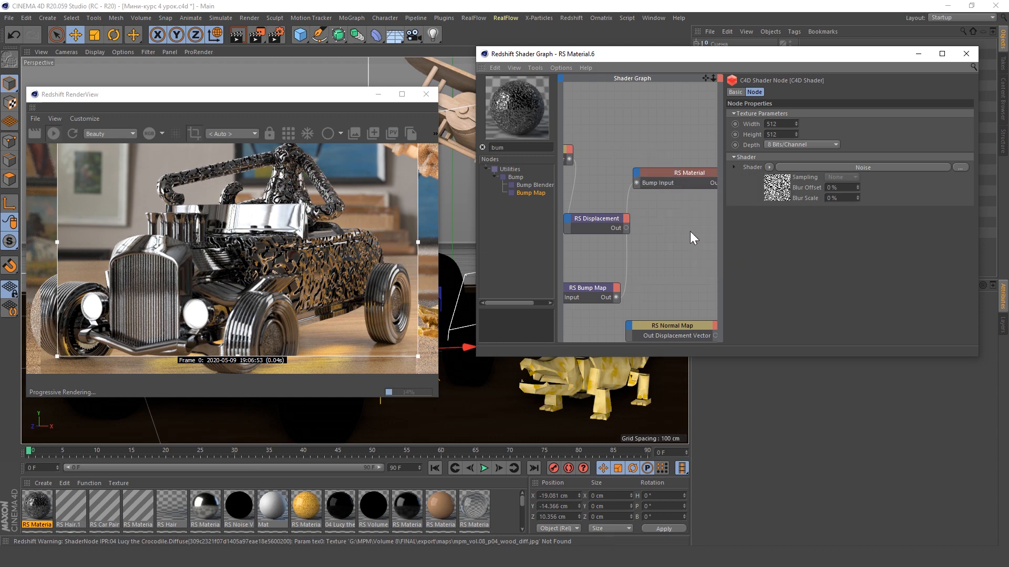
pyautogui.click(692, 172)
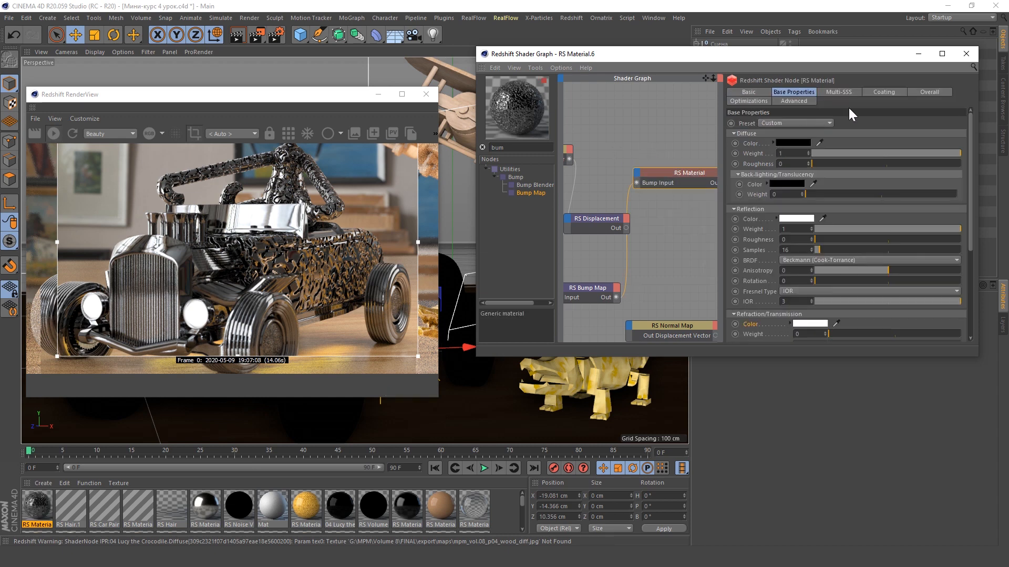
pyautogui.click(933, 92)
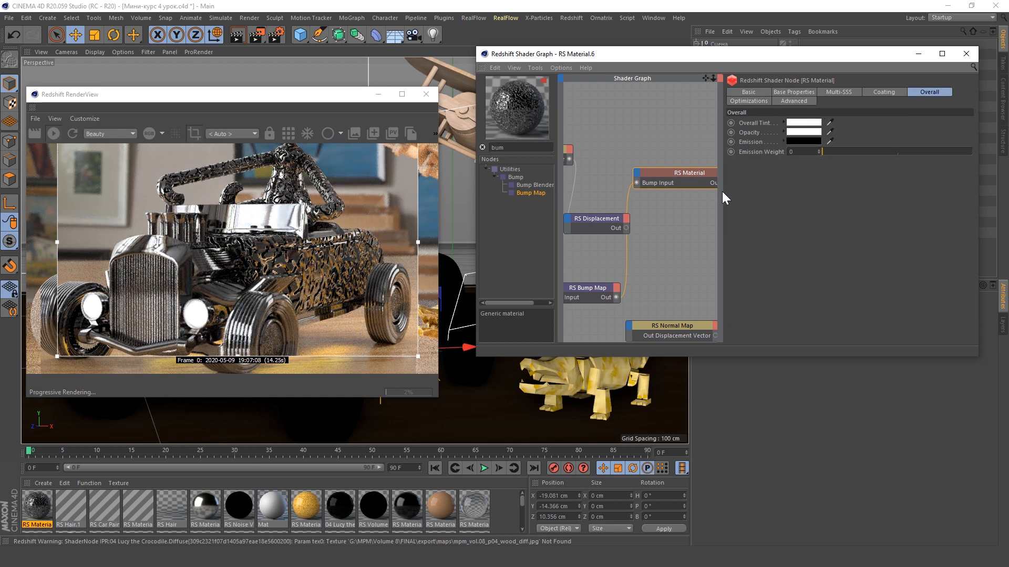
pyautogui.scroll(-3, 677, 206)
pyautogui.click(679, 231)
pyautogui.scroll(-3, 239, 244)
pyautogui.scroll(2, 238, 206)
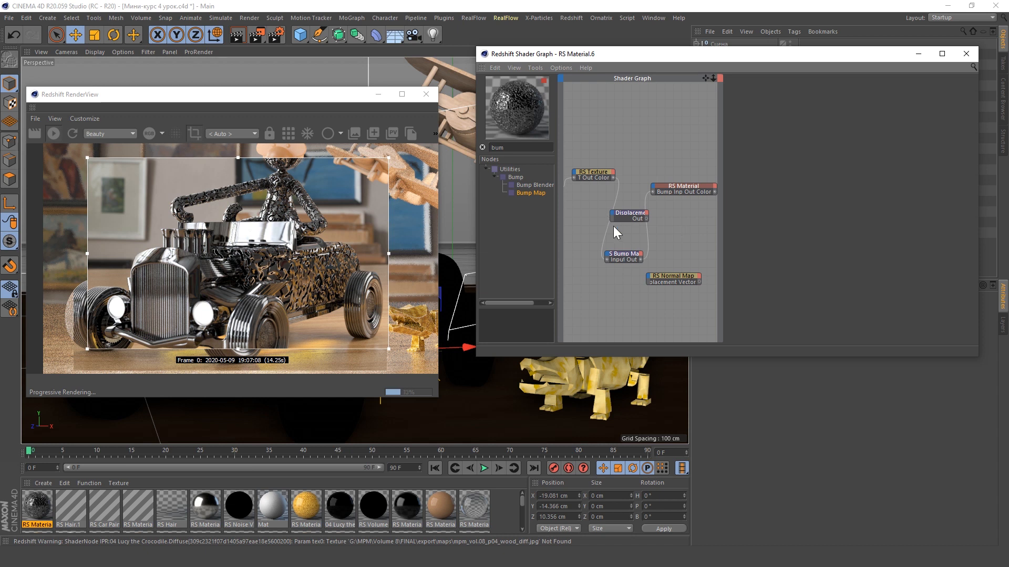
# Step: Delete the shader, texture, displacement, bump and normal map nodes from the RS Material.6 graph, keeping only RS Material and Output
pyautogui.scroll(-3, 648, 236)
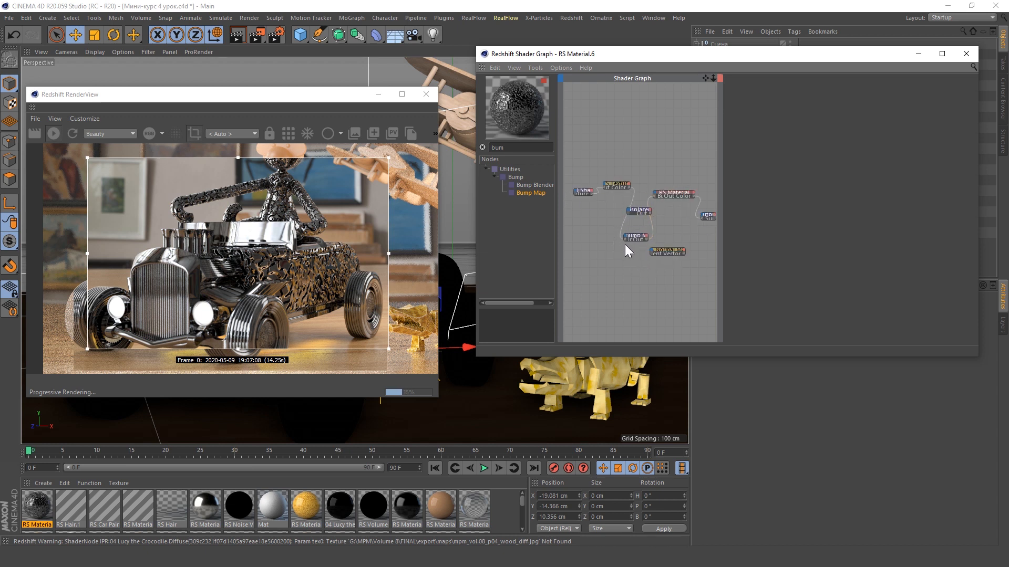
pyautogui.moveTo(639, 265); pyautogui.dragTo(562, 119)
pyautogui.press('Delete')
pyautogui.click(678, 251)
pyautogui.press('Delete')
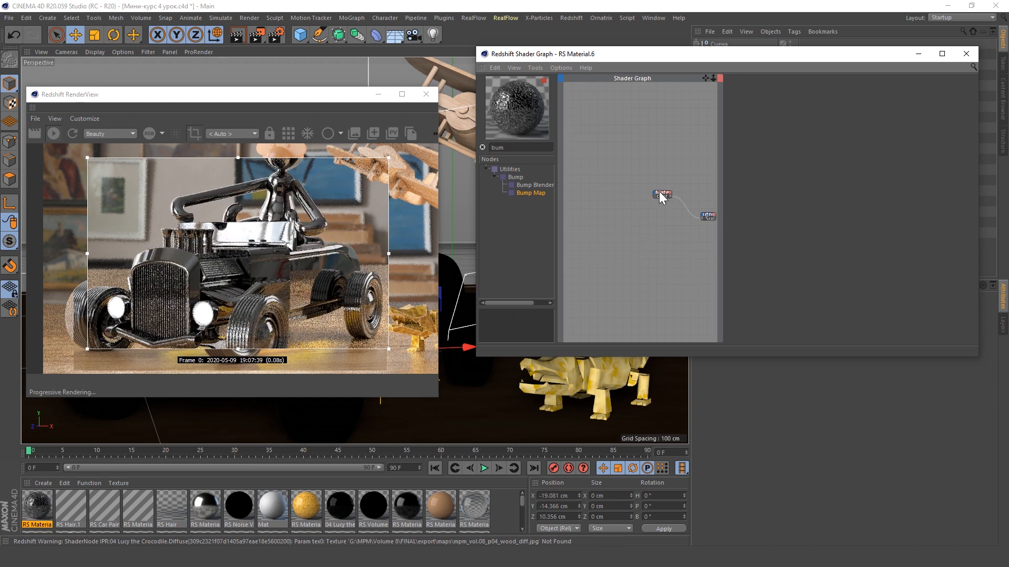
pyautogui.moveTo(661, 193); pyautogui.dragTo(648, 232)
# Step: Create a new Redshift material in the material manager and show its shader graph
pyautogui.click(43, 483)
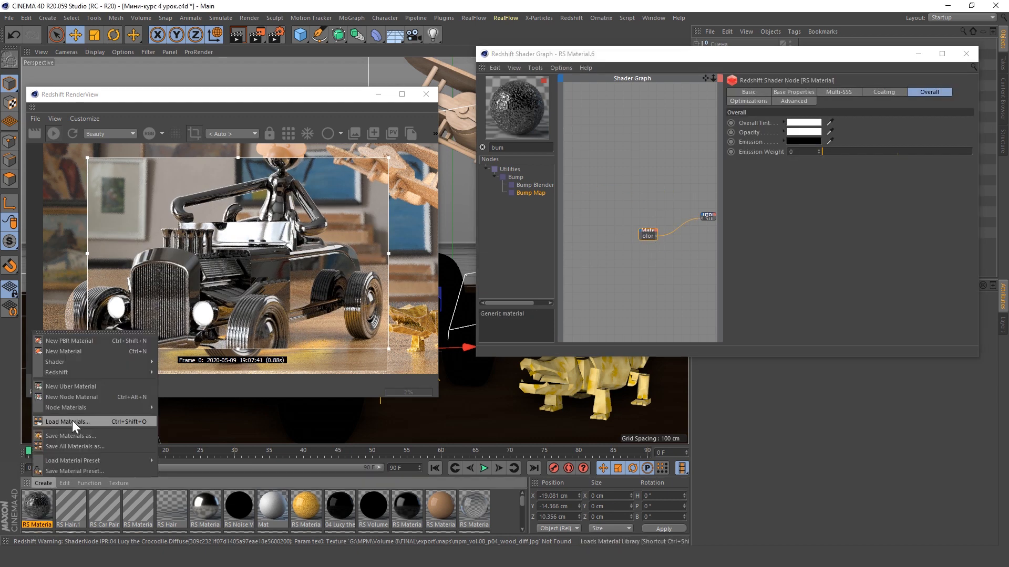
pyautogui.moveTo(56, 372)
pyautogui.moveTo(172, 372)
pyautogui.click(212, 372)
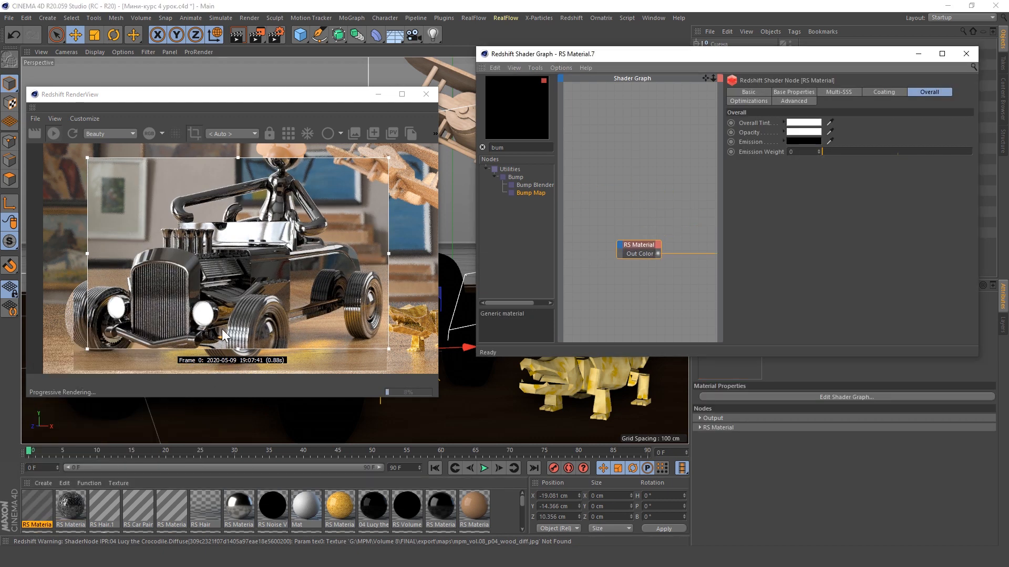
# Step: Add a C4D Shader node found by searching the node library for "c4" and load Noise as its shader
pyautogui.click(483, 147)
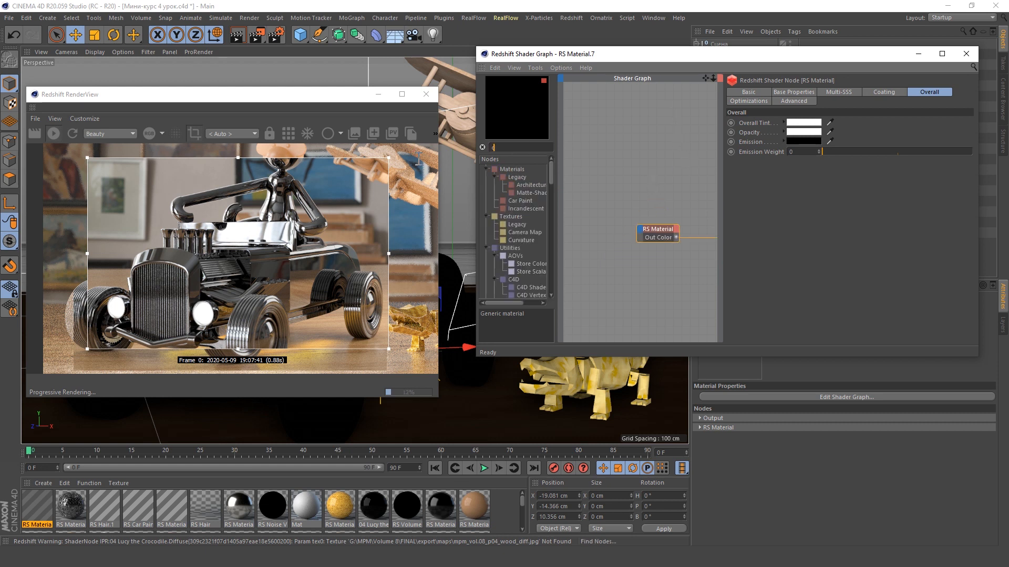
pyautogui.write('c4')
pyautogui.moveTo(532, 185); pyautogui.dragTo(598, 184)
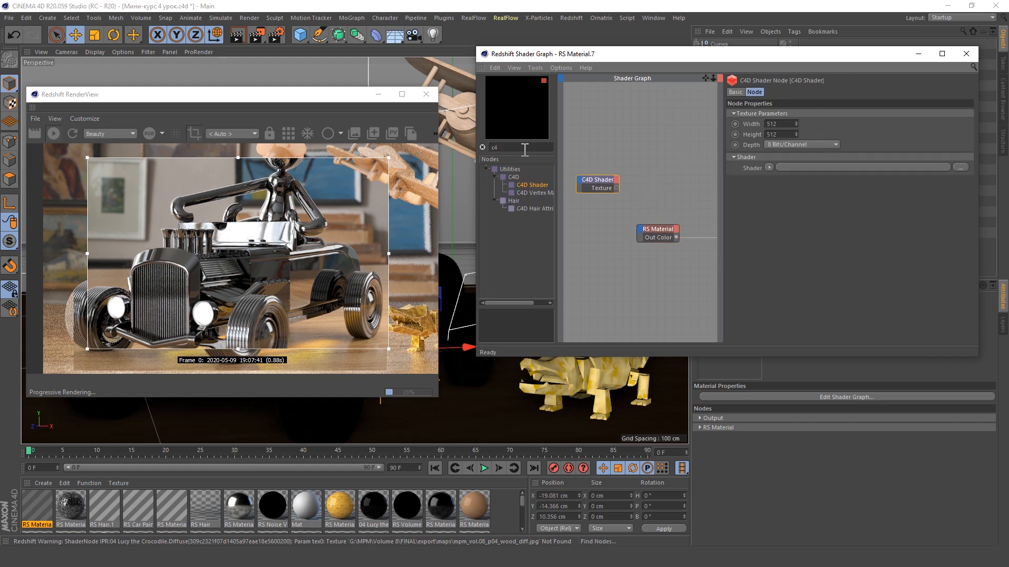
pyautogui.click(591, 179)
pyautogui.click(769, 167)
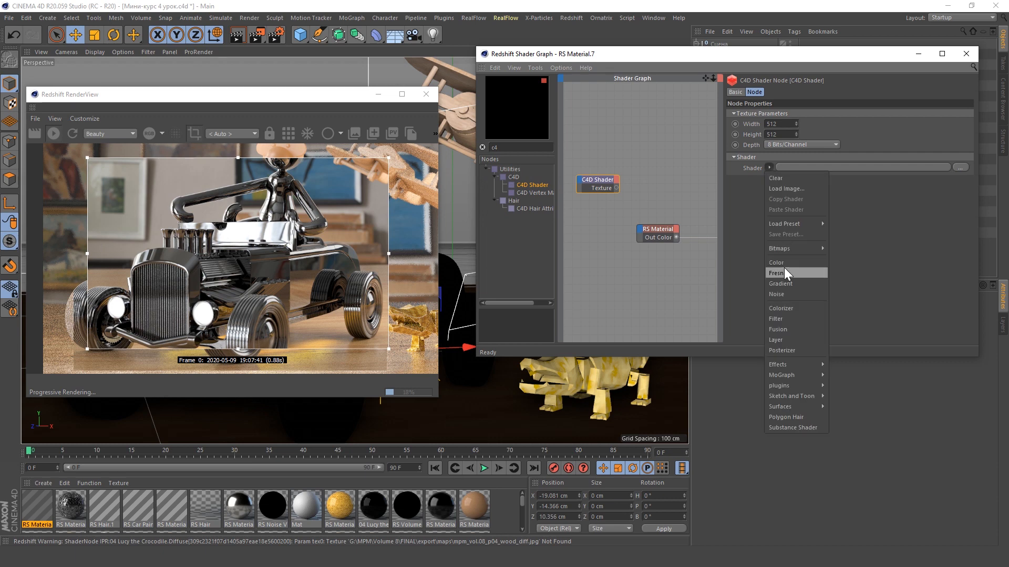
pyautogui.click(777, 294)
# Step: Raise the Noise shader's Contrast and set its Global Scale to 184%
pyautogui.moveTo(770, 57); pyautogui.dragTo(537, 34)
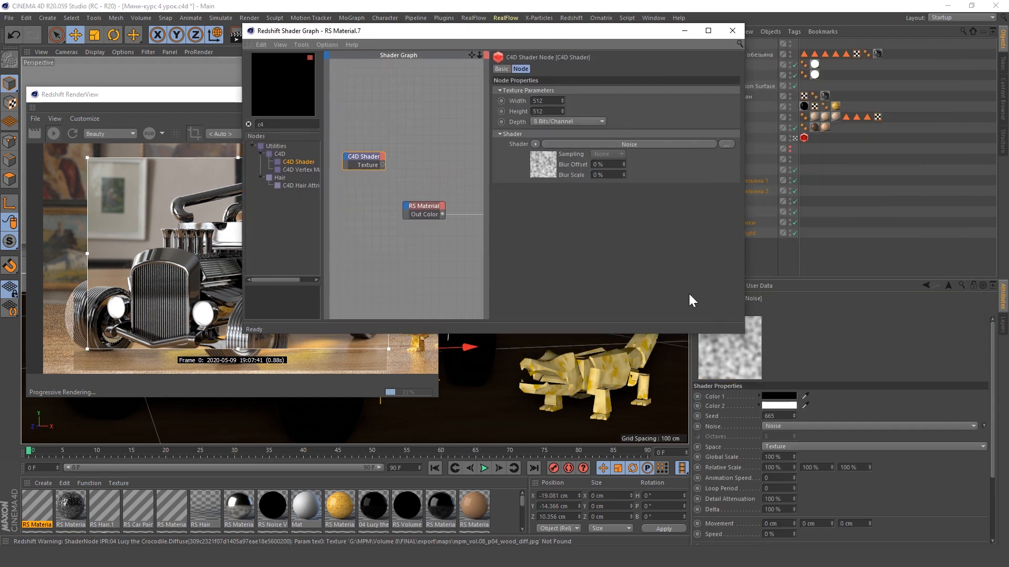
pyautogui.scroll(-3, 893, 496)
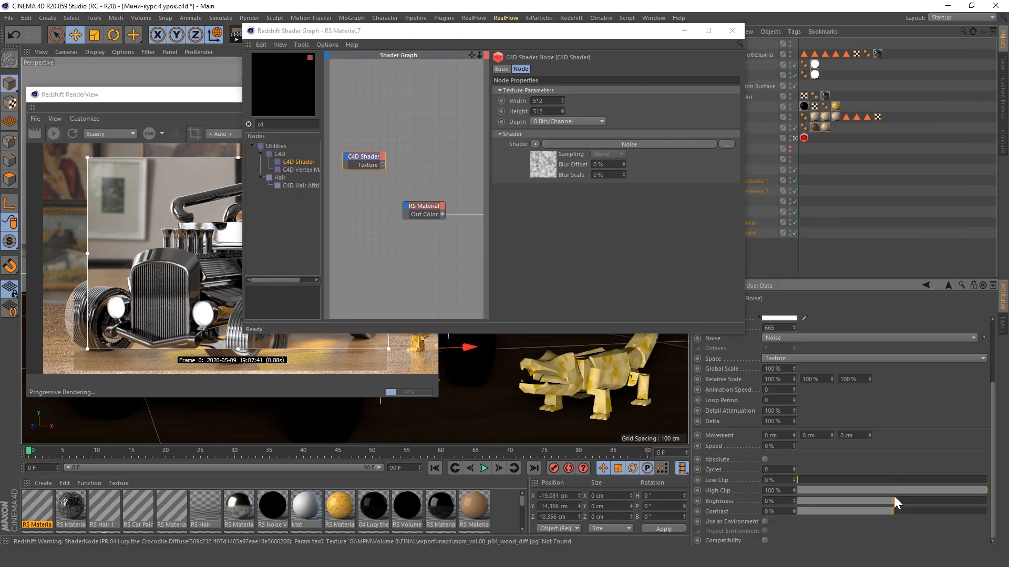
pyautogui.moveTo(894, 510); pyautogui.dragTo(948, 510)
pyautogui.scroll(3, 894, 437)
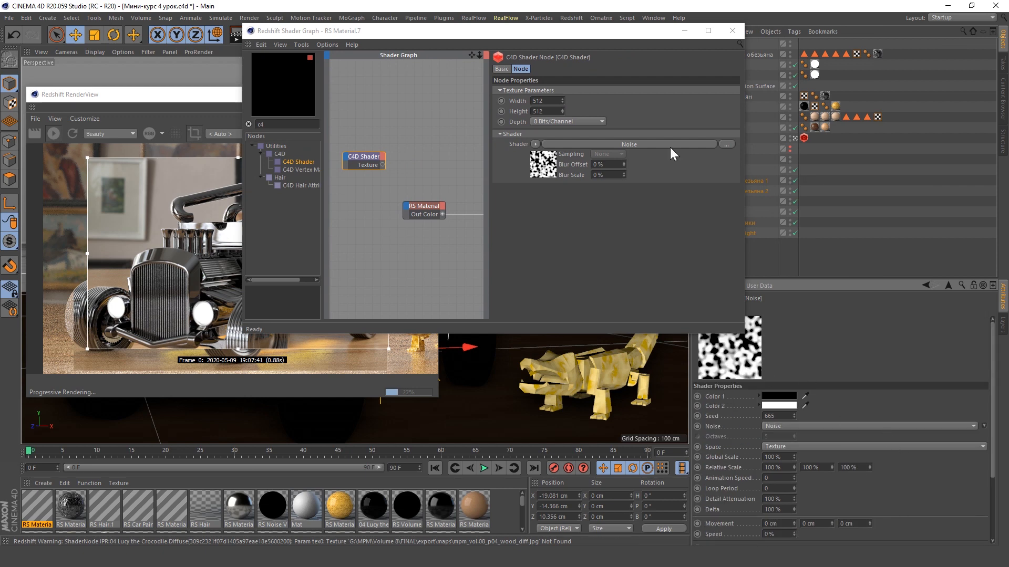
pyautogui.moveTo(710, 286); pyautogui.dragTo(633, 177)
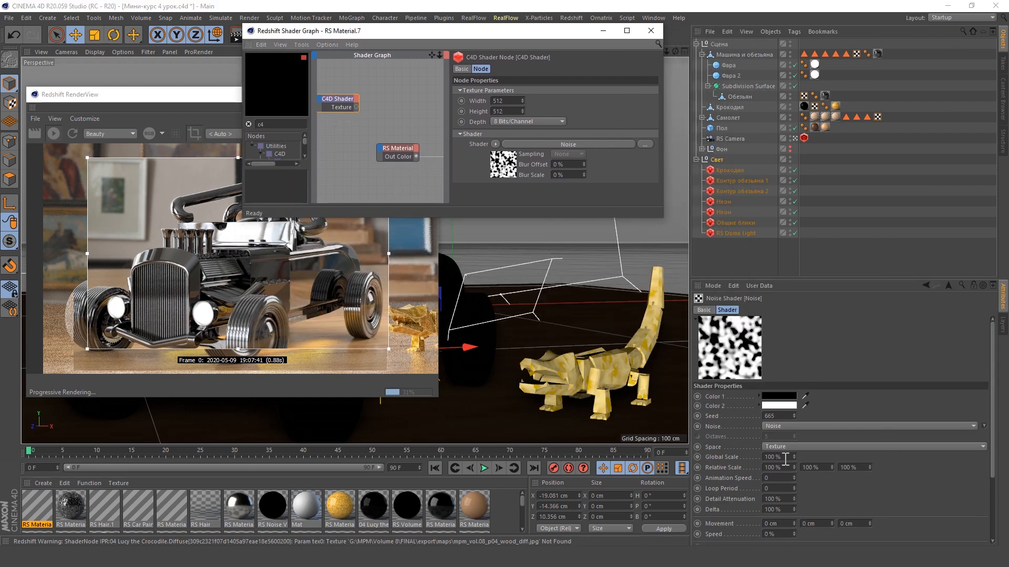
# Step: Set the Noise shader's Color 1 to a saturated brownish orange
pyautogui.click(782, 396)
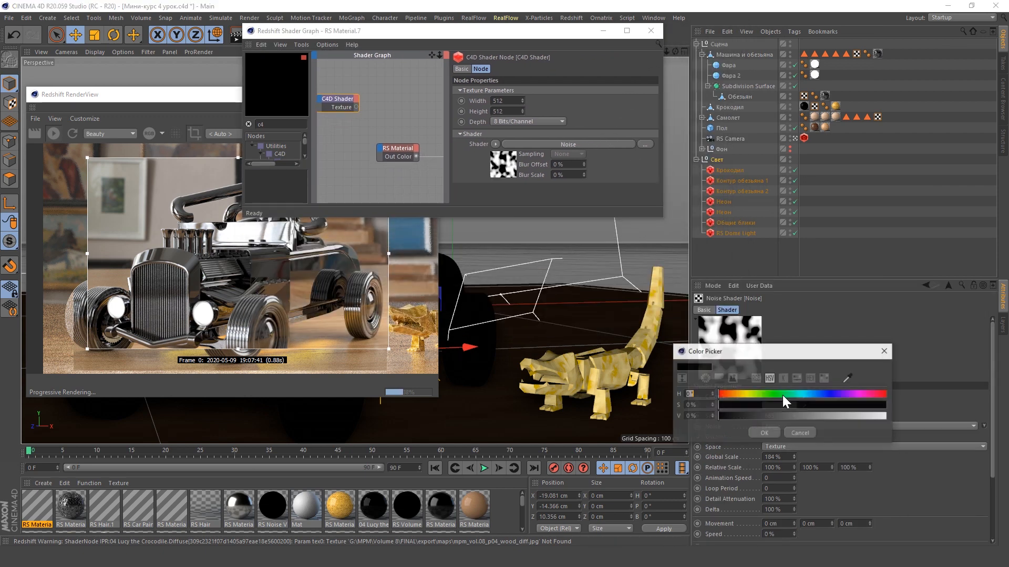
pyautogui.moveTo(799, 405); pyautogui.dragTo(925, 411)
pyautogui.moveTo(851, 416); pyautogui.dragTo(800, 416)
pyautogui.moveTo(718, 394); pyautogui.dragTo(729, 395)
pyautogui.click(763, 433)
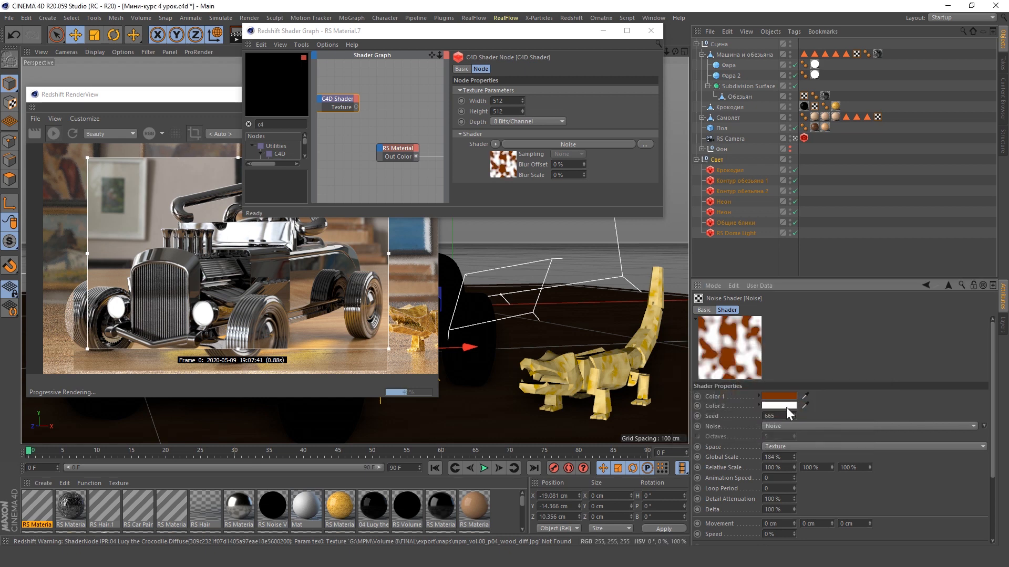
# Step: Set the Noise shader's Color 2 to dark green and apply the new material to the car object in the scene hierarchy
pyautogui.click(786, 407)
pyautogui.click(766, 405)
pyautogui.moveTo(809, 416); pyautogui.dragTo(893, 416)
pyautogui.click(780, 427)
pyautogui.click(769, 444)
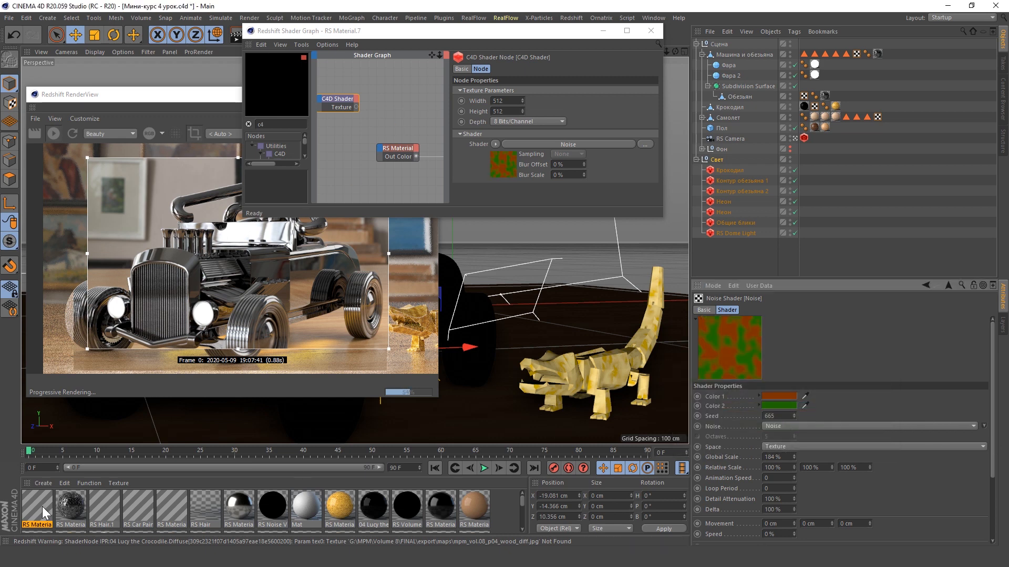
pyautogui.moveTo(42, 507); pyautogui.dragTo(746, 55)
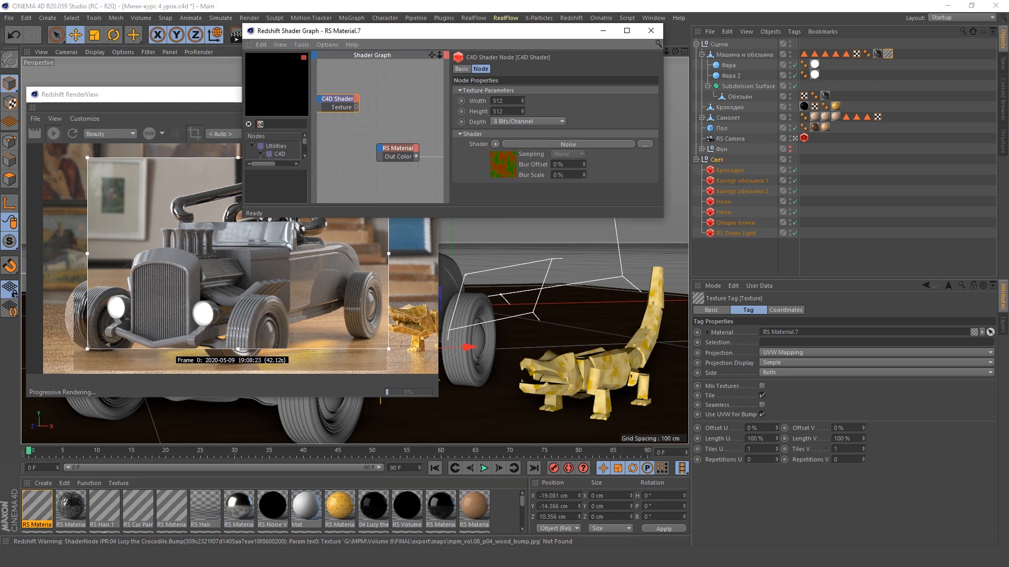
# Step: Add an RS Texture node found by searching for "tex" and connect the C4D Shader's Texture output to its Tex0 input
pyautogui.write('tex')
pyautogui.moveTo(280, 155); pyautogui.dragTo(362, 109)
pyautogui.click(370, 95)
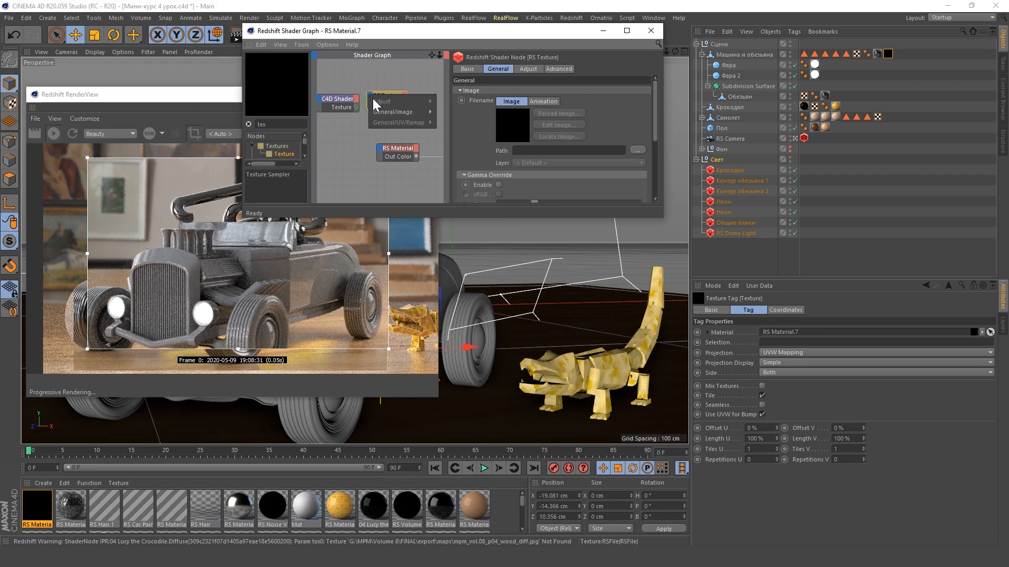
pyautogui.click(427, 111)
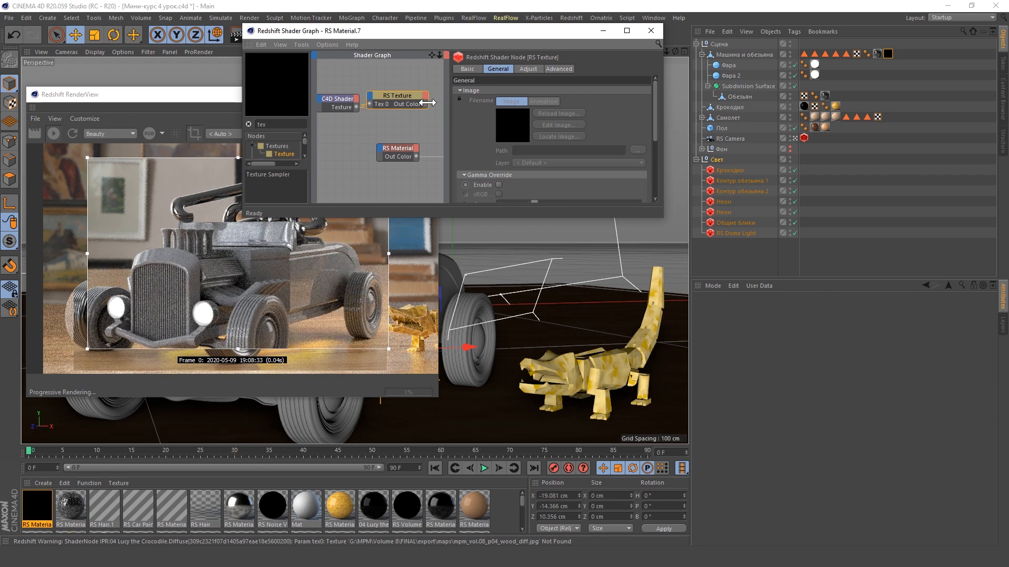
# Step: Connect the RS Texture's Out Color to the RS Material's Diffuse Color
pyautogui.moveTo(426, 103); pyautogui.dragTo(380, 147)
pyautogui.moveTo(471, 157)
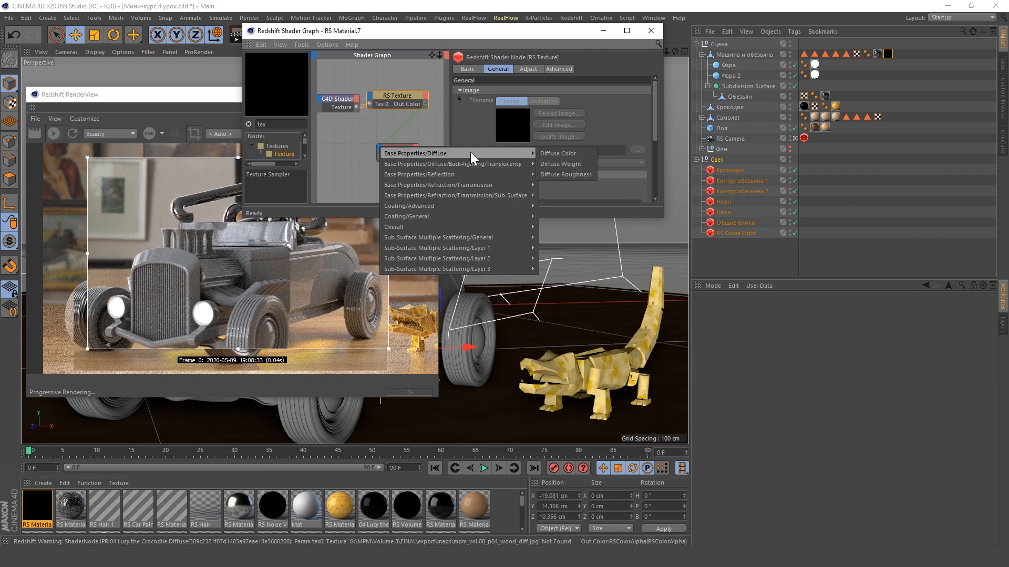
pyautogui.click(549, 151)
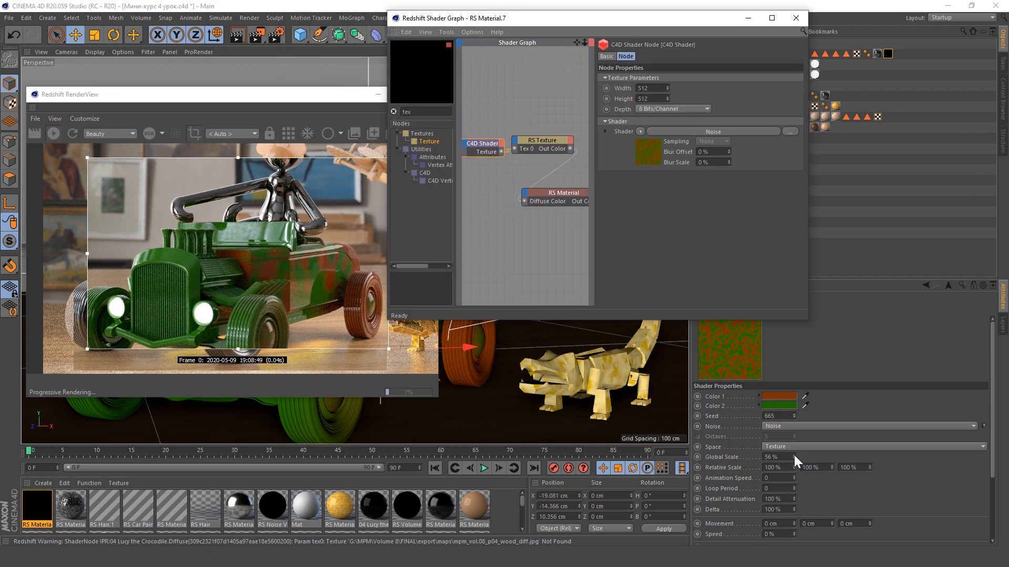
# Step: Reduce the Noise's Global Scale to 18% and change its Color 1 to dark green
pyautogui.moveTo(794, 455); pyautogui.dragTo(793, 452)
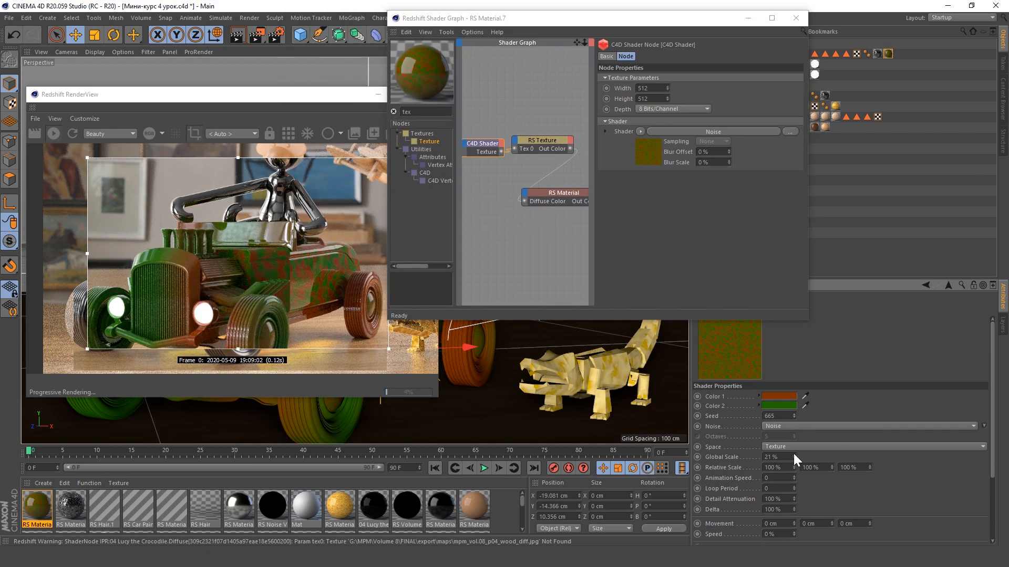
pyautogui.click(779, 396)
pyautogui.click(784, 422)
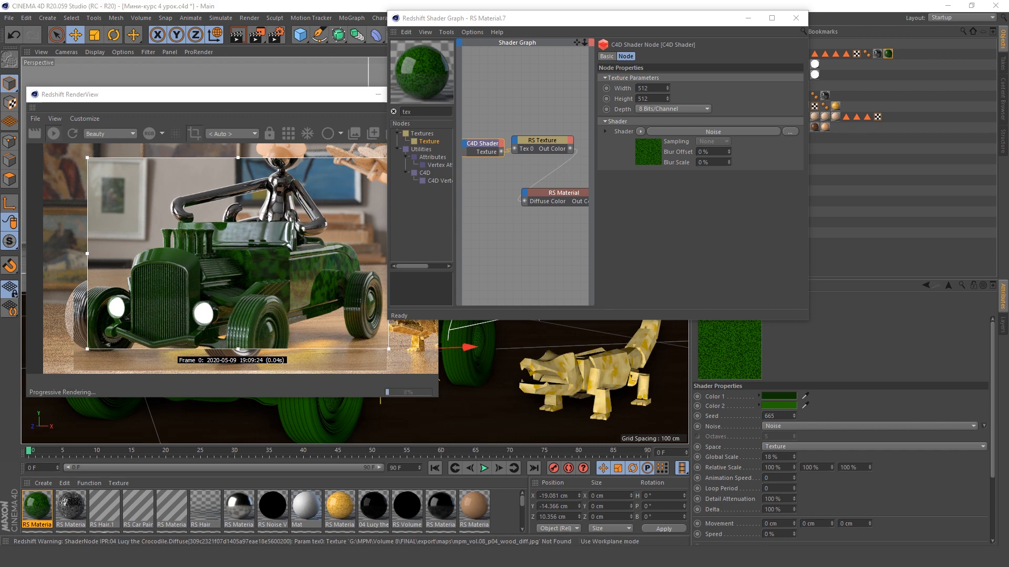
# Step: Move the C4D Shader and RS Texture nodes away from RS Material and enlarge the shader graph's working area
pyautogui.scroll(-3, 549, 221)
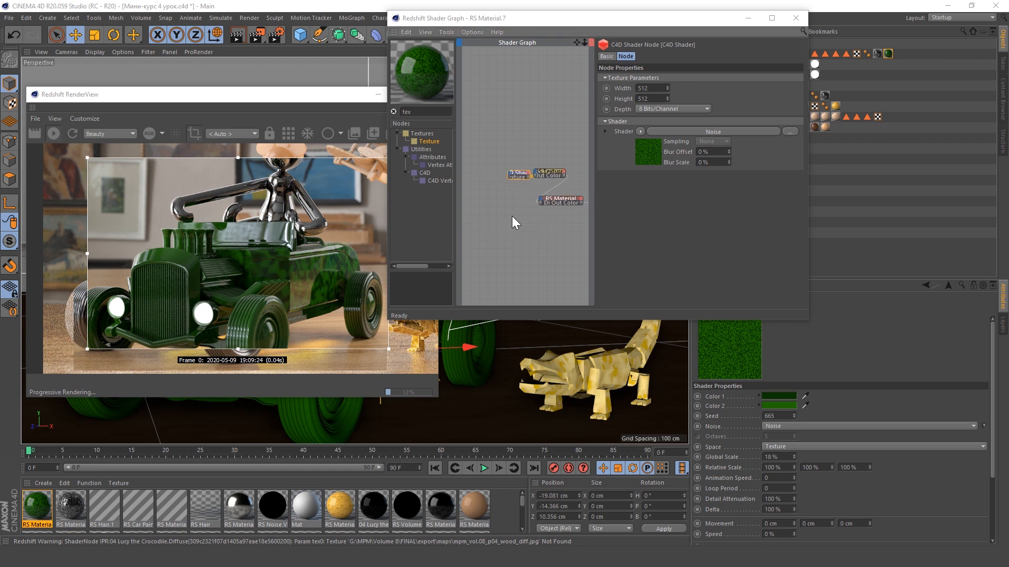
pyautogui.moveTo(554, 150); pyautogui.dragTo(486, 186)
pyautogui.moveTo(558, 165); pyautogui.dragTo(508, 176)
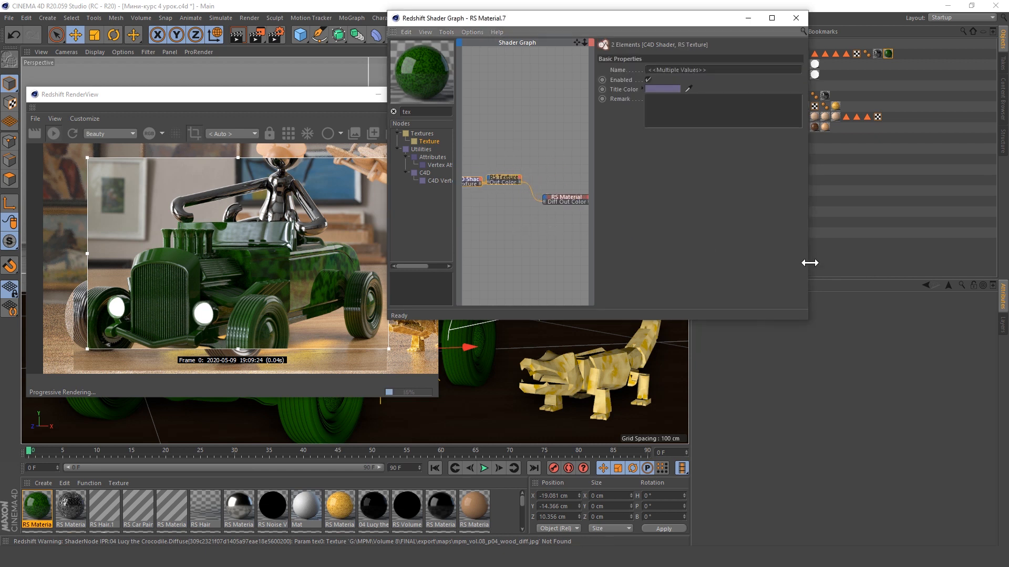
pyautogui.moveTo(810, 263); pyautogui.dragTo(963, 252)
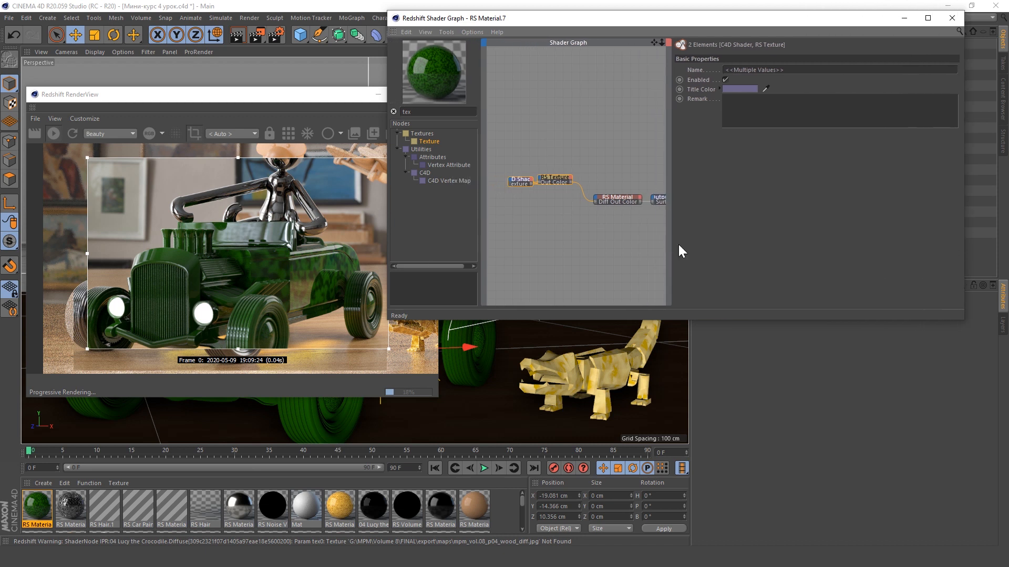
pyautogui.moveTo(671, 244); pyautogui.dragTo(832, 244)
pyautogui.scroll(2, 708, 231)
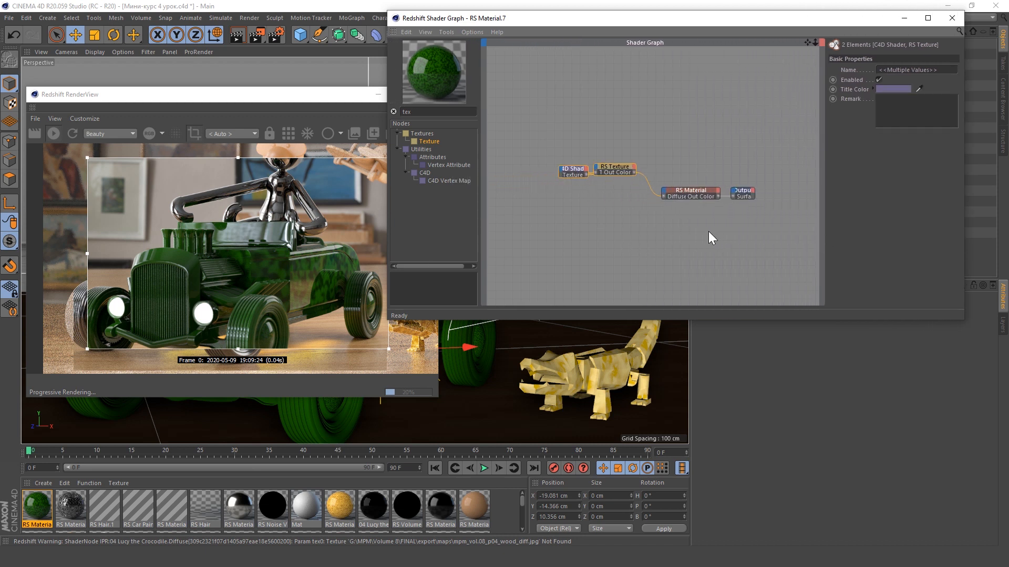
# Step: Add a Curvature node found by searching for "cu" and connect its Out to the Output node's Surface
pyautogui.click(393, 112)
pyautogui.write('cu')
pyautogui.moveTo(427, 140); pyautogui.dragTo(654, 184)
pyautogui.scroll(3, 691, 206)
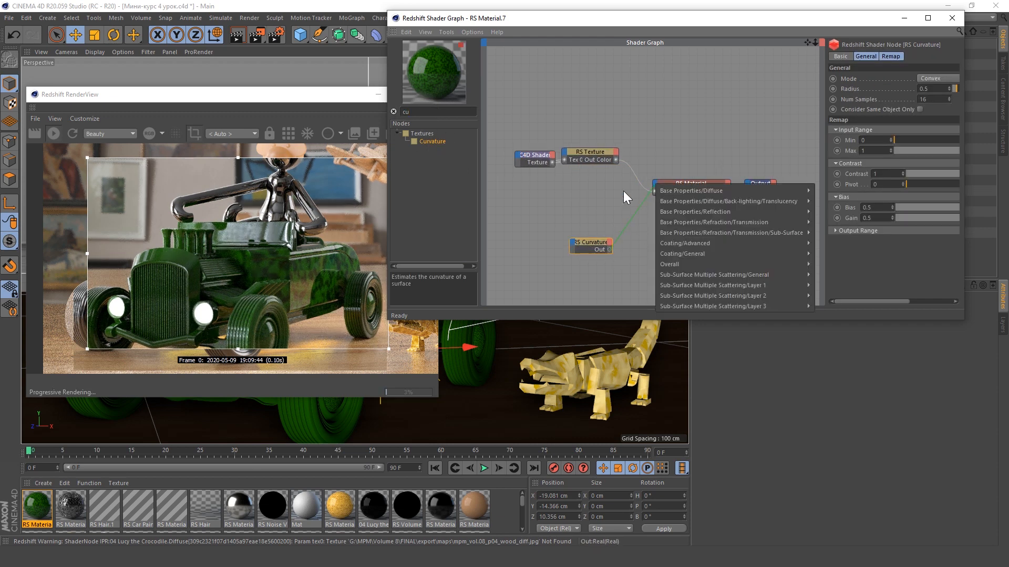
pyautogui.click(623, 192)
pyautogui.moveTo(610, 249); pyautogui.dragTo(746, 192)
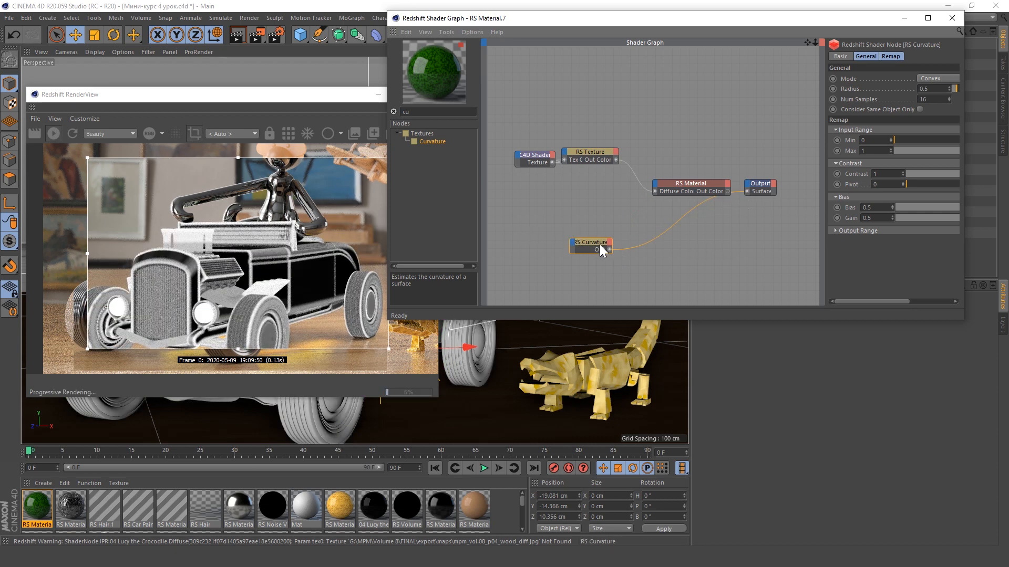
# Step: Set the RS Curvature node's Radius to 0.3 in its General settings
pyautogui.click(876, 55)
pyautogui.moveTo(825, 116); pyautogui.dragTo(768, 117)
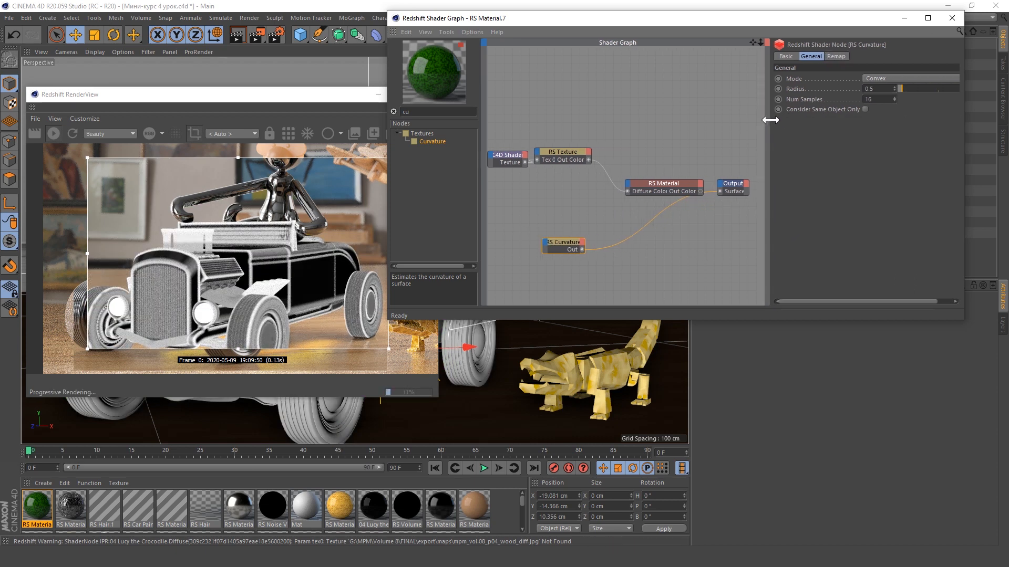
pyautogui.doubleClick(868, 89)
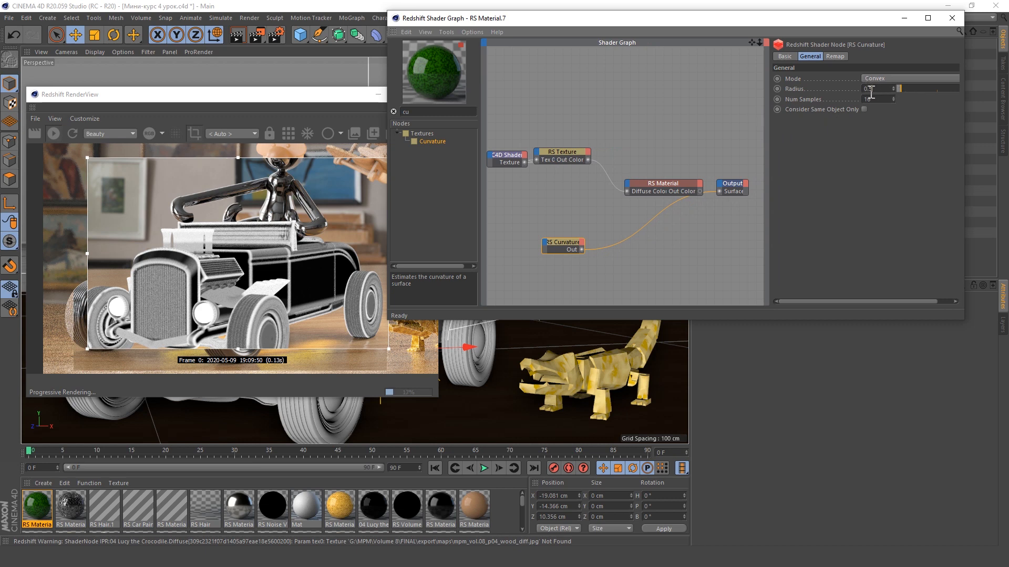
pyautogui.write('0.2')
pyautogui.press('Return')
pyautogui.moveTo(874, 89); pyautogui.dragTo(868, 89)
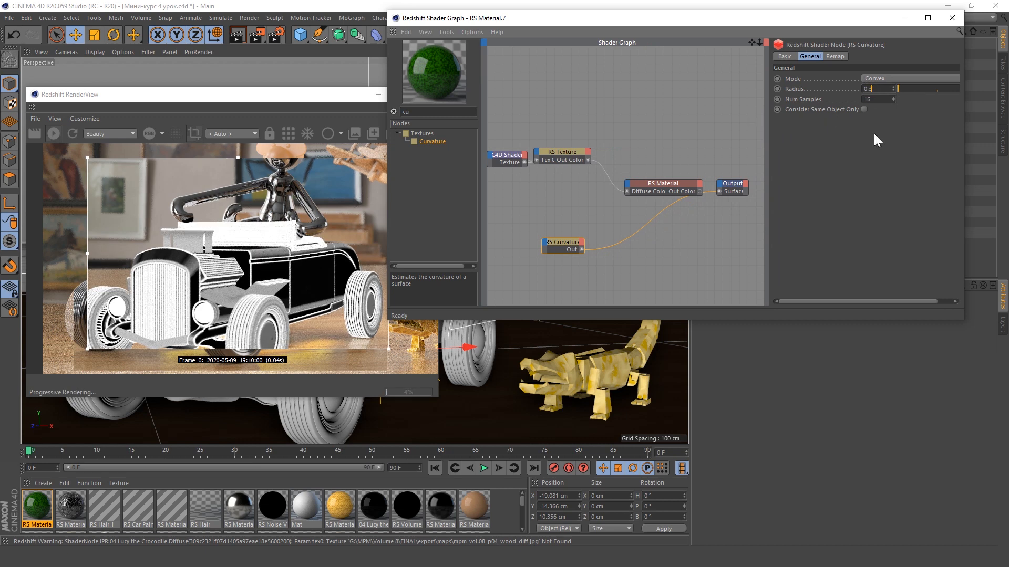
pyautogui.write('3')
pyautogui.press('Return')
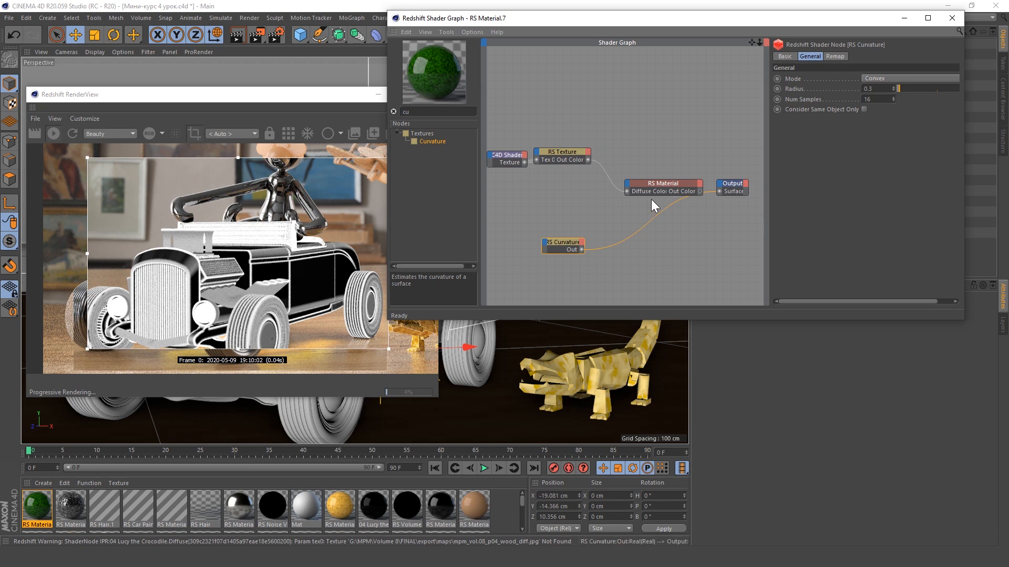
# Step: Connect the RS Curvature's Out to the RS Material's Refl Color and restore the RS Material's connection to the Output's Surface
pyautogui.moveTo(581, 250); pyautogui.dragTo(629, 184)
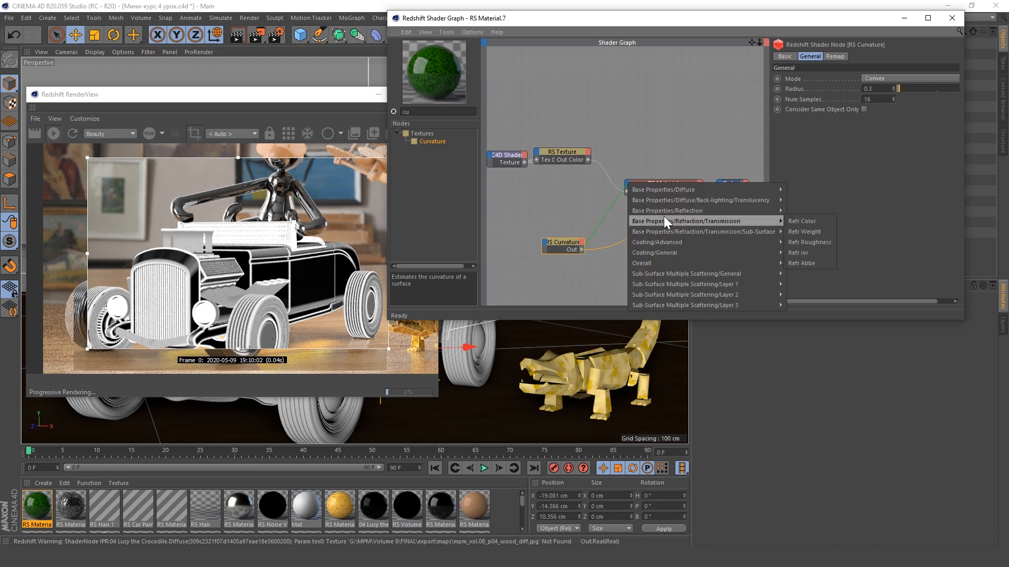
pyautogui.moveTo(674, 210)
pyautogui.click(802, 210)
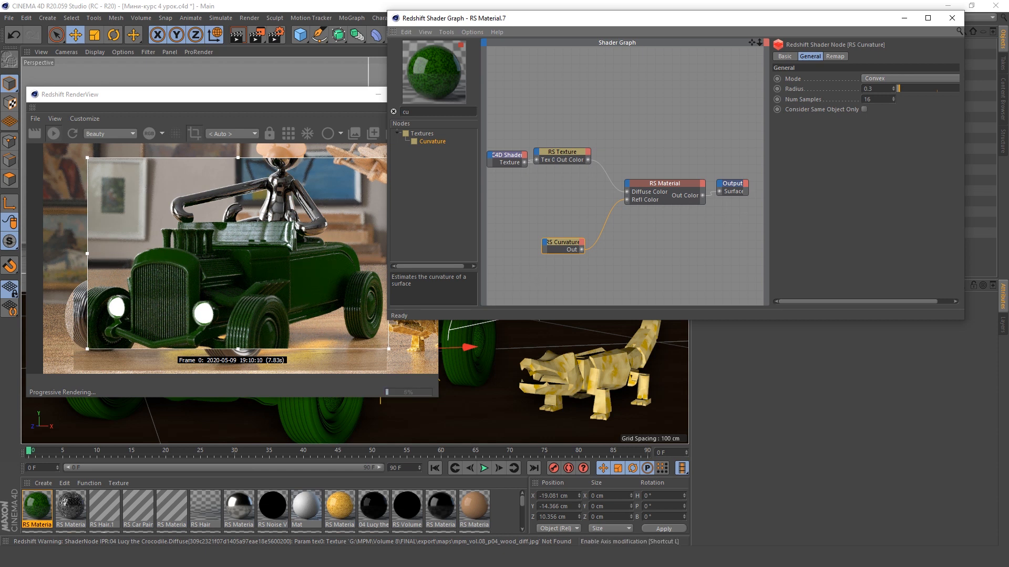
# Step: Add a Ramp node found by searching for "ram" and connect the RS Curvature's Out to its Input
pyautogui.click(390, 110)
pyautogui.write('ra')
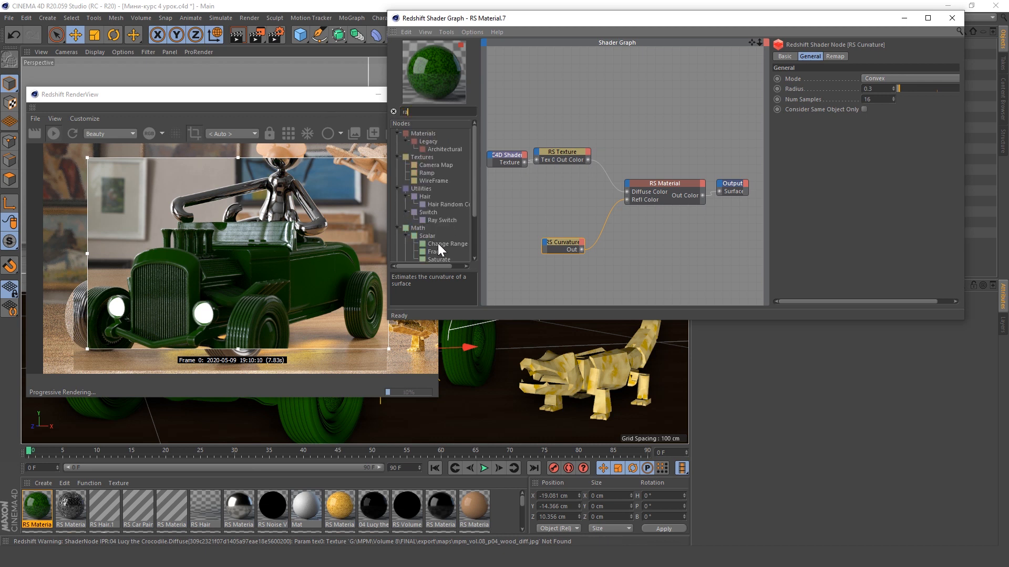
pyautogui.write('m')
pyautogui.moveTo(425, 140); pyautogui.dragTo(670, 247)
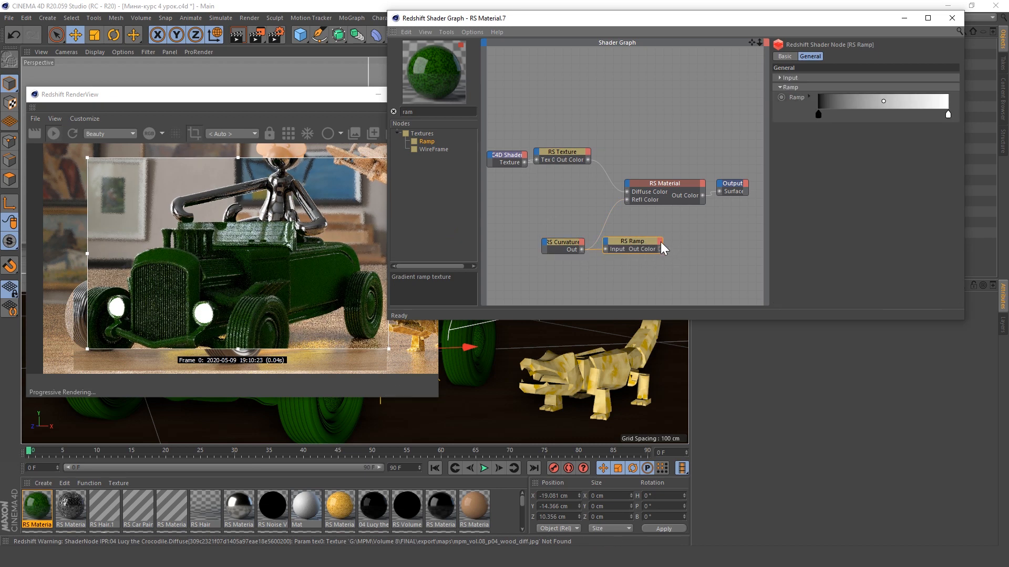
# Step: Connect the RS Ramp's Out Color to the RS Material's Refl Color and reposition the ramp and curvature nodes
pyautogui.moveTo(628, 198); pyautogui.dragTo(626, 200)
pyautogui.moveTo(693, 235); pyautogui.dragTo(570, 252)
pyautogui.moveTo(629, 242); pyautogui.dragTo(570, 233)
pyautogui.click(569, 232)
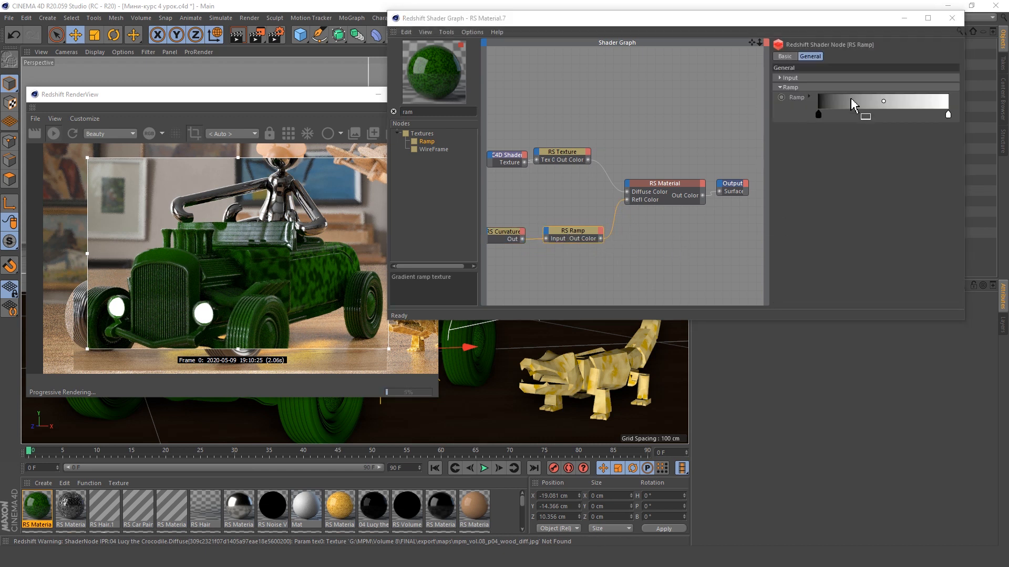
# Step: Expand the RS Ramp's Input settings and invert its gradient
pyautogui.click(829, 79)
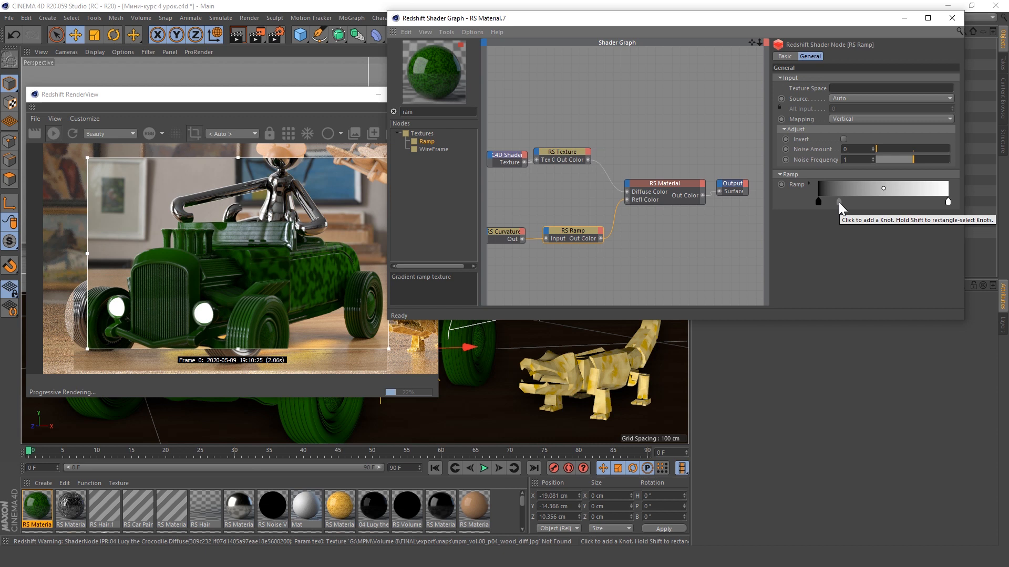
pyautogui.rightClick(834, 191)
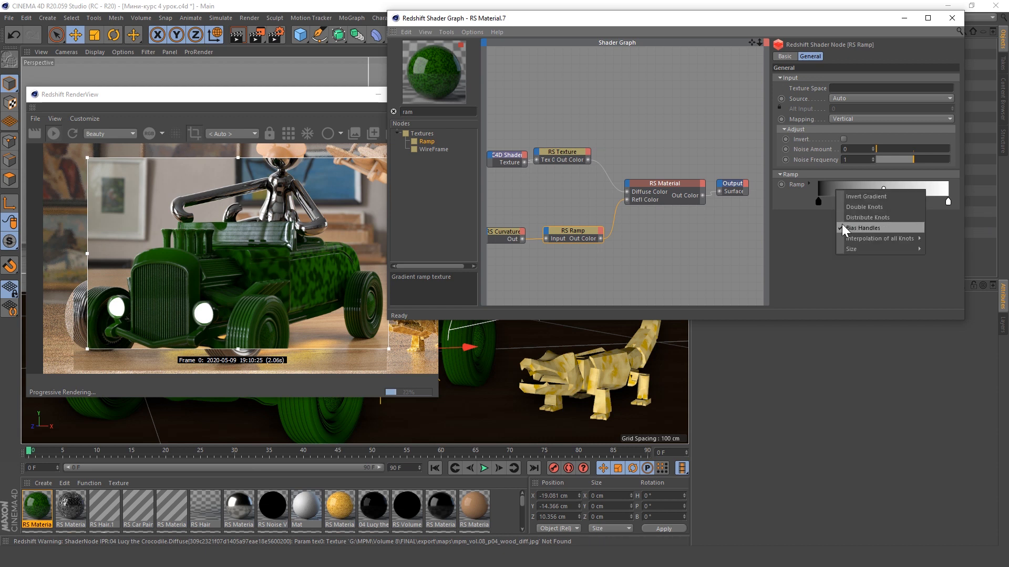
pyautogui.click(875, 196)
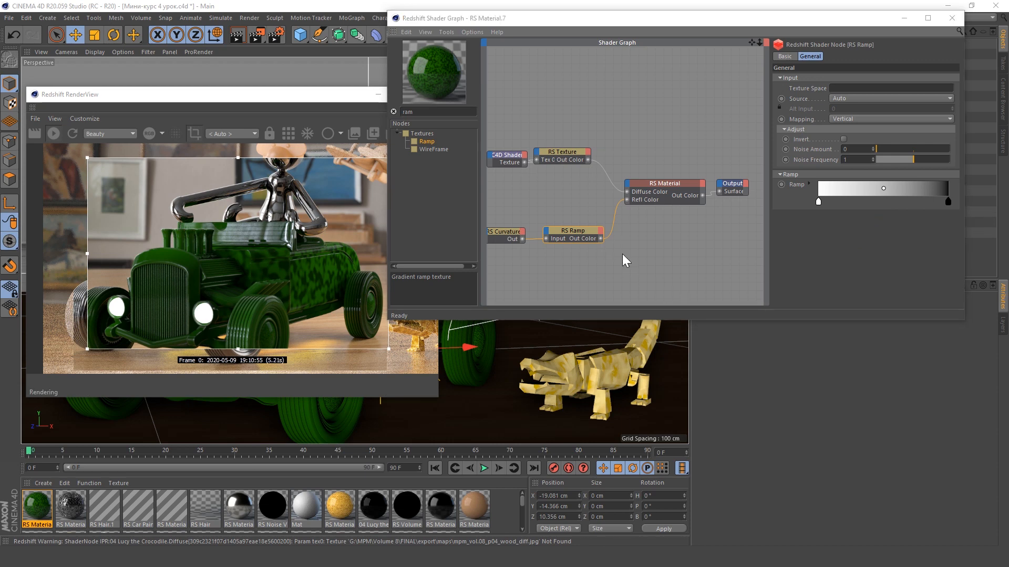
# Step: Preview the RS Ramp through the Output's Surface and set the RS Curvature's Remap input range to Min 0.038 and Max 0.286
pyautogui.moveTo(600, 238); pyautogui.dragTo(719, 191)
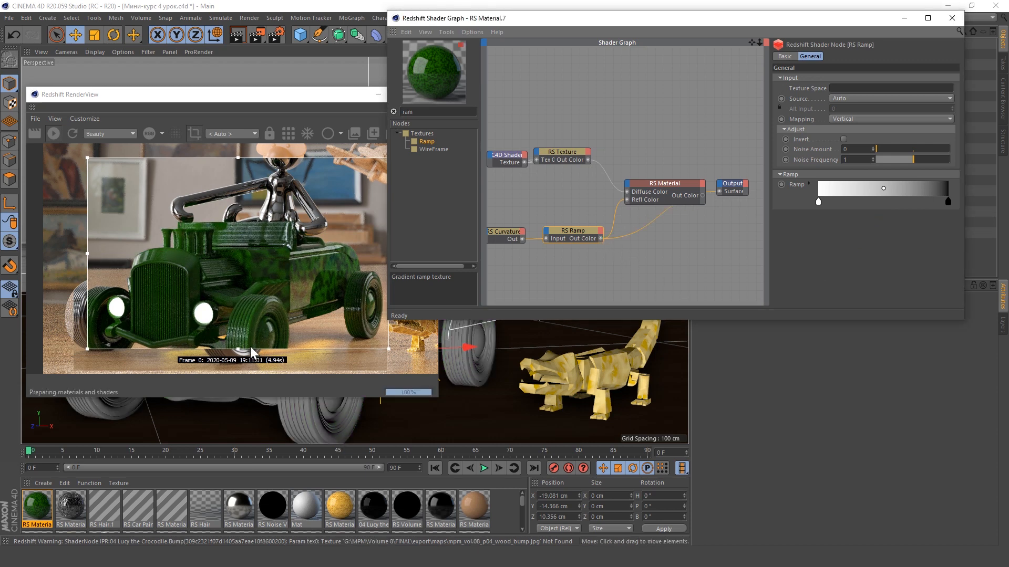
pyautogui.click(505, 234)
pyautogui.click(835, 56)
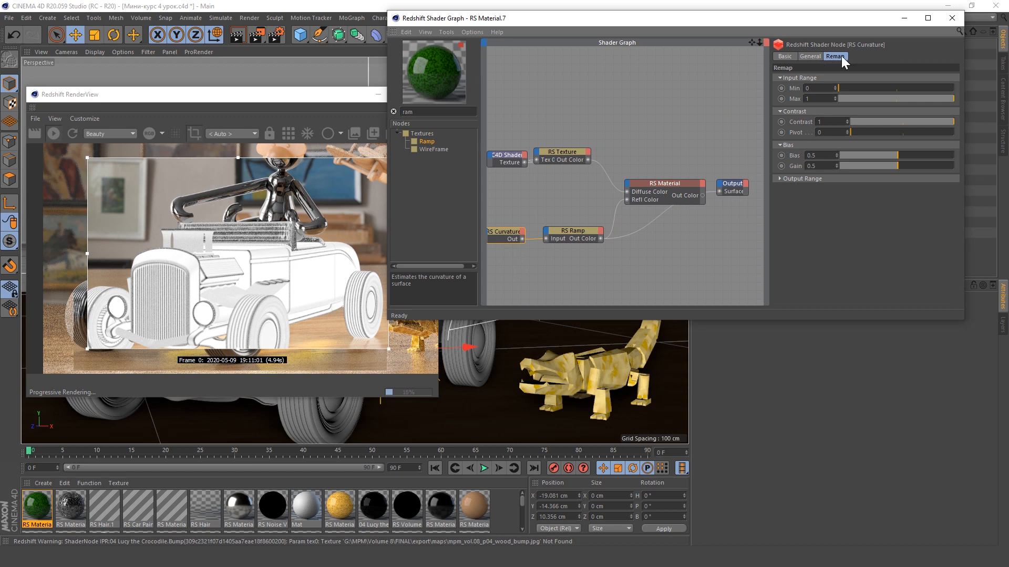
pyautogui.click(857, 99)
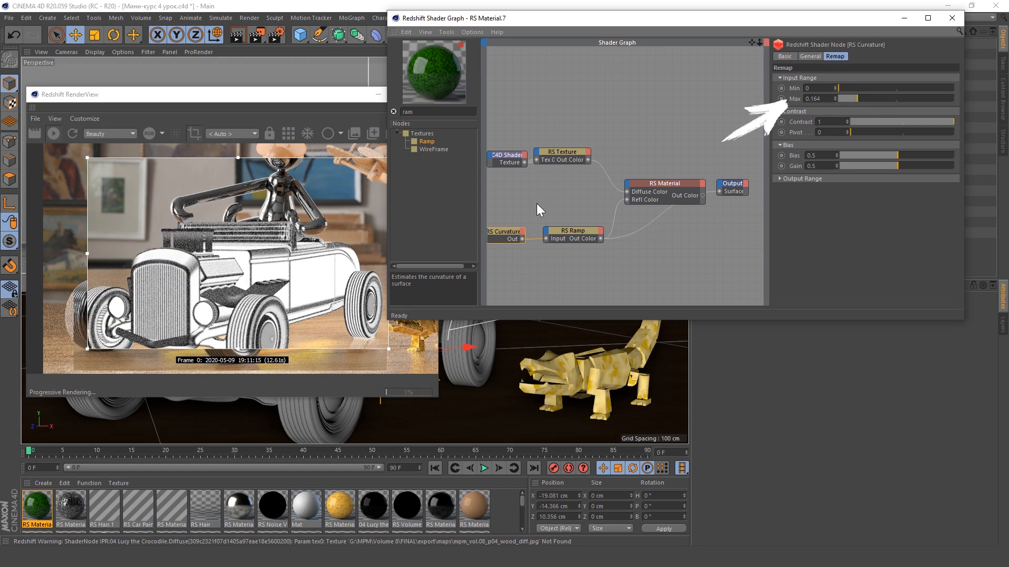
pyautogui.click(872, 98)
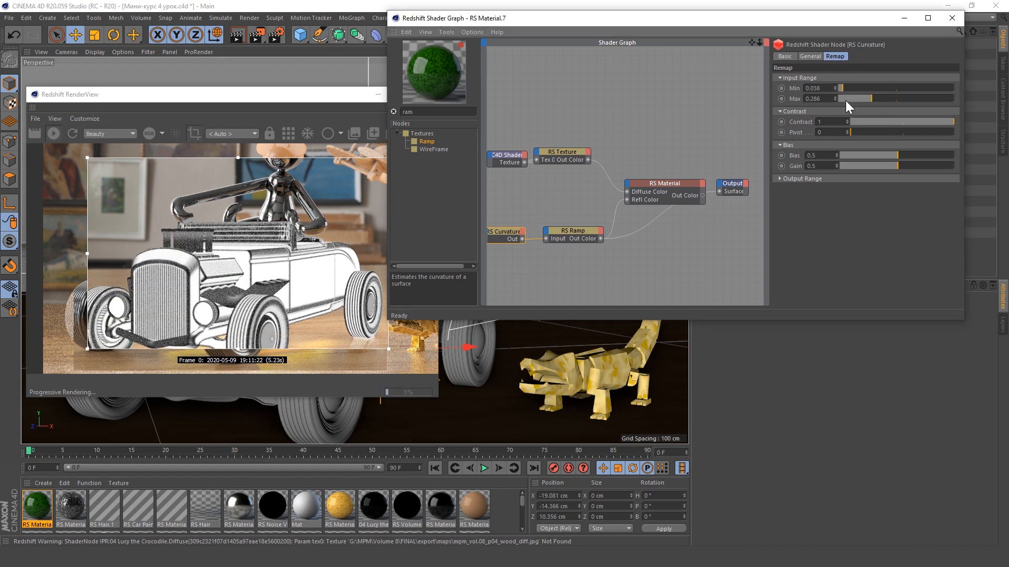
pyautogui.click(842, 89)
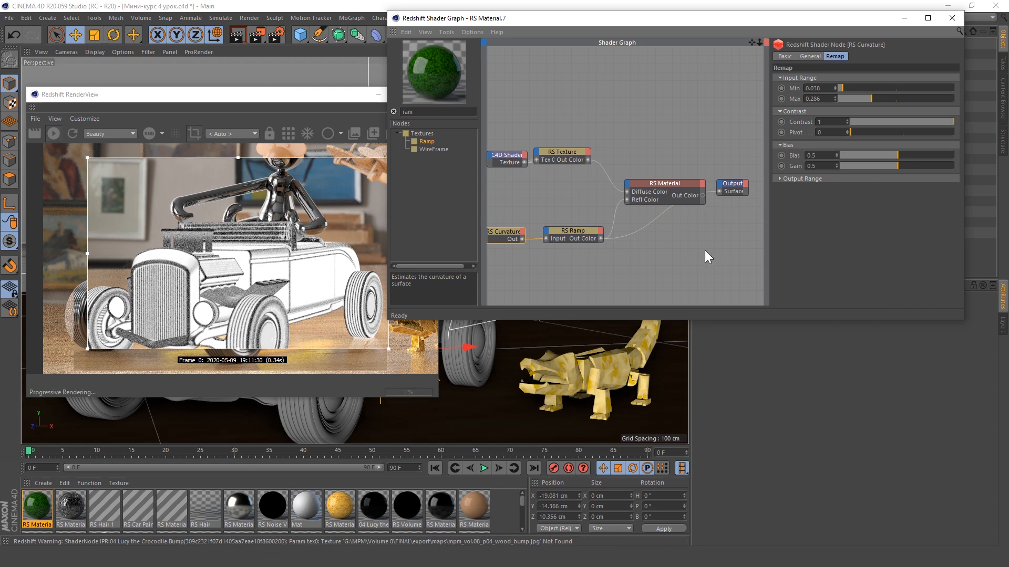
# Step: Reconnect the RS Material to the Output's Surface and set the RS Curvature's input range Max to 0.079 and Contrast to 5
pyautogui.moveTo(703, 195); pyautogui.dragTo(719, 191)
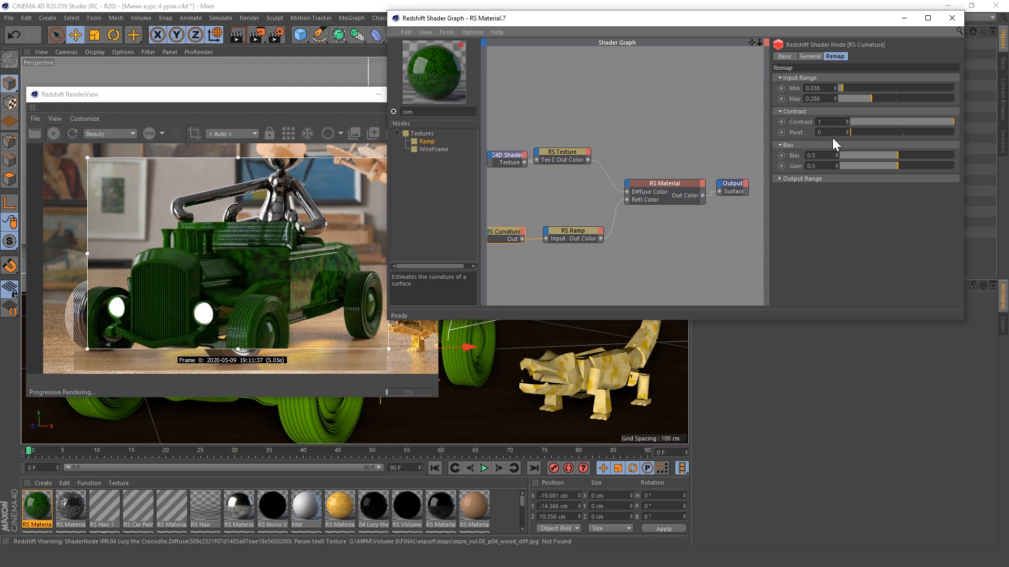
pyautogui.moveTo(851, 98); pyautogui.dragTo(846, 99)
pyautogui.doubleClick(831, 121)
pyautogui.write('5')
pyautogui.press('Return')
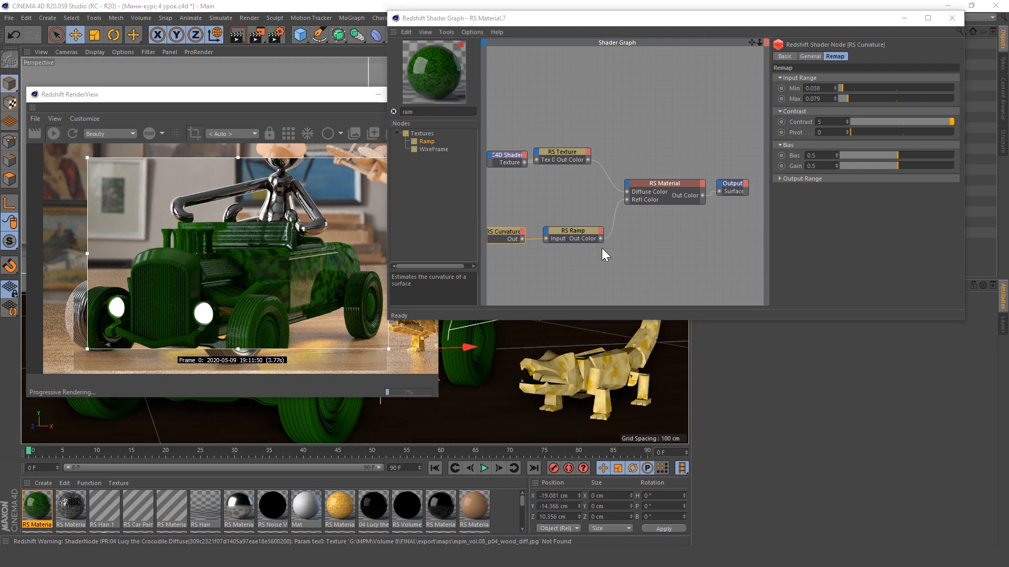
pyautogui.keyDown('alt'); pyautogui.moveTo(471, 369); pyautogui.dragTo(441, 362); pyautogui.keyUp('alt')
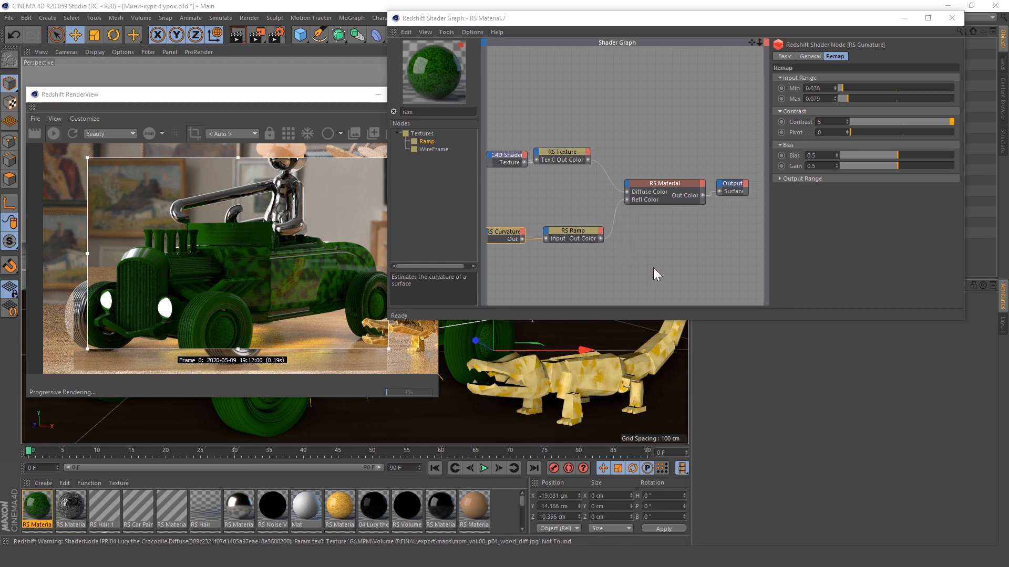
pyautogui.keyDown('alt'); pyautogui.moveTo(601, 352); pyautogui.dragTo(467, 345); pyautogui.keyUp('alt')
pyautogui.scroll(4, 285, 231)
pyautogui.scroll(-2, 285, 232)
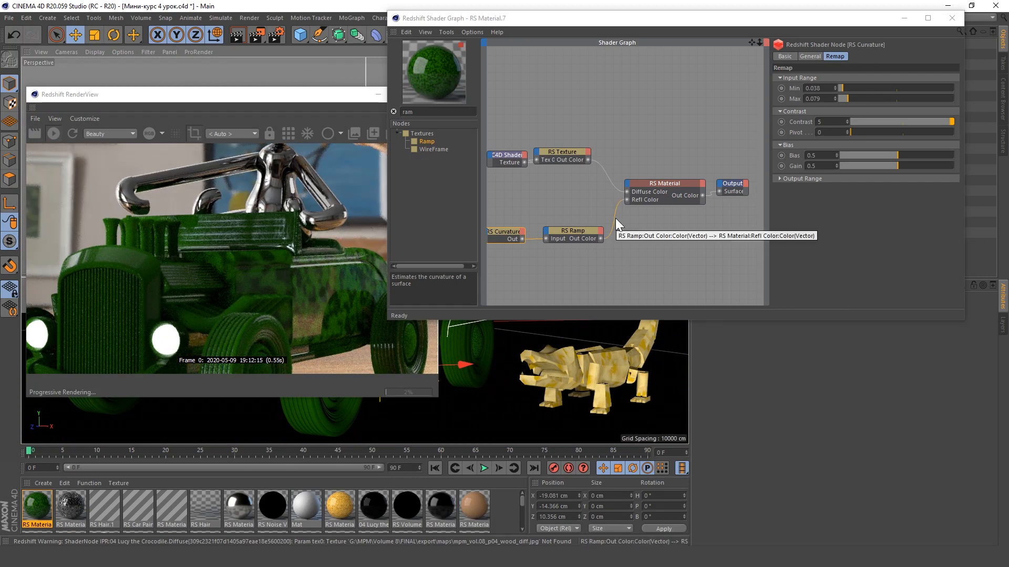
# Step: Bring the scratch image 0016.jpg into the graph as a texture node below the RS Ramp, without copying it to the project location
pyautogui.moveTo(401, 565); pyautogui.dragTo(416, 97)
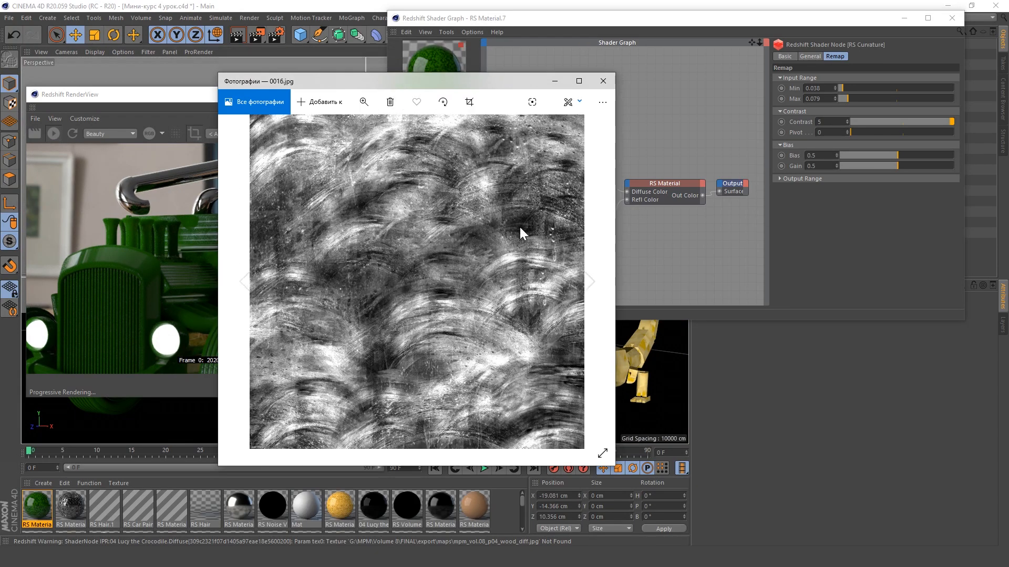
pyautogui.click(602, 80)
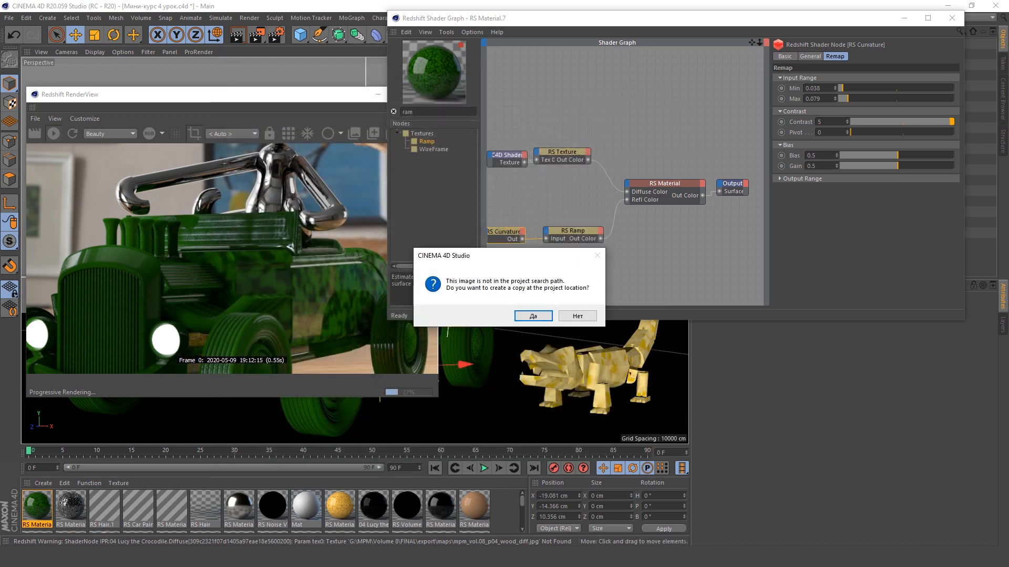
pyautogui.click(576, 316)
pyautogui.moveTo(517, 173); pyautogui.dragTo(555, 188)
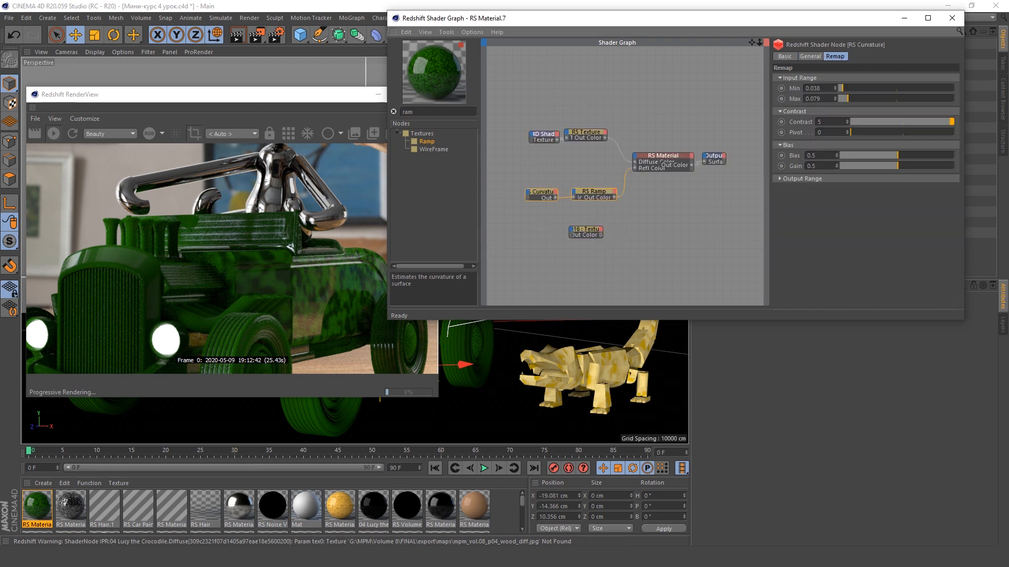
pyautogui.moveTo(589, 229); pyautogui.dragTo(563, 228)
# Step: Add a Color Layer found by searching for "color lay", taking the ramp as Base Color and texture 0016 as Layer 1 Color, and feed it into Refl Color
pyautogui.click(520, 171)
pyautogui.press('BackSpace')
pyautogui.press('BackSpace')
pyautogui.press('BackSpace')
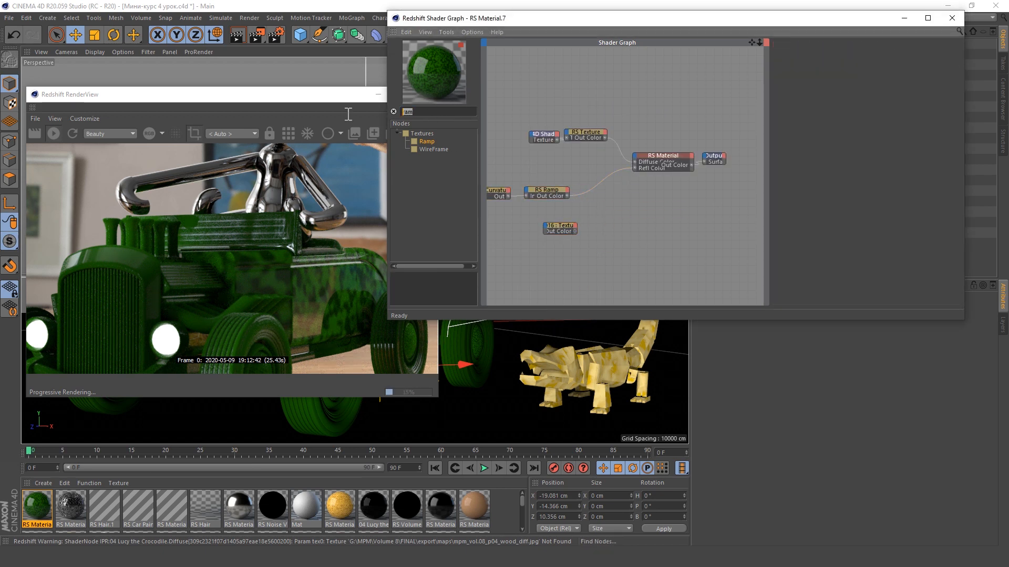
pyautogui.write('color lay')
pyautogui.moveTo(416, 136); pyautogui.dragTo(593, 210)
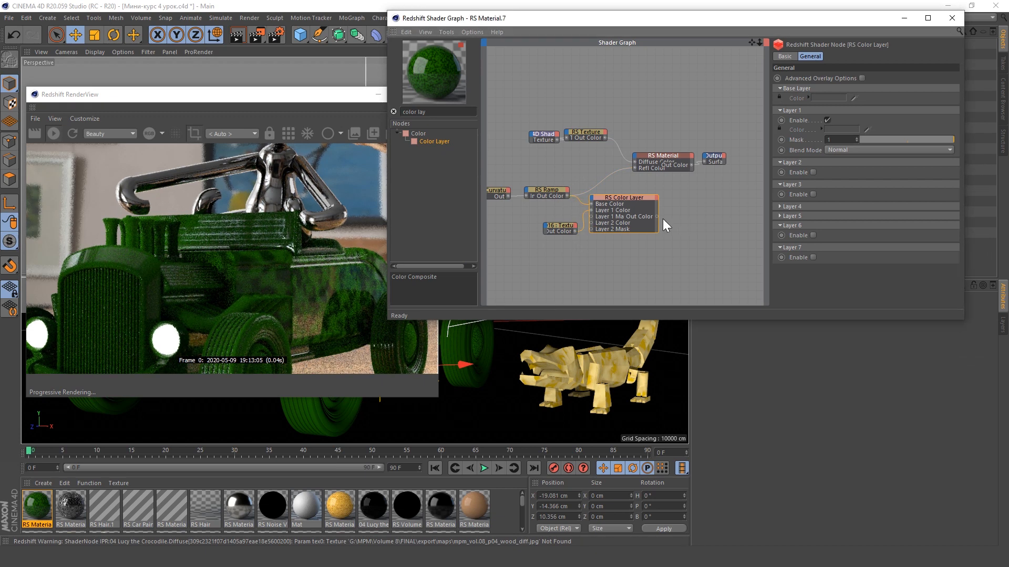
pyautogui.moveTo(657, 216); pyautogui.dragTo(633, 166)
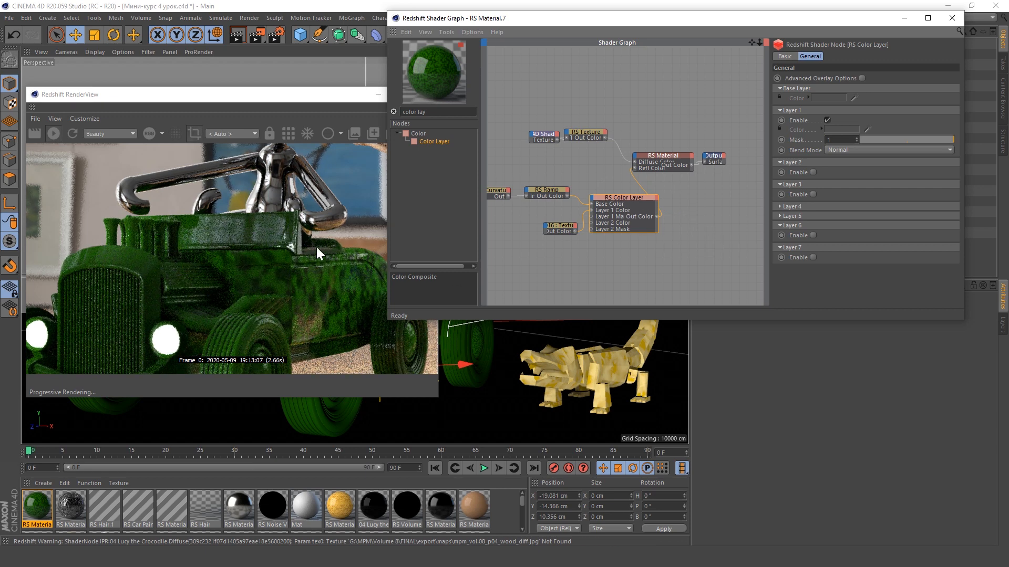
# Step: Disconnect the RS Material's Diffuse Color input and set its diffuse color to black
pyautogui.doubleClick(634, 161)
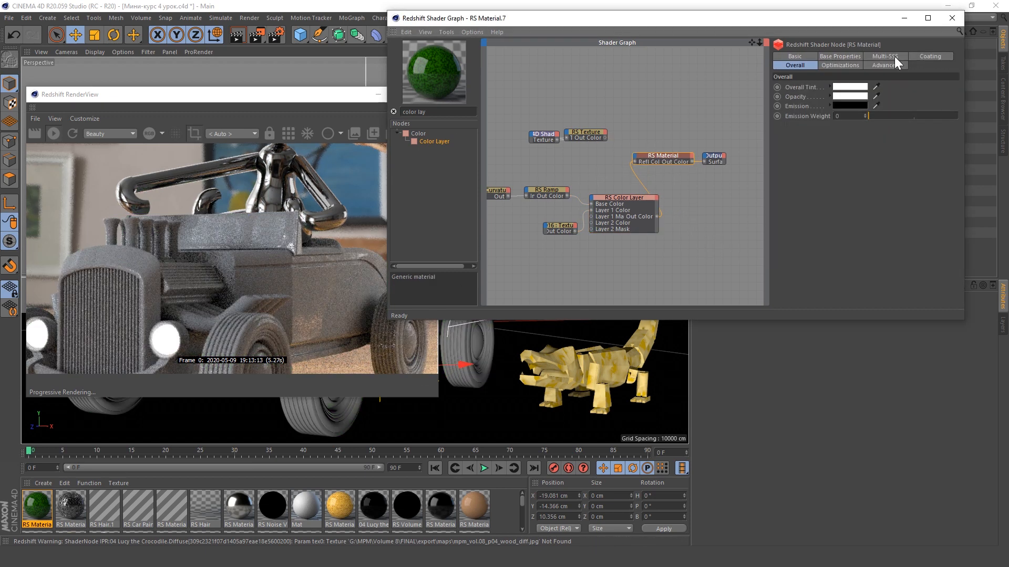
pyautogui.click(854, 57)
pyautogui.click(839, 107)
pyautogui.moveTo(833, 121); pyautogui.dragTo(773, 122)
pyautogui.click(818, 141)
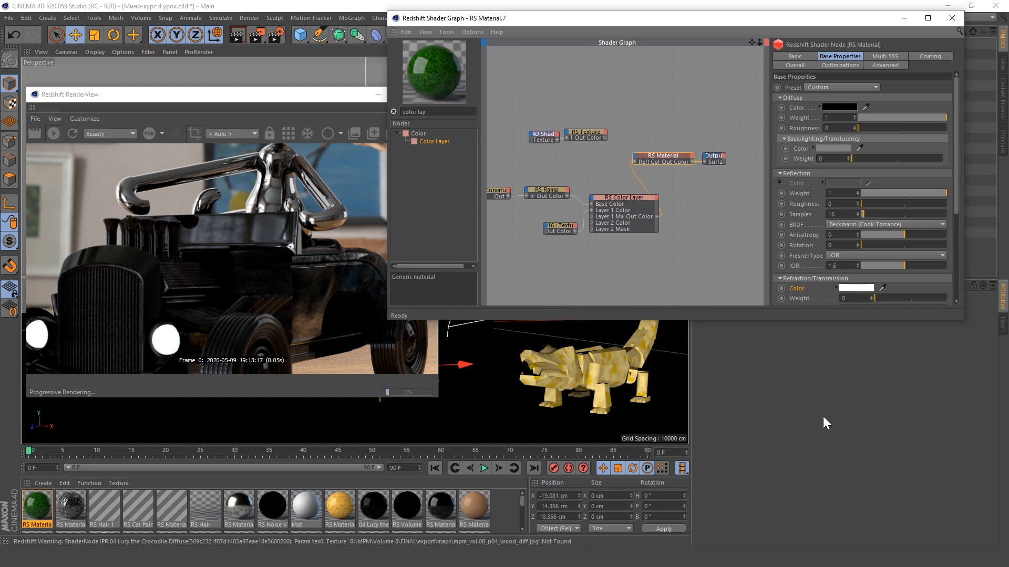
# Step: Set the Remap Scale of texture node 0016 to 2 in both directions
pyautogui.click(614, 198)
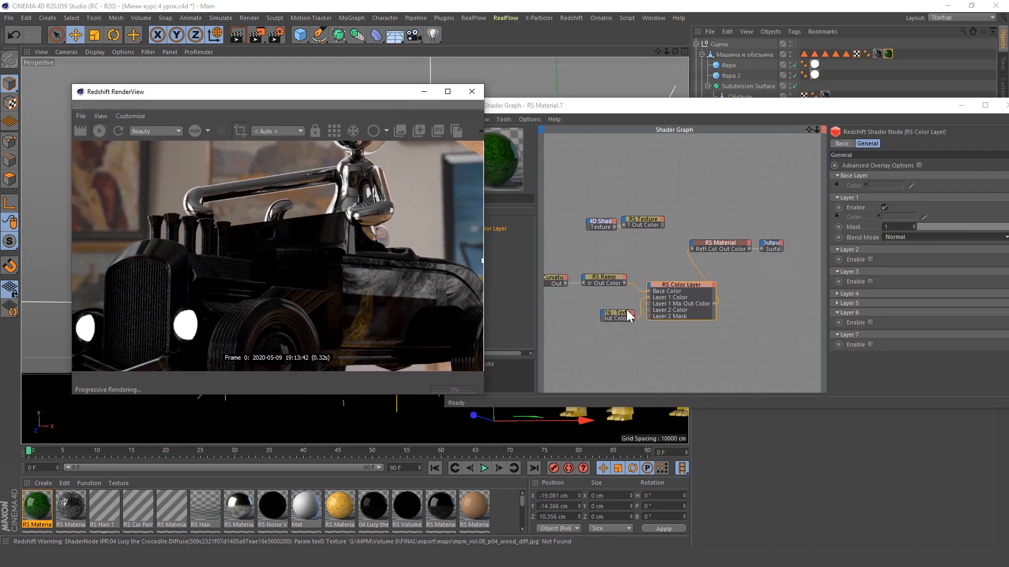
pyautogui.click(629, 317)
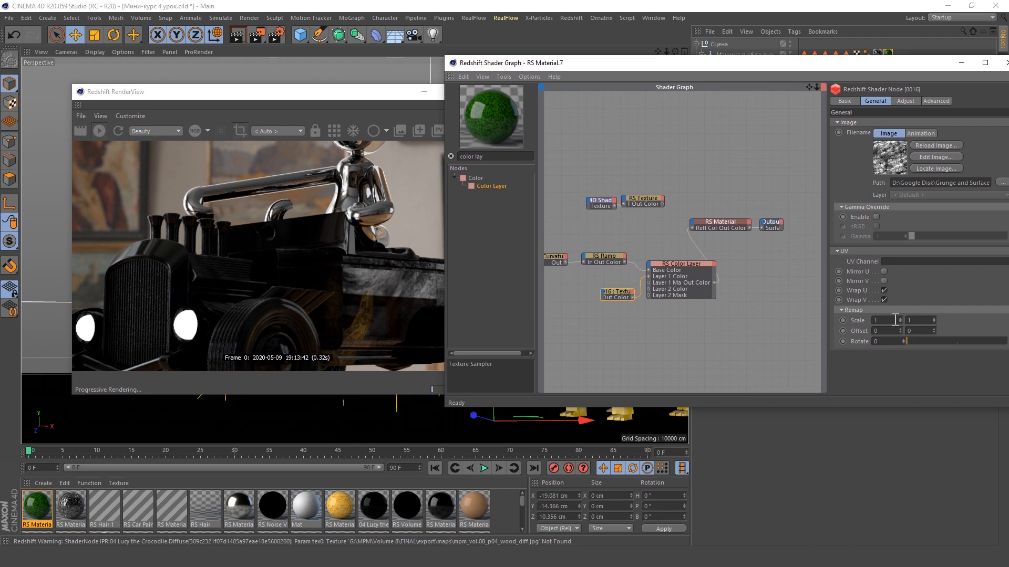
pyautogui.doubleClick(895, 320)
pyautogui.write('2')
pyautogui.doubleClick(921, 321)
pyautogui.write('2')
pyautogui.press('Return')
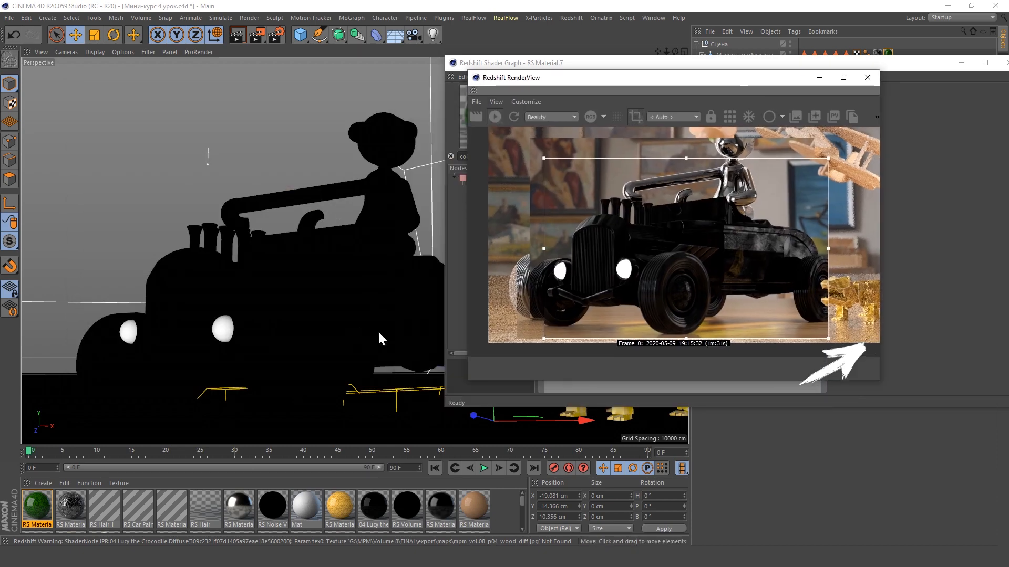
# Step: Examine the crocodile and its material up close in the viewport and the render
pyautogui.keyDown('alt'); pyautogui.moveTo(378, 332); pyautogui.dragTo(413, 347); pyautogui.keyUp('alt')
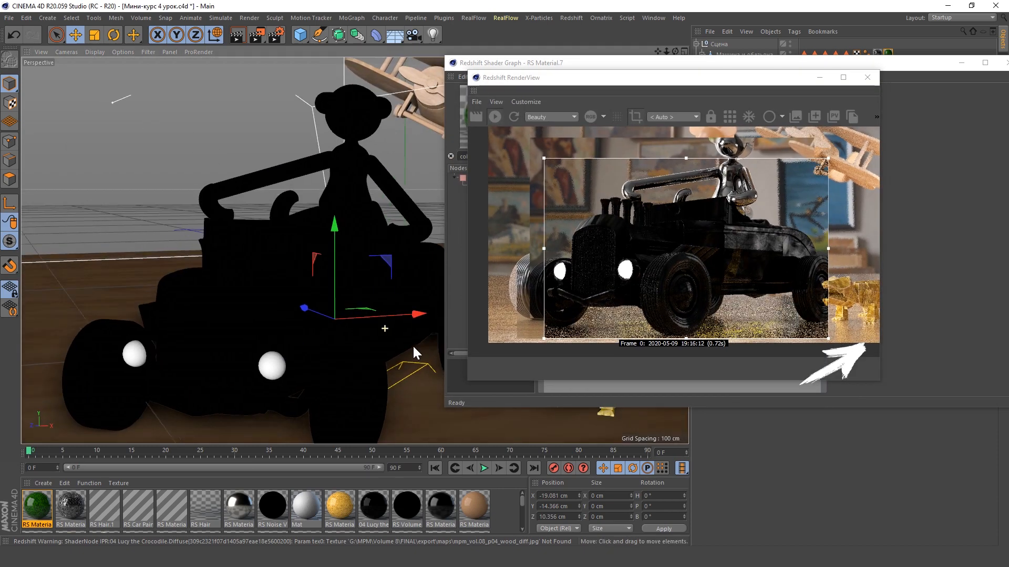
pyautogui.moveTo(413, 346)
pyautogui.keyDown('alt'); pyautogui.mouseDown(button='right')
pyautogui.moveTo(202, 266)
pyautogui.moveTo(418, 355)
pyautogui.mouseUp(button='right'); pyautogui.keyUp('alt')
pyautogui.keyDown('alt'); pyautogui.moveTo(172, 303); pyautogui.dragTo(139, 309, button='right'); pyautogui.keyUp('alt')
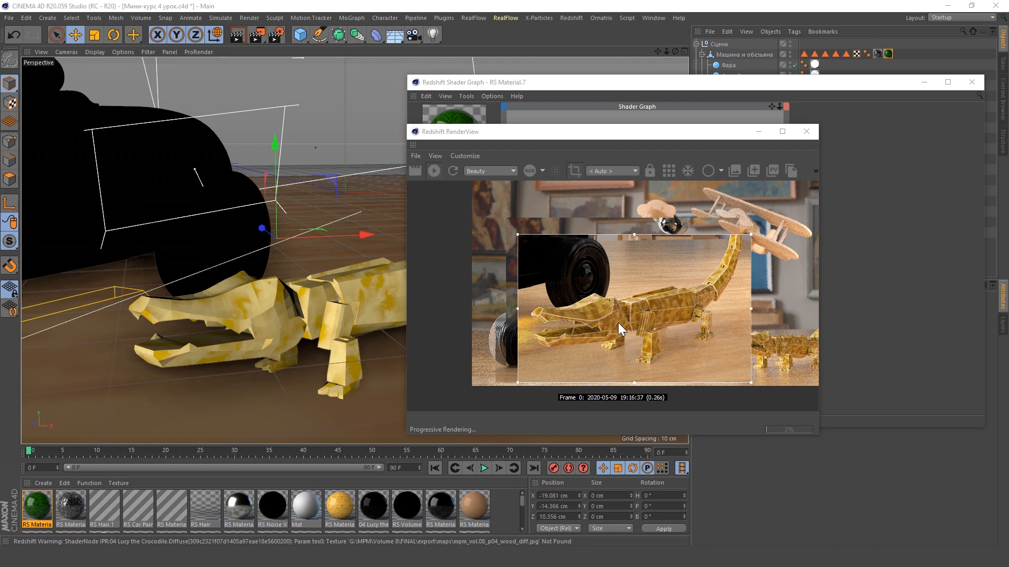
pyautogui.scroll(6, 618, 322)
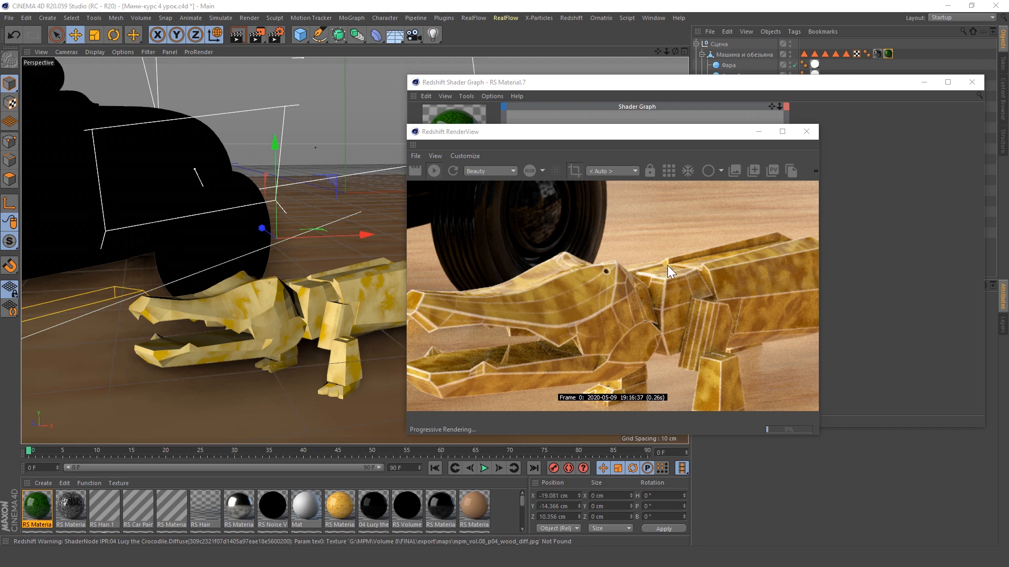
pyautogui.scroll(-4, 560, 303)
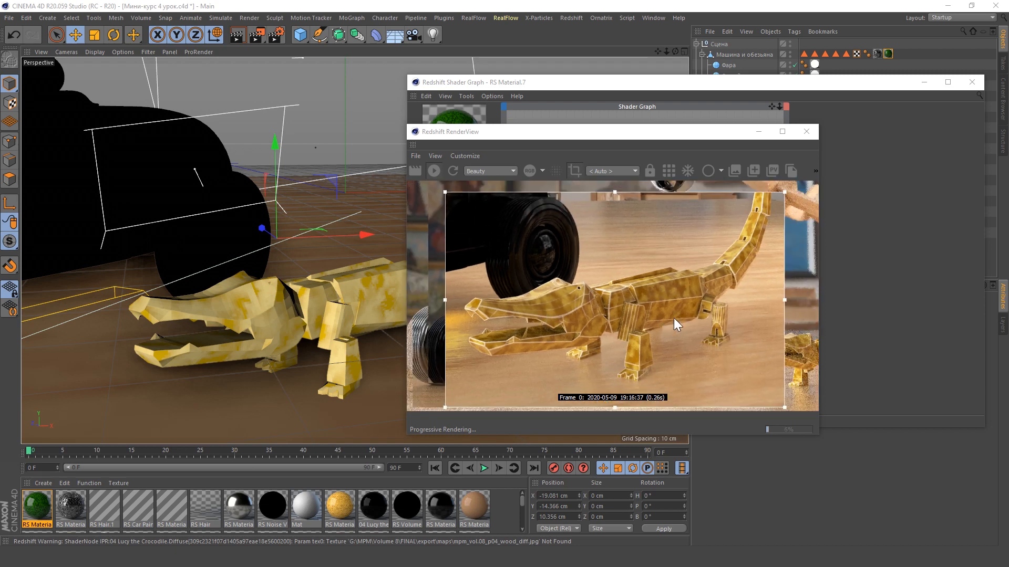
pyautogui.scroll(-1, 674, 319)
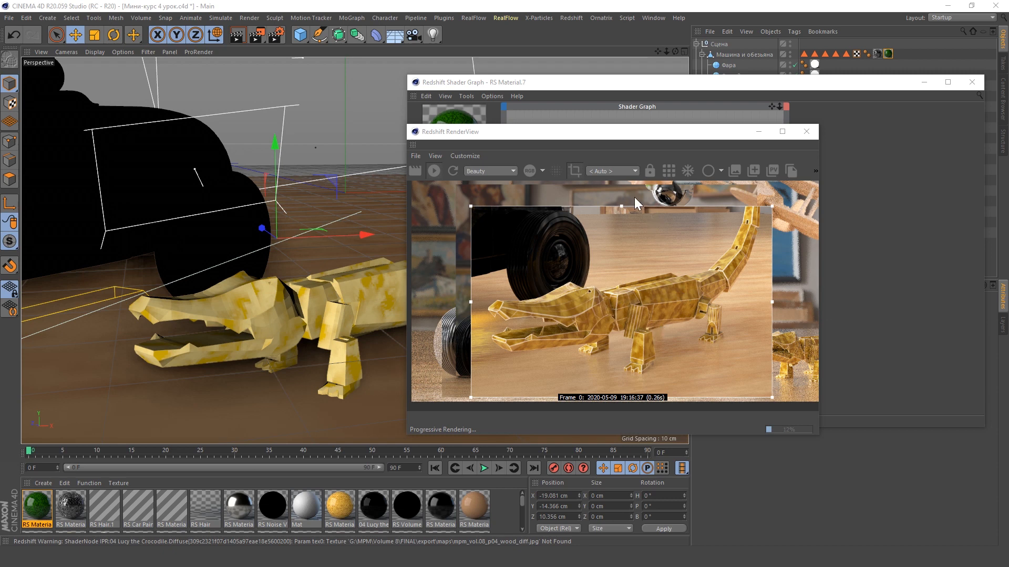
# Step: Create a new Redshift Incandescent material
pyautogui.moveTo(586, 141); pyautogui.dragTo(195, 136)
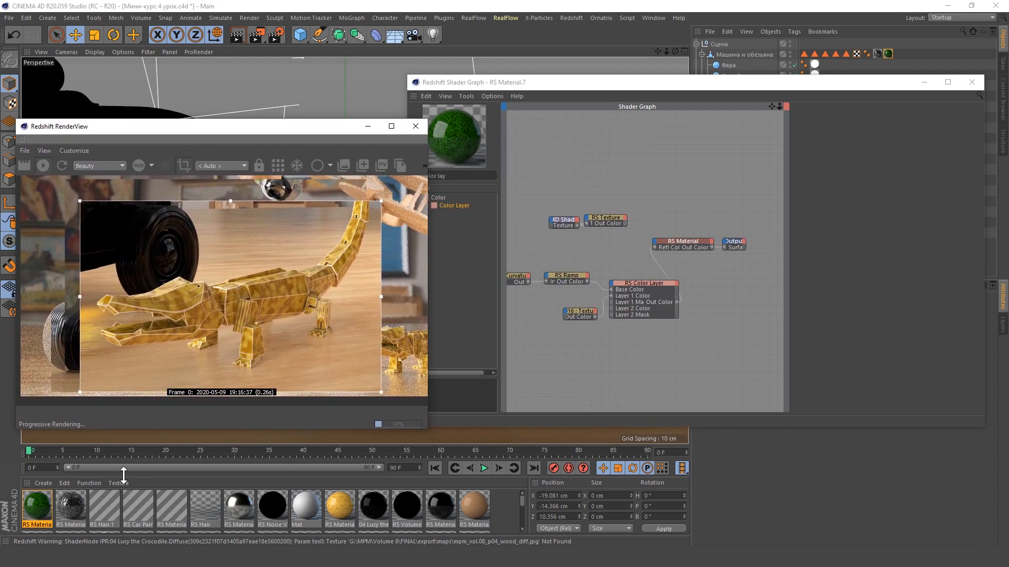
pyautogui.click(41, 482)
pyautogui.moveTo(79, 372)
pyautogui.moveTo(173, 372)
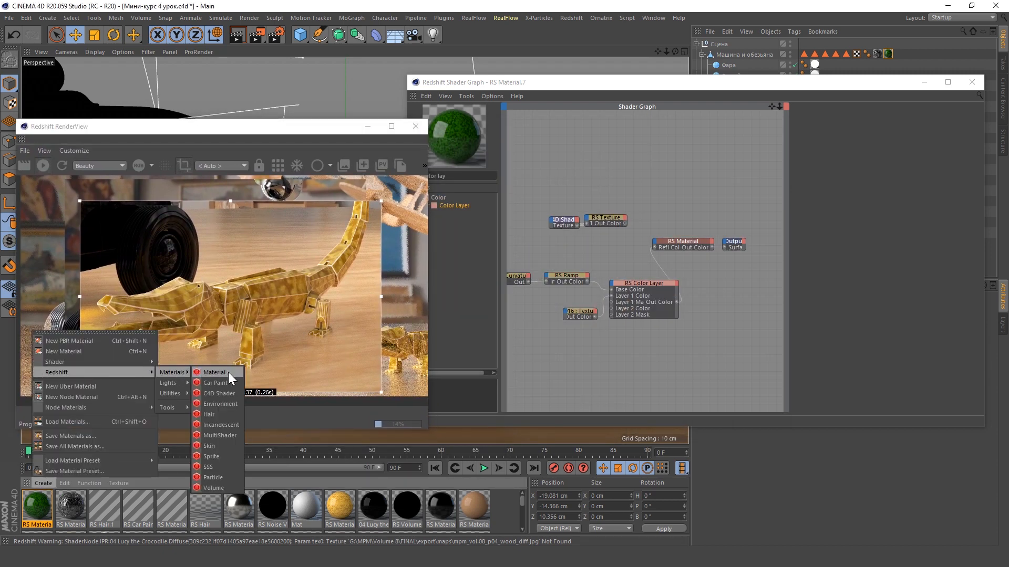
pyautogui.click(228, 426)
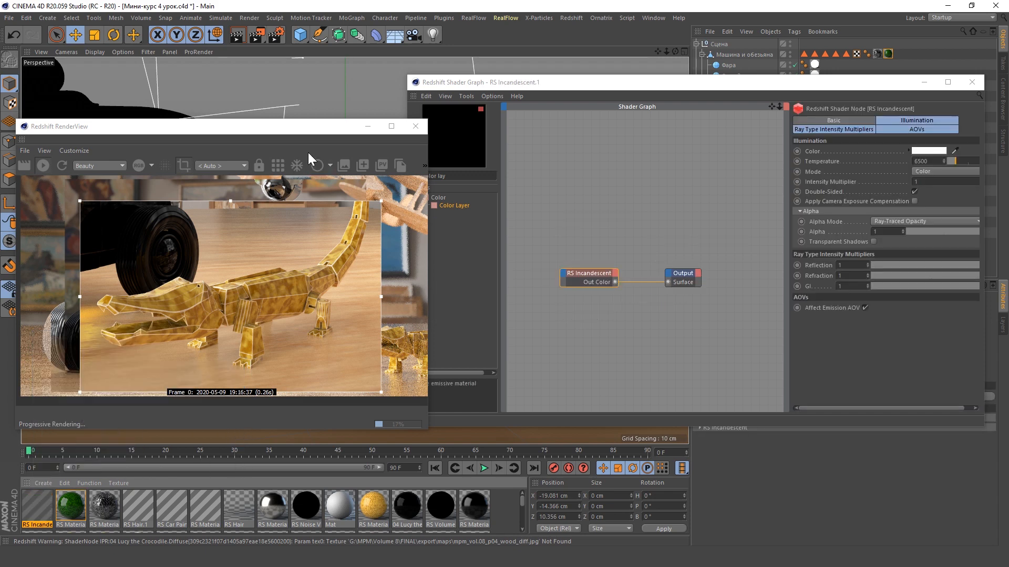
# Step: Apply the new RS Incandescent material to the crocodile and check it in the render
pyautogui.moveTo(285, 130); pyautogui.dragTo(751, 127)
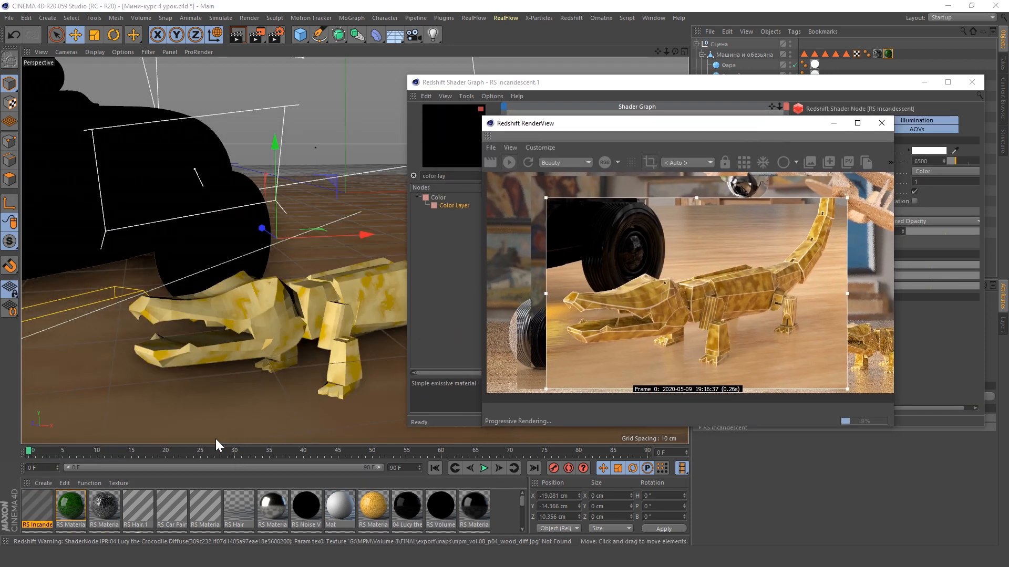
pyautogui.click(37, 508)
pyautogui.moveTo(270, 314); pyautogui.dragTo(285, 318)
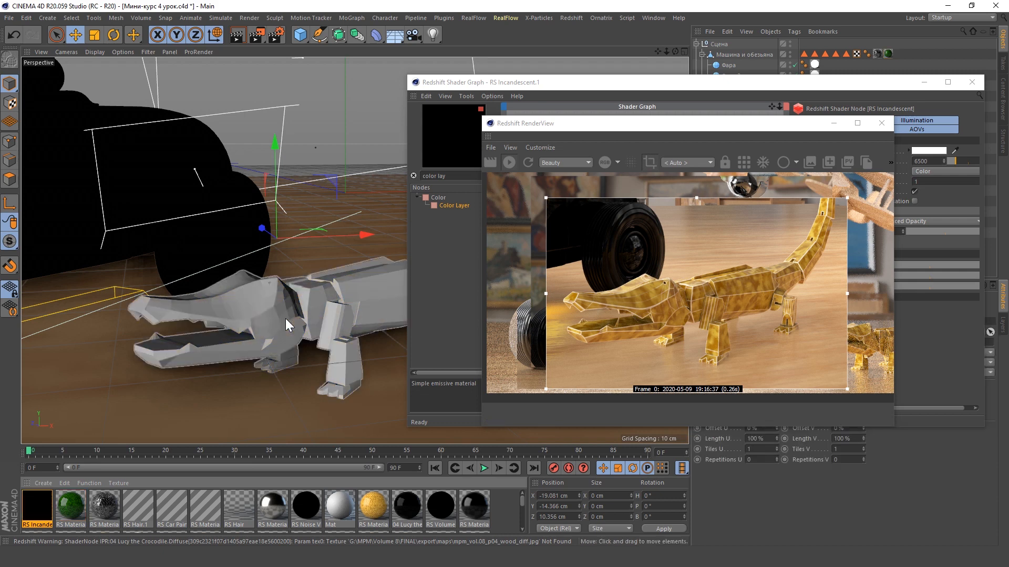
pyautogui.scroll(-2, 678, 307)
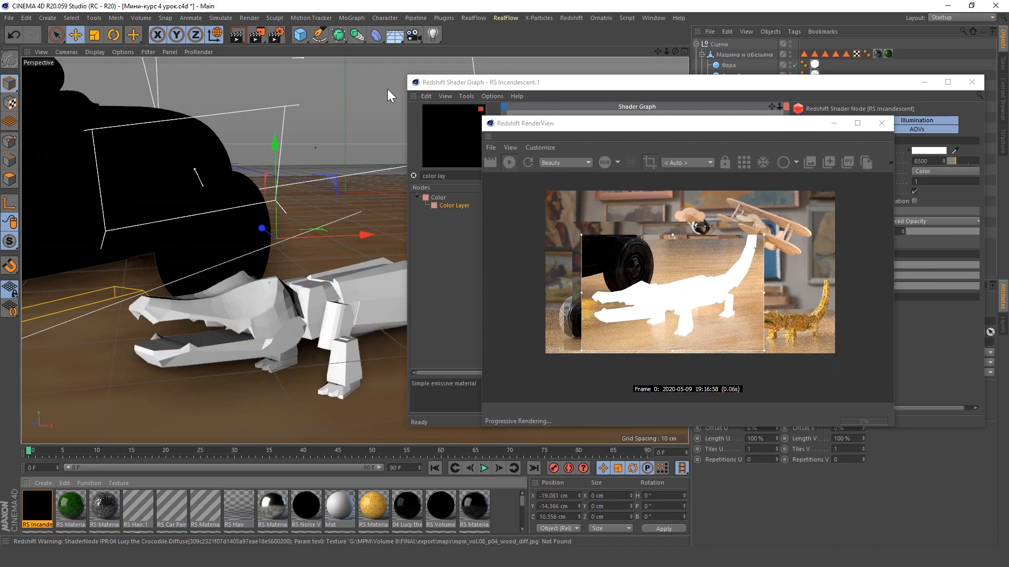
# Step: In the Redshift GI render settings, switch the Primary GI Engine to None and back to Brute Force
pyautogui.click(276, 36)
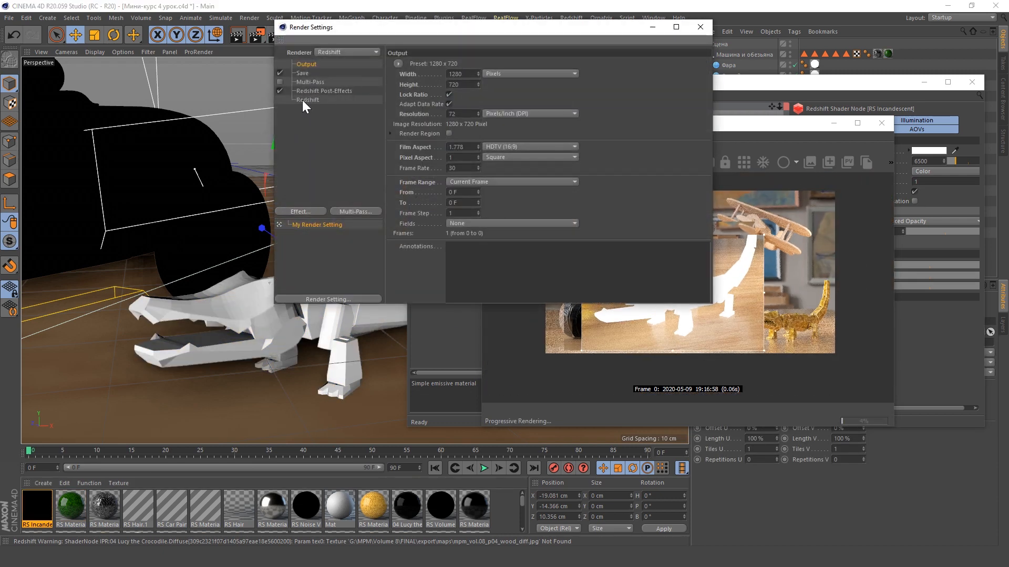
pyautogui.click(302, 100)
pyautogui.moveTo(420, 30); pyautogui.dragTo(153, 93)
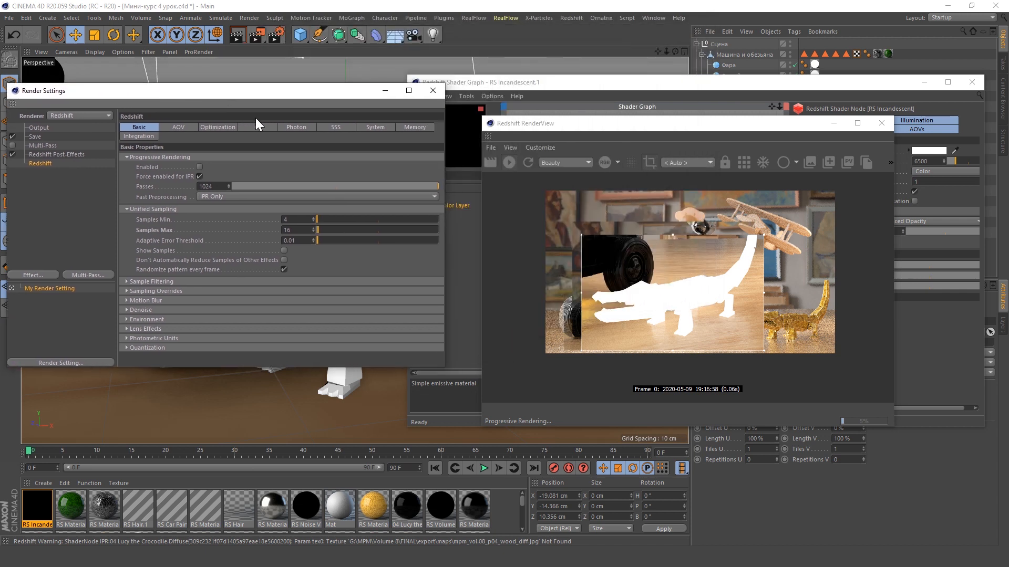
pyautogui.click(260, 127)
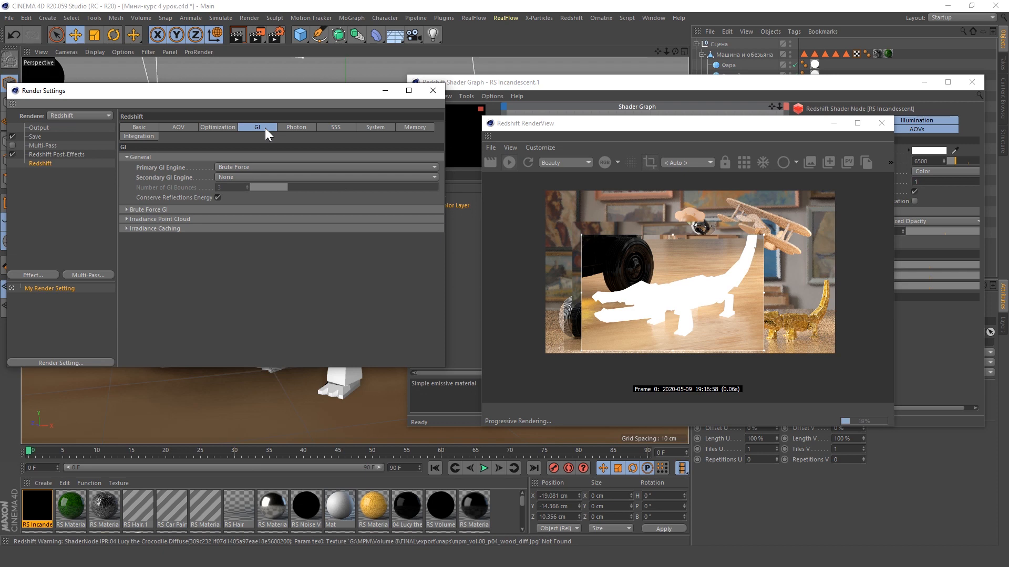
pyautogui.click(251, 167)
pyautogui.click(255, 178)
pyautogui.click(258, 166)
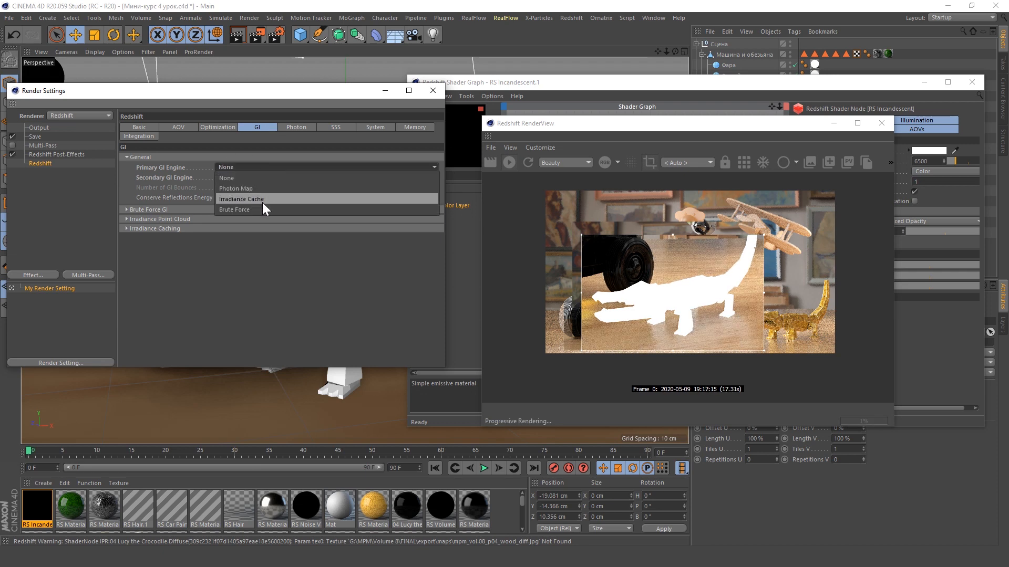
pyautogui.click(262, 209)
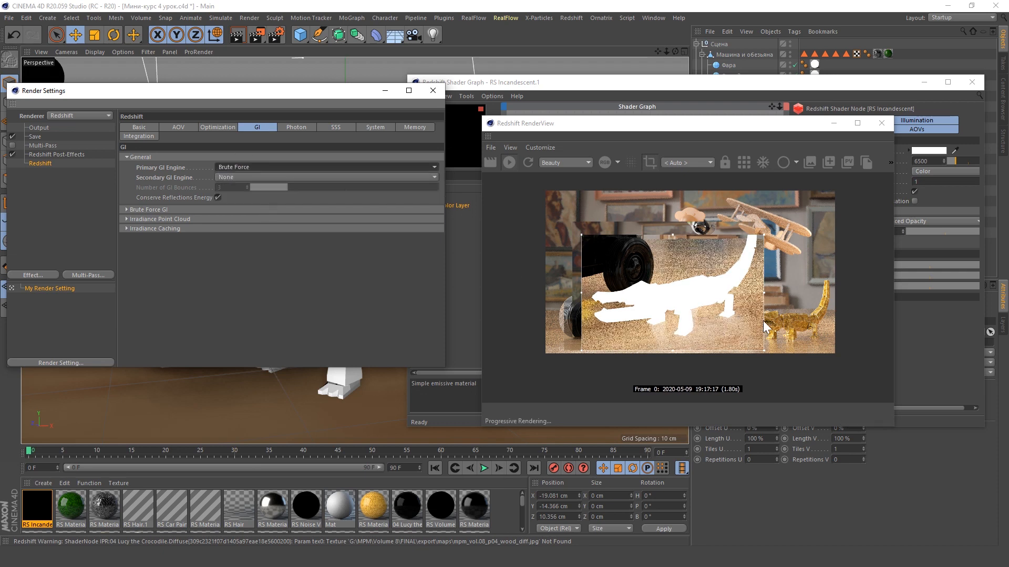
# Step: Set the Primary GI Engine to None and check the crocodile's glow on the floor in the render
pyautogui.click(255, 167)
pyautogui.click(254, 177)
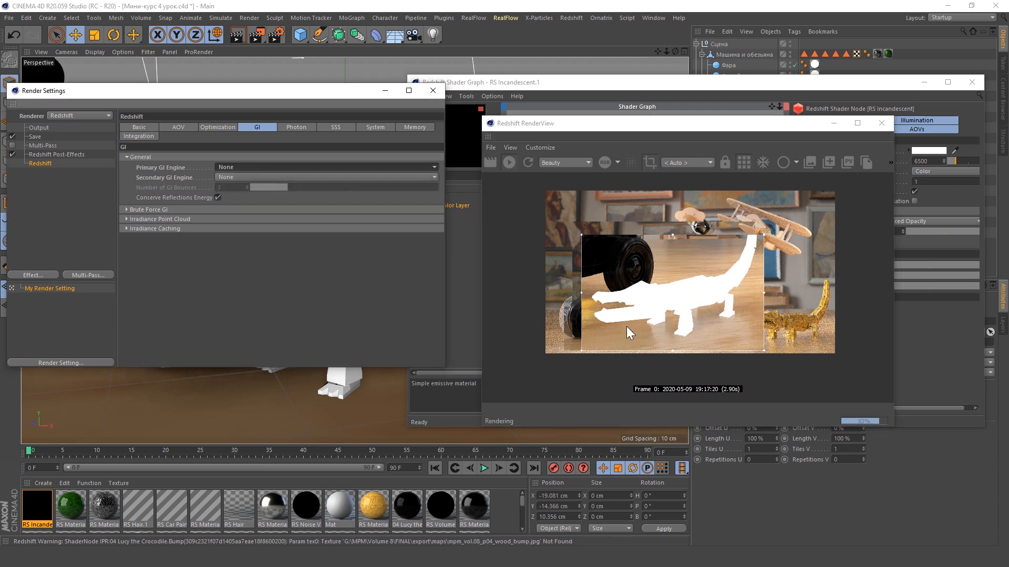
pyautogui.scroll(-3, 755, 308)
pyautogui.scroll(2, 754, 308)
pyautogui.scroll(-3, 317, 387)
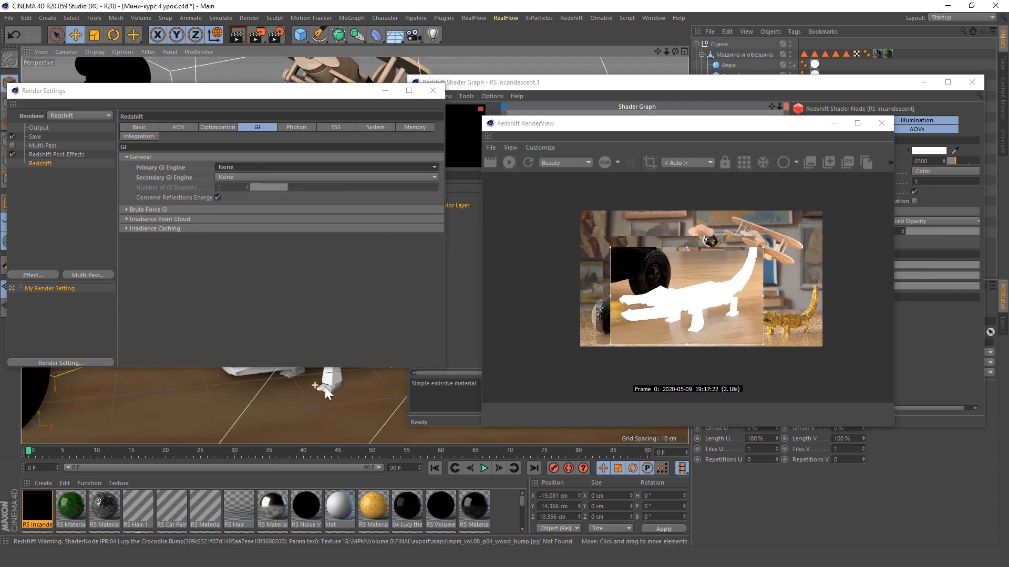
pyautogui.scroll(-3, 325, 387)
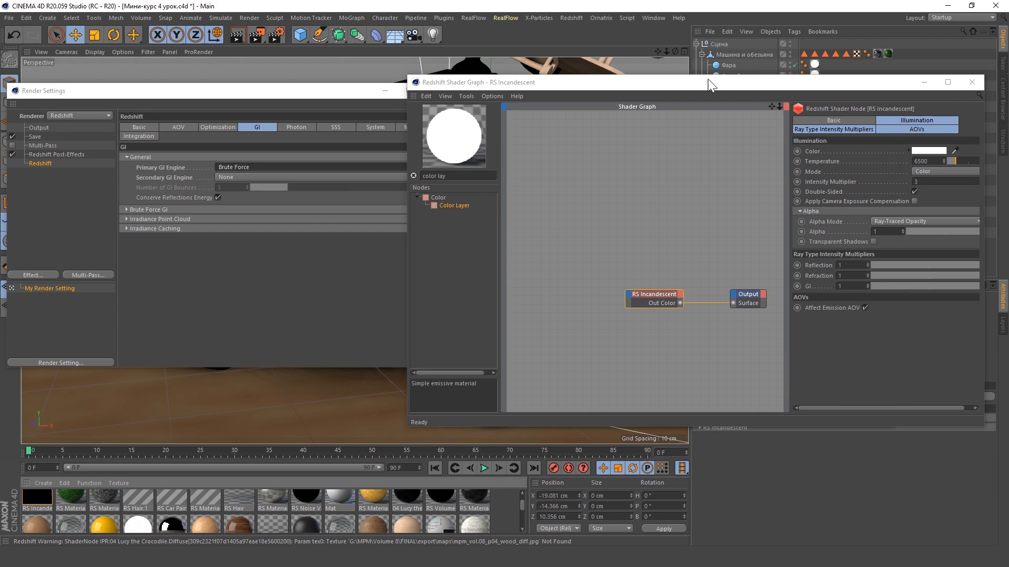
# Step: Move the Incandescent shader graph aside, and minimize it and the render view to uncover the viewport
pyautogui.moveTo(707, 79); pyautogui.dragTo(284, 119)
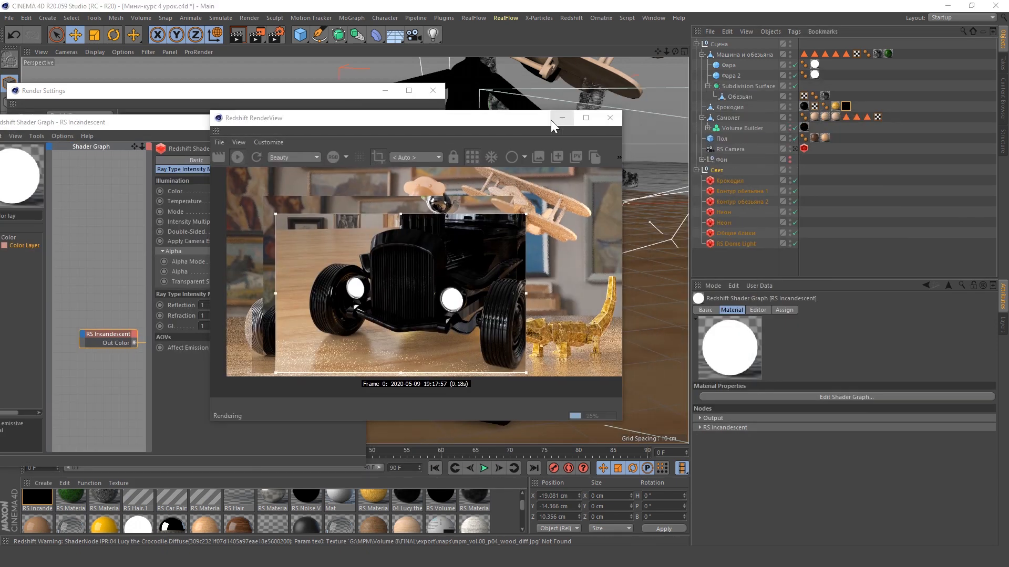
pyautogui.click(302, 122)
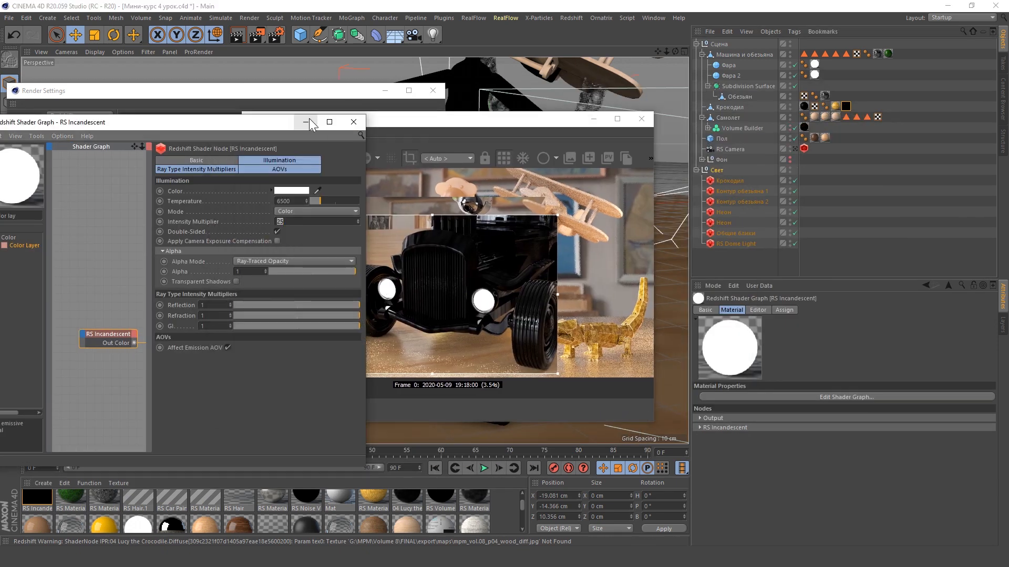
pyautogui.click(306, 122)
pyautogui.click(595, 118)
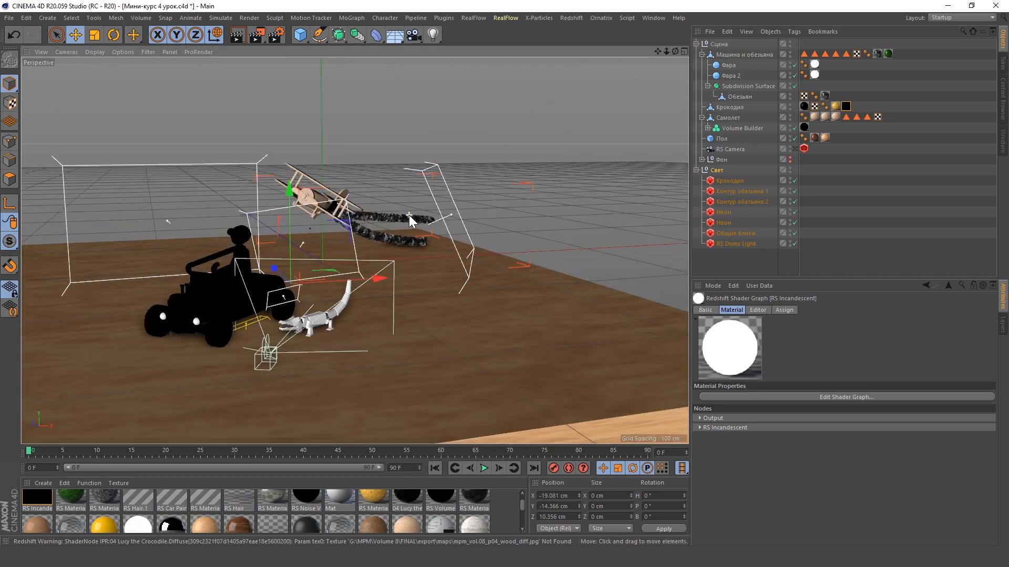
# Step: Frame the smoke trails behind the toy plane and create a new Redshift Volume material
pyautogui.scroll(5, 409, 215)
pyautogui.keyDown('alt'); pyautogui.moveTo(409, 216); pyautogui.dragTo(52, 236); pyautogui.keyUp('alt')
pyautogui.keyDown('alt'); pyautogui.moveTo(250, 286); pyautogui.dragTo(391, 418); pyautogui.keyUp('alt')
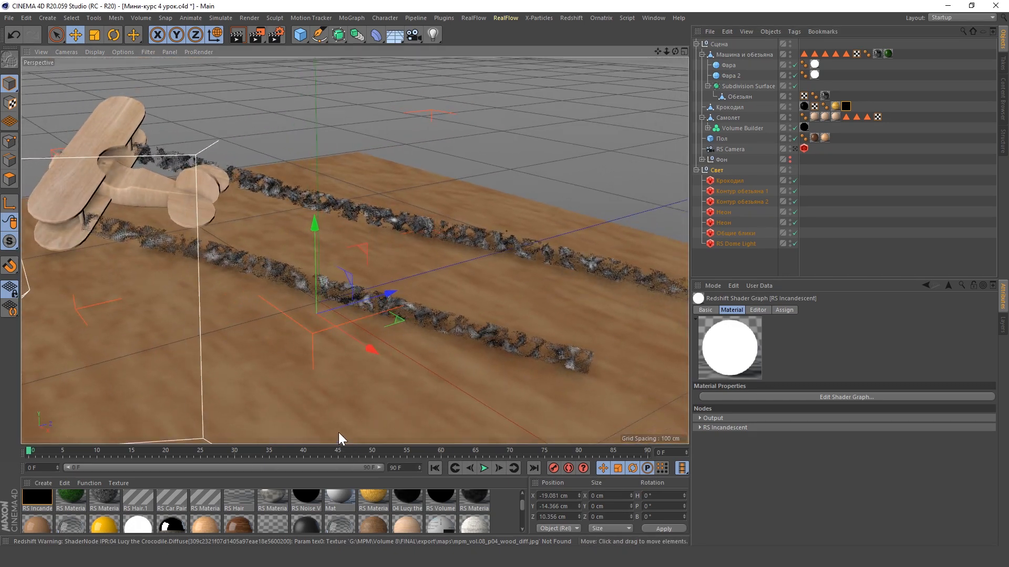
pyautogui.click(44, 483)
pyautogui.moveTo(87, 372)
pyautogui.moveTo(171, 372)
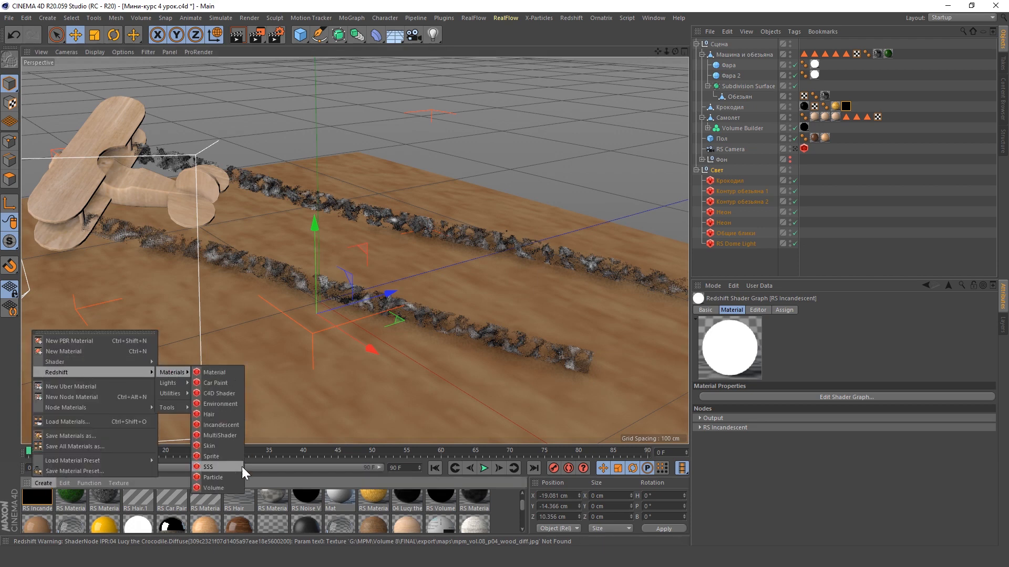
pyautogui.click(238, 487)
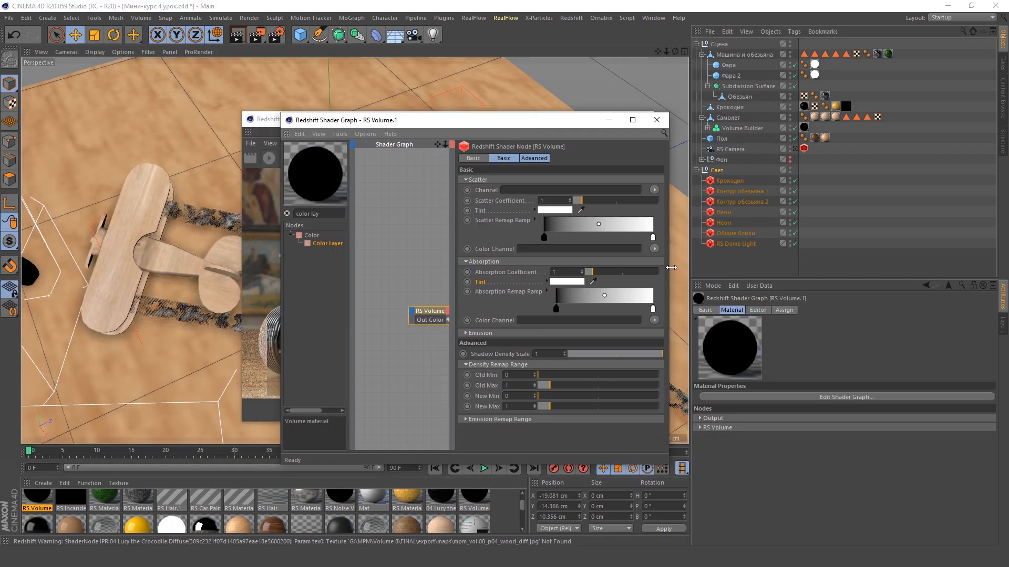
# Step: Widen the Volume shader graph, and set its Scatter Channel to Volume Builder and Scatter Coefficient to about 3.67
pyautogui.moveTo(675, 192); pyautogui.dragTo(893, 192)
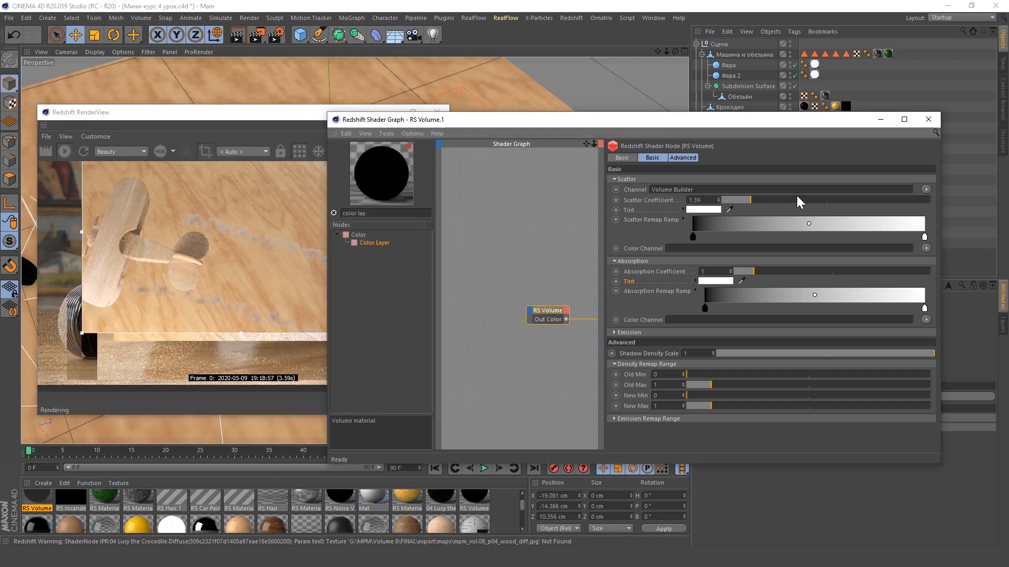
pyautogui.moveTo(797, 198); pyautogui.dragTo(803, 198)
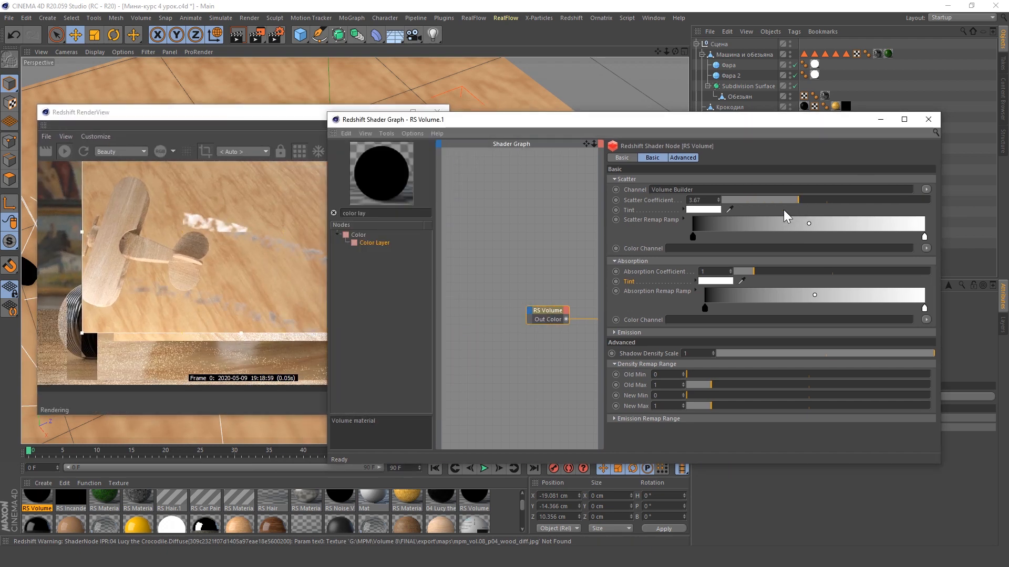
# Step: Set the Emission Channel to Volume Builder and load the black-red-orange-yellow-white gradient preset into the Emission Remap Ramp
pyautogui.click(651, 333)
pyautogui.scroll(-2, 654, 363)
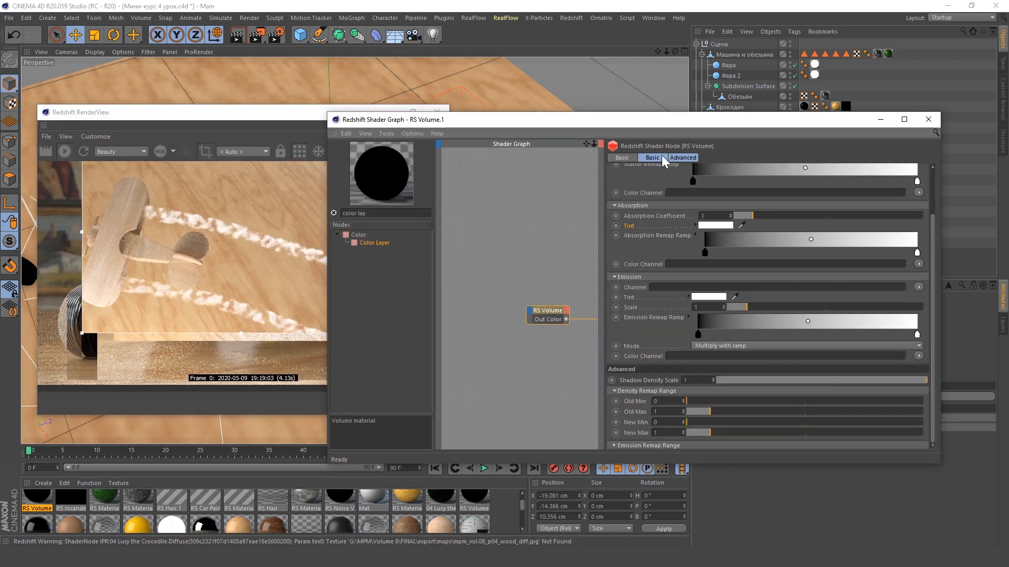
pyautogui.click(660, 157)
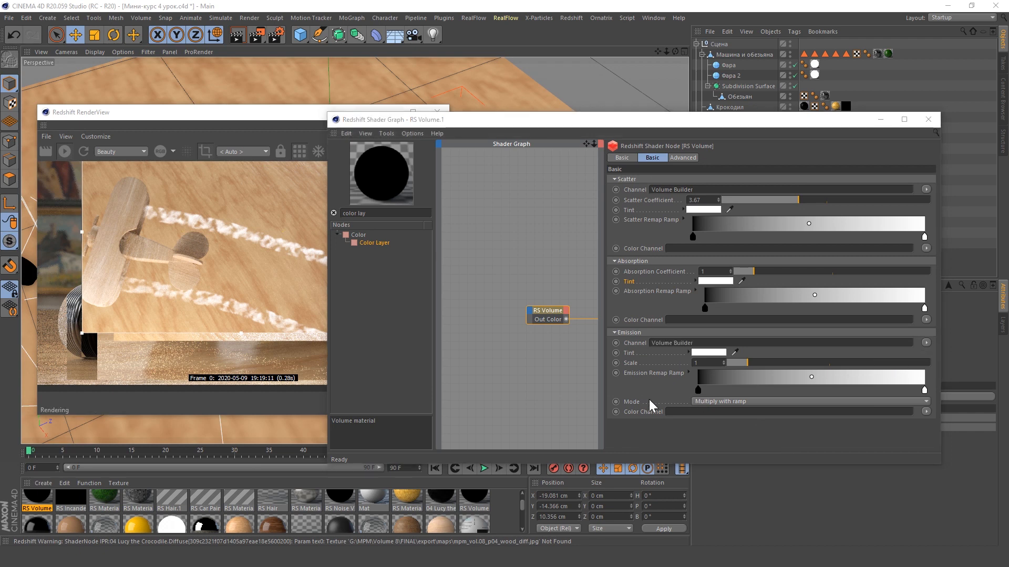
pyautogui.click(686, 371)
pyautogui.scroll(-2, 679, 380)
pyautogui.click(704, 422)
pyautogui.click(620, 389)
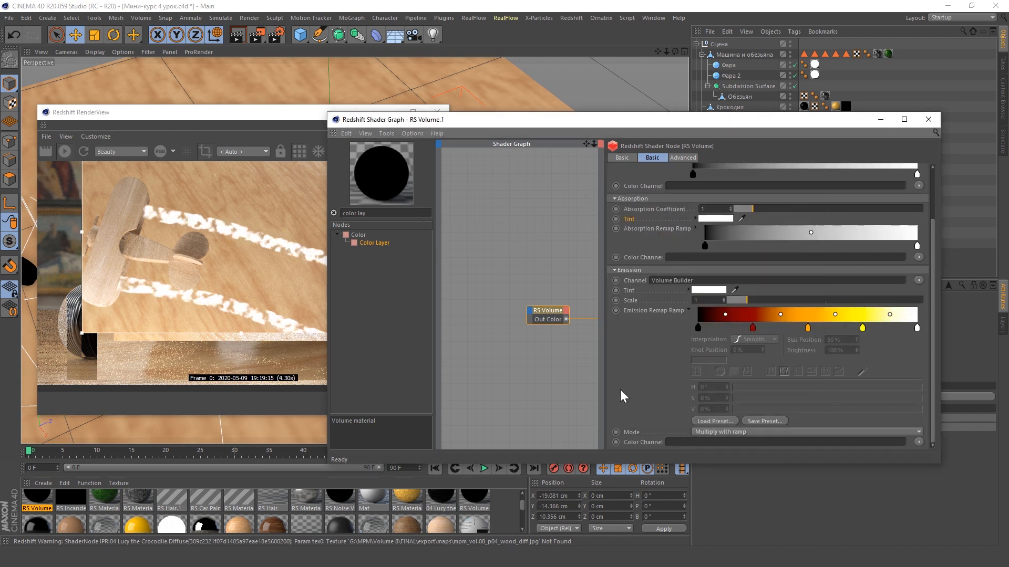
# Step: Adjust the hues of the Emission Remap Ramp's red, orange and yellow knots, with orange at 25° and yellow at 46°
pyautogui.click(752, 328)
pyautogui.click(738, 387)
pyautogui.click(808, 327)
pyautogui.click(745, 388)
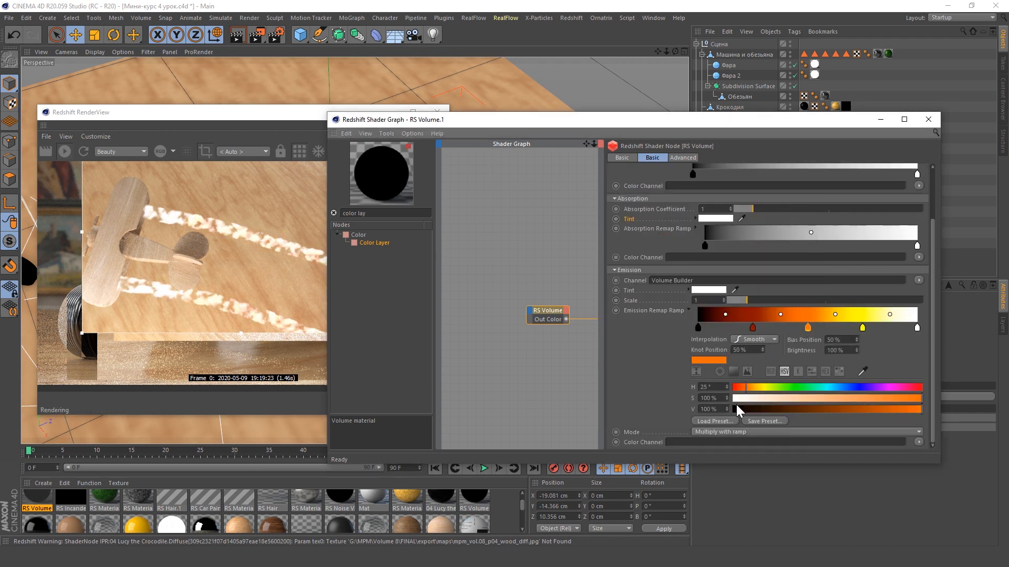
pyautogui.click(862, 327)
pyautogui.click(757, 387)
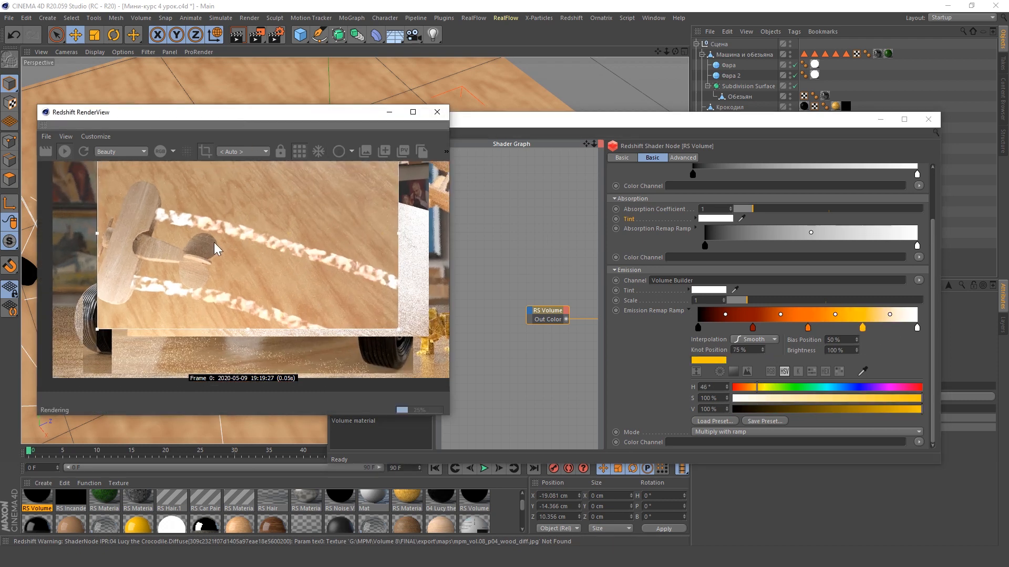
# Step: Look over the Volume material's Basic and Advanced settings, expanding the Emission Remap Range
pyautogui.click(684, 158)
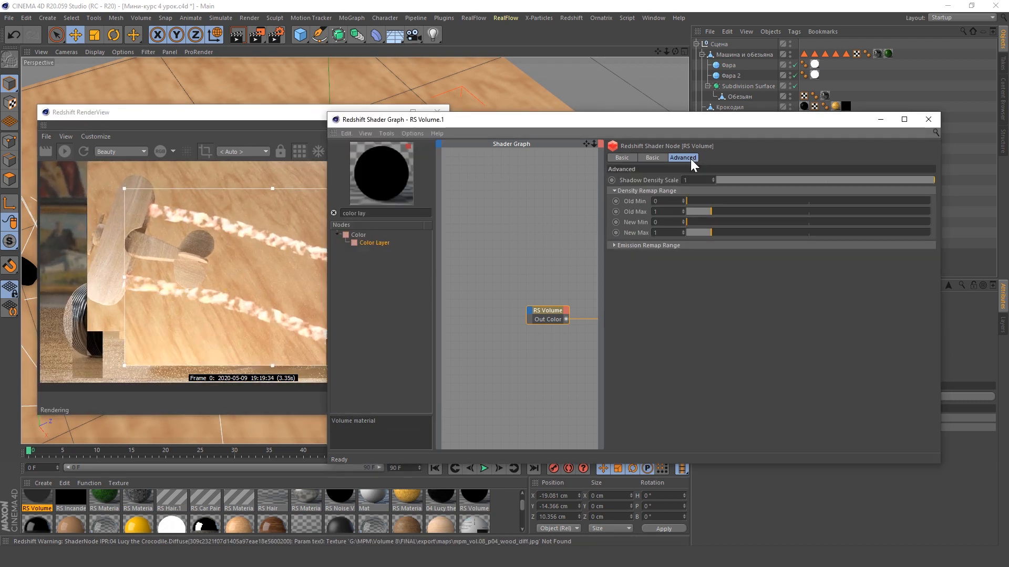
pyautogui.click(652, 157)
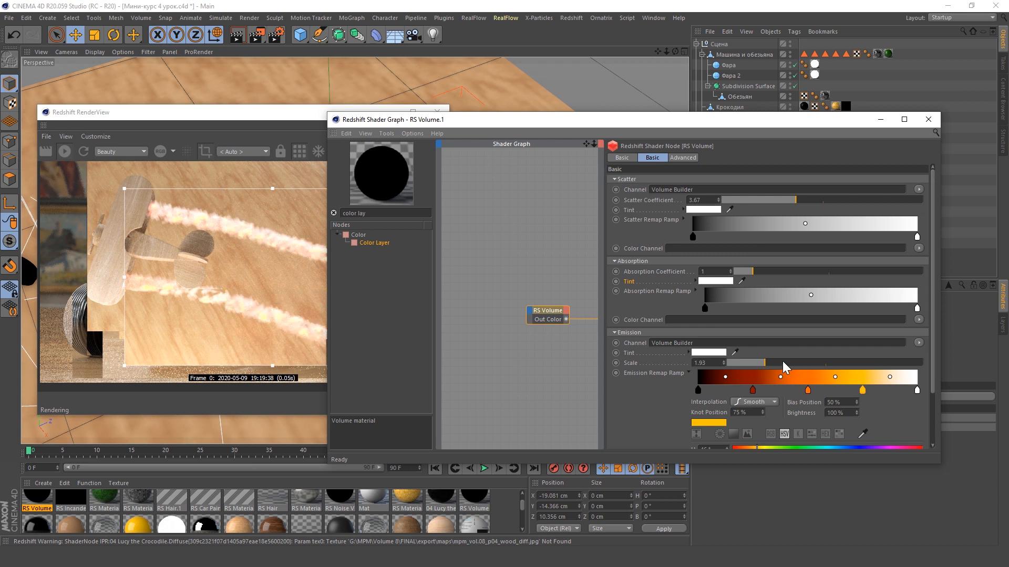
pyautogui.click(682, 157)
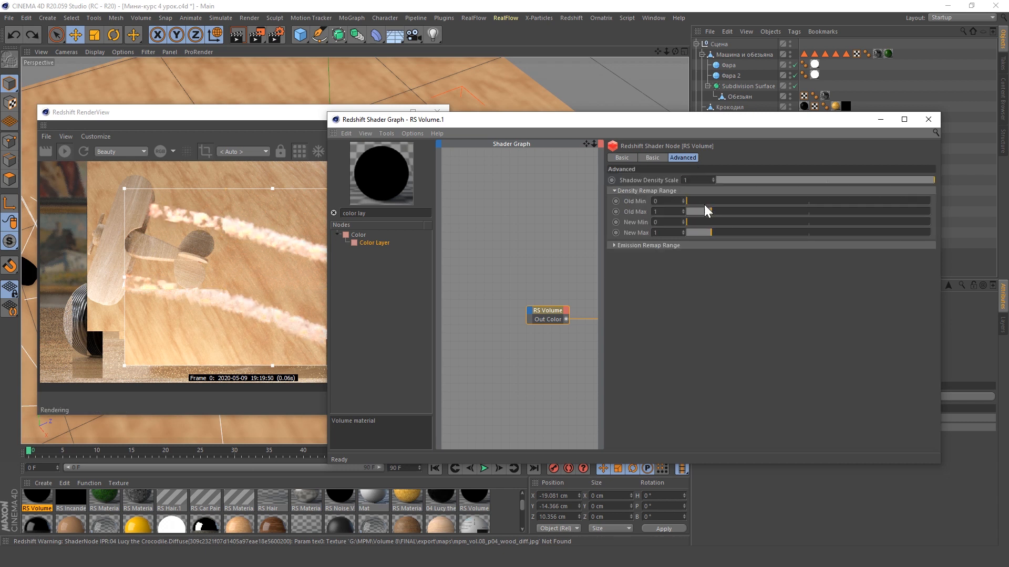
pyautogui.click(677, 245)
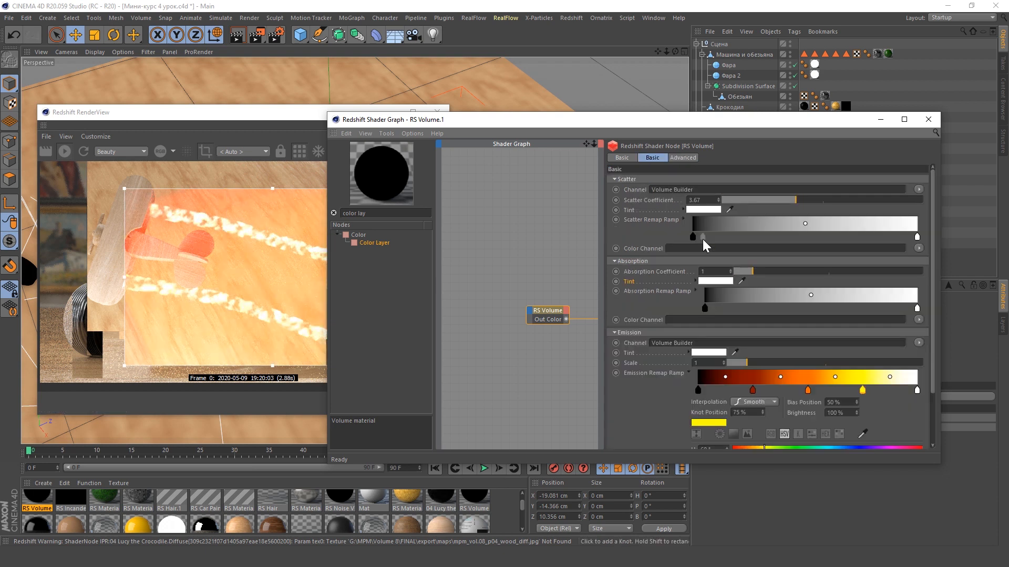
# Step: Raise the Emission Scale and set the Density Remap Range's Old Max to 2.84
pyautogui.moveTo(766, 363); pyautogui.dragTo(875, 364)
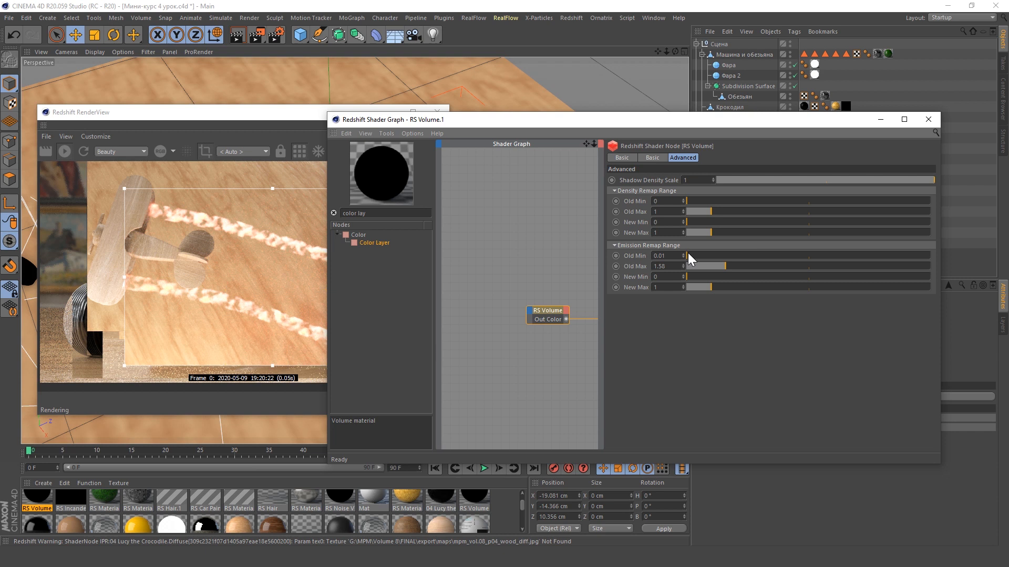
pyautogui.moveTo(696, 215); pyautogui.dragTo(754, 212)
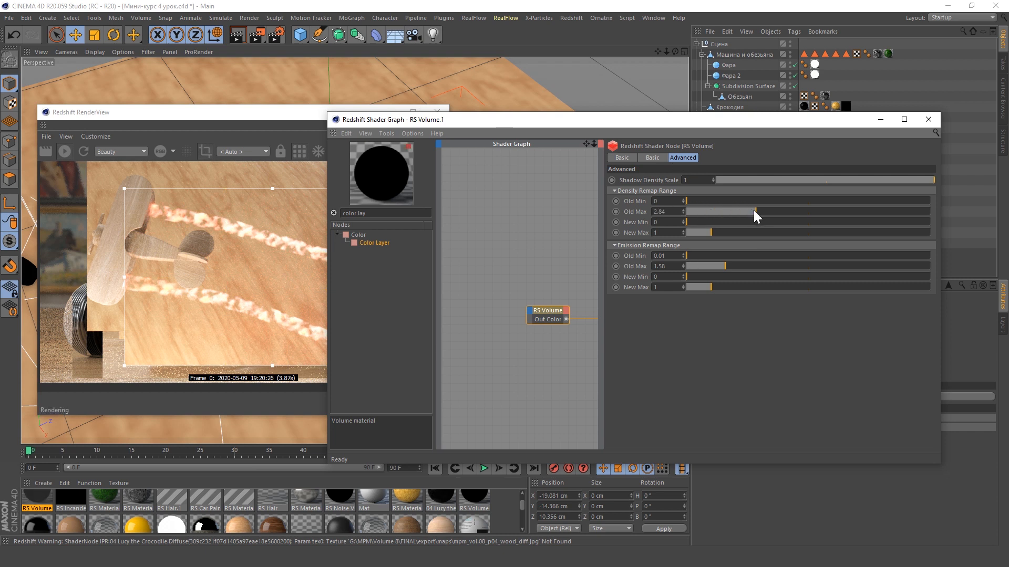
pyautogui.click(652, 158)
pyautogui.click(683, 157)
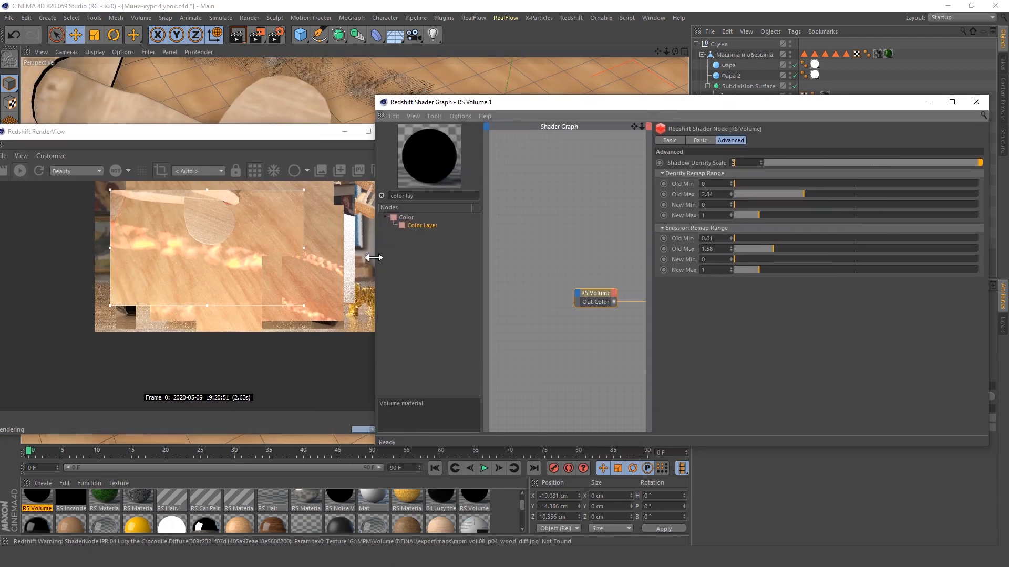
# Step: Narrow the shader graph window to reveal the render, and set the Volume material's Emission Scale to 15
pyautogui.moveTo(373, 257); pyautogui.dragTo(435, 257)
pyautogui.click(737, 140)
pyautogui.scroll(-3, 732, 358)
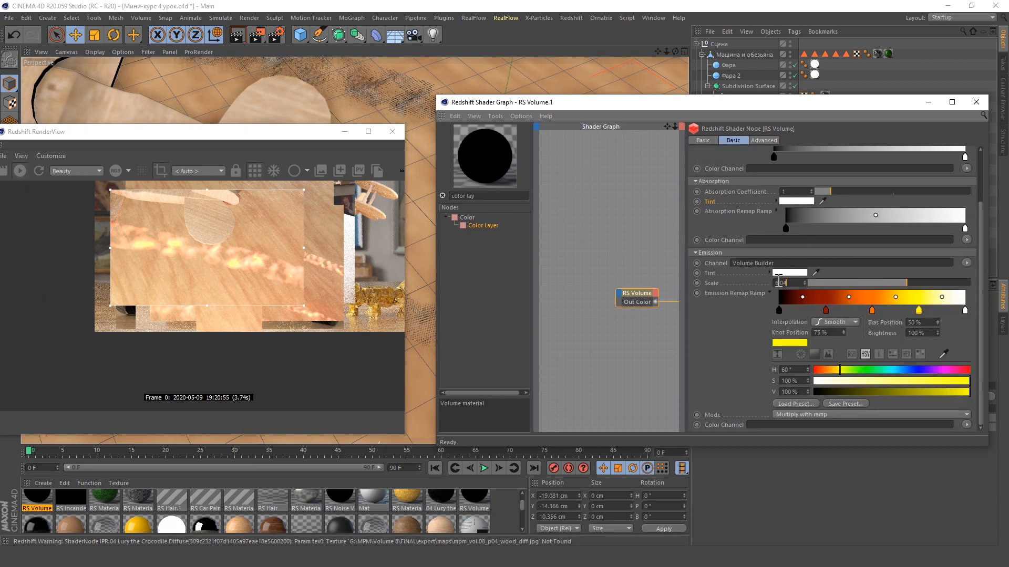
pyautogui.press('Return')
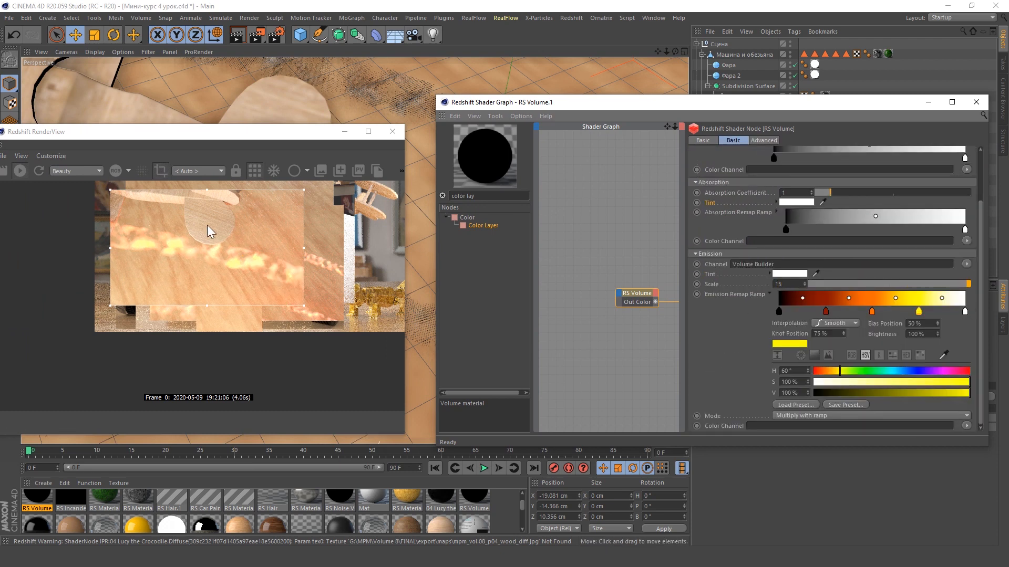